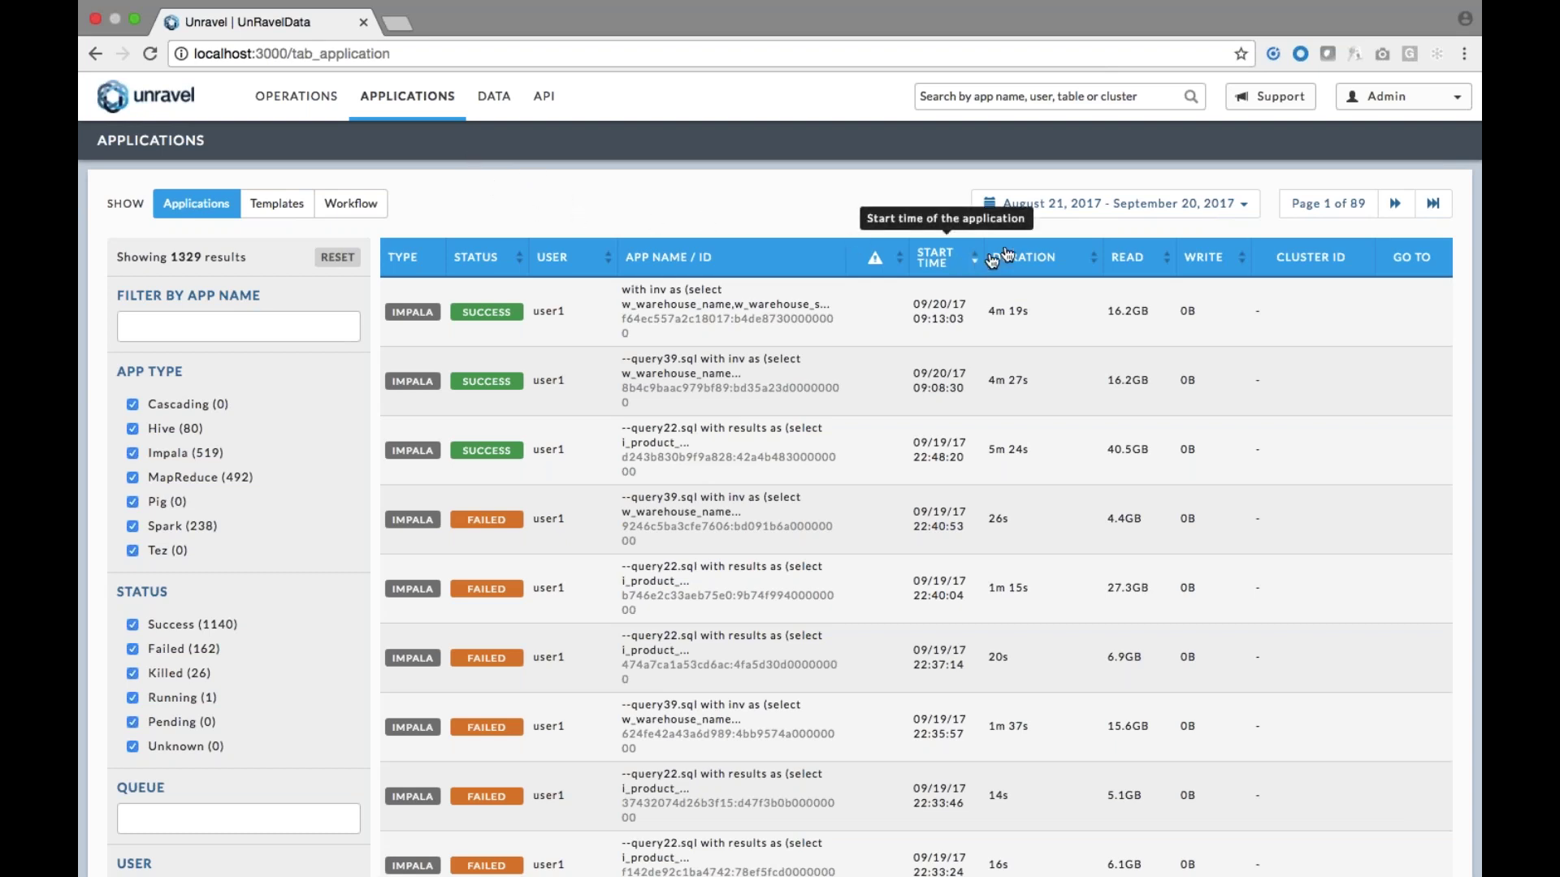
Review the date range options and the application type, status and queue filters available for the applications list
{"action": "left_click", "coordinate": [1090, 203]}
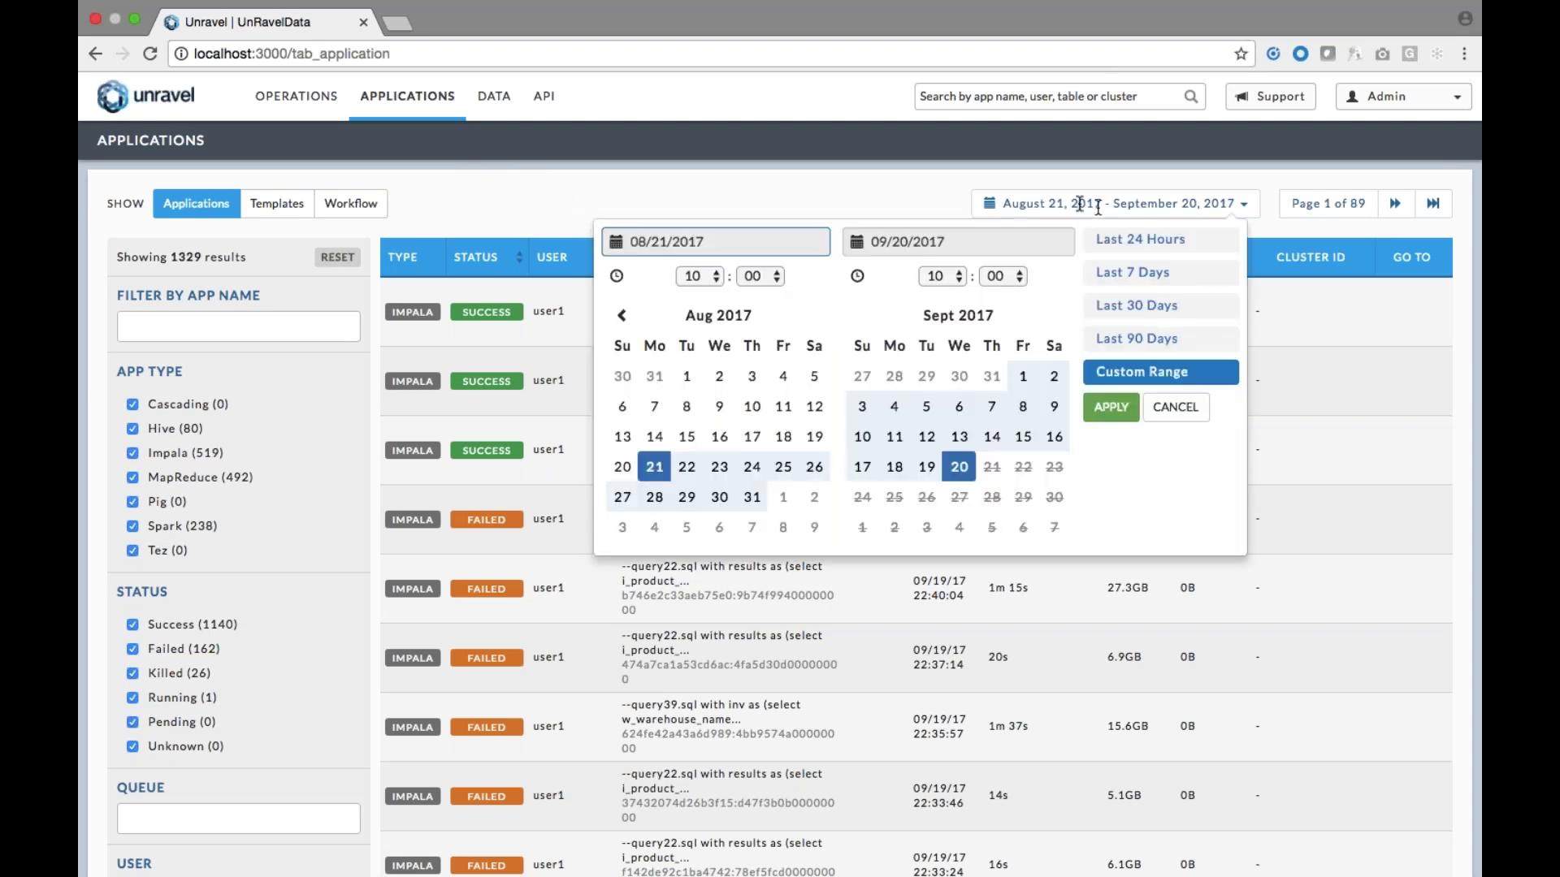
{"action": "left_click", "coordinate": [1009, 189]}
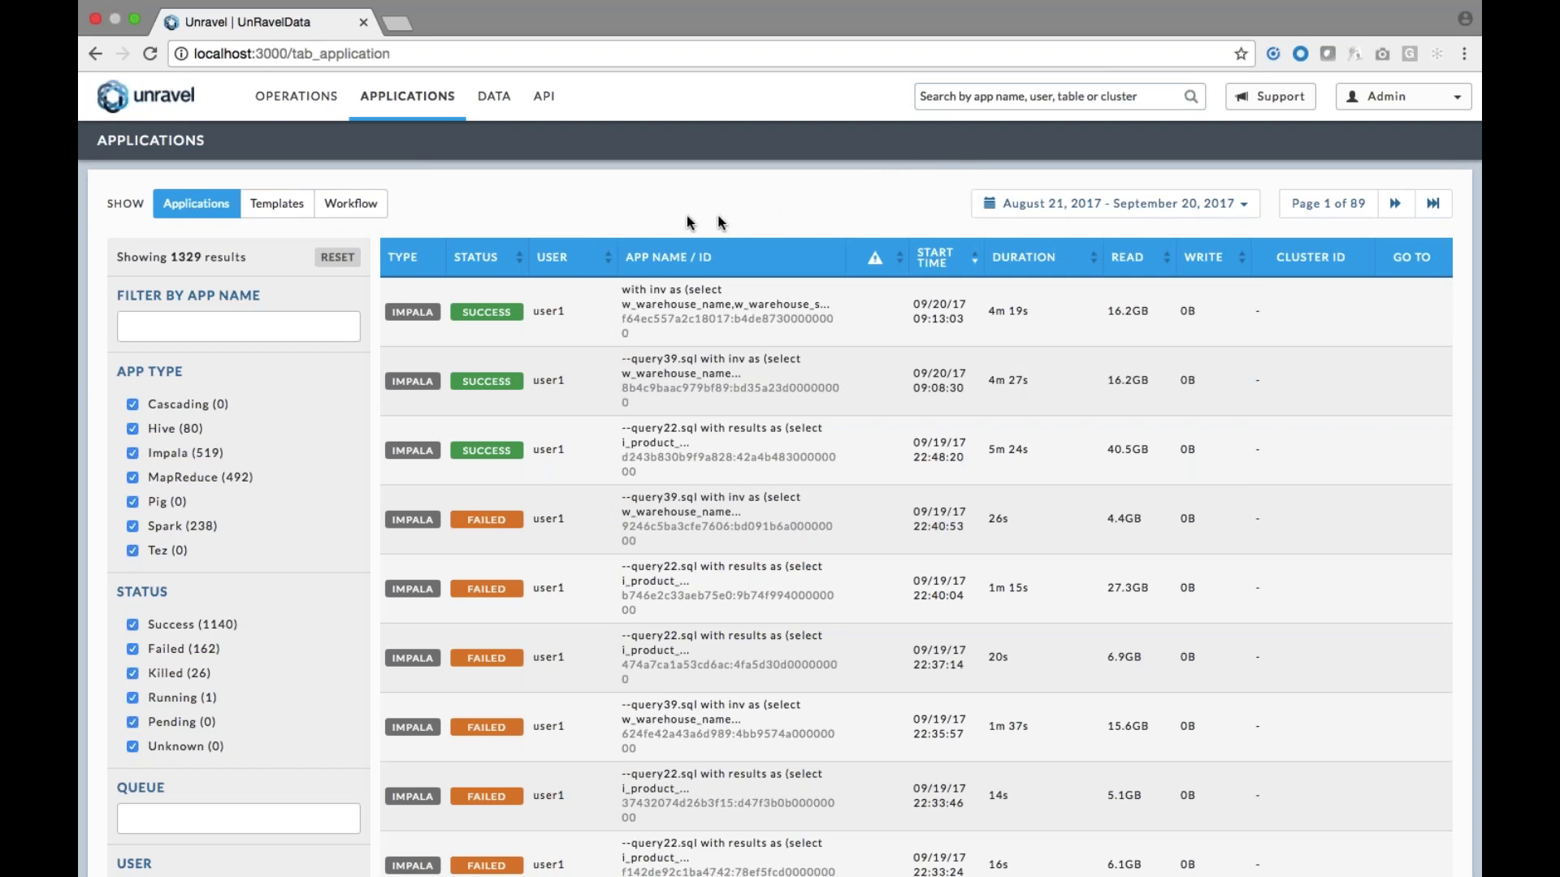
{"action": "scroll", "coordinate": [208, 532], "scroll_direction": "down", "scroll_amount": 1}
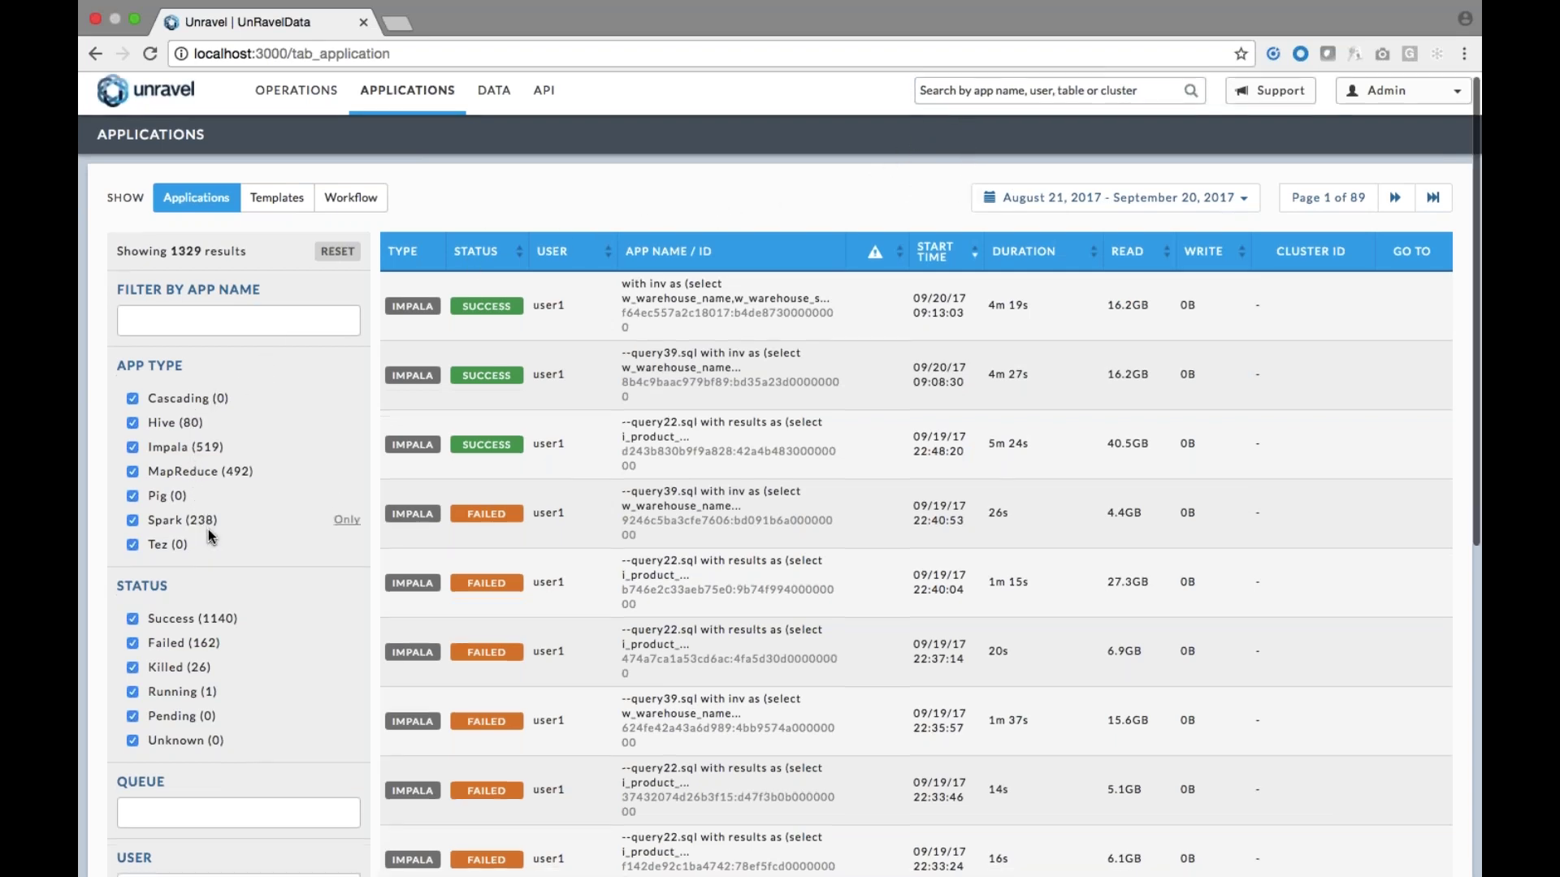
{"action": "scroll", "coordinate": [208, 532], "scroll_direction": "down", "scroll_amount": 2}
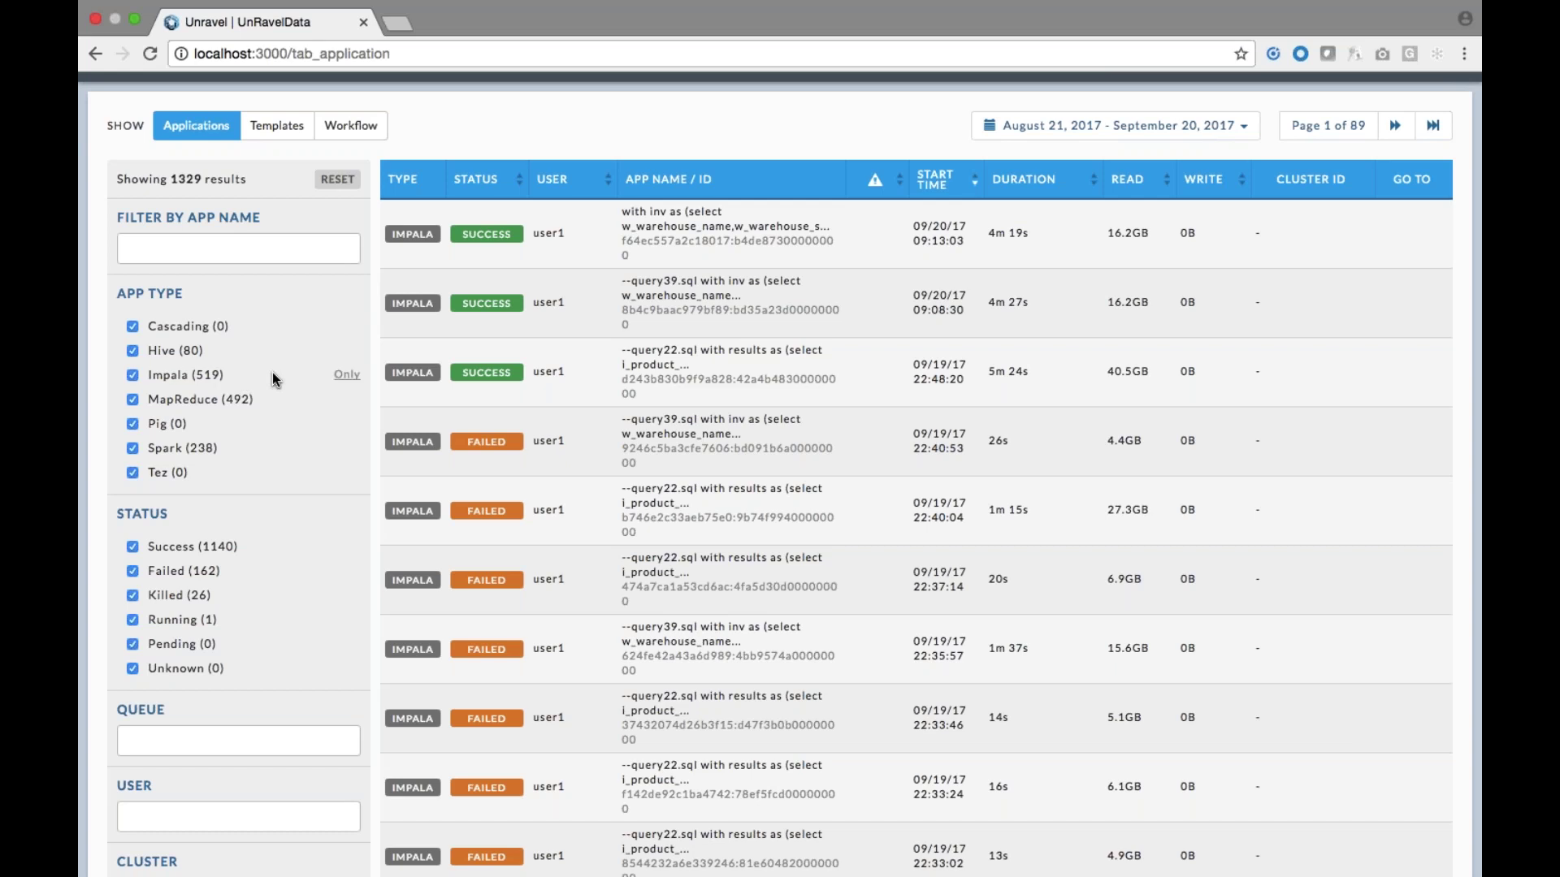
{"action": "scroll", "coordinate": [272, 372], "scroll_direction": "down", "scroll_amount": 1}
{"action": "scroll", "coordinate": [271, 372], "scroll_direction": "down", "scroll_amount": 3}
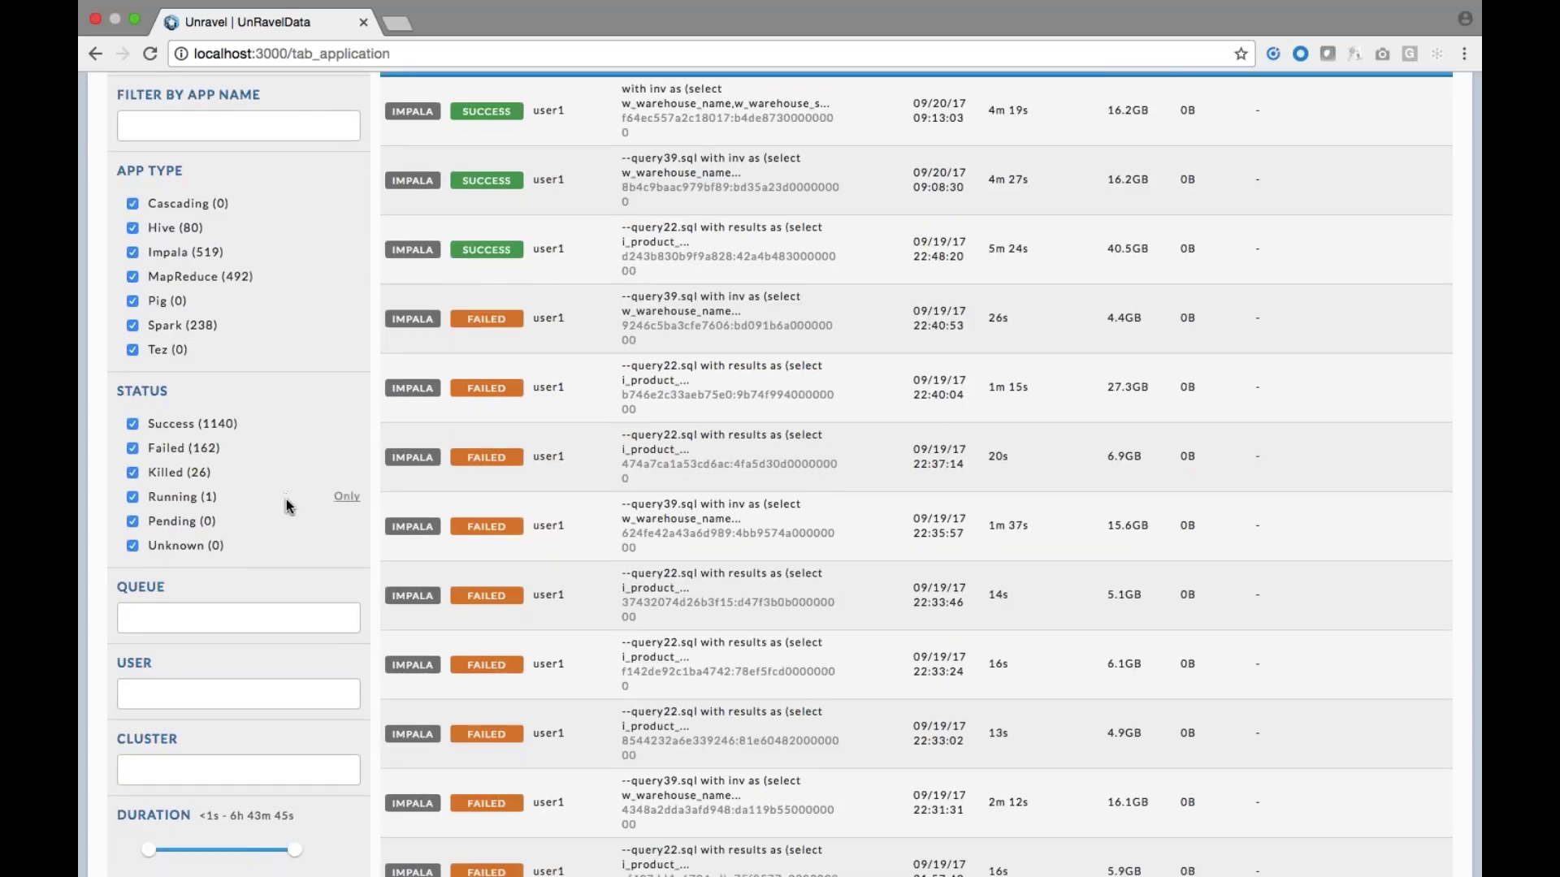
{"action": "scroll", "coordinate": [289, 506], "scroll_direction": "down", "scroll_amount": 1}
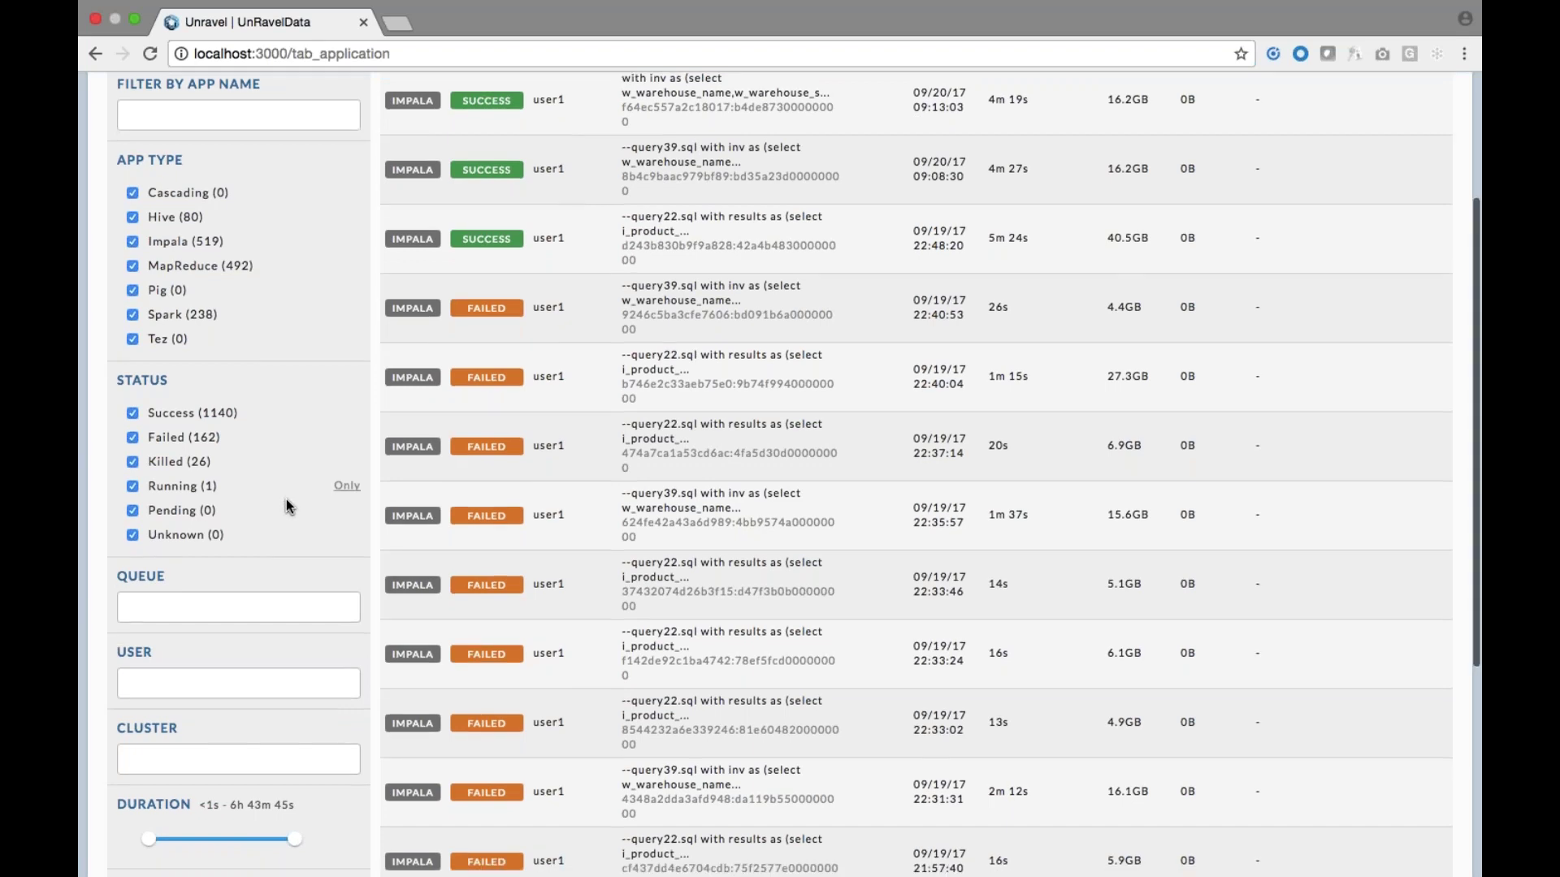
{"action": "scroll", "coordinate": [285, 506], "scroll_direction": "down", "scroll_amount": 2}
{"action": "left_click", "coordinate": [205, 529]}
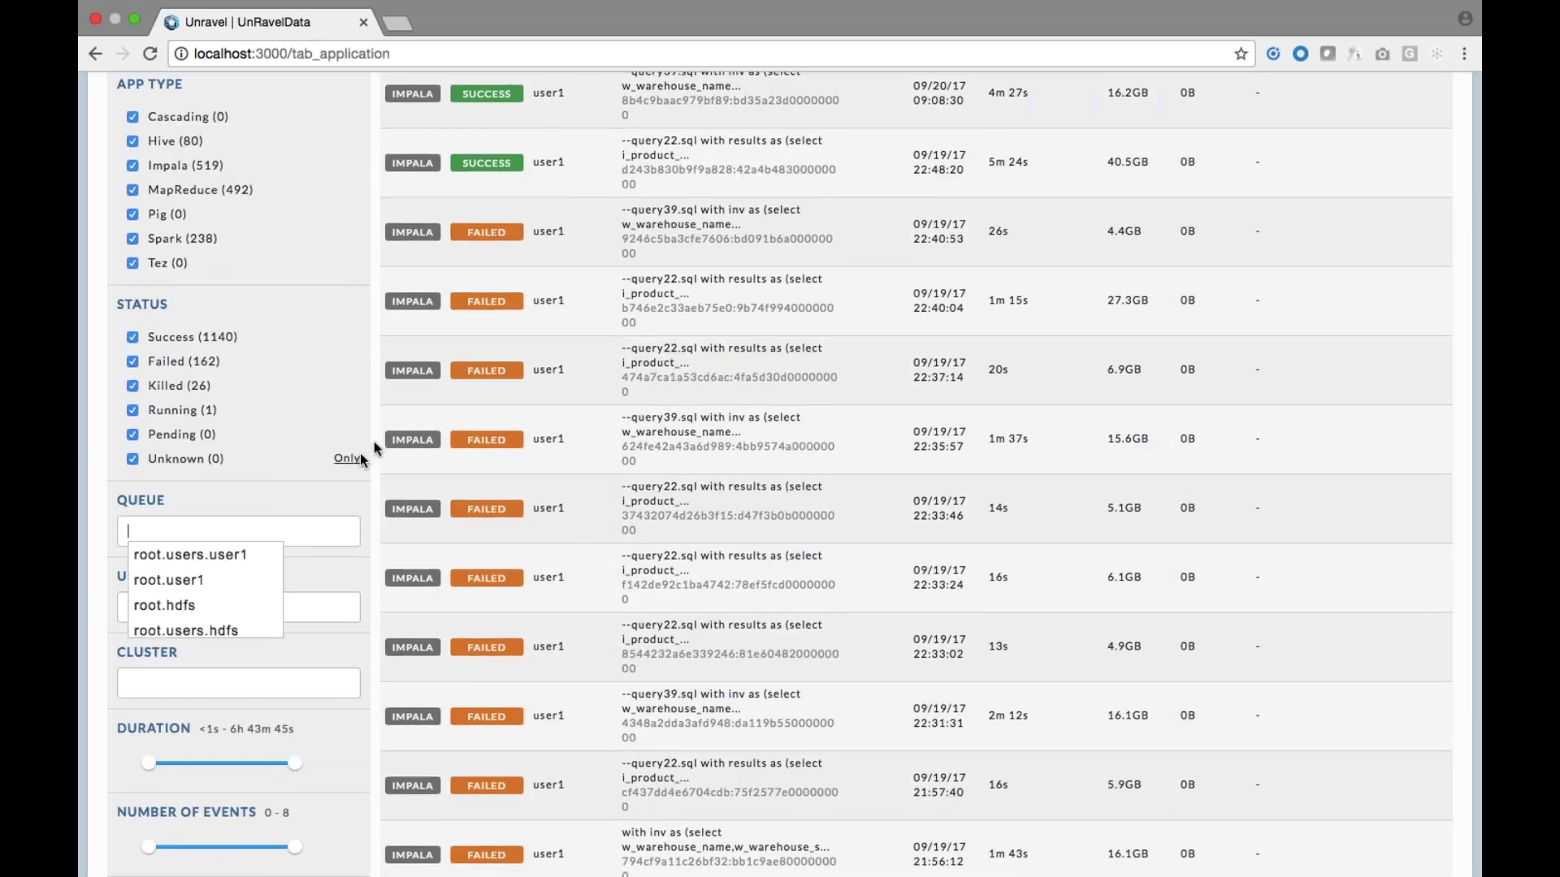
Filter the list to only Spark applications with Success status and sort them by duration, longest first
{"action": "scroll", "coordinate": [378, 418], "scroll_direction": "up", "scroll_amount": 5}
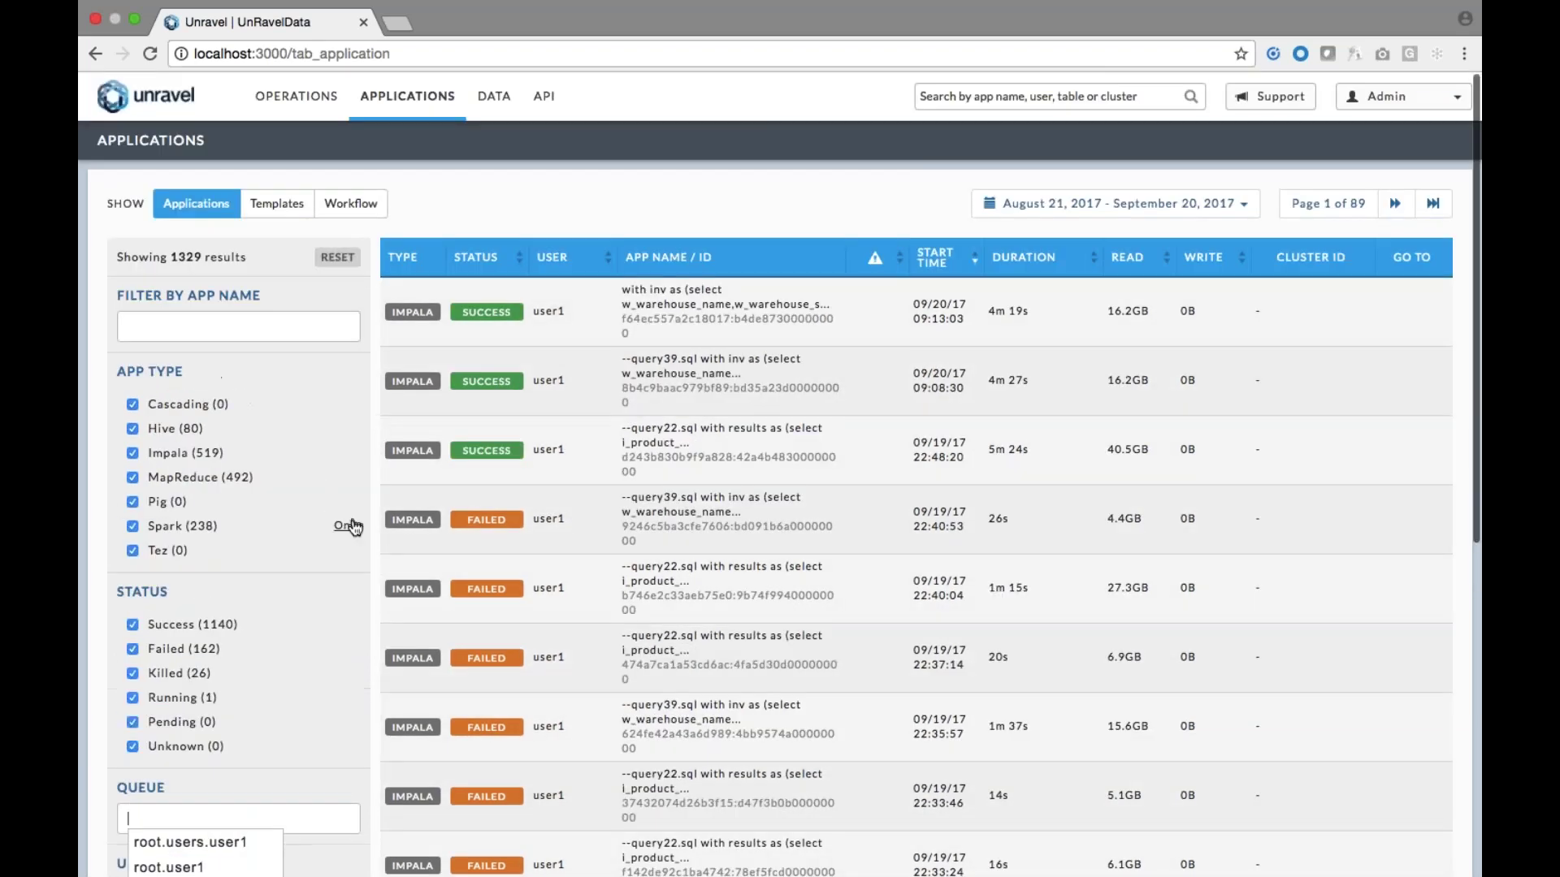
{"action": "left_click", "coordinate": [348, 528]}
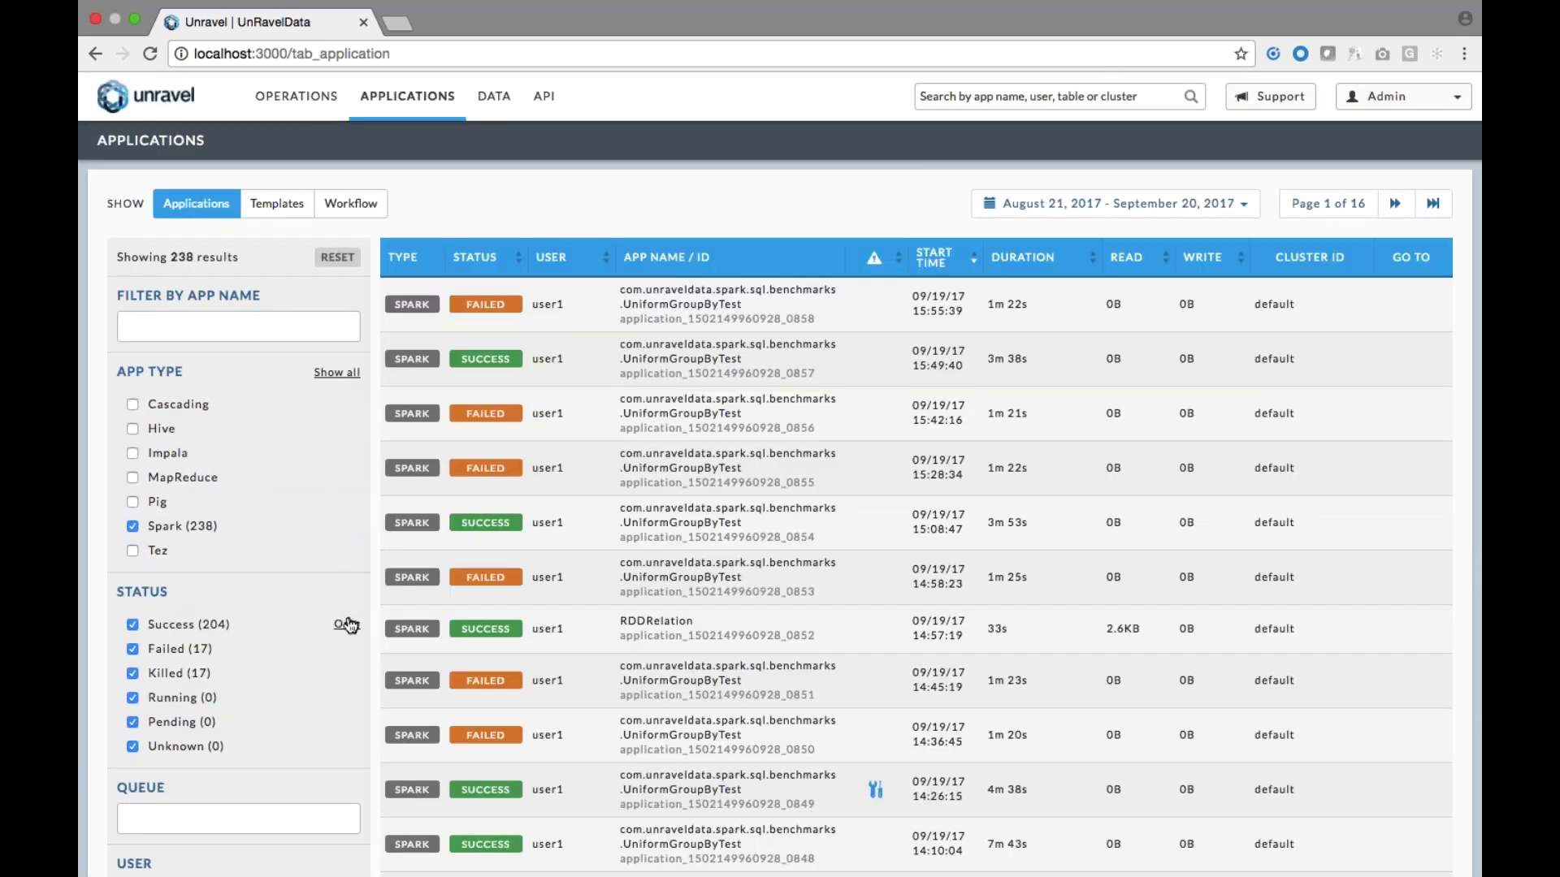
{"action": "left_click", "coordinate": [347, 625]}
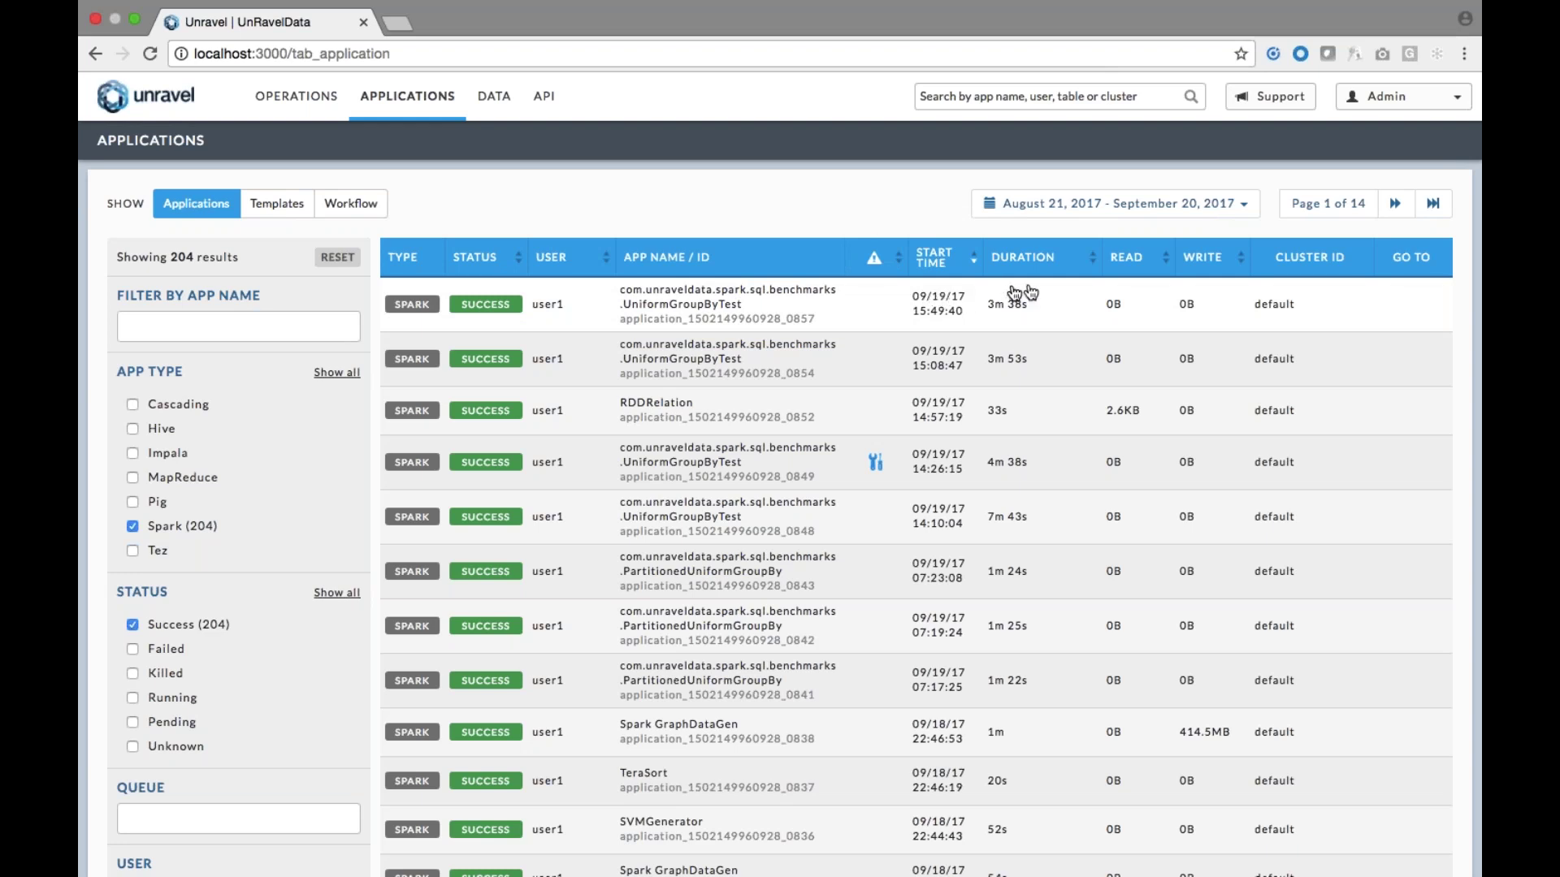
{"action": "left_click", "coordinate": [1036, 257]}
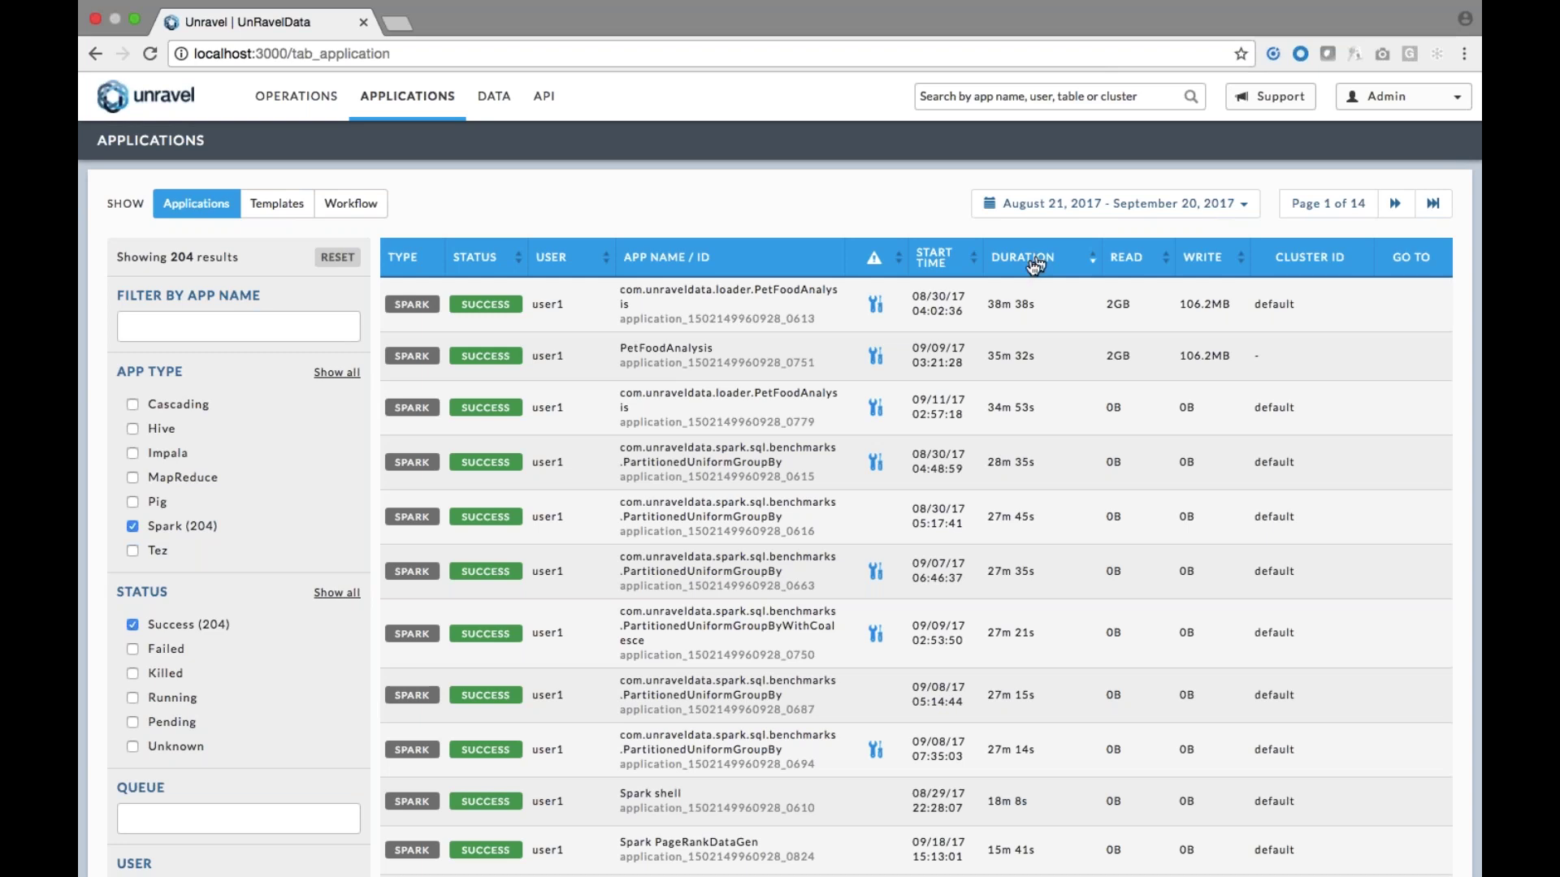
Open the PartitionedUniformGroupByWithCoalesce application that has tuning suggestions available
{"action": "mouse_move", "coordinate": [876, 309]}
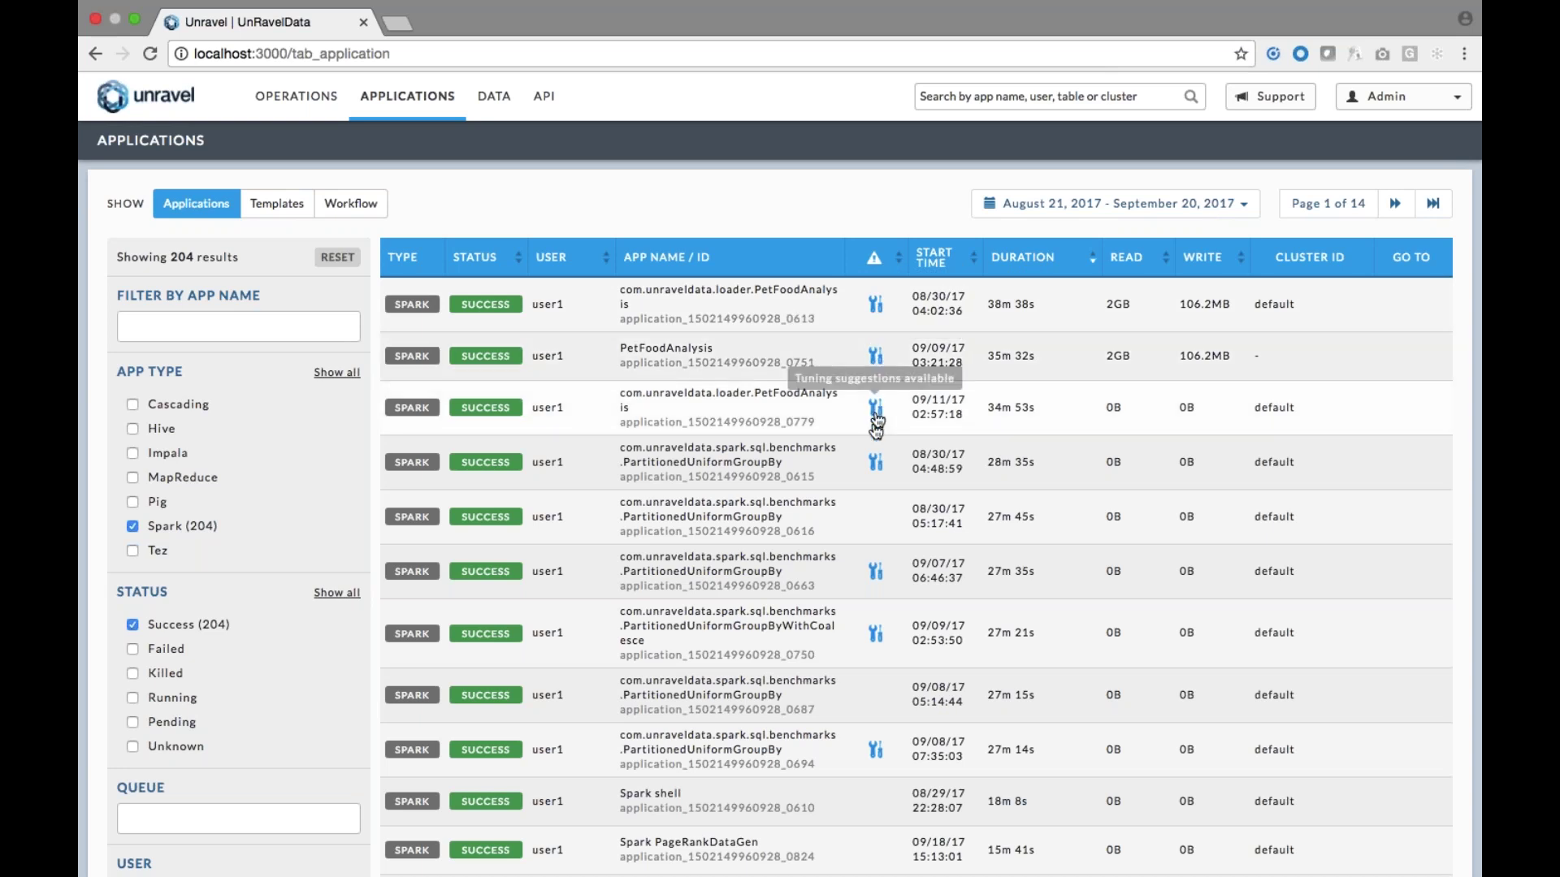
{"action": "scroll", "coordinate": [875, 452], "scroll_direction": "down", "scroll_amount": 1}
{"action": "scroll", "coordinate": [875, 453], "scroll_direction": "down", "scroll_amount": 1}
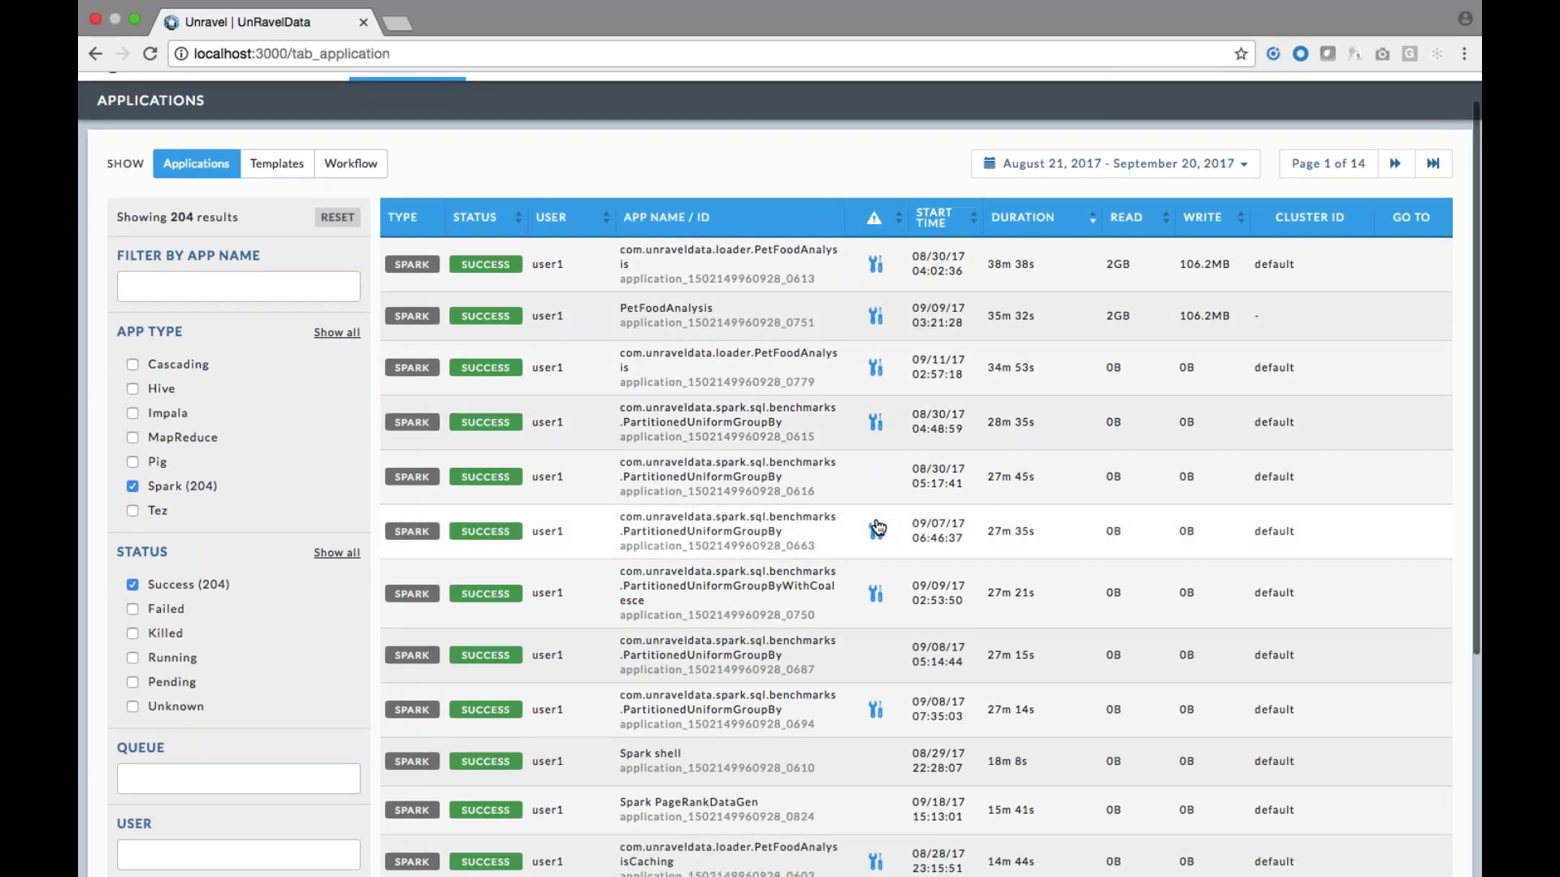
{"action": "left_click", "coordinate": [877, 594]}
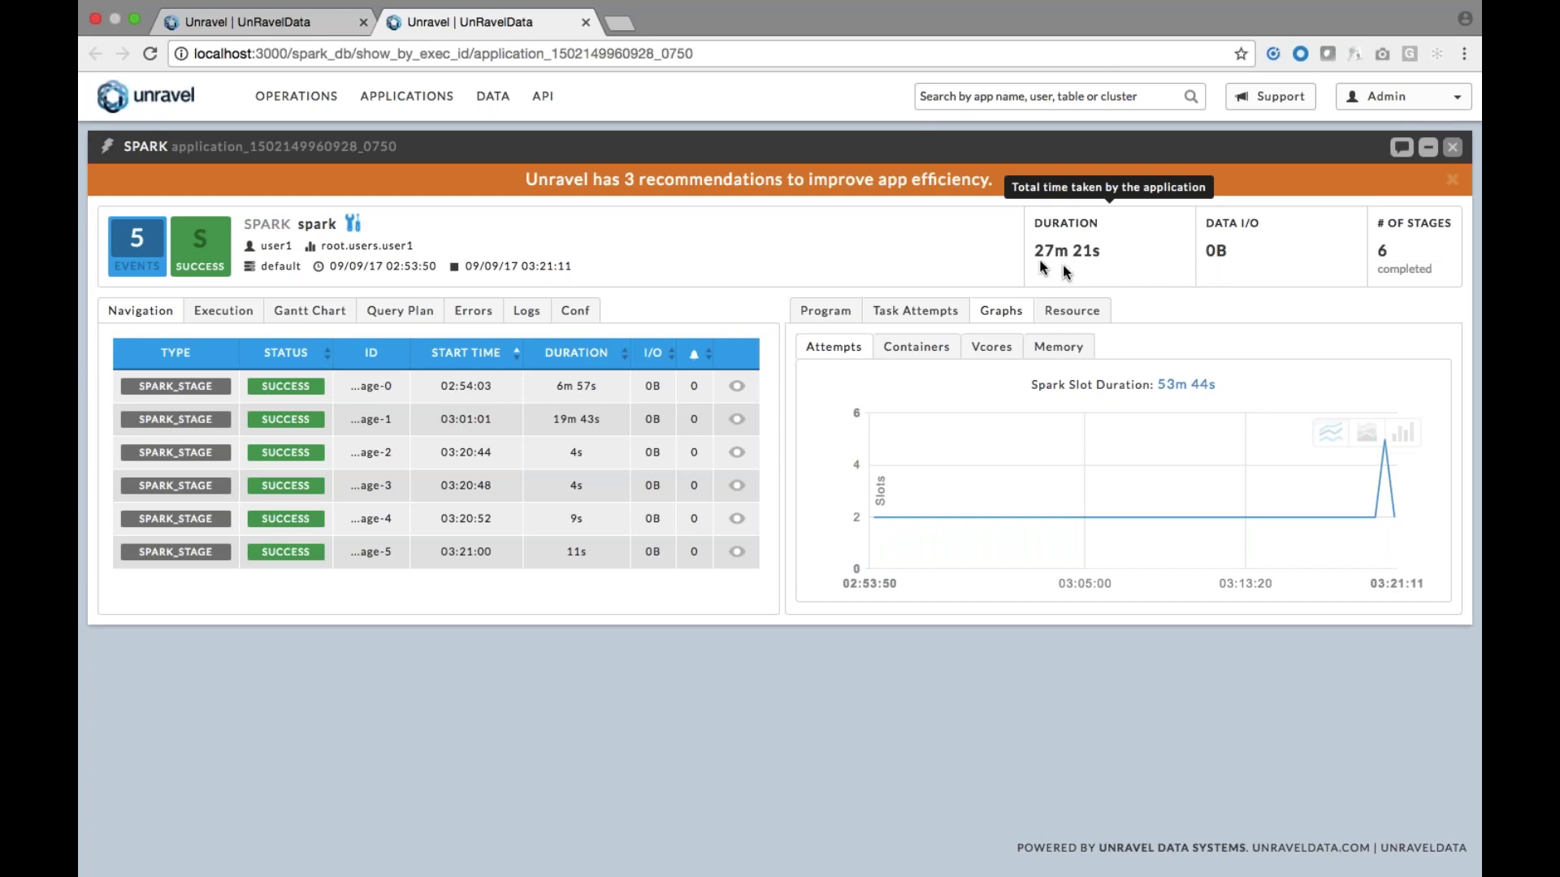
Read through the application's program source code around the PartitionedUniformGroupByWithCoalesce object
{"action": "left_click", "coordinate": [832, 317]}
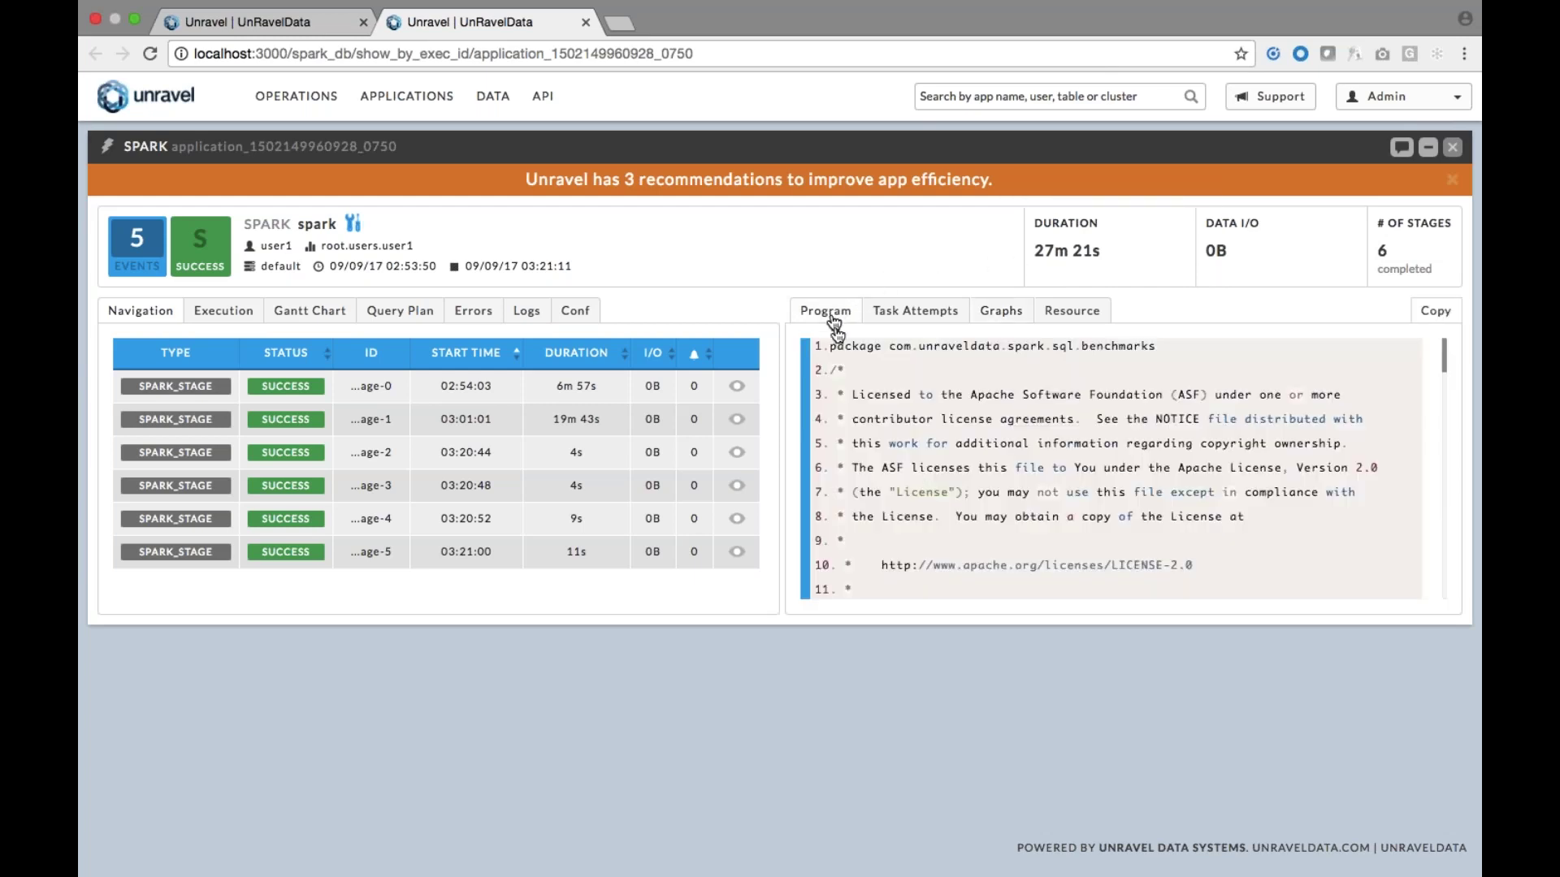
{"action": "scroll", "coordinate": [890, 388], "scroll_direction": "down", "scroll_amount": 3}
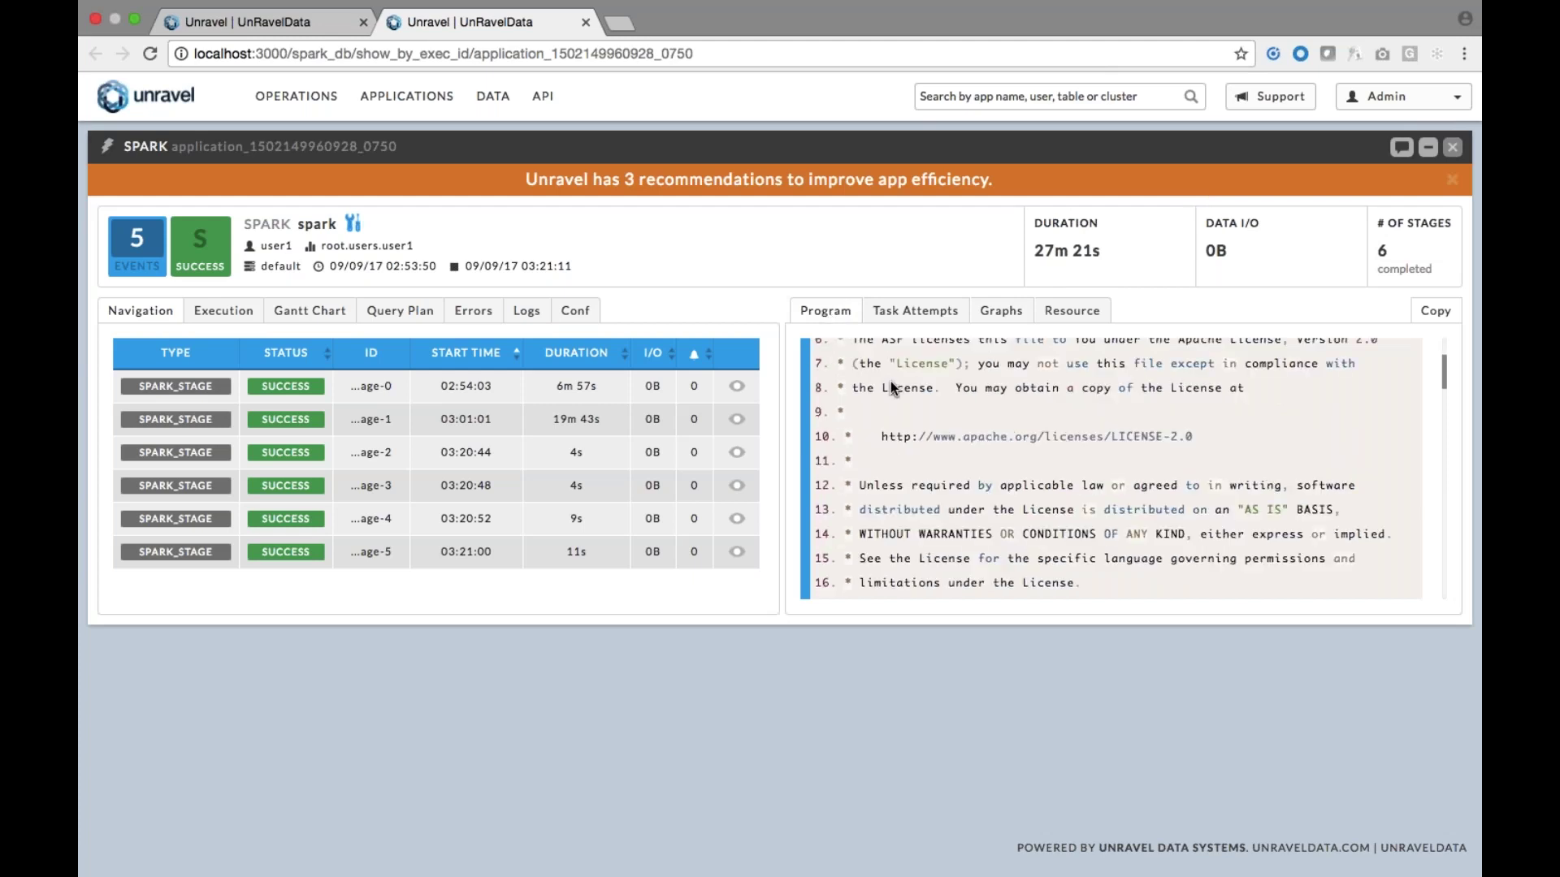
{"action": "scroll", "coordinate": [890, 387], "scroll_direction": "down", "scroll_amount": 10}
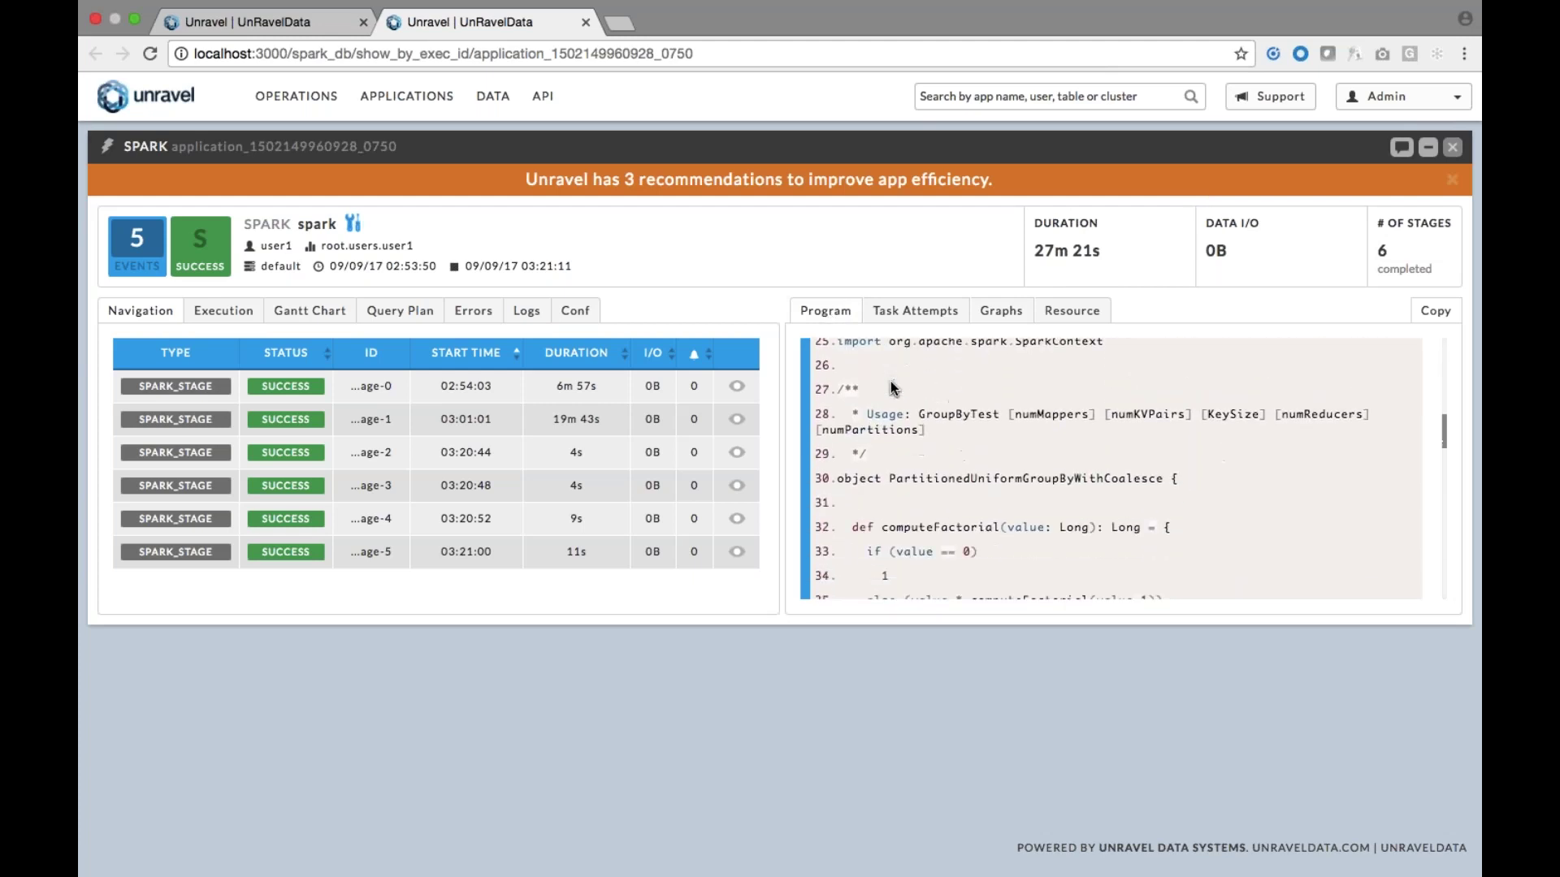
{"action": "scroll", "coordinate": [890, 387], "scroll_direction": "down", "scroll_amount": 10}
{"action": "scroll", "coordinate": [890, 387], "scroll_direction": "up", "scroll_amount": 8}
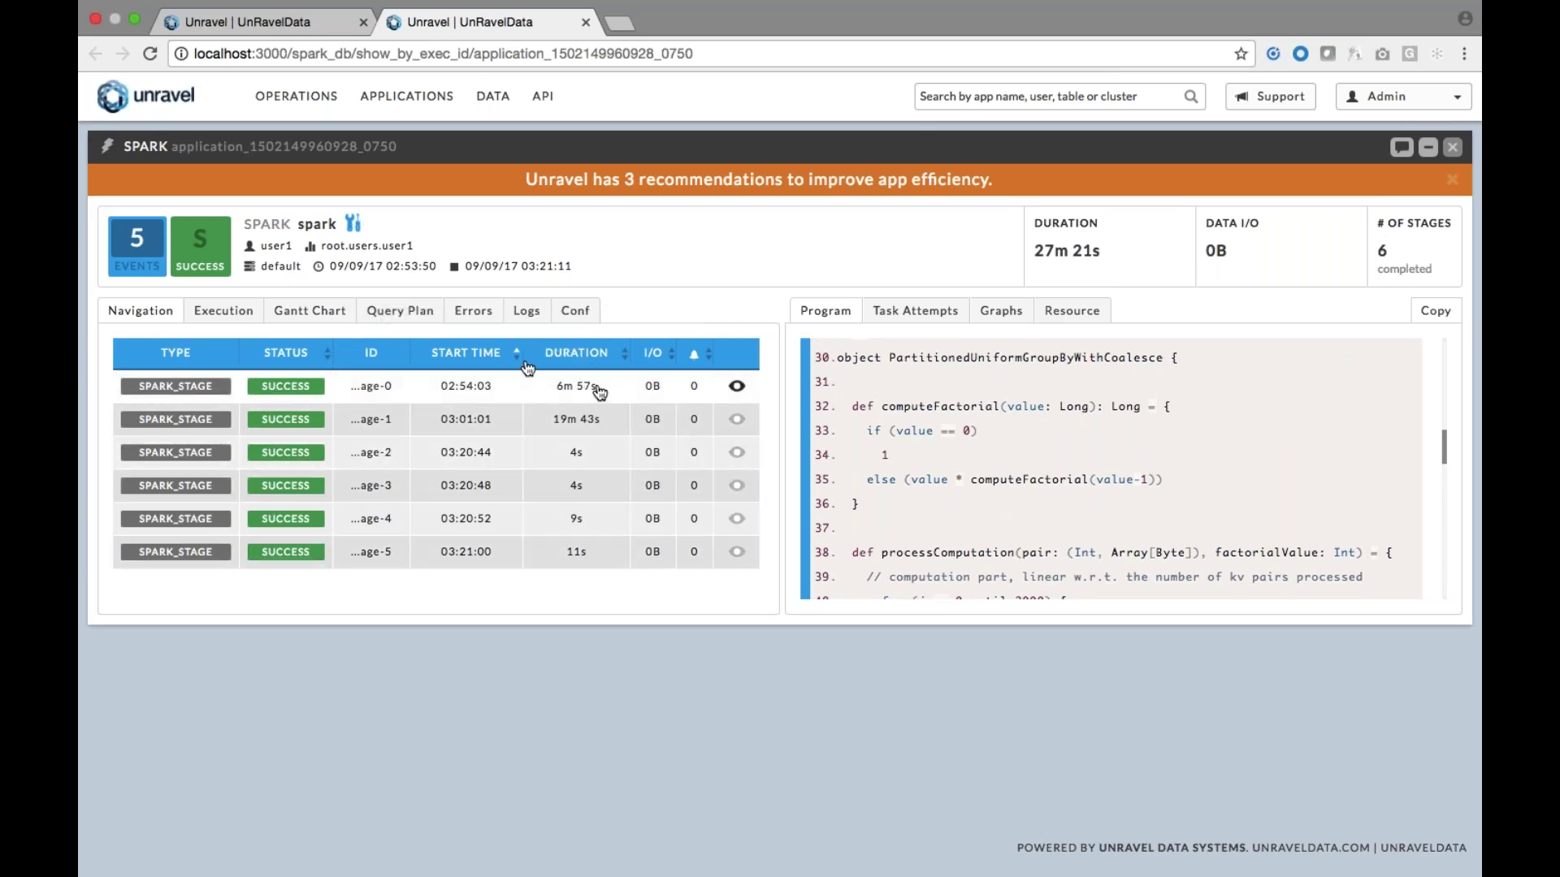
Examine the stage timeline in an enlarged Gantt chart, then return to the application overview
{"action": "left_click", "coordinate": [335, 316]}
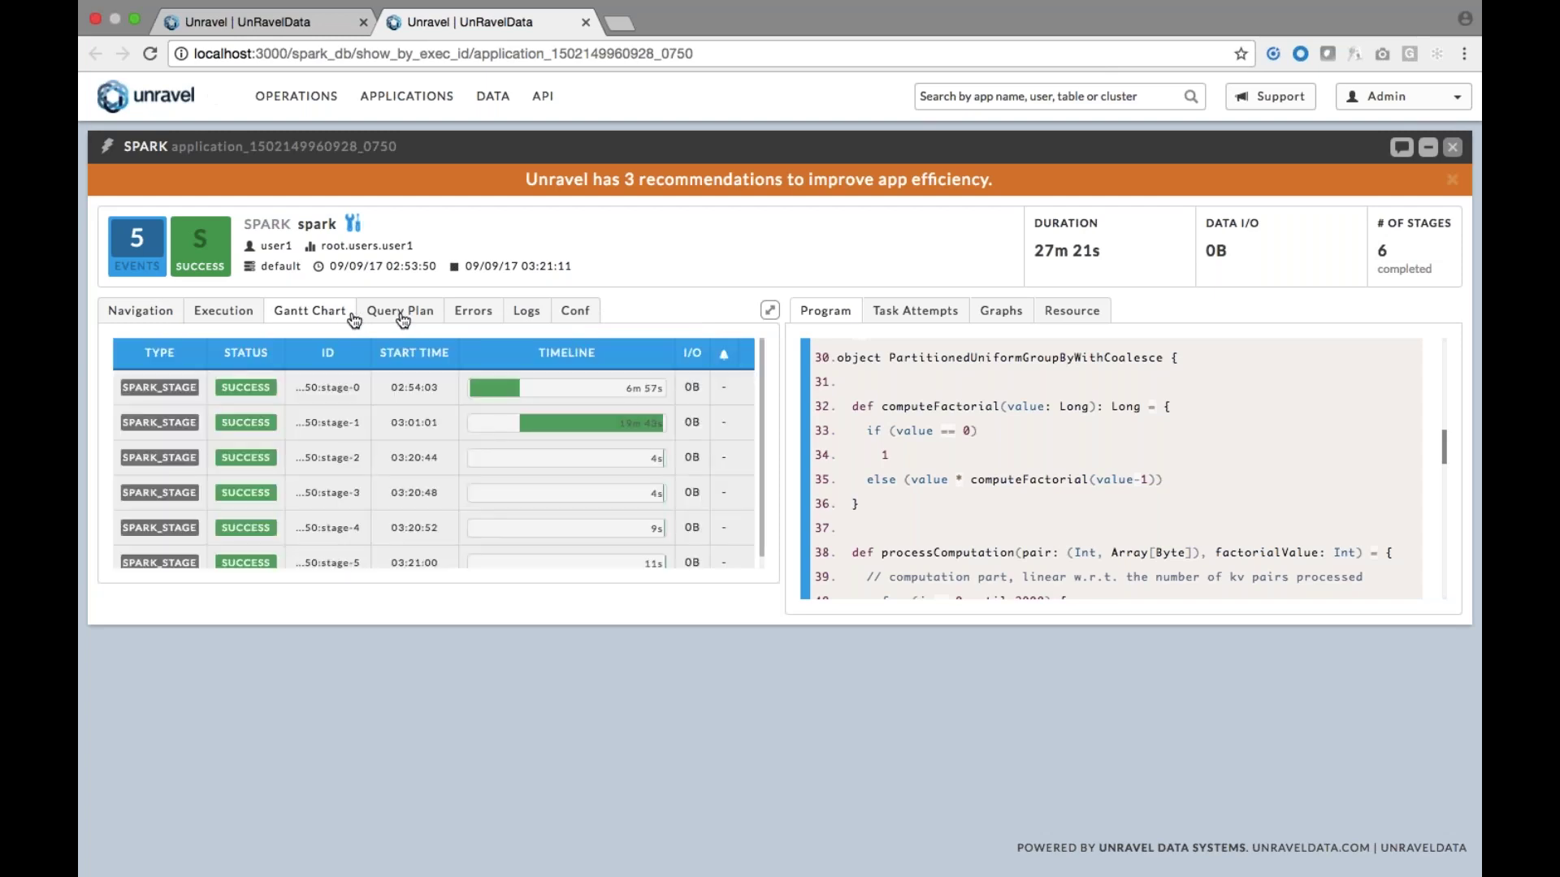
{"action": "left_click", "coordinate": [770, 310]}
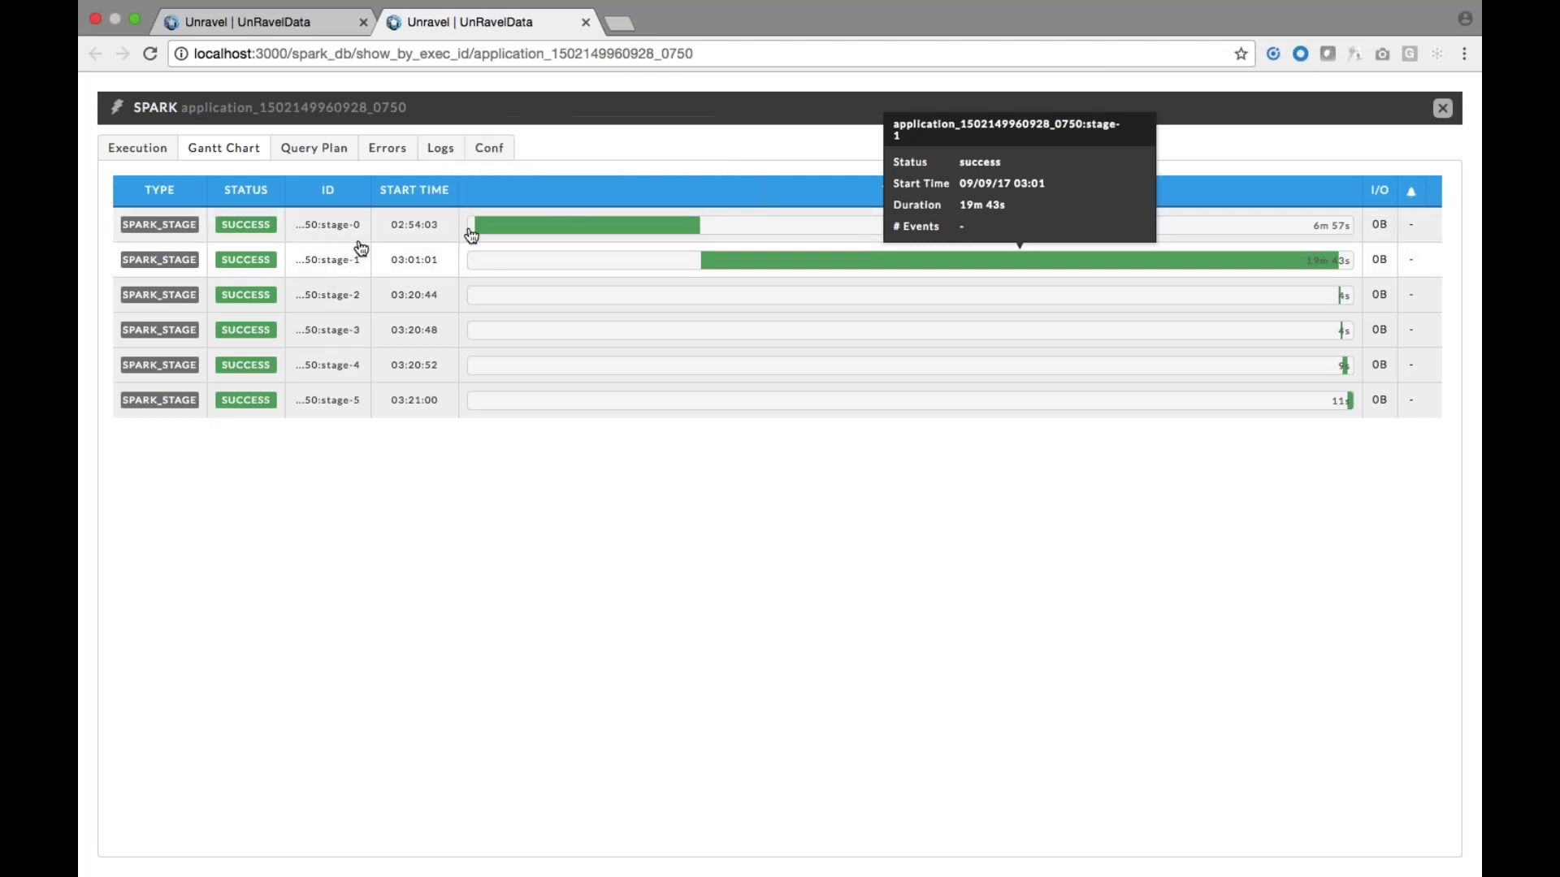
{"action": "left_click", "coordinate": [1441, 109]}
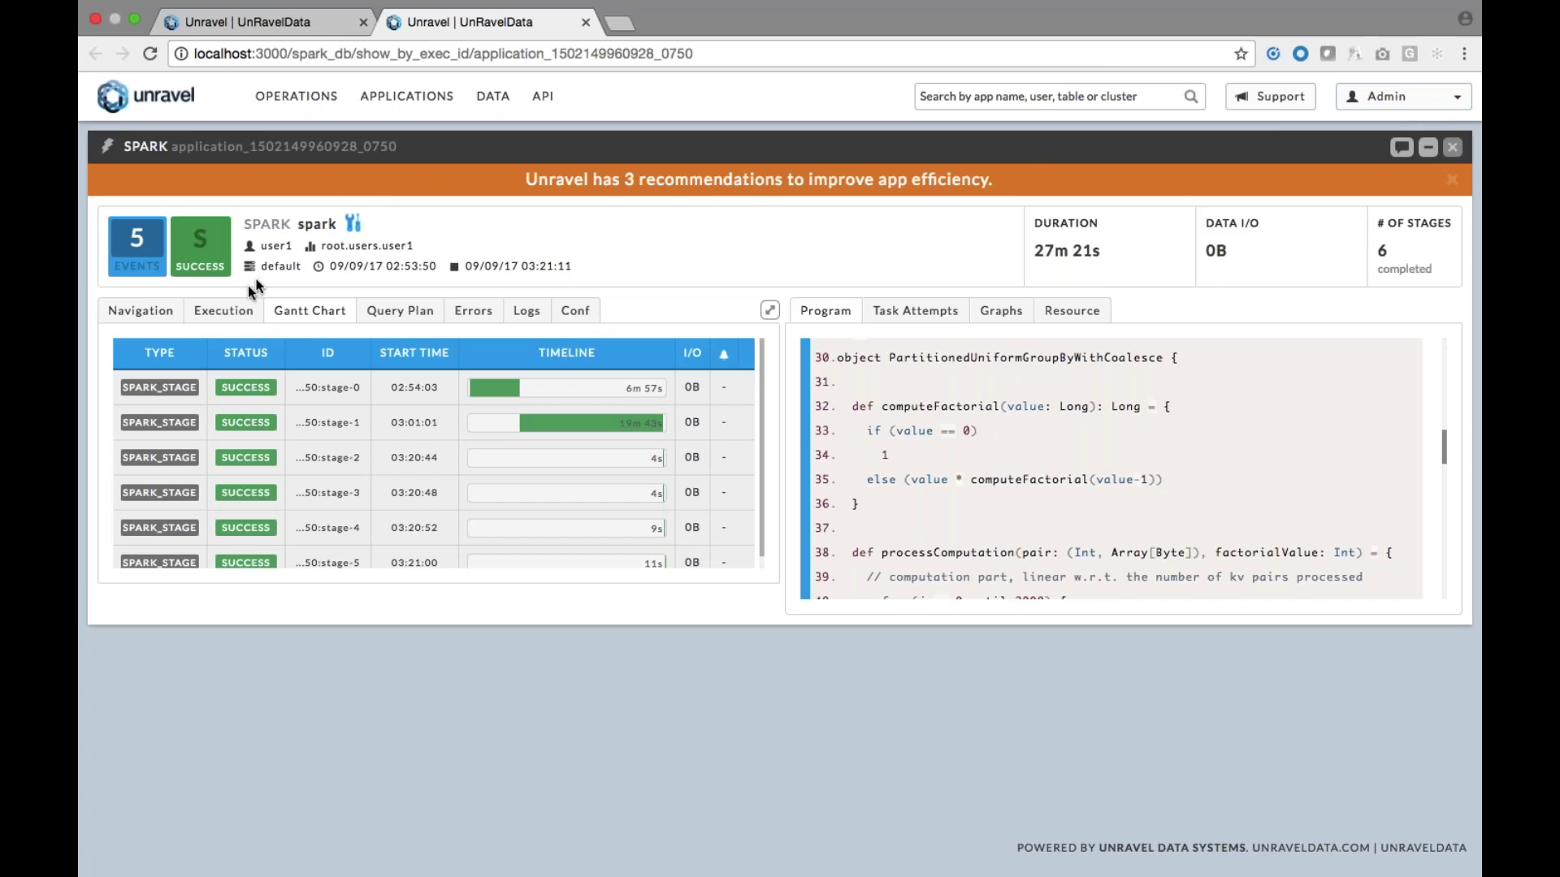
Examine the execution graph from ParallelCollectionRDD to ShuffledRDD, including the RDD descriptions and call sites
{"action": "left_click", "coordinate": [223, 313]}
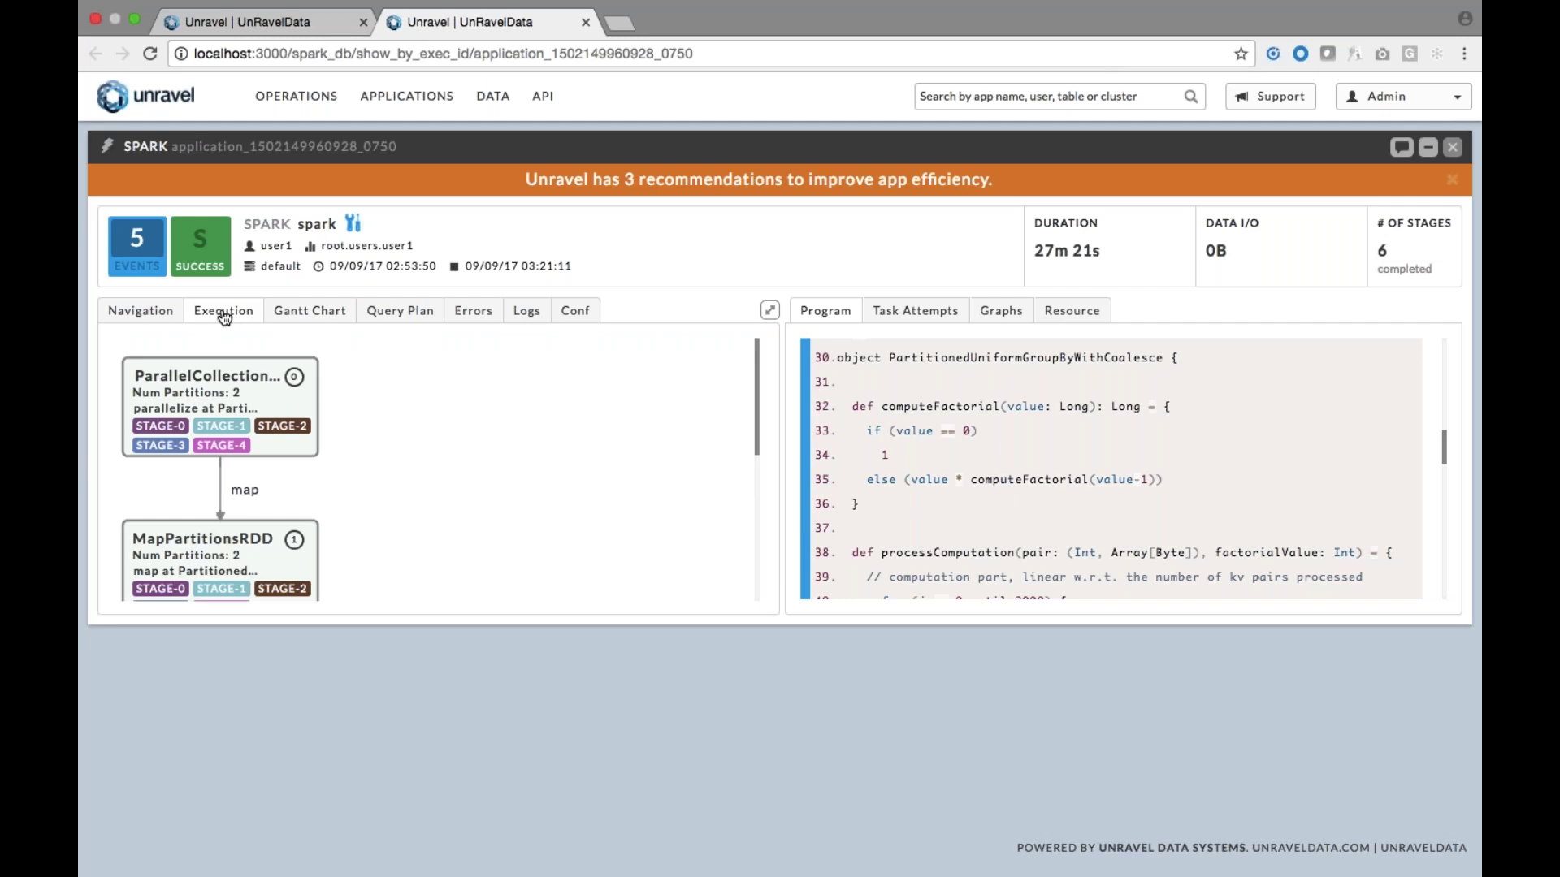
{"action": "mouse_move", "coordinate": [243, 375]}
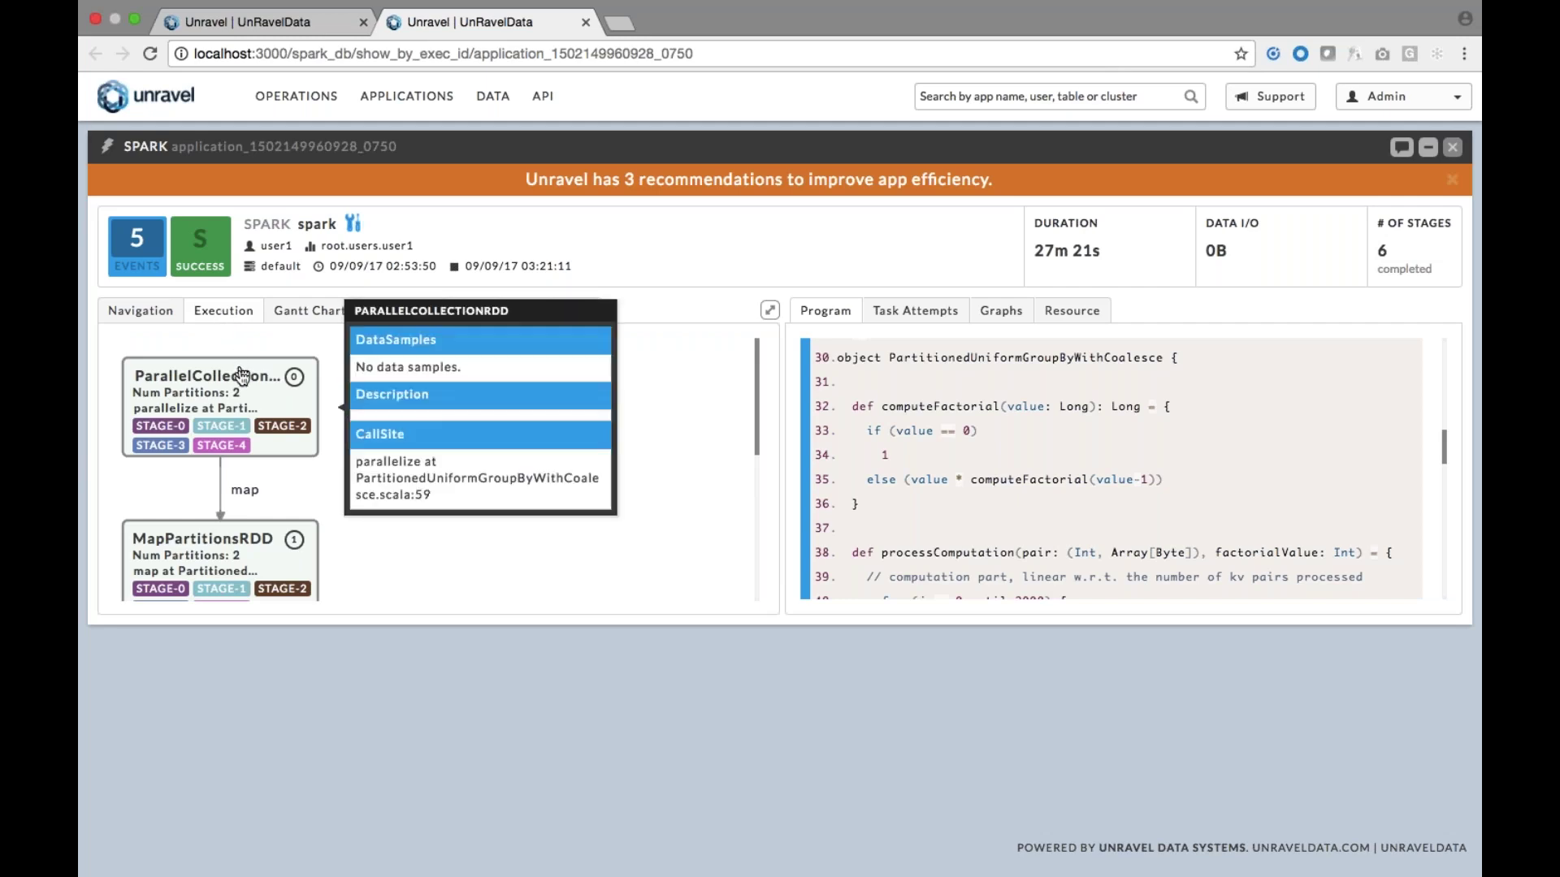
{"action": "scroll", "coordinate": [242, 412], "scroll_direction": "down", "scroll_amount": 1}
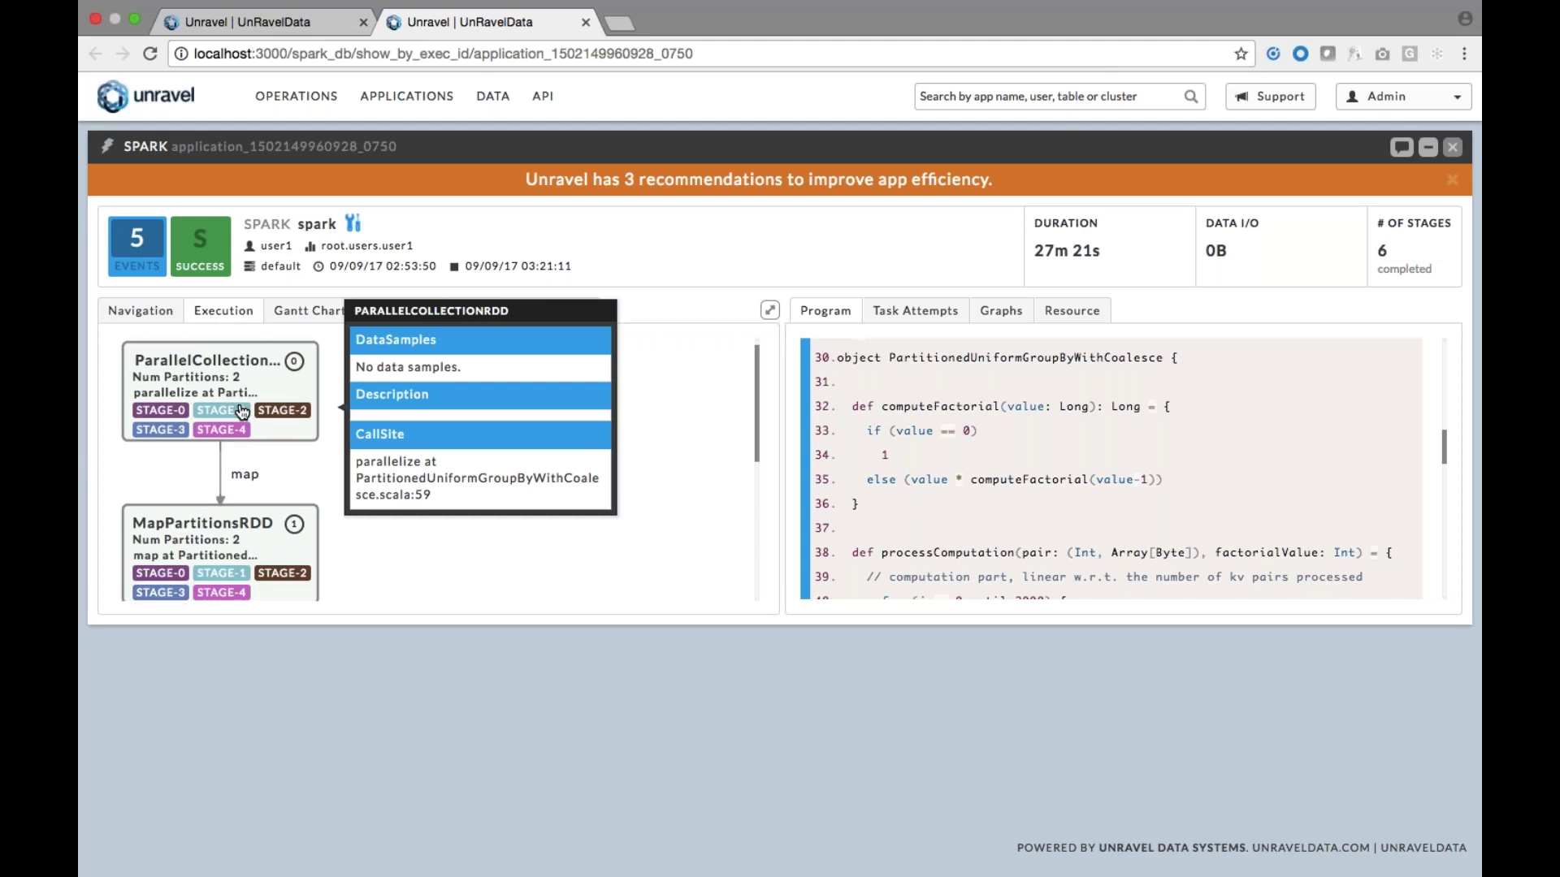
{"action": "scroll", "coordinate": [242, 410], "scroll_direction": "down", "scroll_amount": 3}
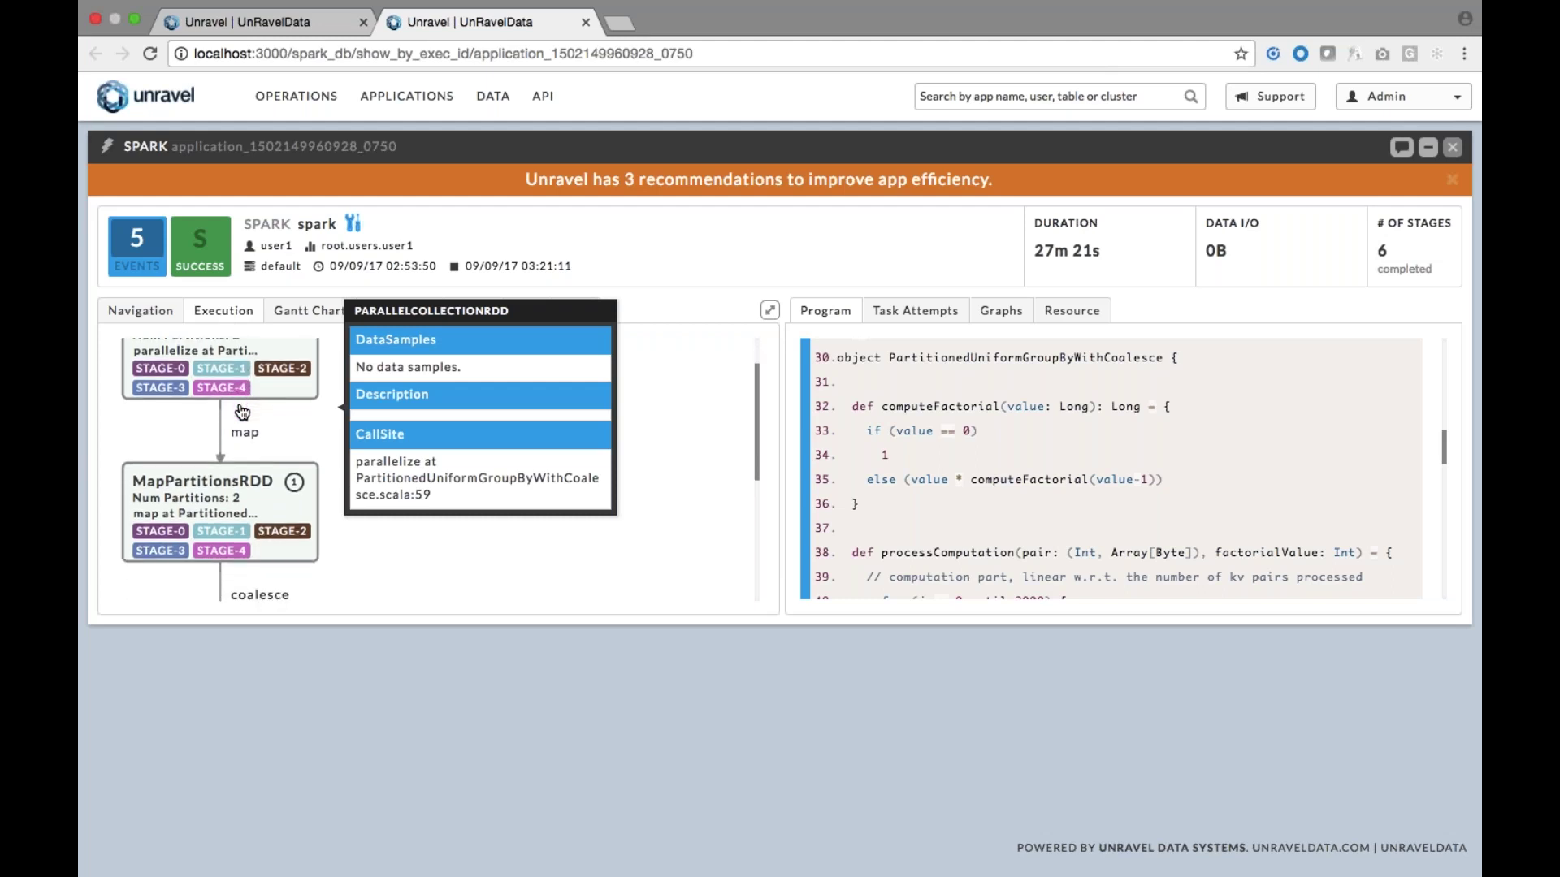
{"action": "scroll", "coordinate": [242, 412], "scroll_direction": "down", "scroll_amount": 1}
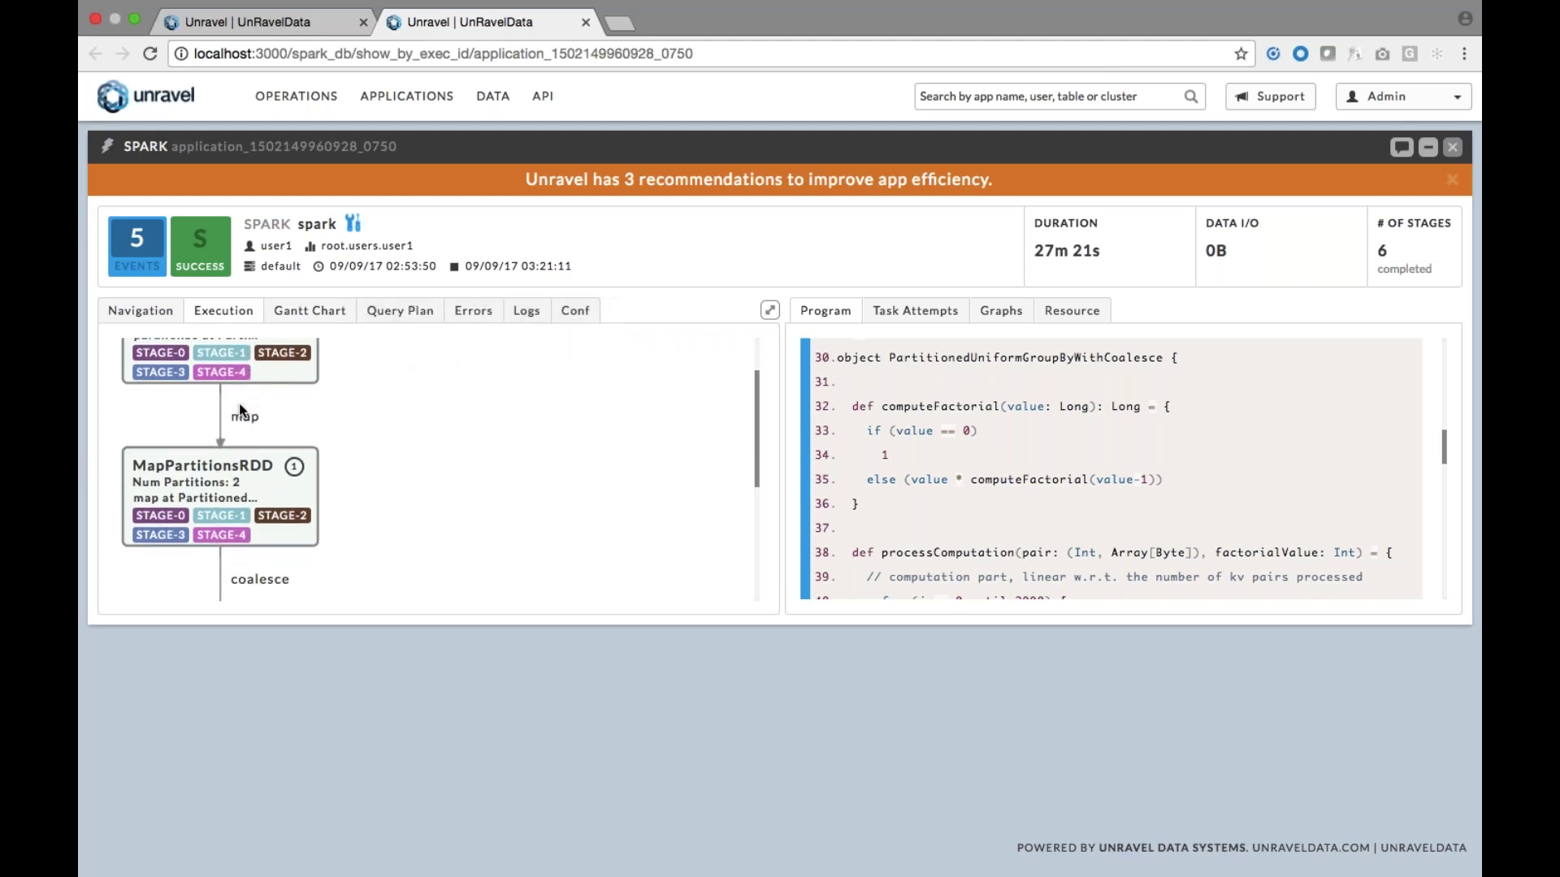
{"action": "scroll", "coordinate": [239, 408], "scroll_direction": "down", "scroll_amount": 1}
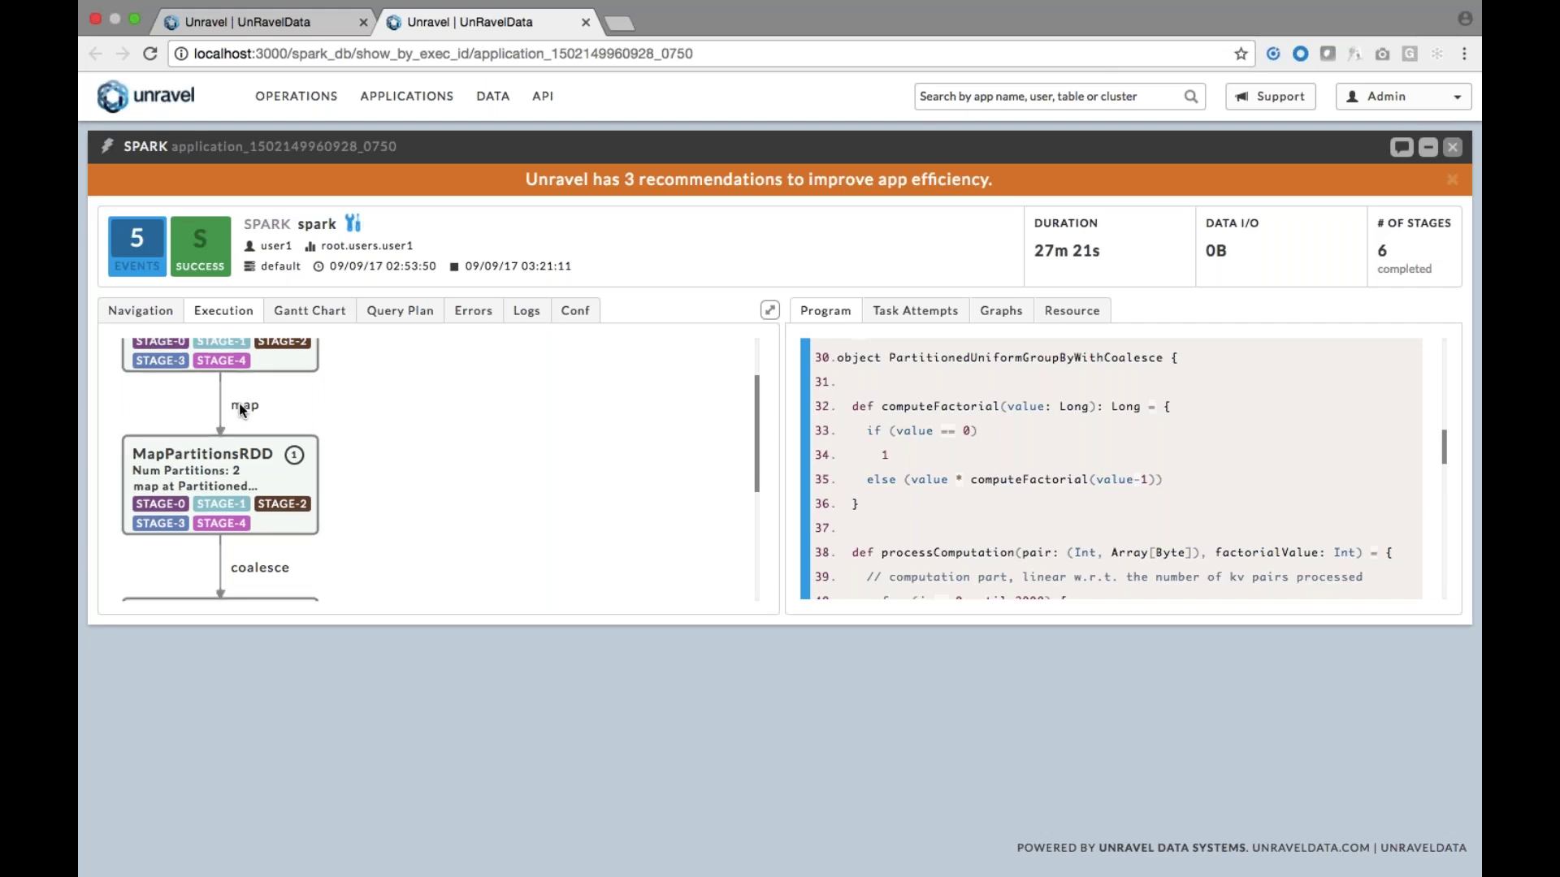
{"action": "scroll", "coordinate": [242, 410], "scroll_direction": "down", "scroll_amount": 3}
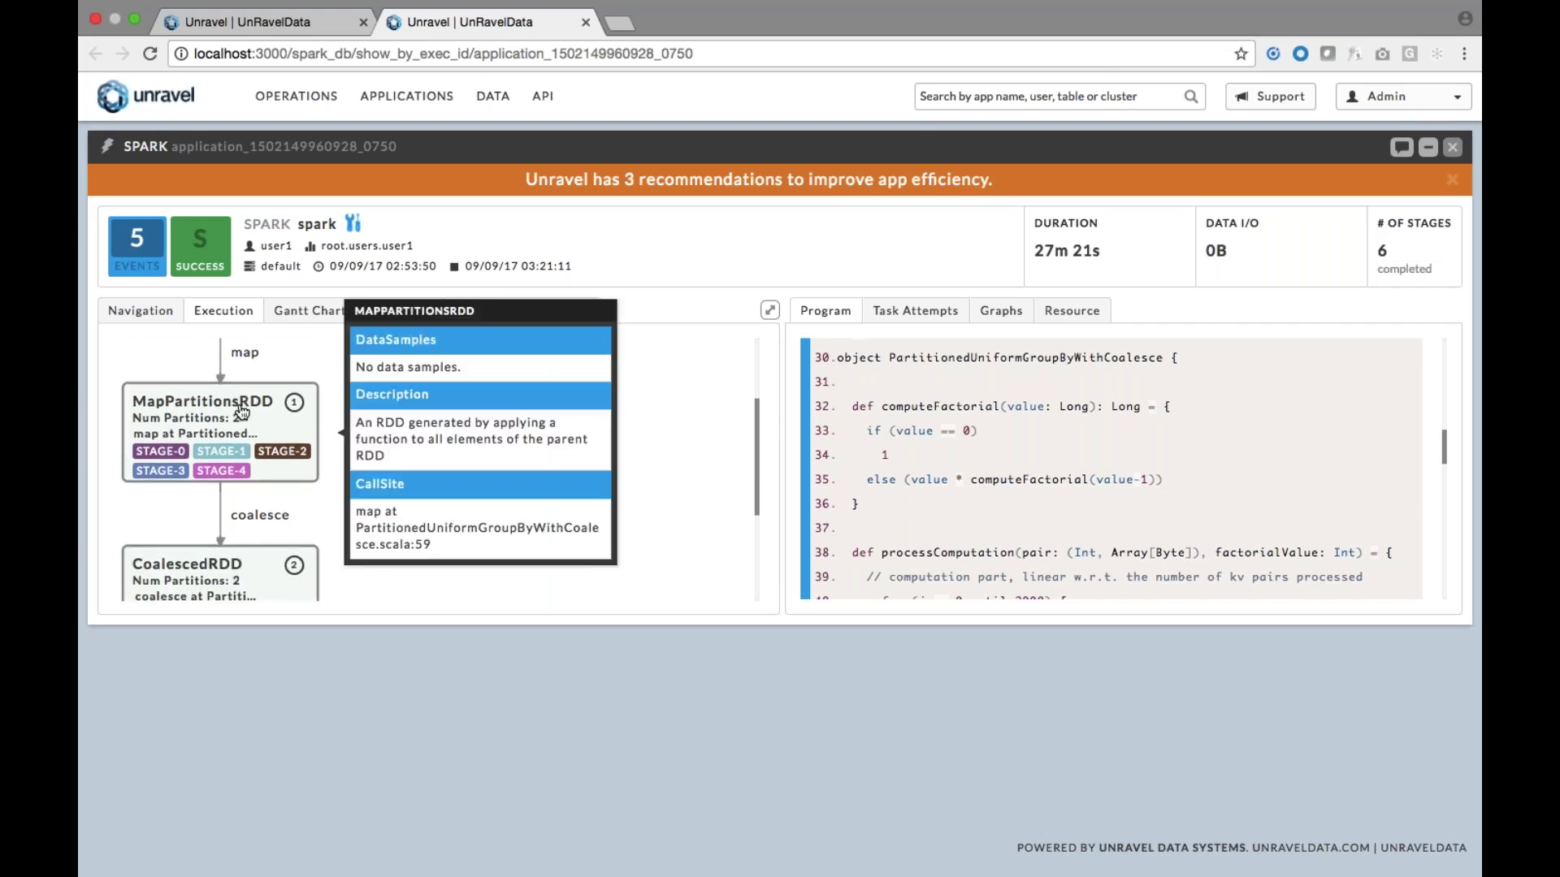
{"action": "scroll", "coordinate": [242, 411], "scroll_direction": "down", "scroll_amount": 1}
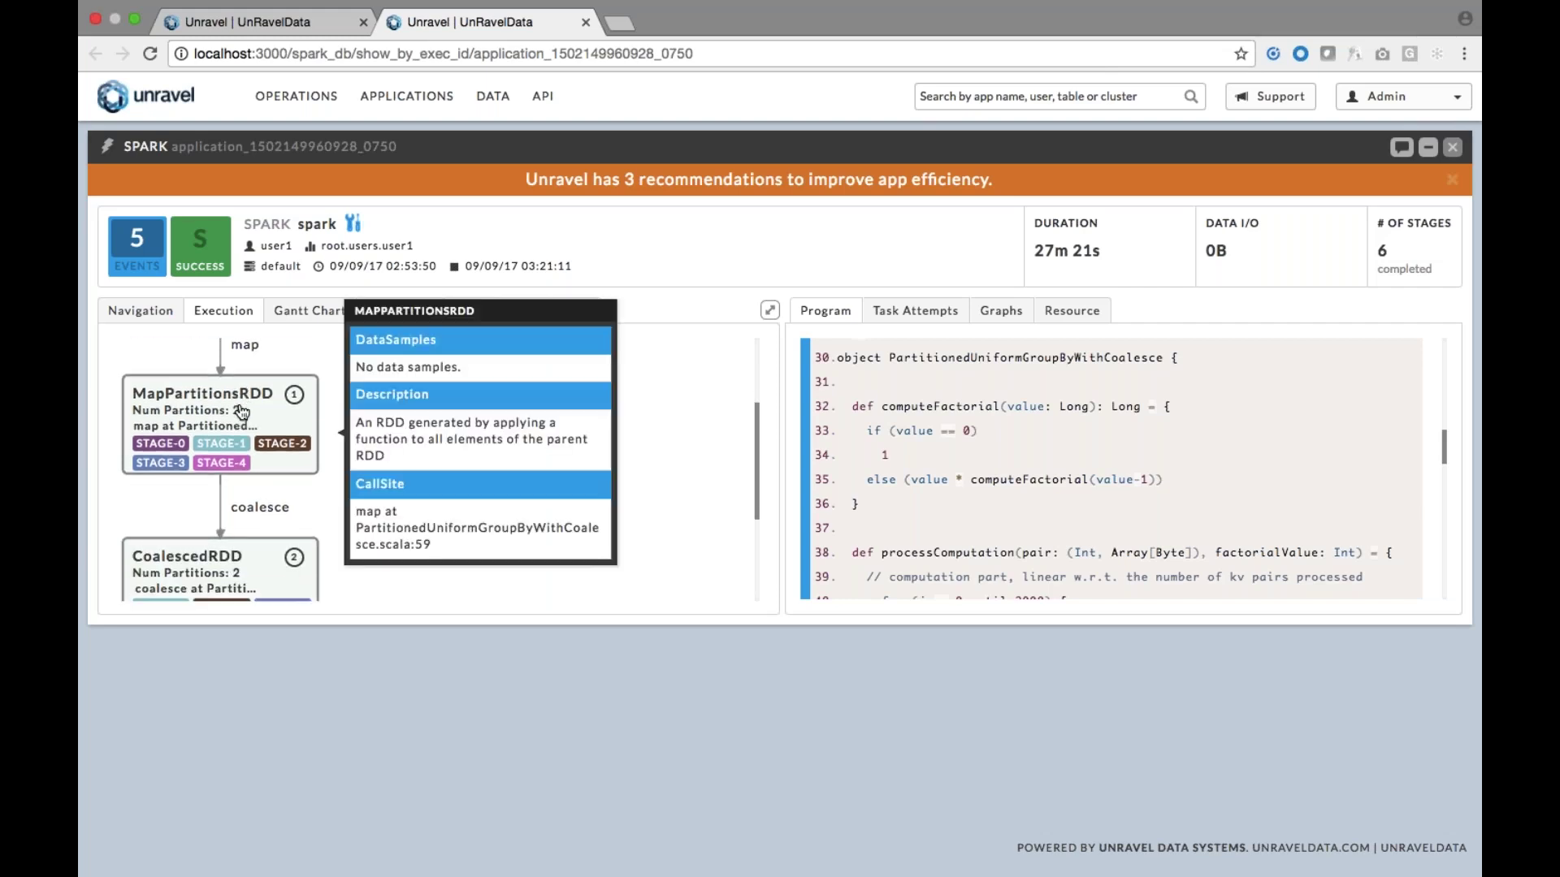
{"action": "scroll", "coordinate": [242, 410], "scroll_direction": "down", "scroll_amount": 2}
{"action": "scroll", "coordinate": [242, 411], "scroll_direction": "down", "scroll_amount": 2}
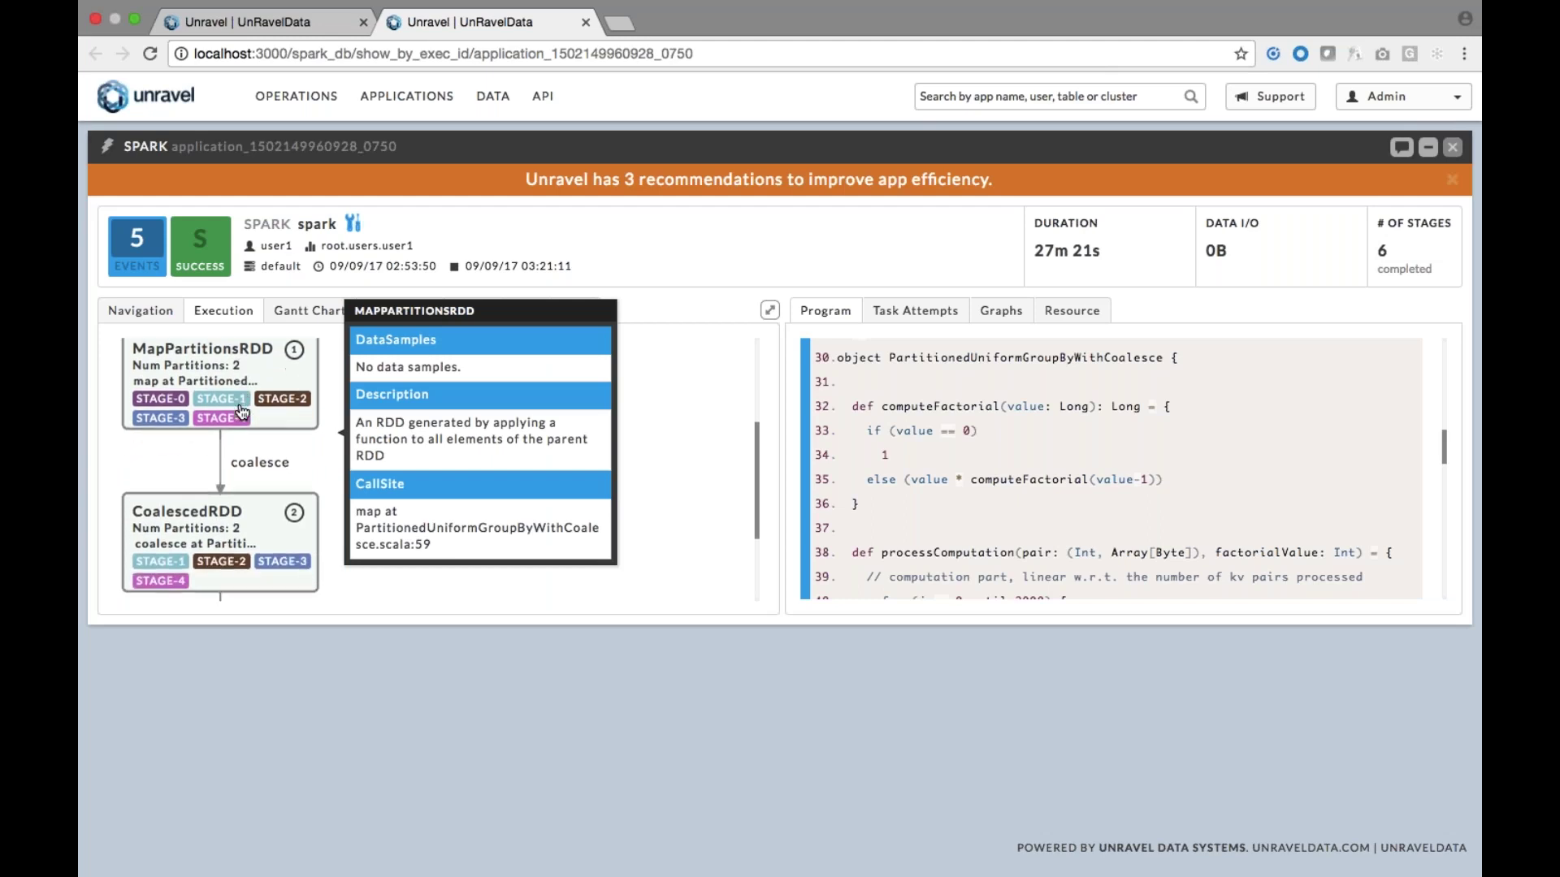
{"action": "scroll", "coordinate": [242, 455], "scroll_direction": "down", "scroll_amount": 10}
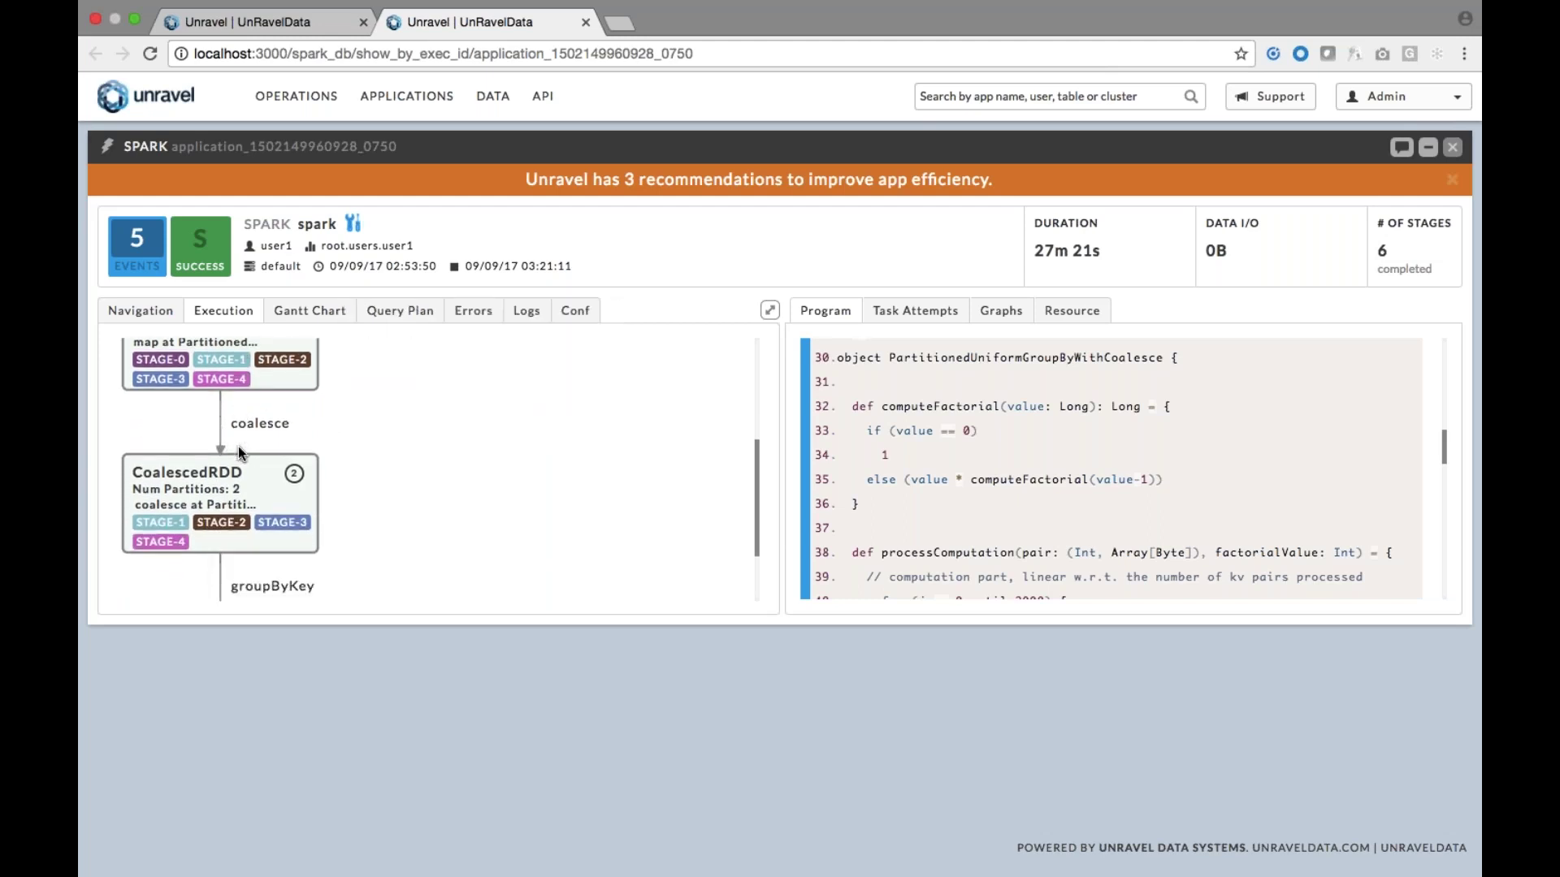
{"action": "scroll", "coordinate": [272, 477], "scroll_direction": "up", "scroll_amount": 1}
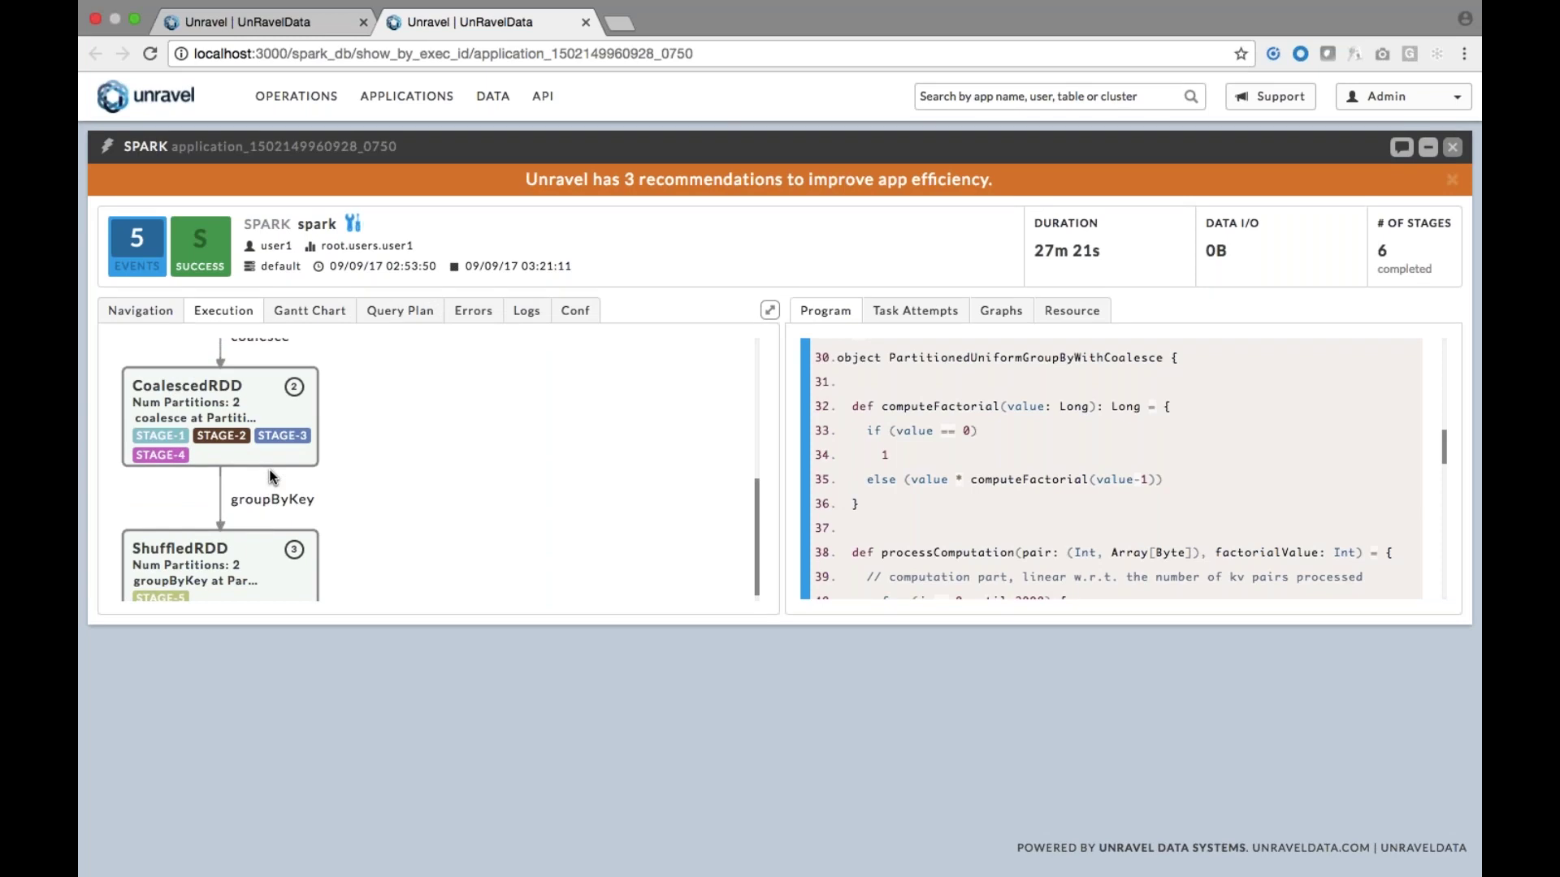
Select the MapPartitionsRDD node and the CoalescedRDD node in the execution graph to locate their corresponding source code lines
{"action": "scroll", "coordinate": [272, 477], "scroll_direction": "up", "scroll_amount": 20}
{"action": "mouse_move", "coordinate": [241, 426]}
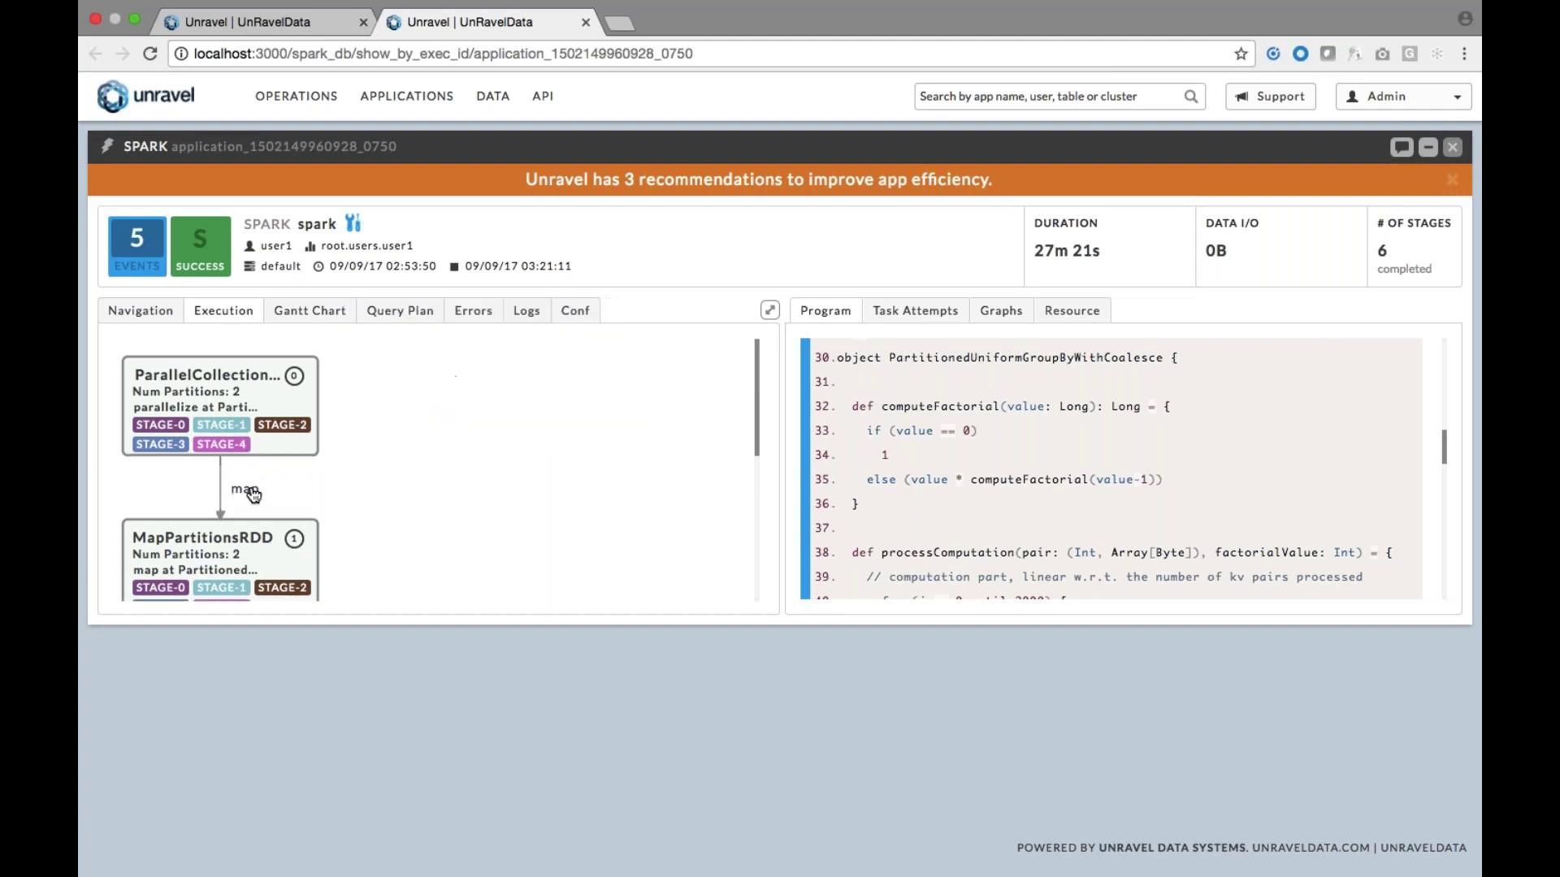
{"action": "scroll", "coordinate": [254, 495], "scroll_direction": "down", "scroll_amount": 2}
{"action": "mouse_move", "coordinate": [253, 500]}
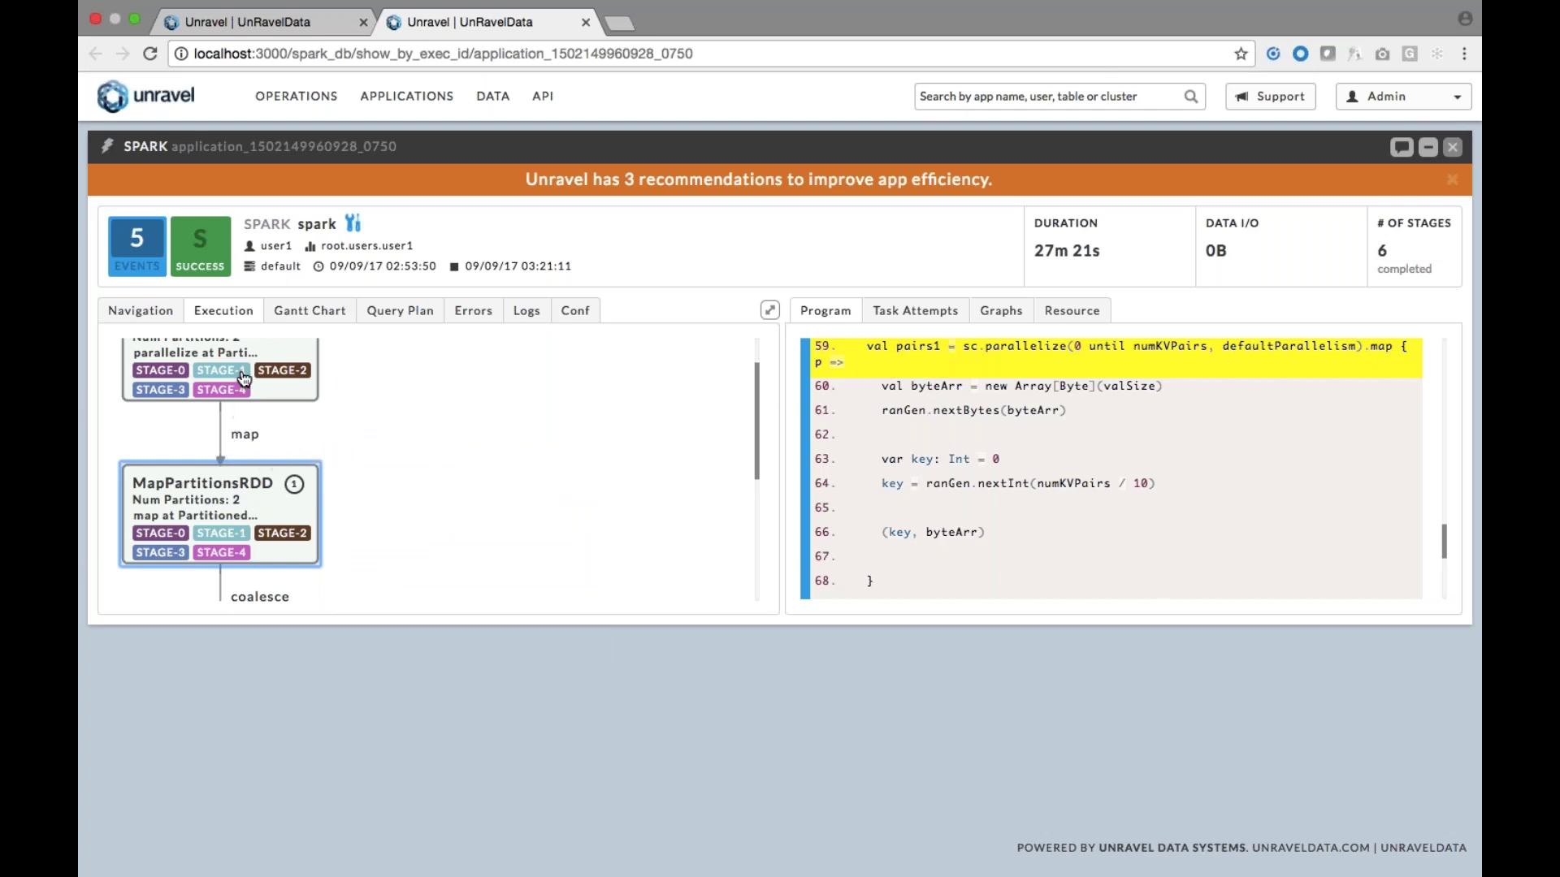
{"action": "scroll", "coordinate": [237, 394], "scroll_direction": "down", "scroll_amount": 3}
{"action": "left_click", "coordinate": [207, 555]}
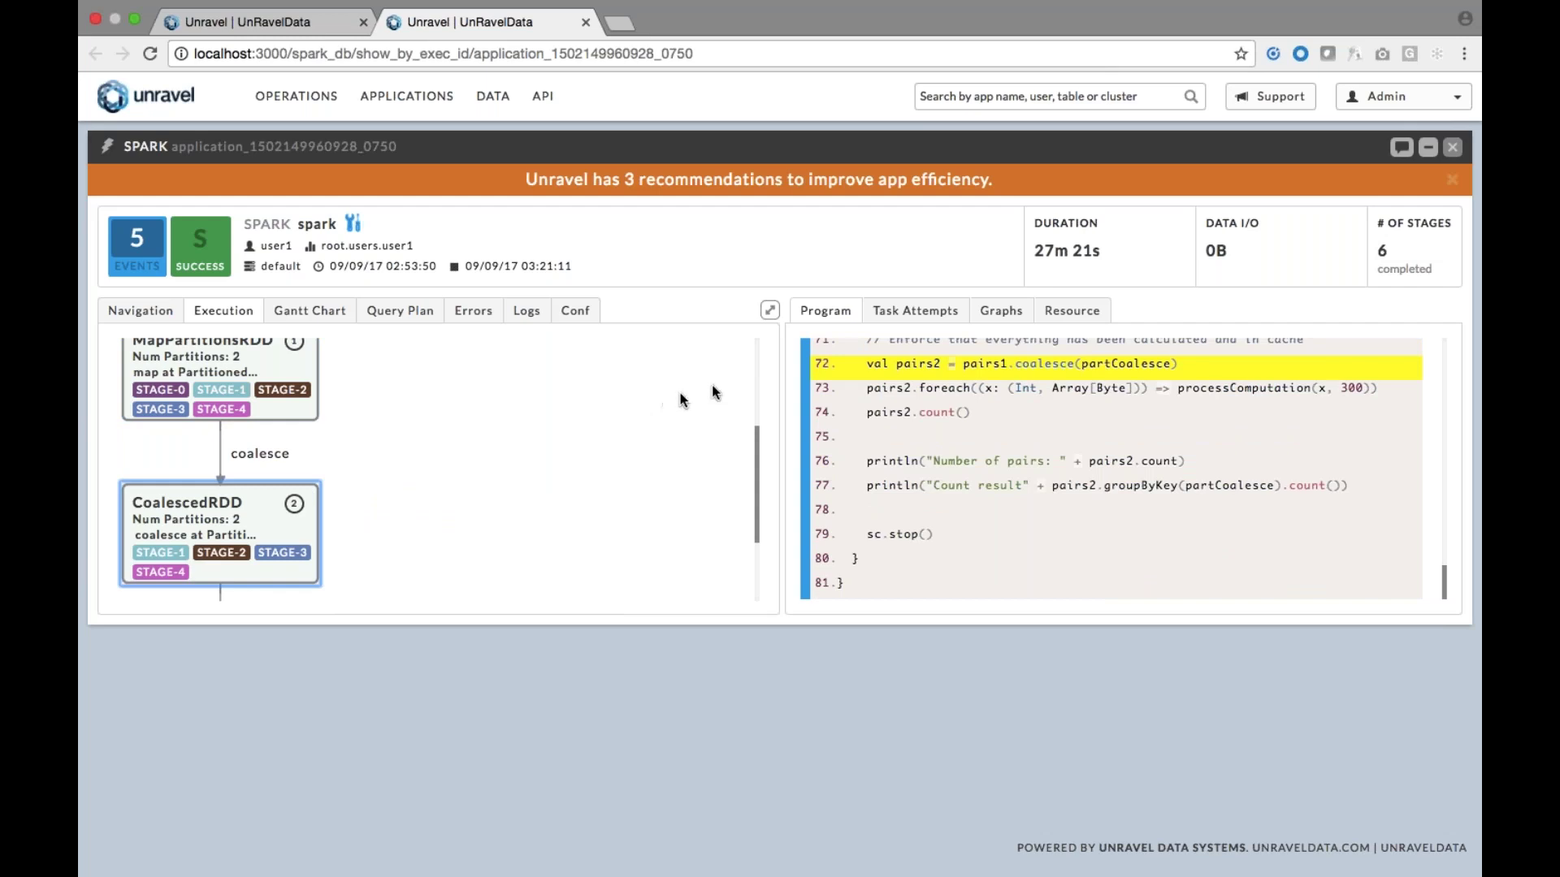
Review the application's task attempts and its Spark slot usage over time
{"action": "left_click", "coordinate": [940, 313]}
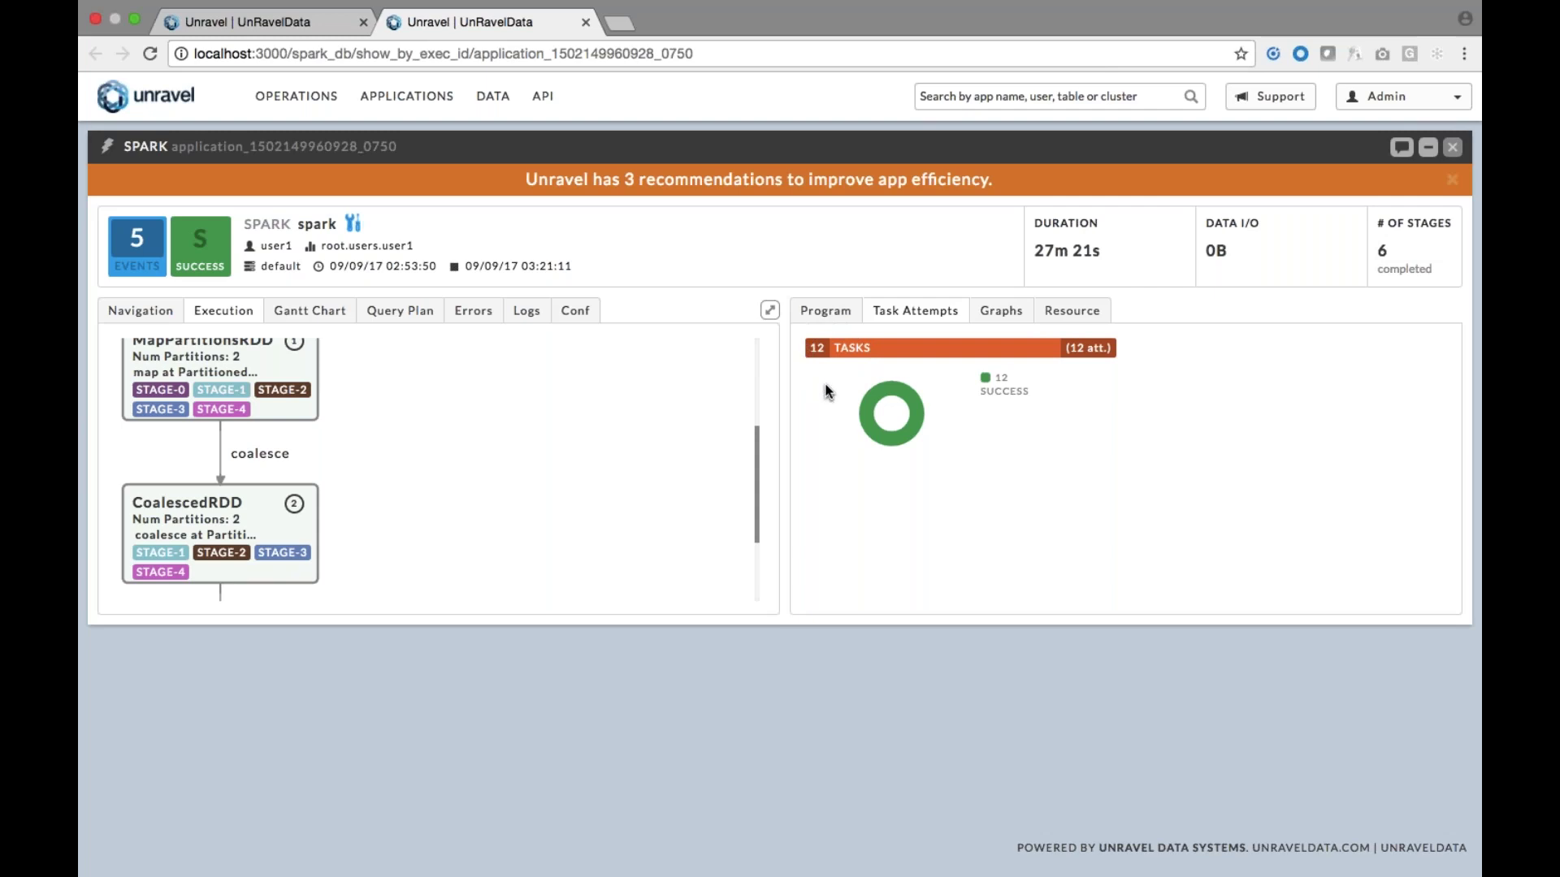
{"action": "left_click", "coordinate": [1013, 324]}
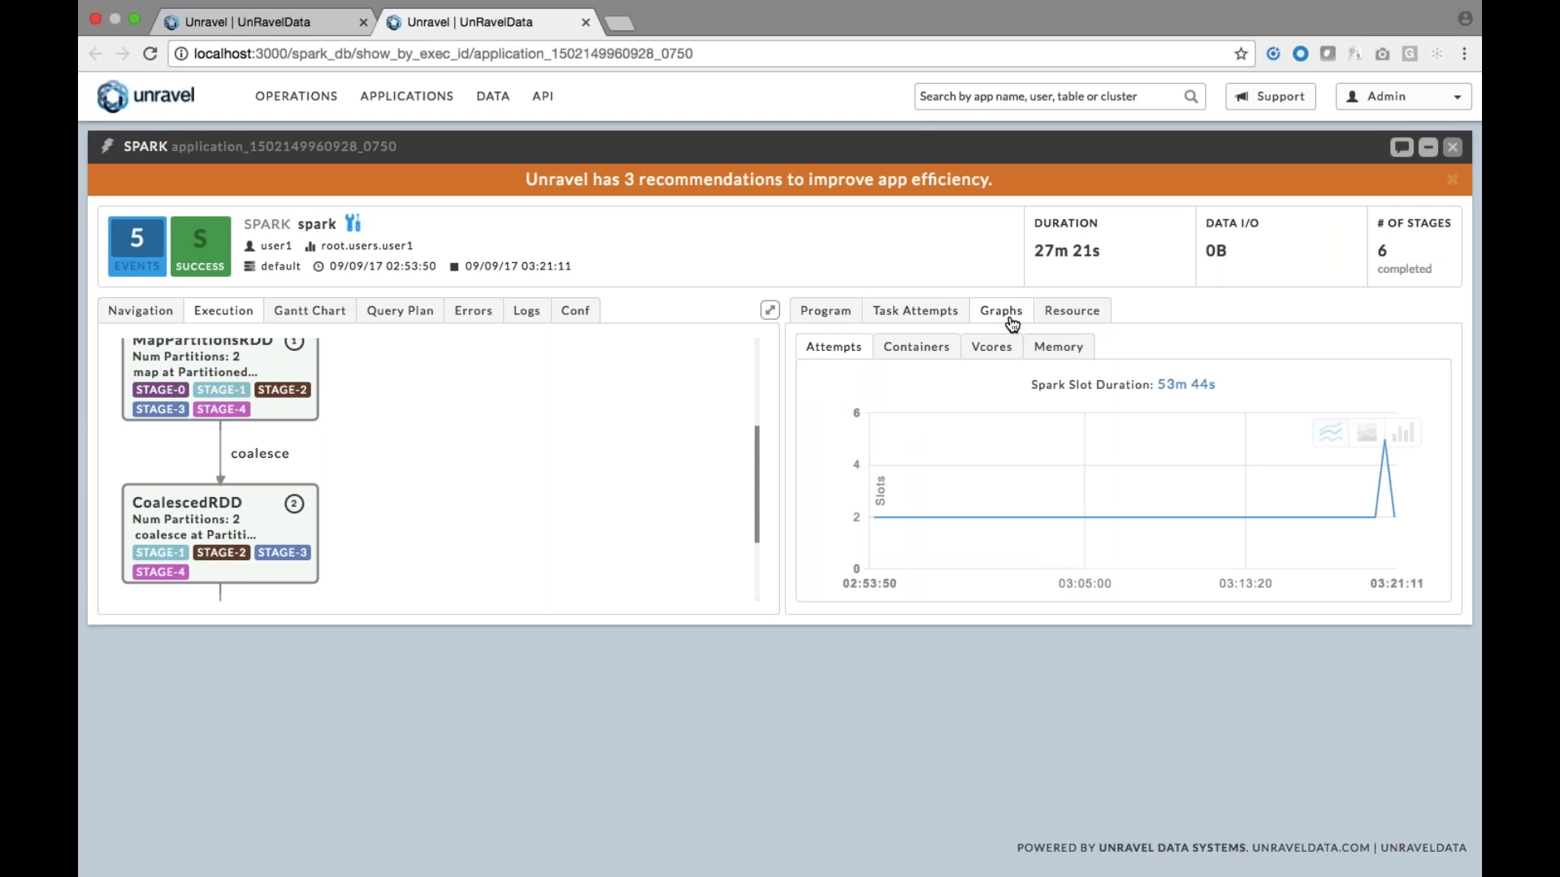
{"action": "mouse_move", "coordinate": [983, 484]}
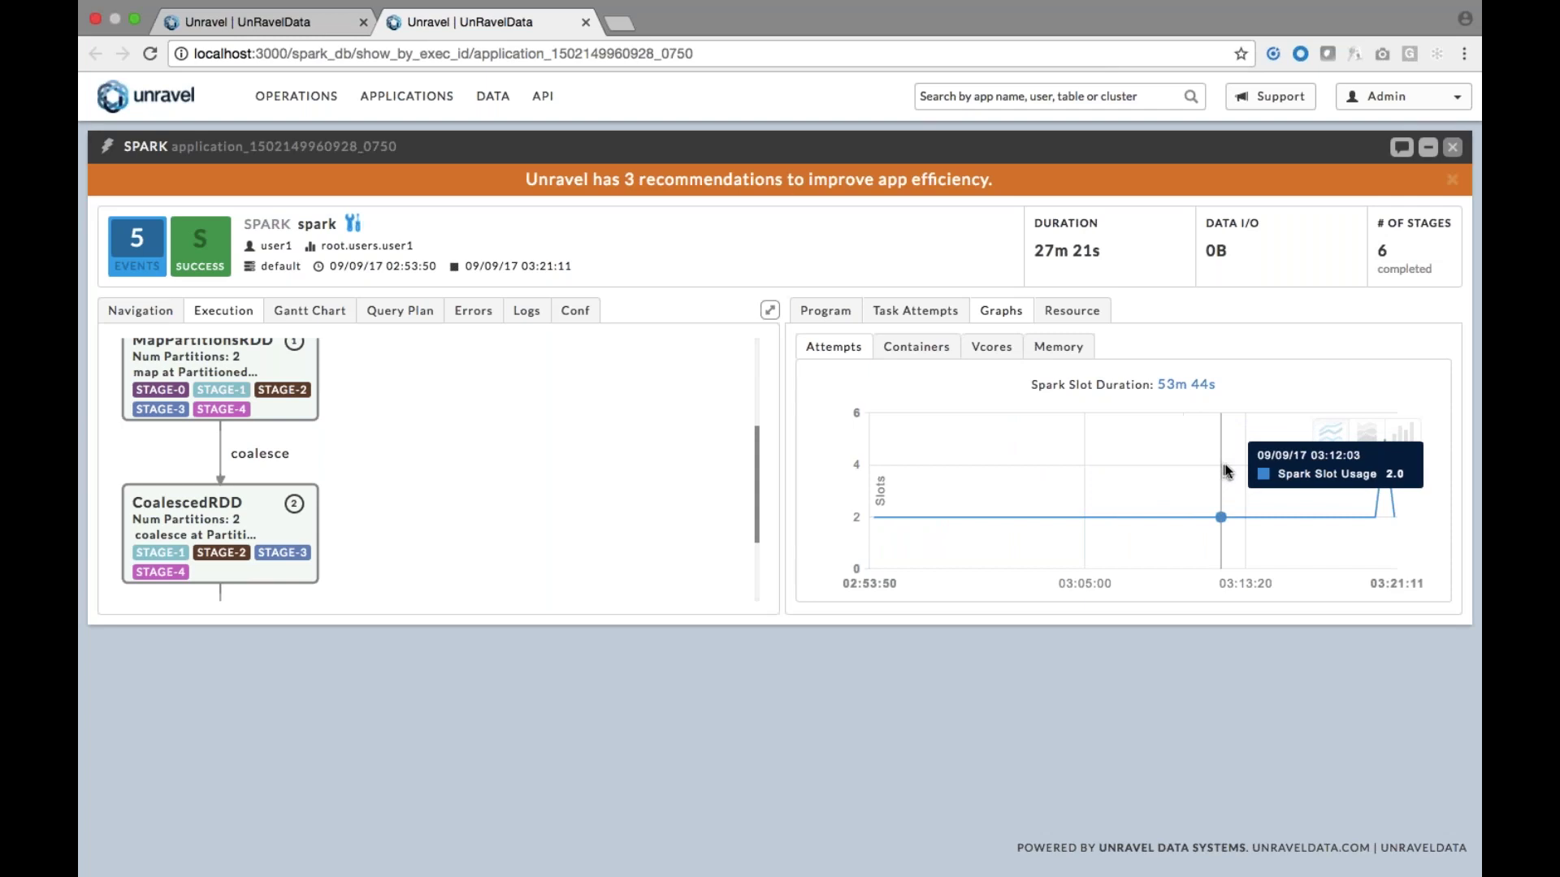
Examine the application's graphs of running containers, allocated vcores and allocated memory
{"action": "left_click", "coordinate": [934, 348]}
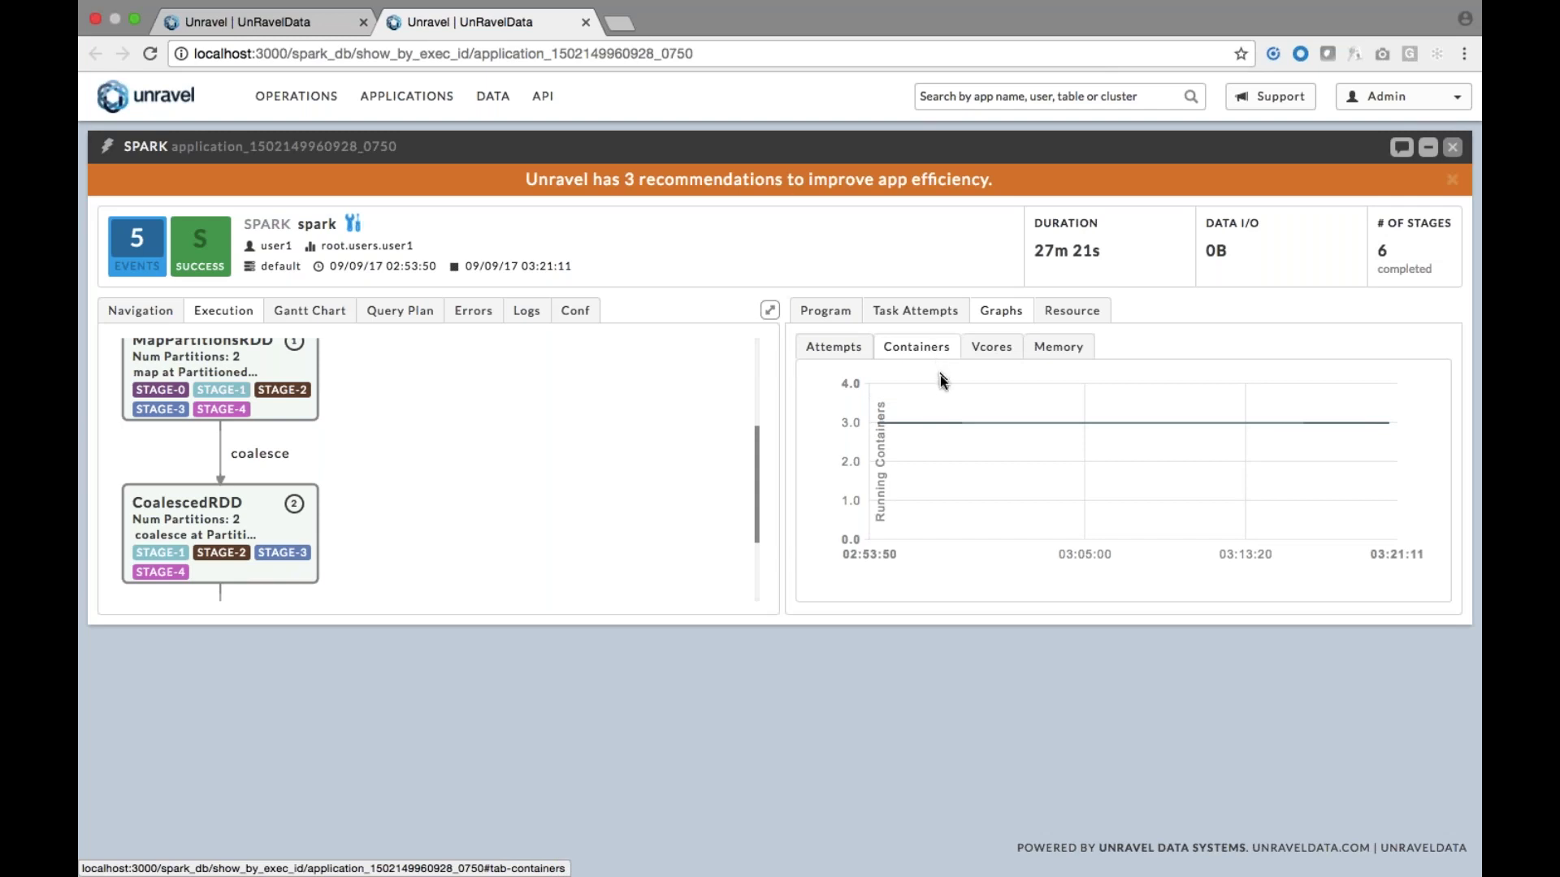
{"action": "mouse_move", "coordinate": [947, 410]}
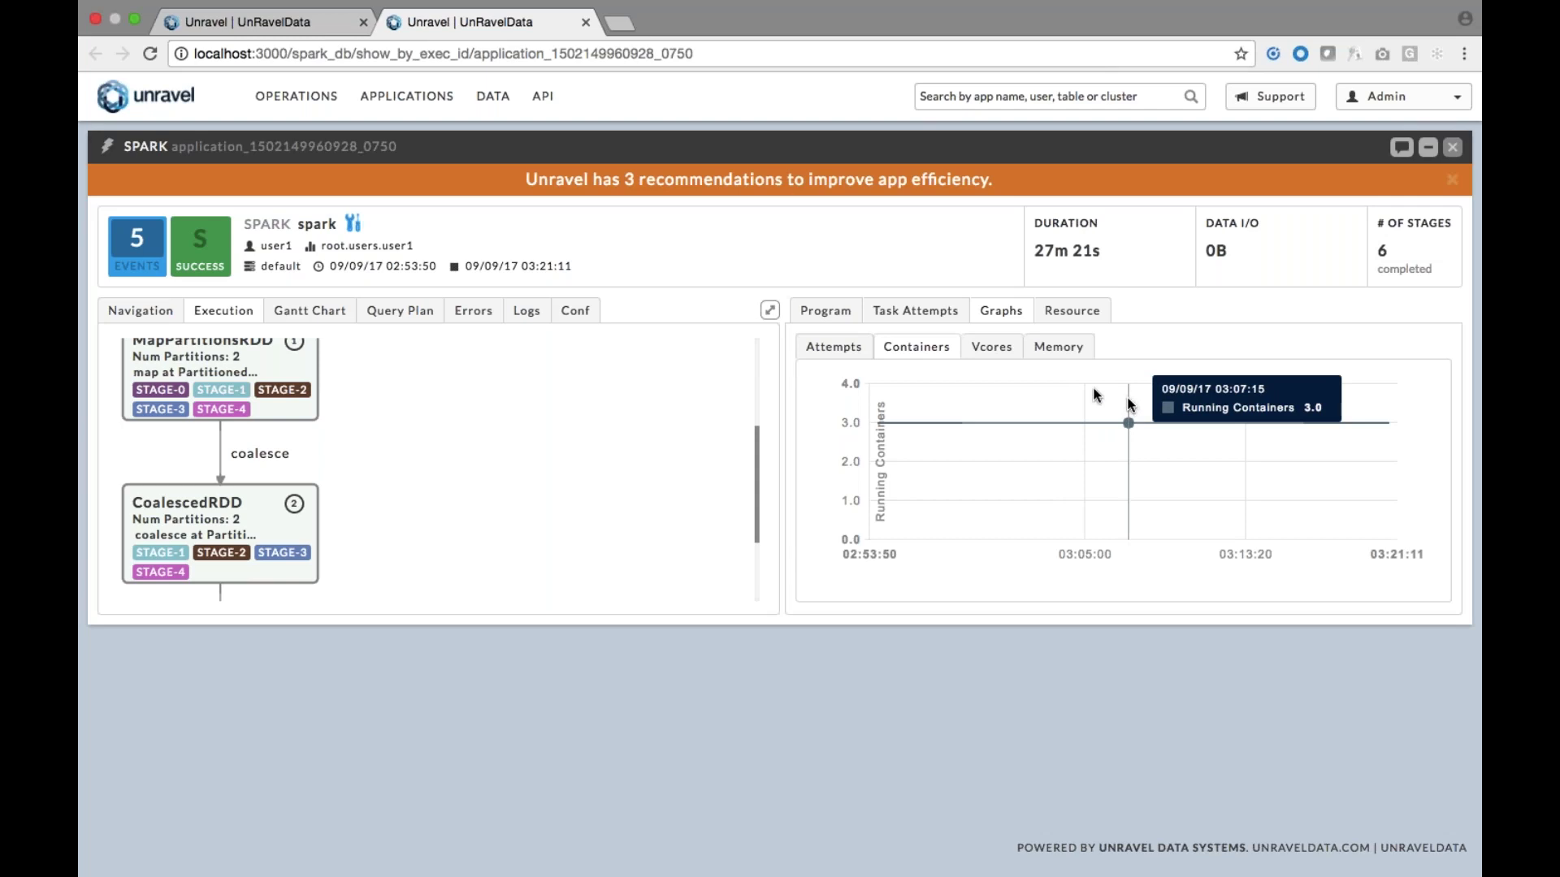
{"action": "left_click", "coordinate": [1005, 351]}
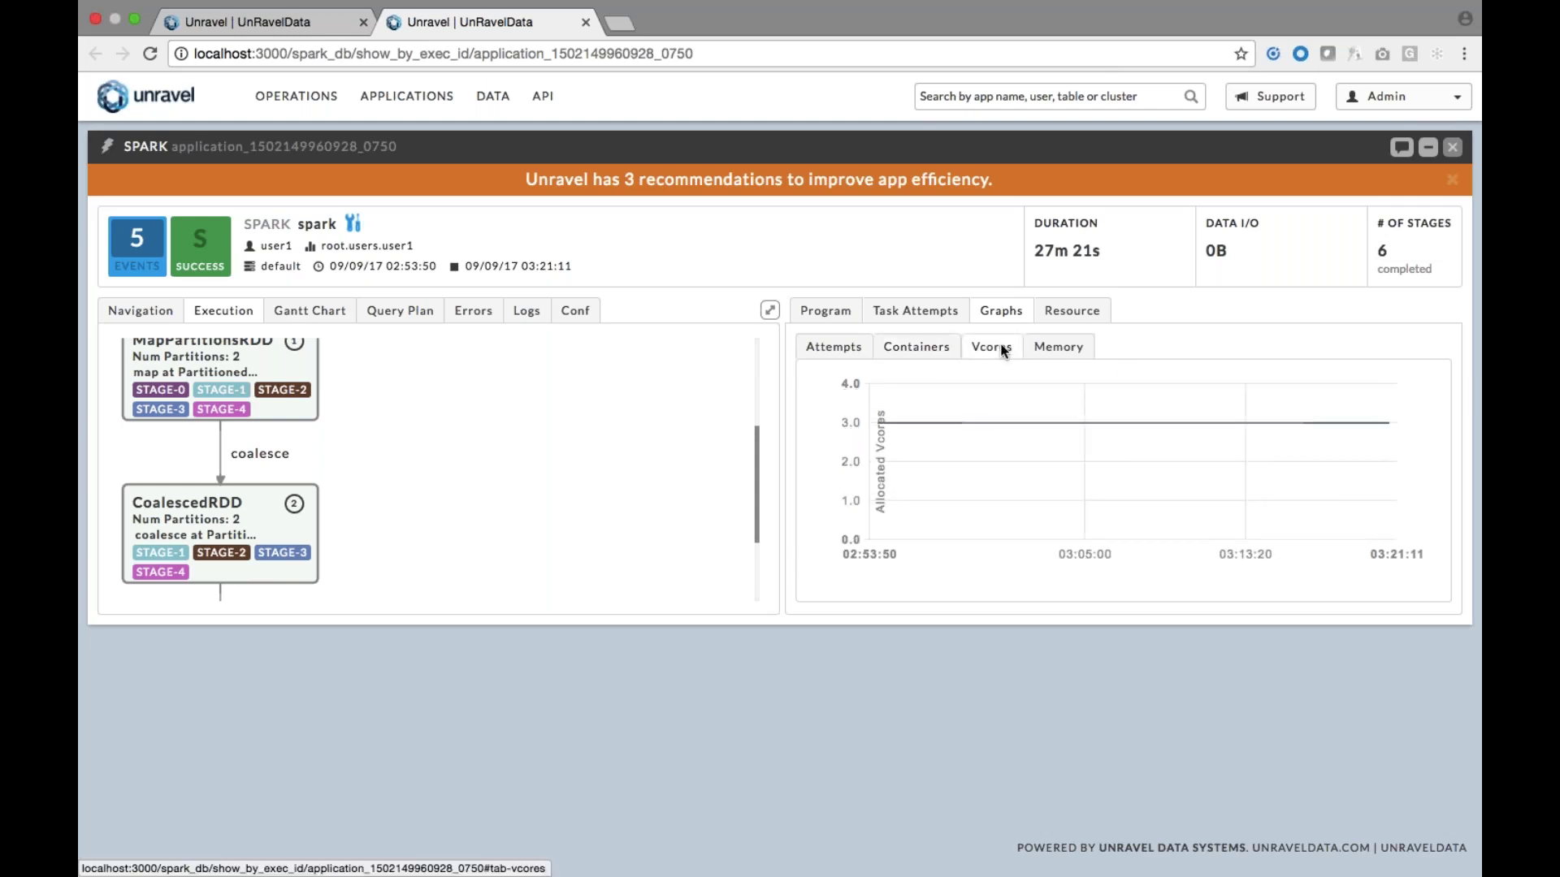
{"action": "left_click", "coordinate": [1060, 350]}
{"action": "mouse_move", "coordinate": [1076, 421]}
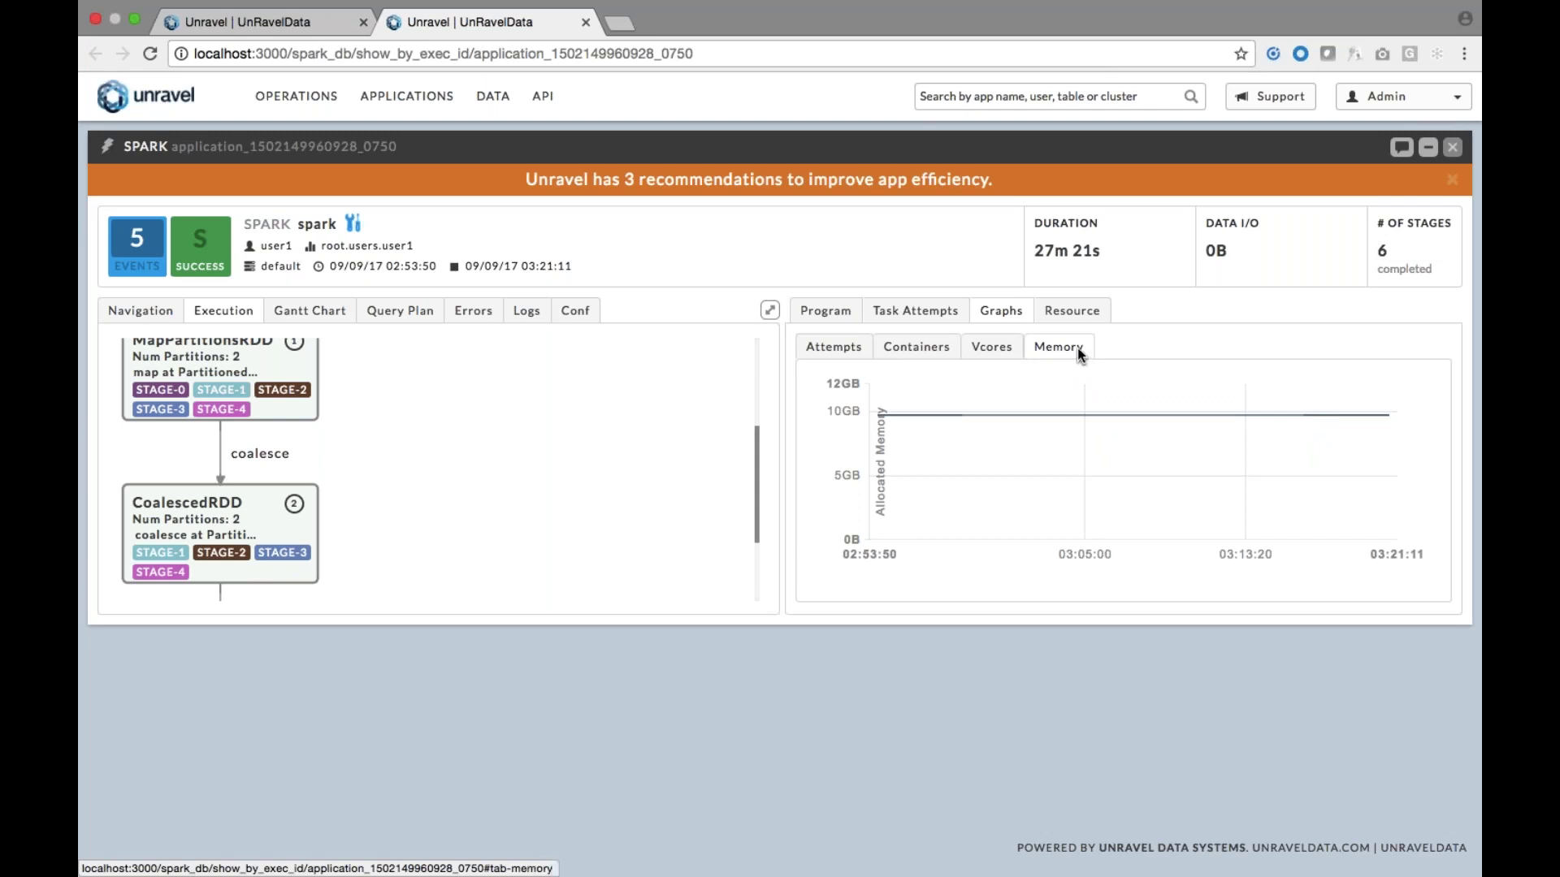
Inspect the systemCpuLoad resource metric for the driver and both executors, and check which other metrics are offered
{"action": "left_click", "coordinate": [1087, 317]}
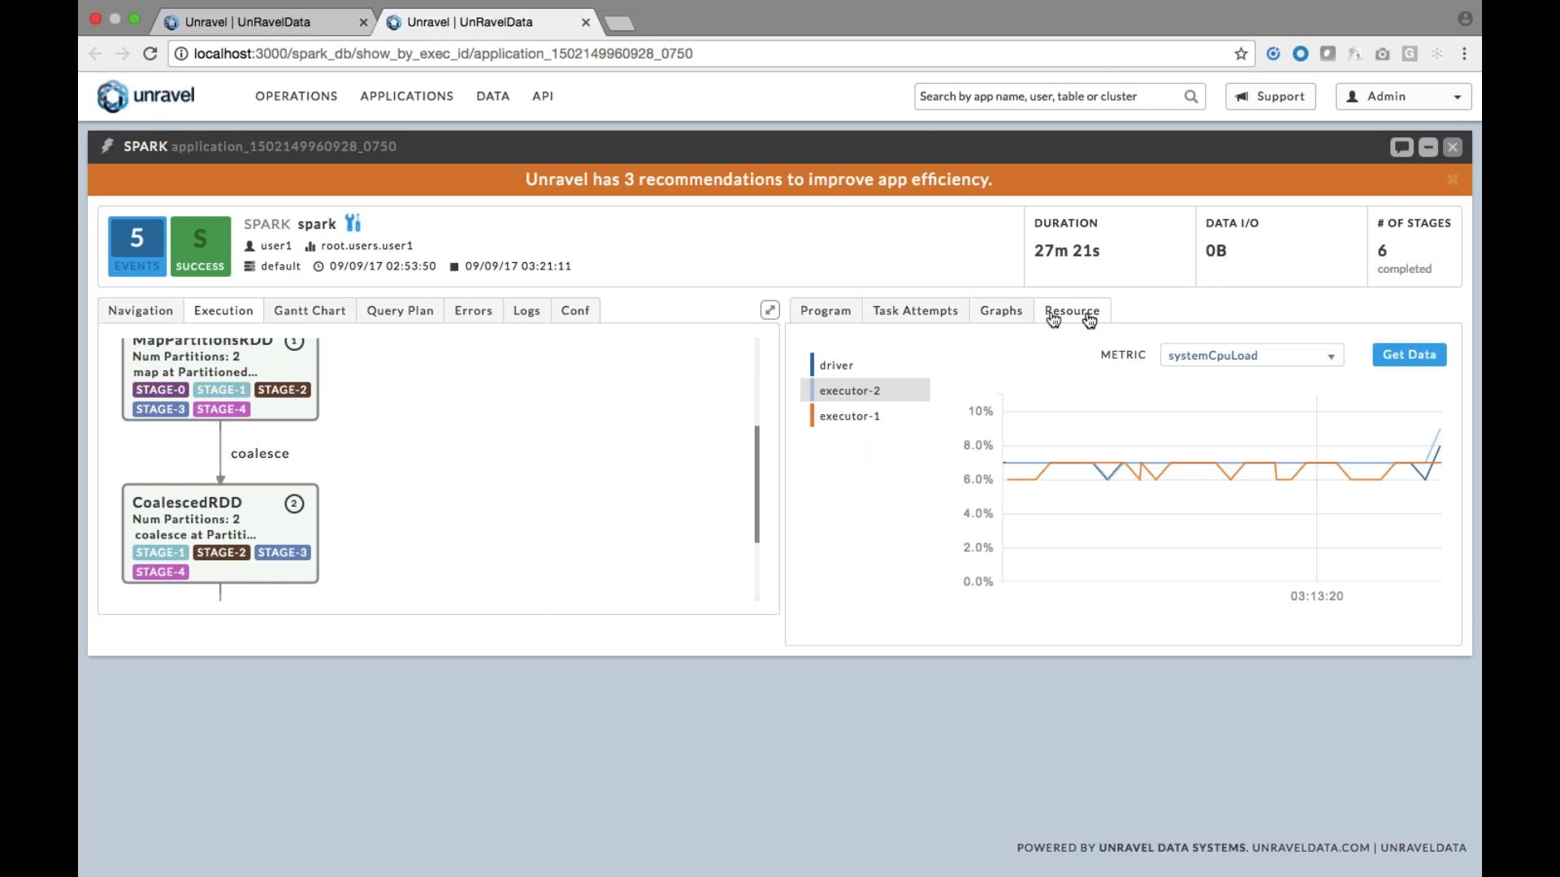
{"action": "mouse_move", "coordinate": [865, 362]}
{"action": "mouse_move", "coordinate": [886, 414]}
{"action": "left_click", "coordinate": [1330, 358]}
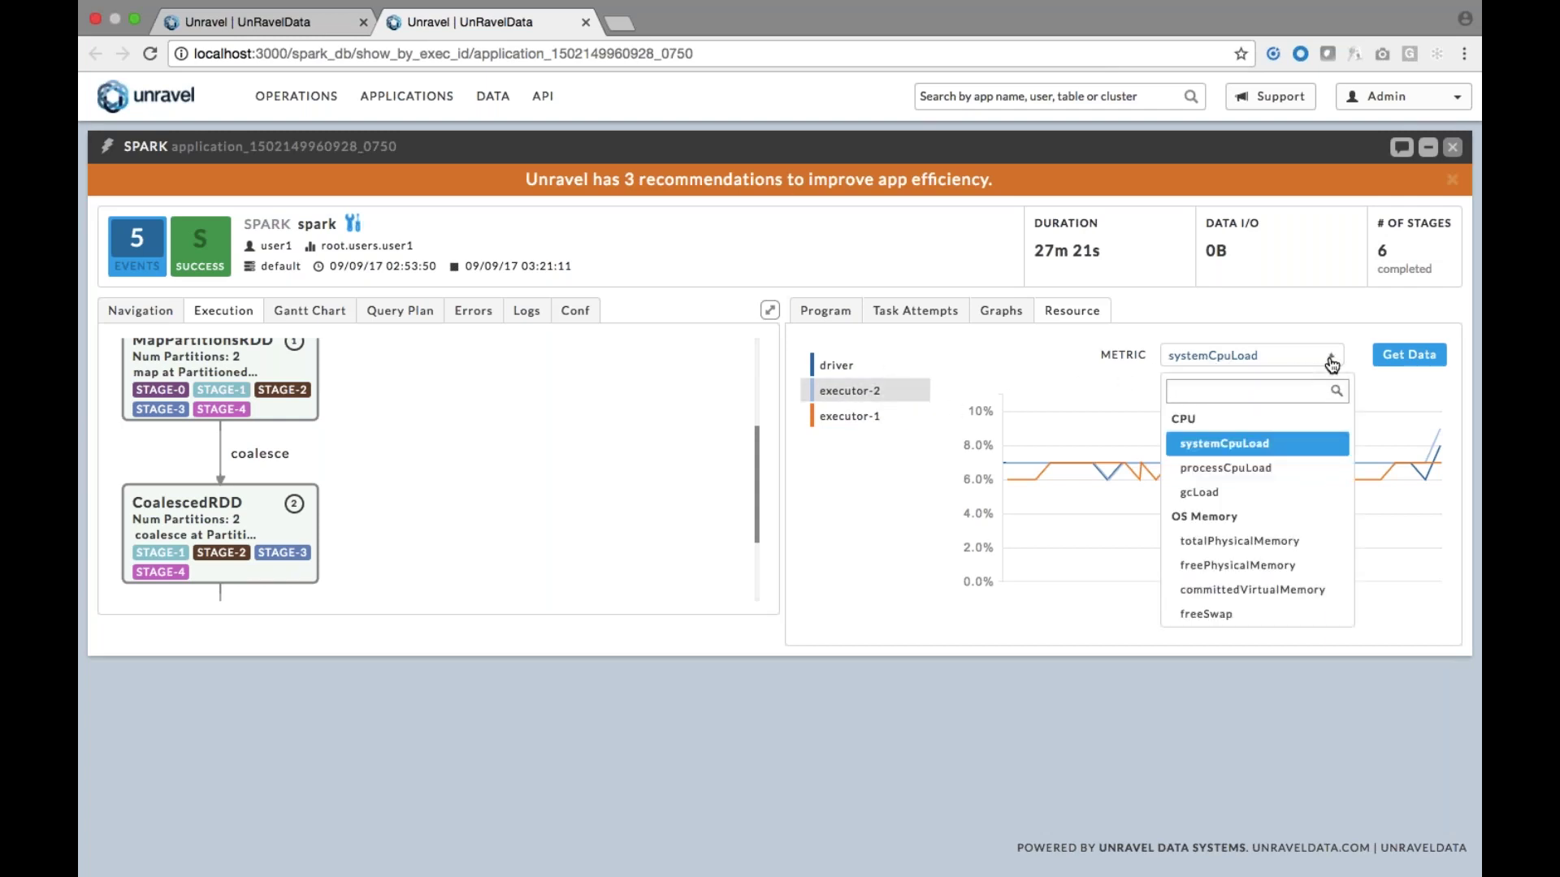
{"action": "left_click", "coordinate": [1318, 329]}
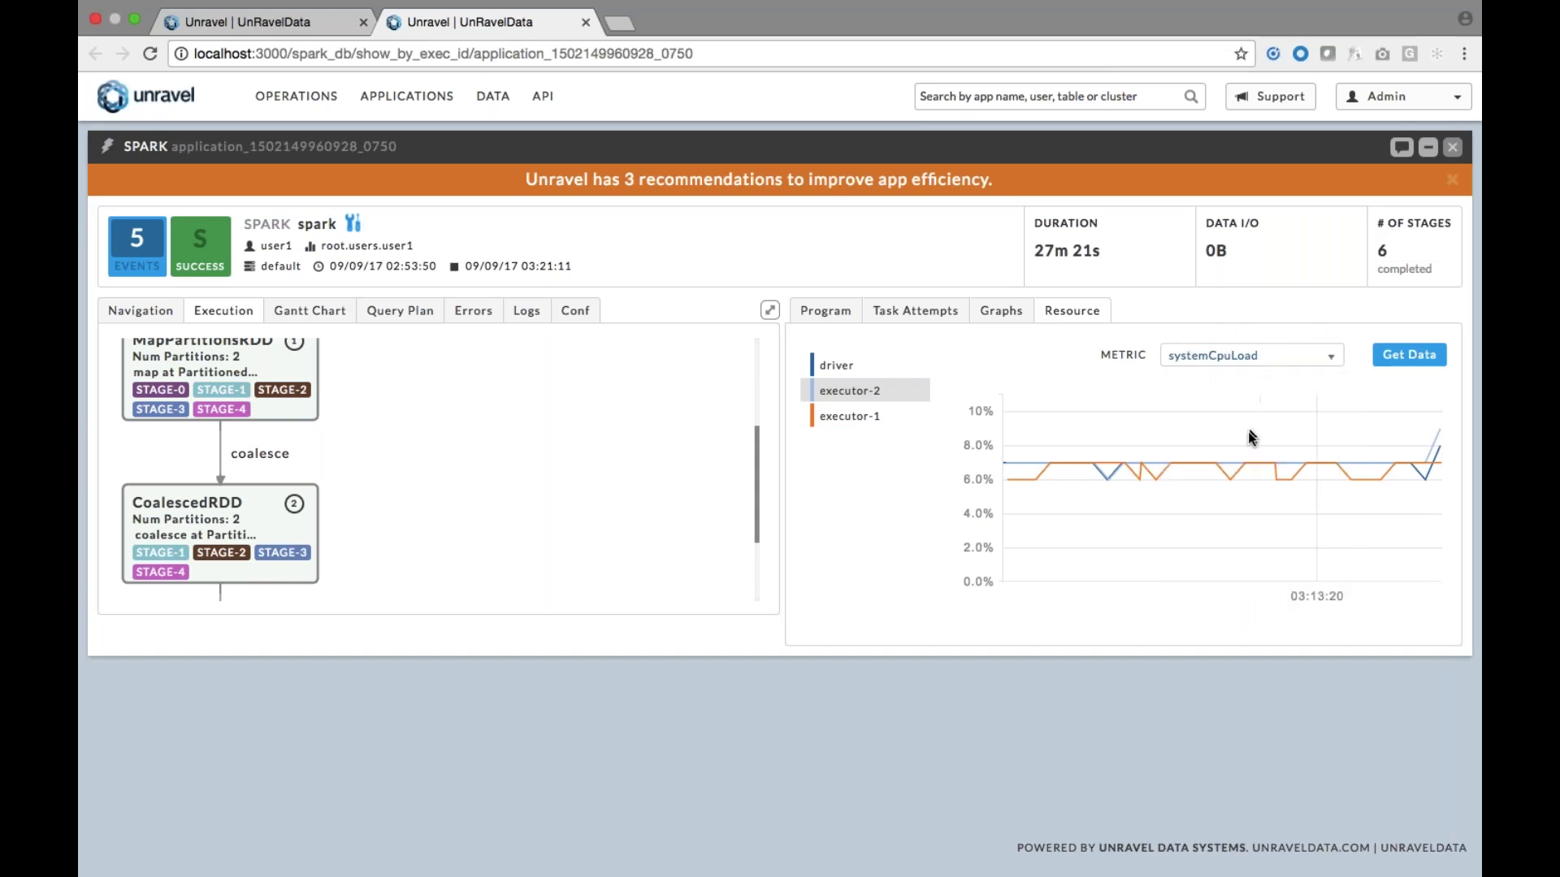
{"action": "mouse_move", "coordinate": [1249, 465]}
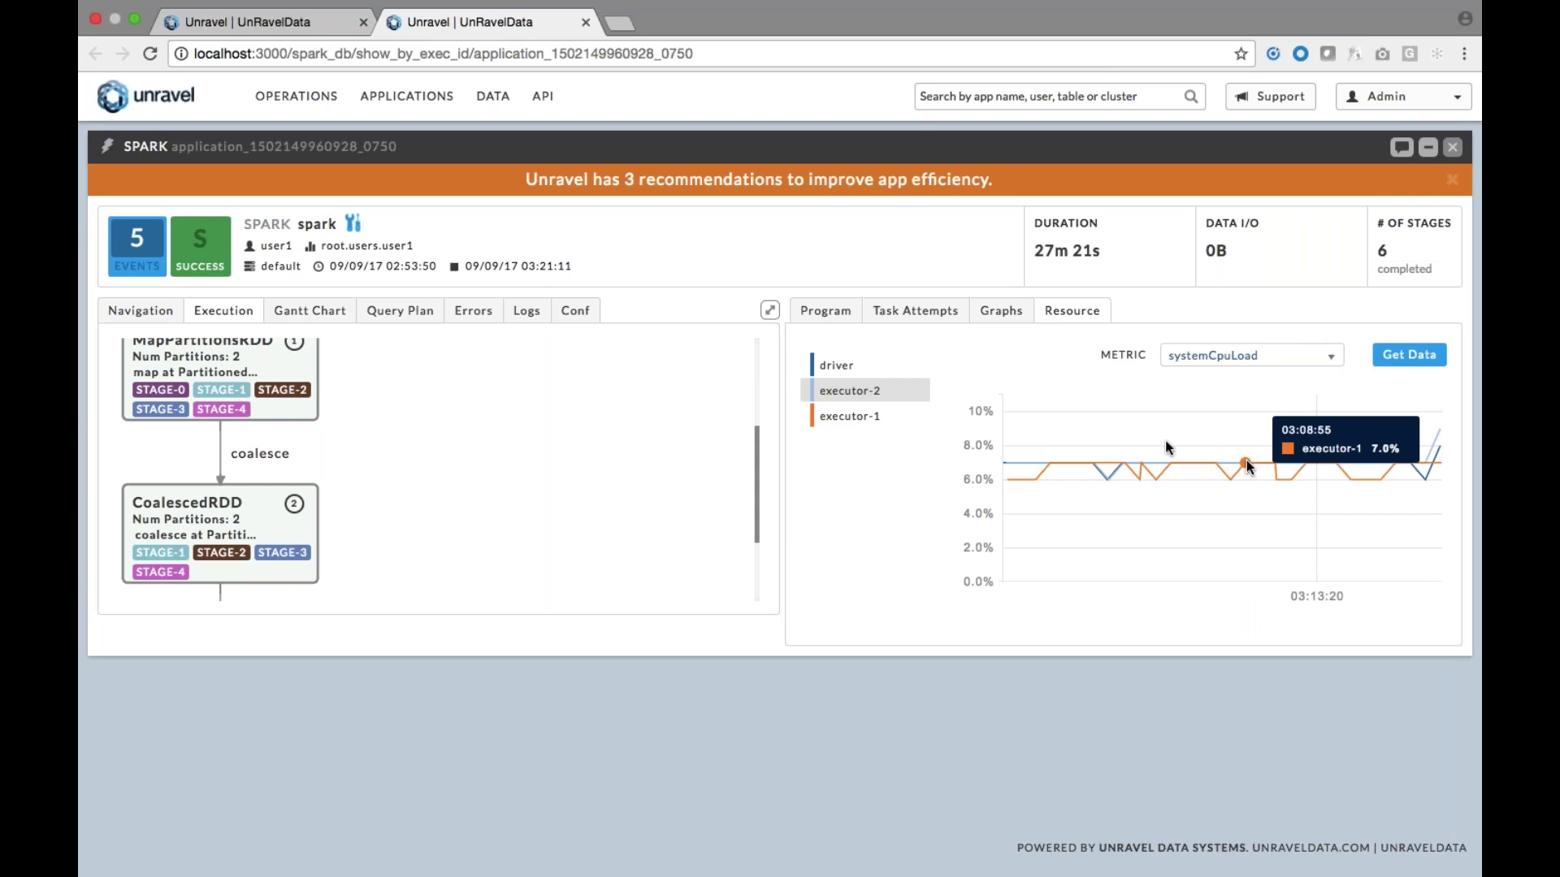
{"action": "mouse_move", "coordinate": [883, 423]}
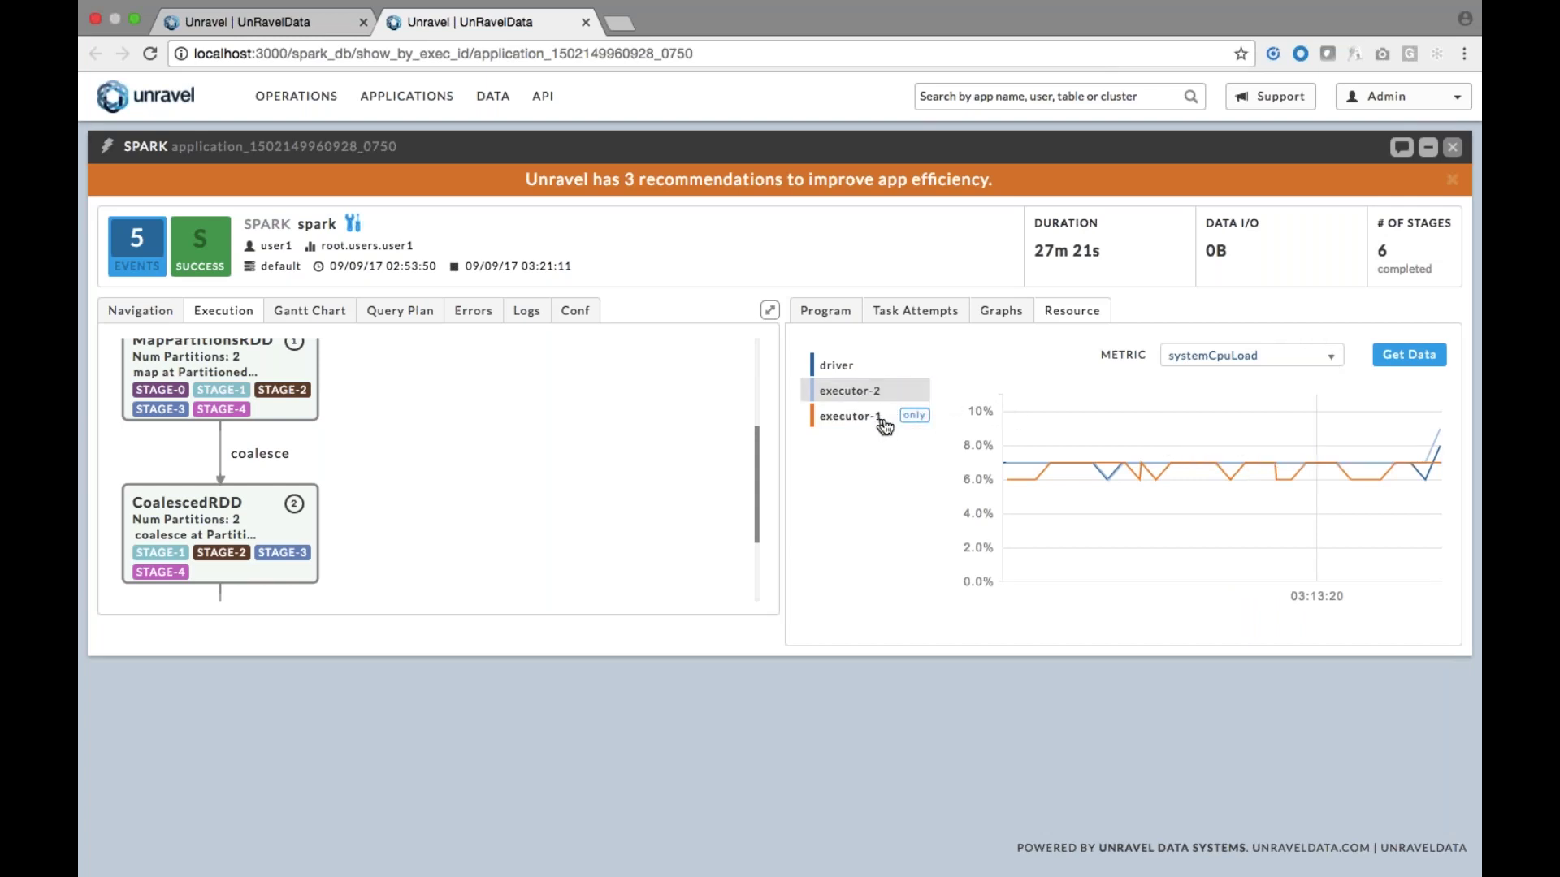
Switch the resource metric to processCpuLoad and inspect the executors' CPU load over time
{"action": "left_click", "coordinate": [1237, 365]}
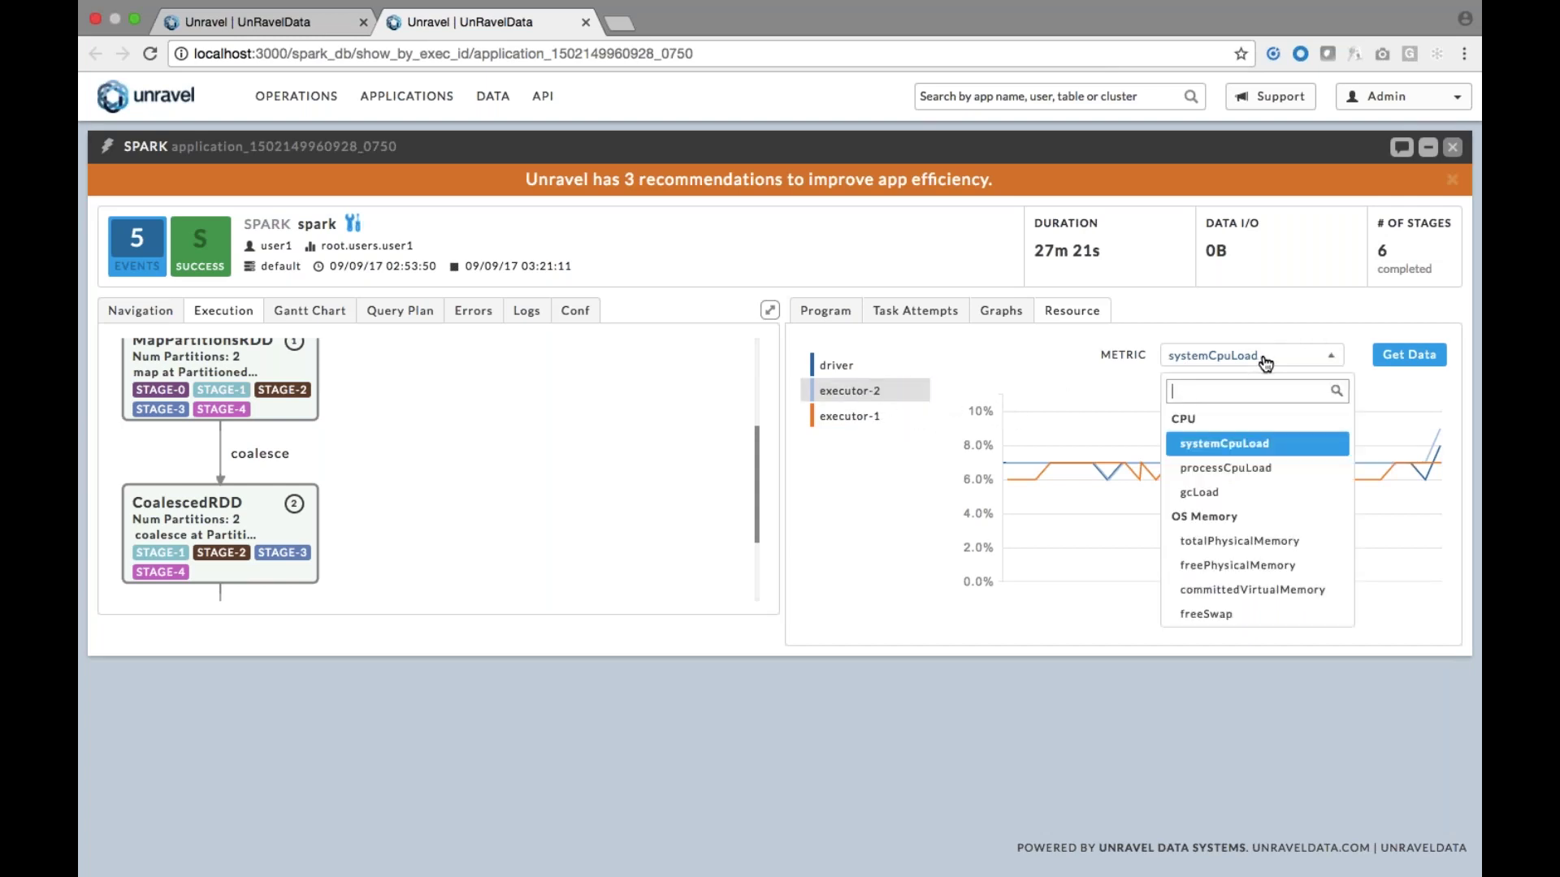
{"action": "left_click", "coordinate": [1238, 478]}
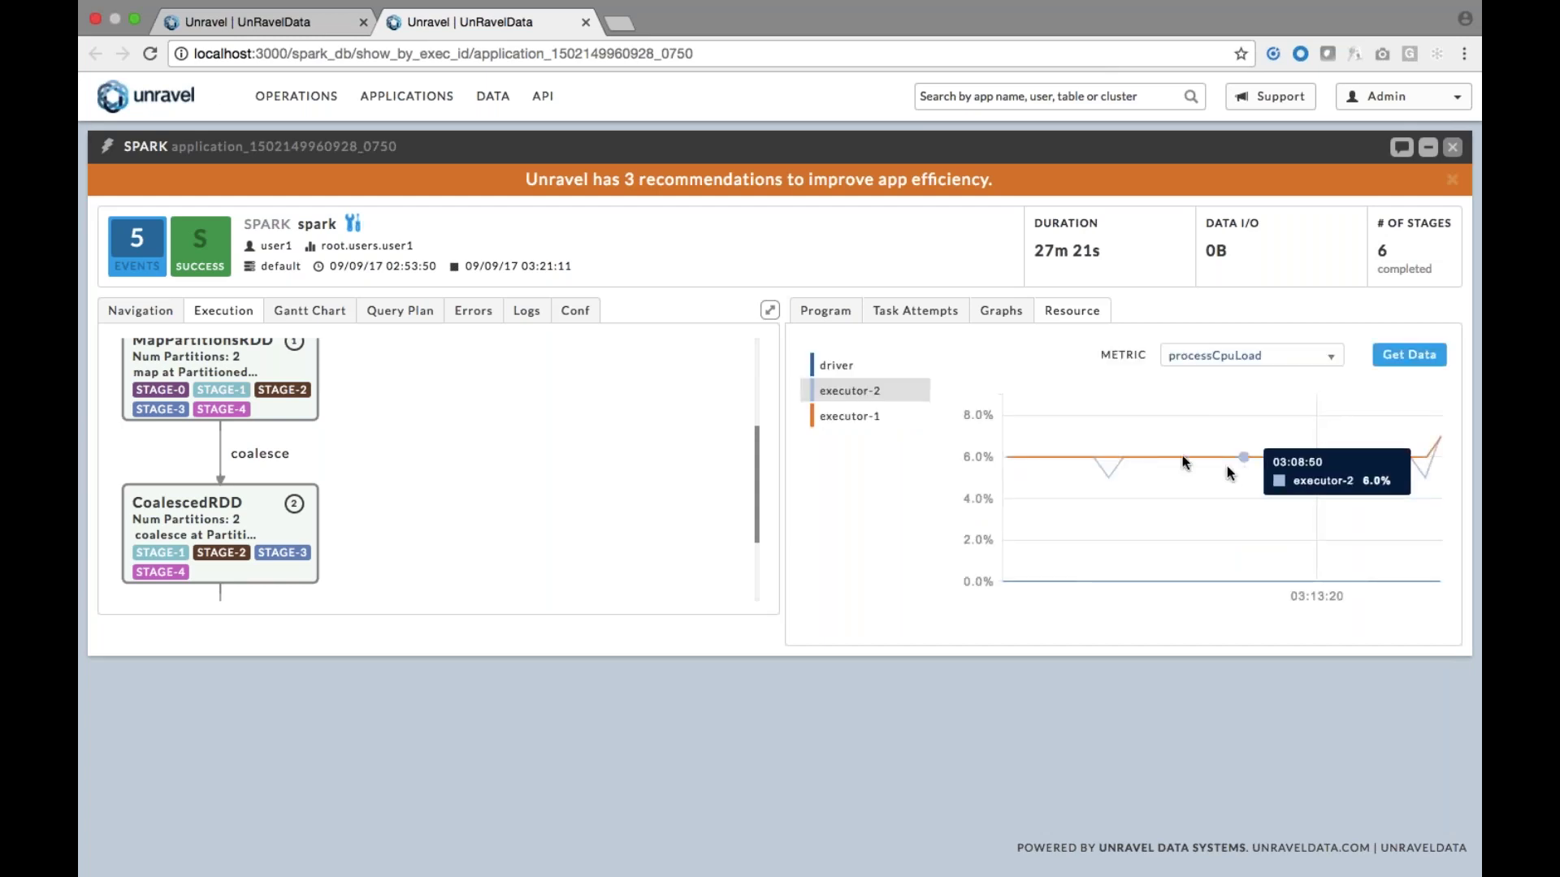
{"action": "mouse_move", "coordinate": [926, 424]}
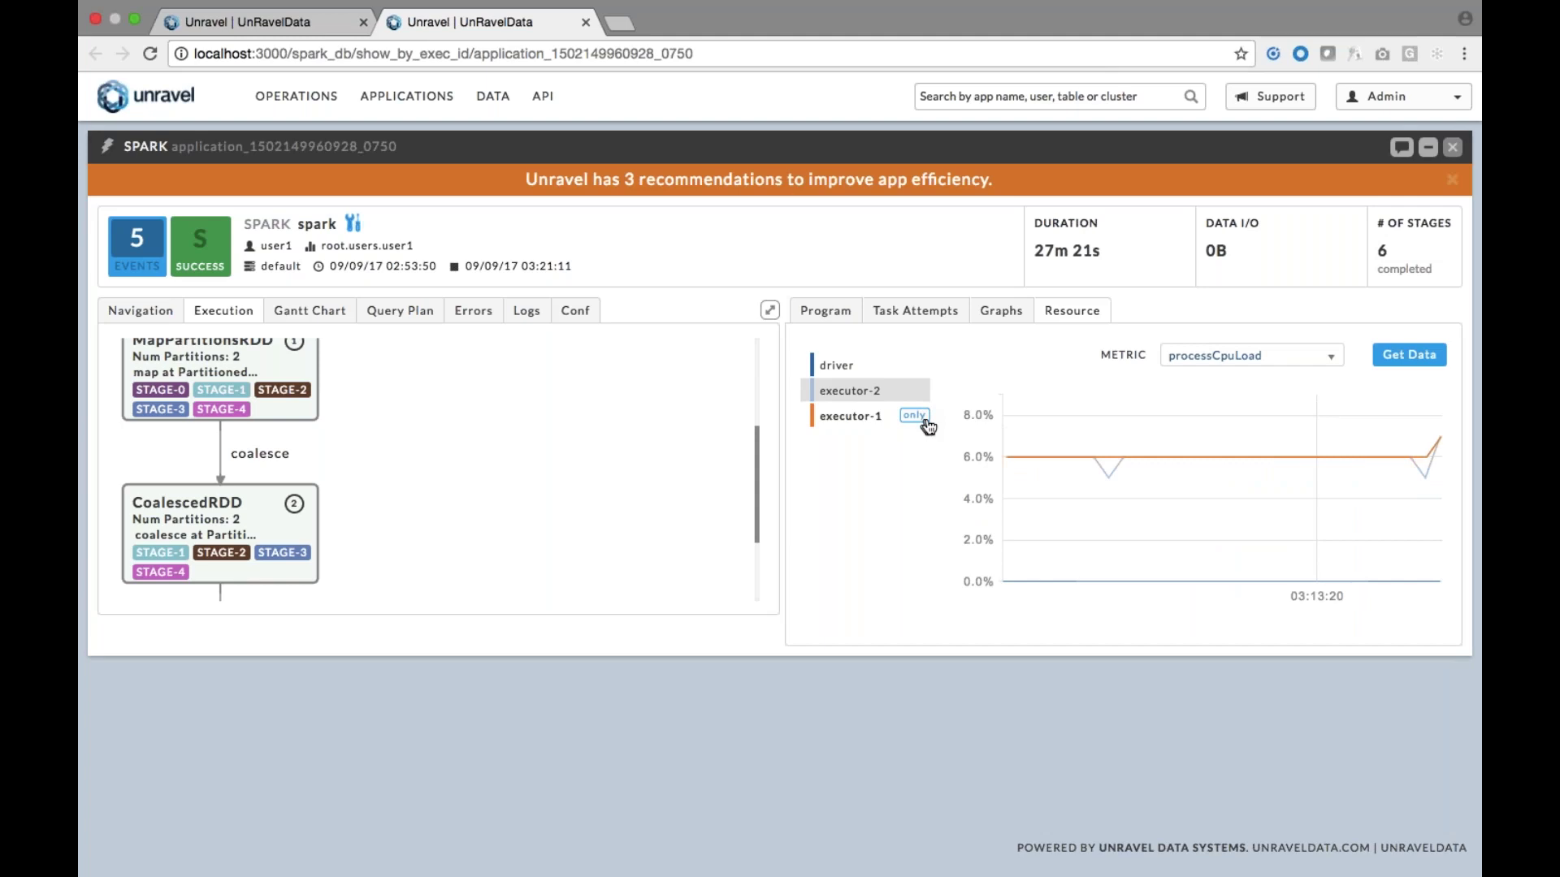
{"action": "mouse_move", "coordinate": [1203, 455]}
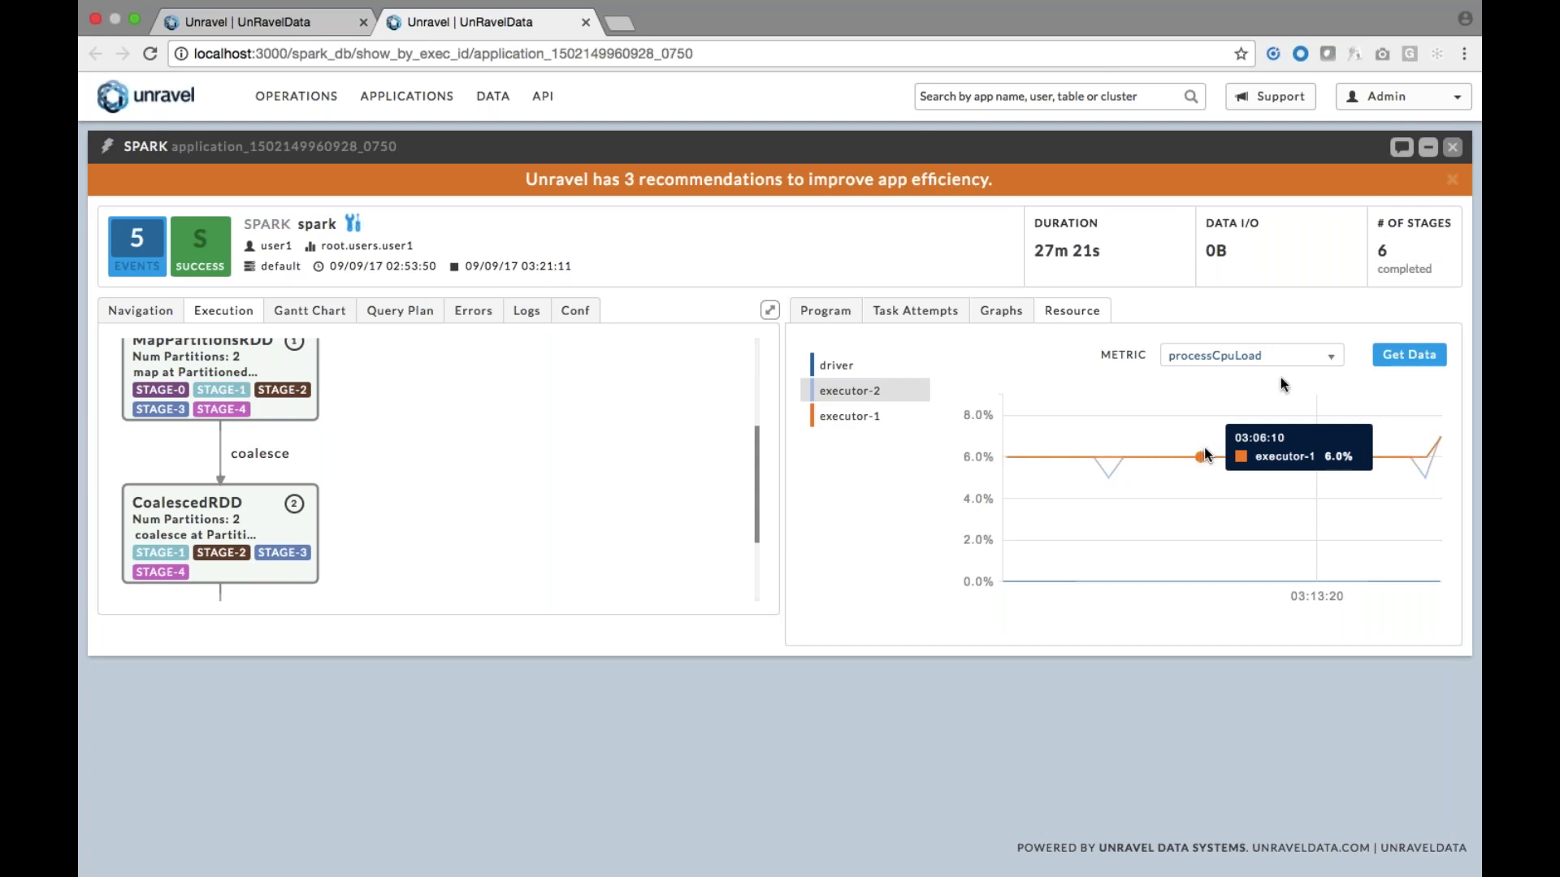
Switch the resource metric to vmRss and inspect the memory usage of the driver and executors
{"action": "left_click", "coordinate": [1322, 363]}
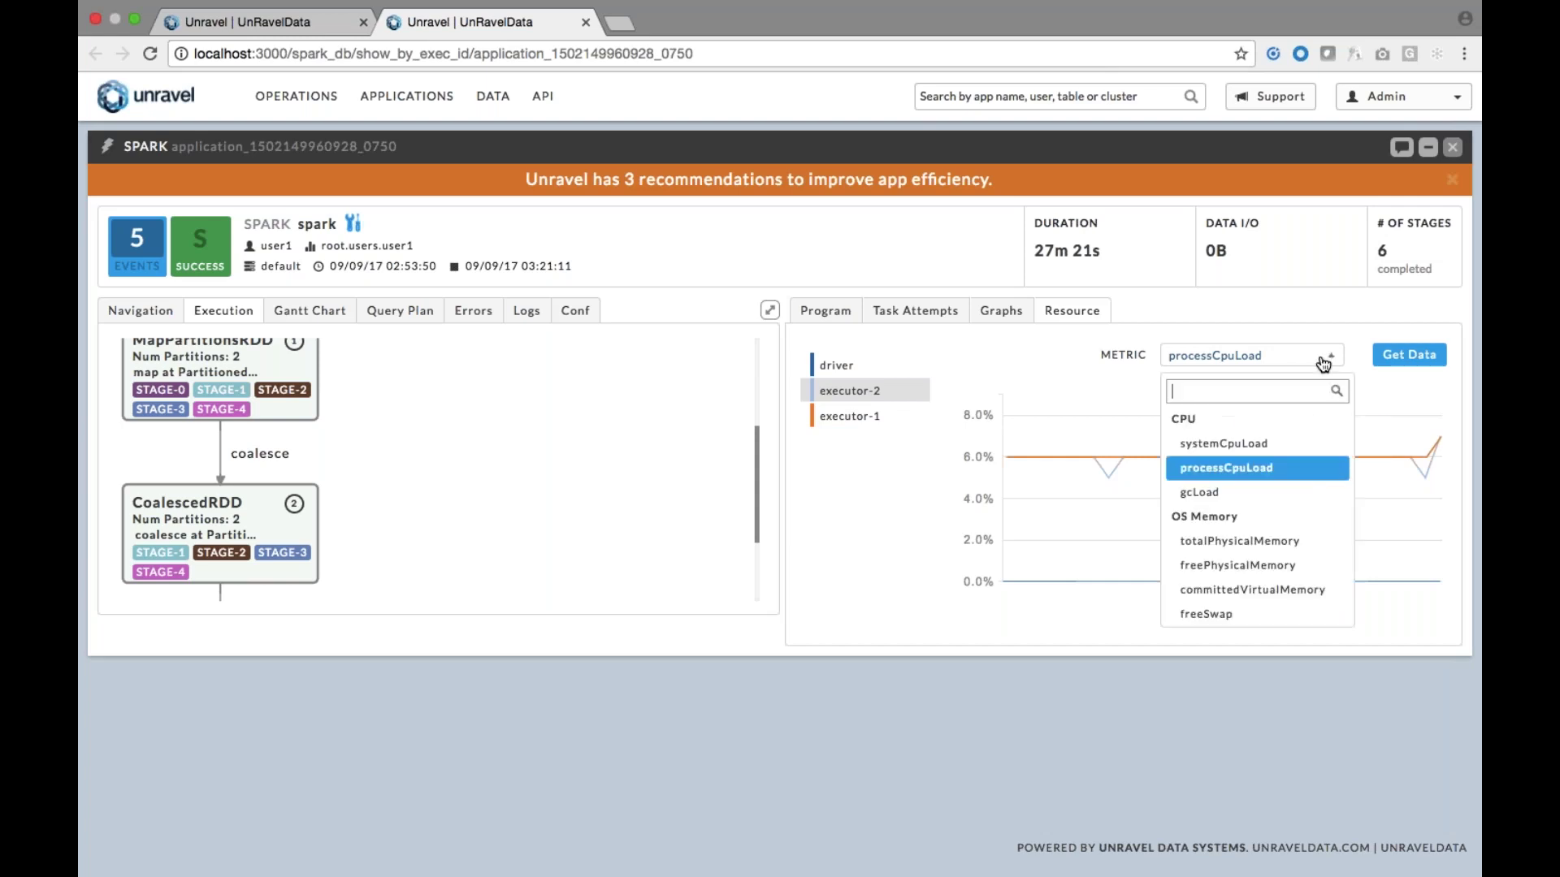
{"action": "scroll", "coordinate": [1258, 497], "scroll_direction": "down", "scroll_amount": 1}
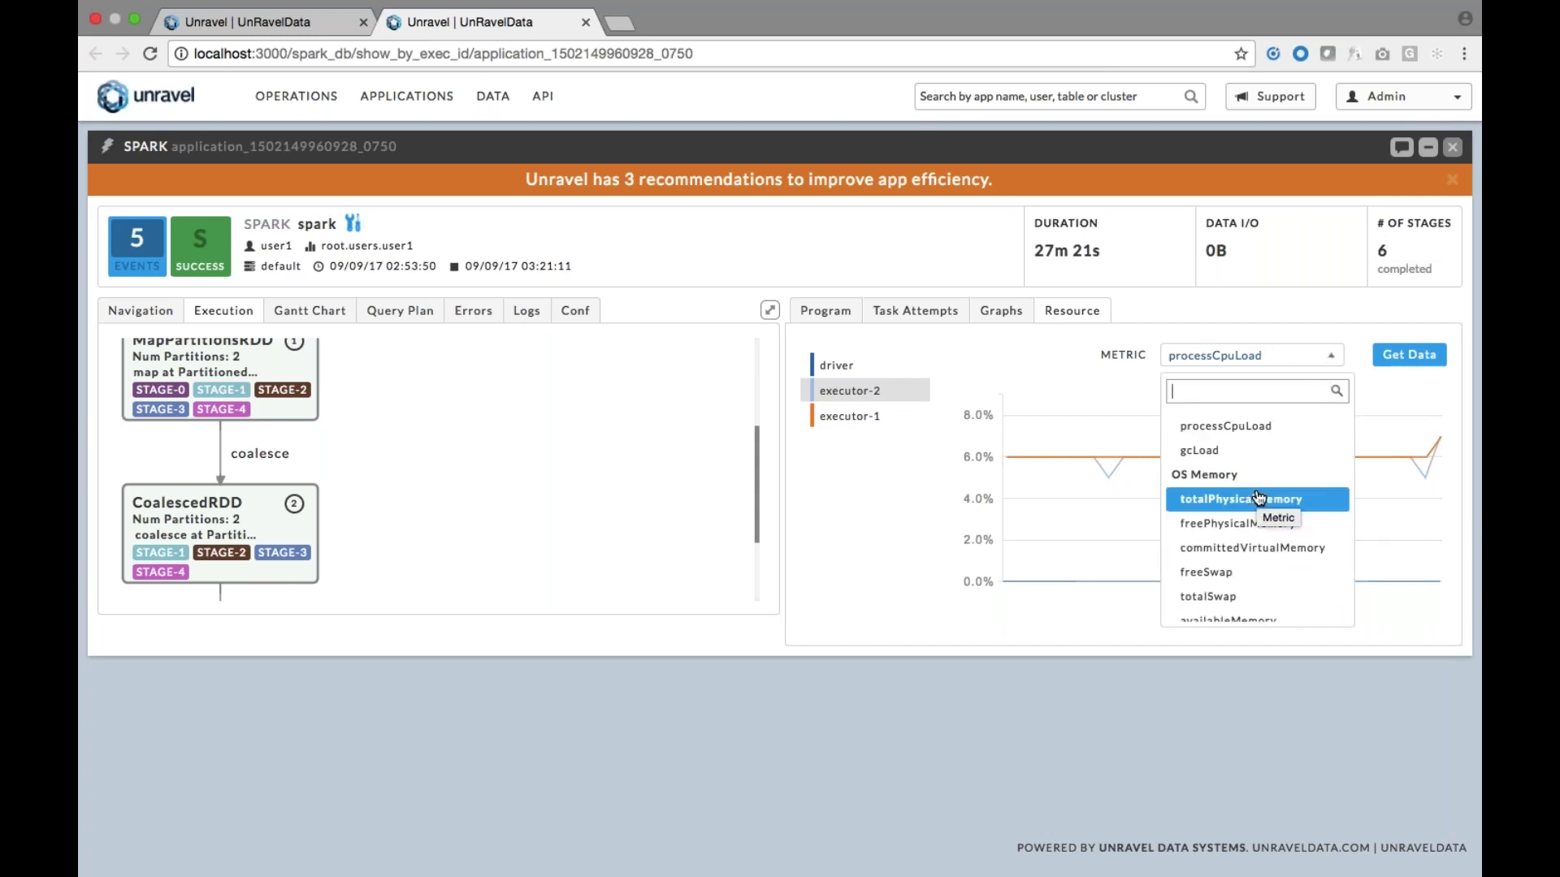
{"action": "scroll", "coordinate": [1258, 497], "scroll_direction": "down", "scroll_amount": 1}
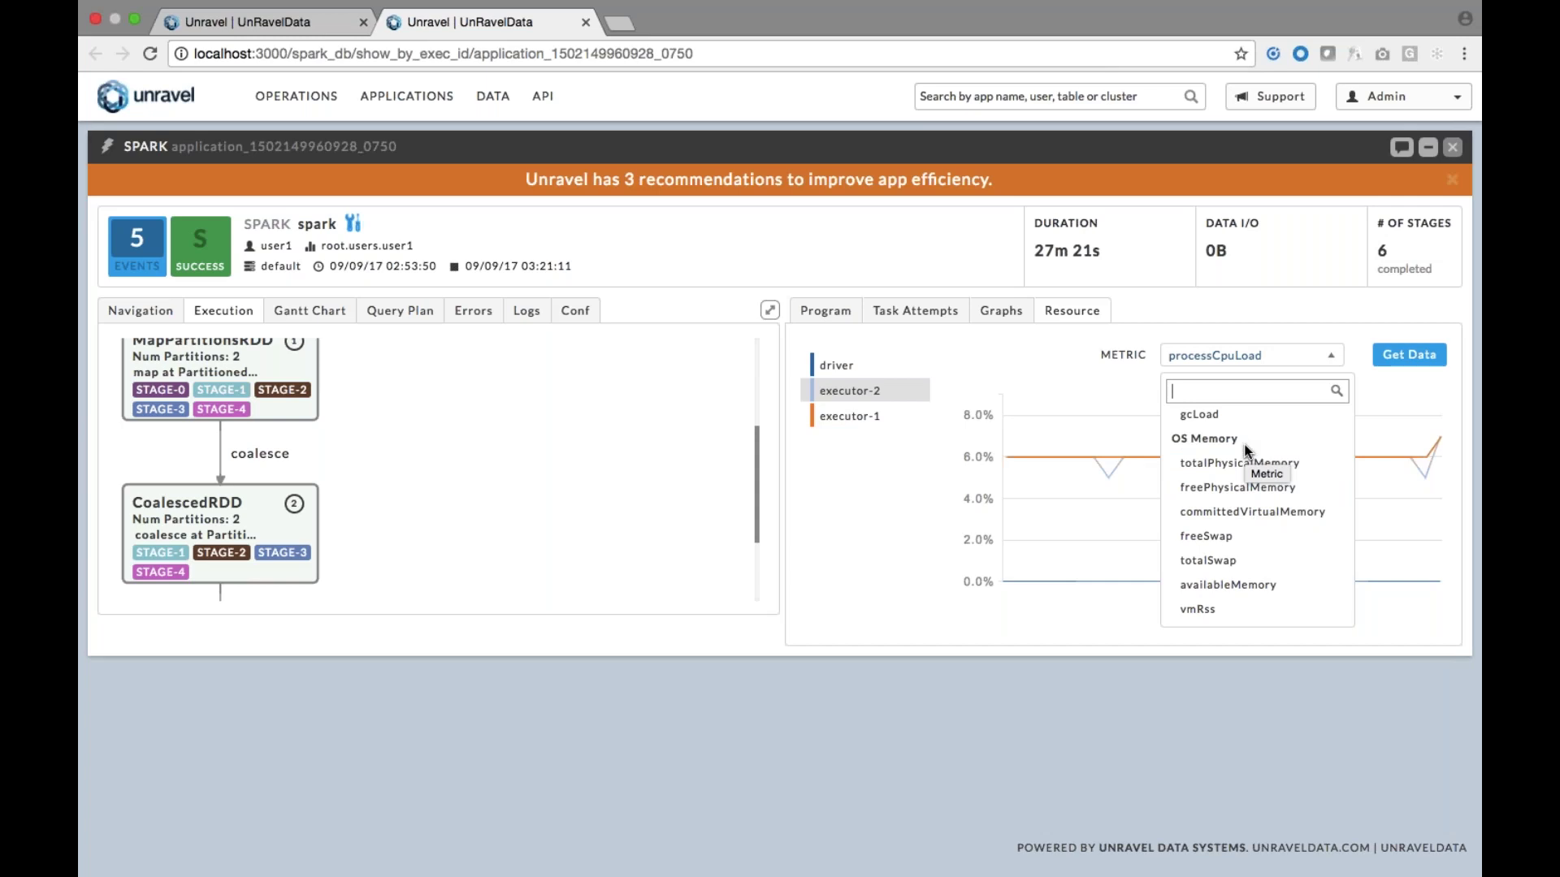
{"action": "scroll", "coordinate": [1215, 560], "scroll_direction": "down", "scroll_amount": 1}
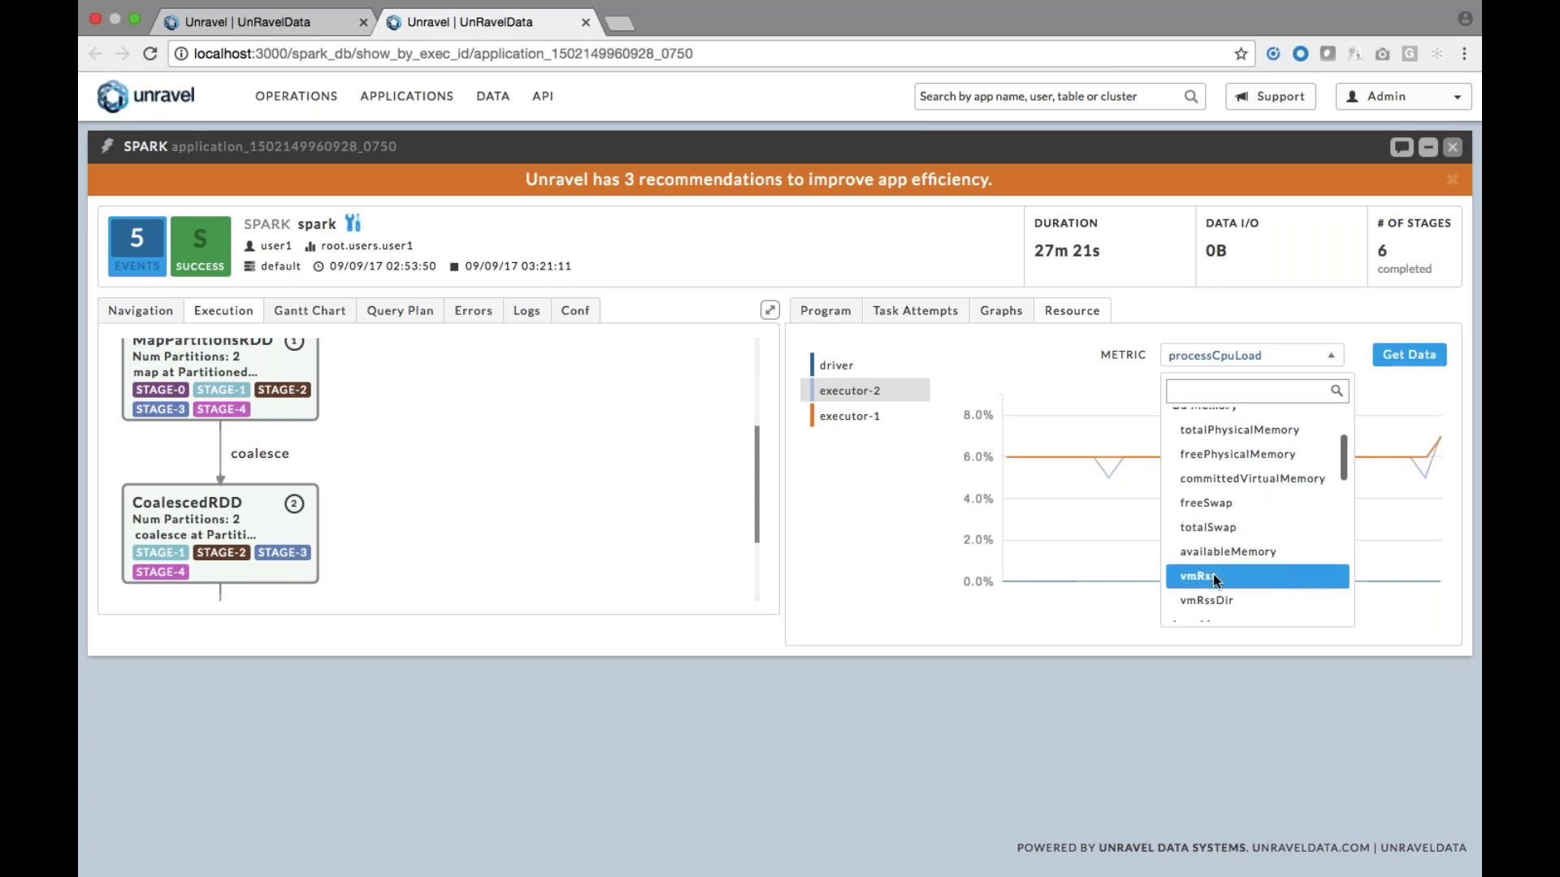
{"action": "left_click", "coordinate": [1215, 579]}
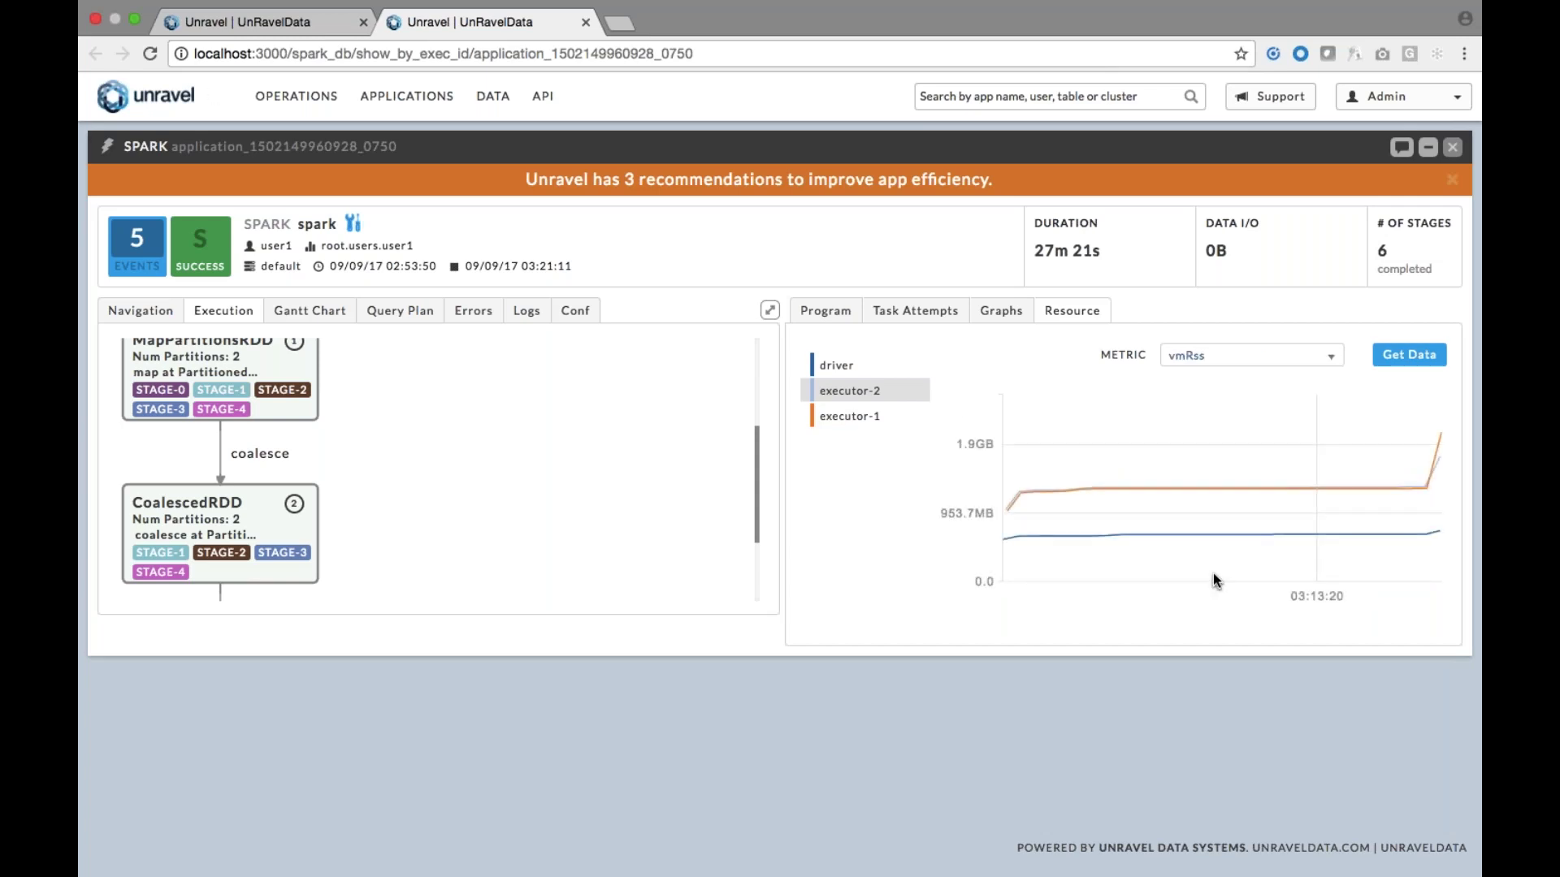
{"action": "mouse_move", "coordinate": [1256, 504]}
Filter the application's configuration properties by memory and review the executor, driver and YARN memory settings
{"action": "left_click", "coordinate": [580, 315]}
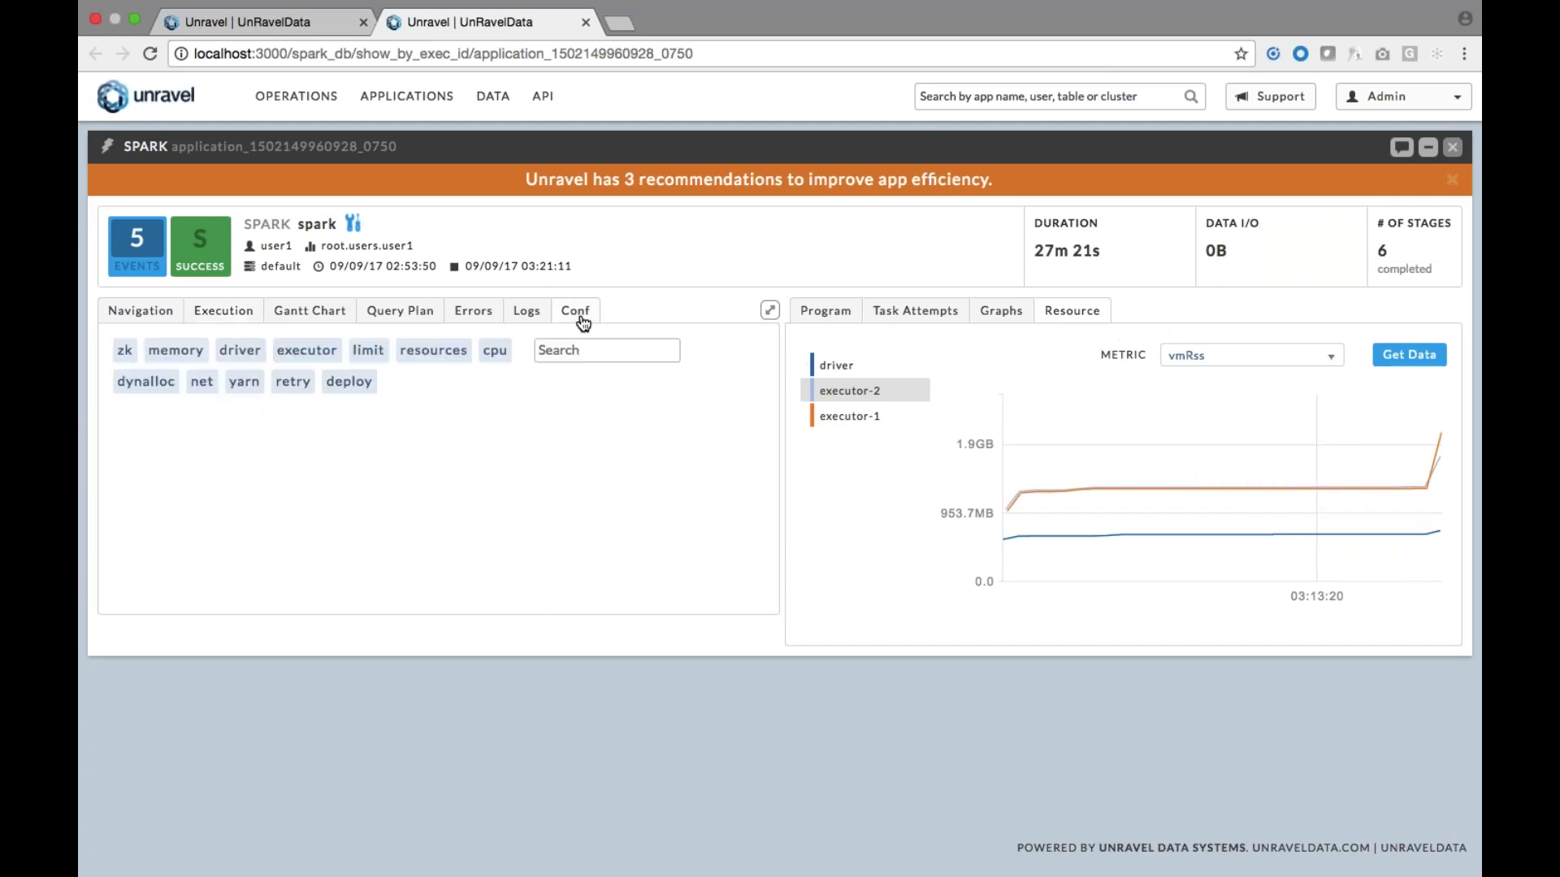
{"action": "left_click", "coordinate": [187, 353]}
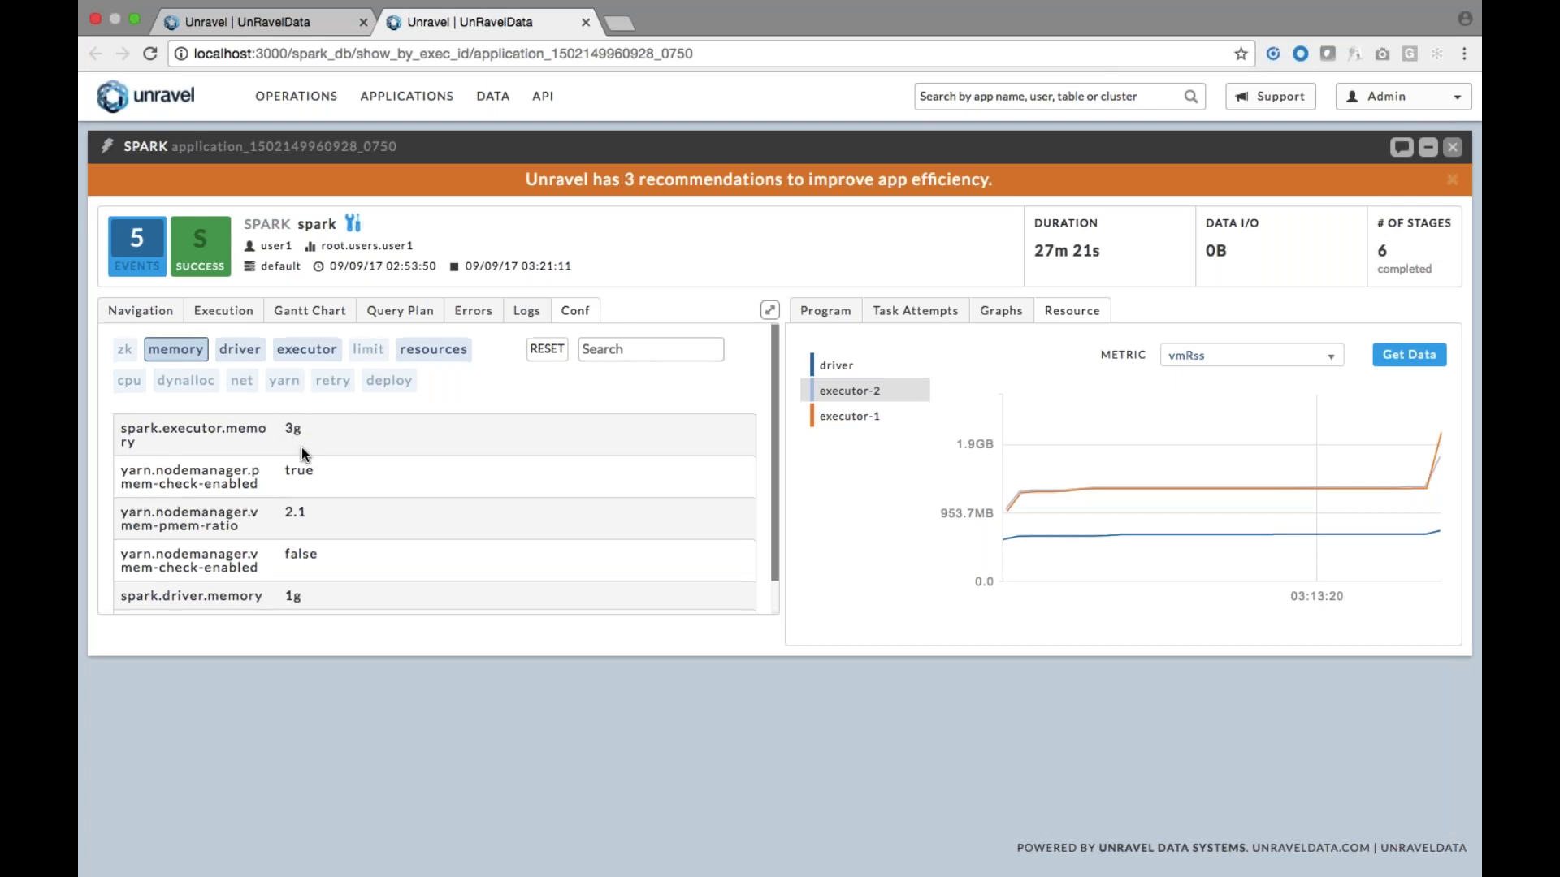
{"action": "scroll", "coordinate": [300, 447], "scroll_direction": "down", "scroll_amount": 1}
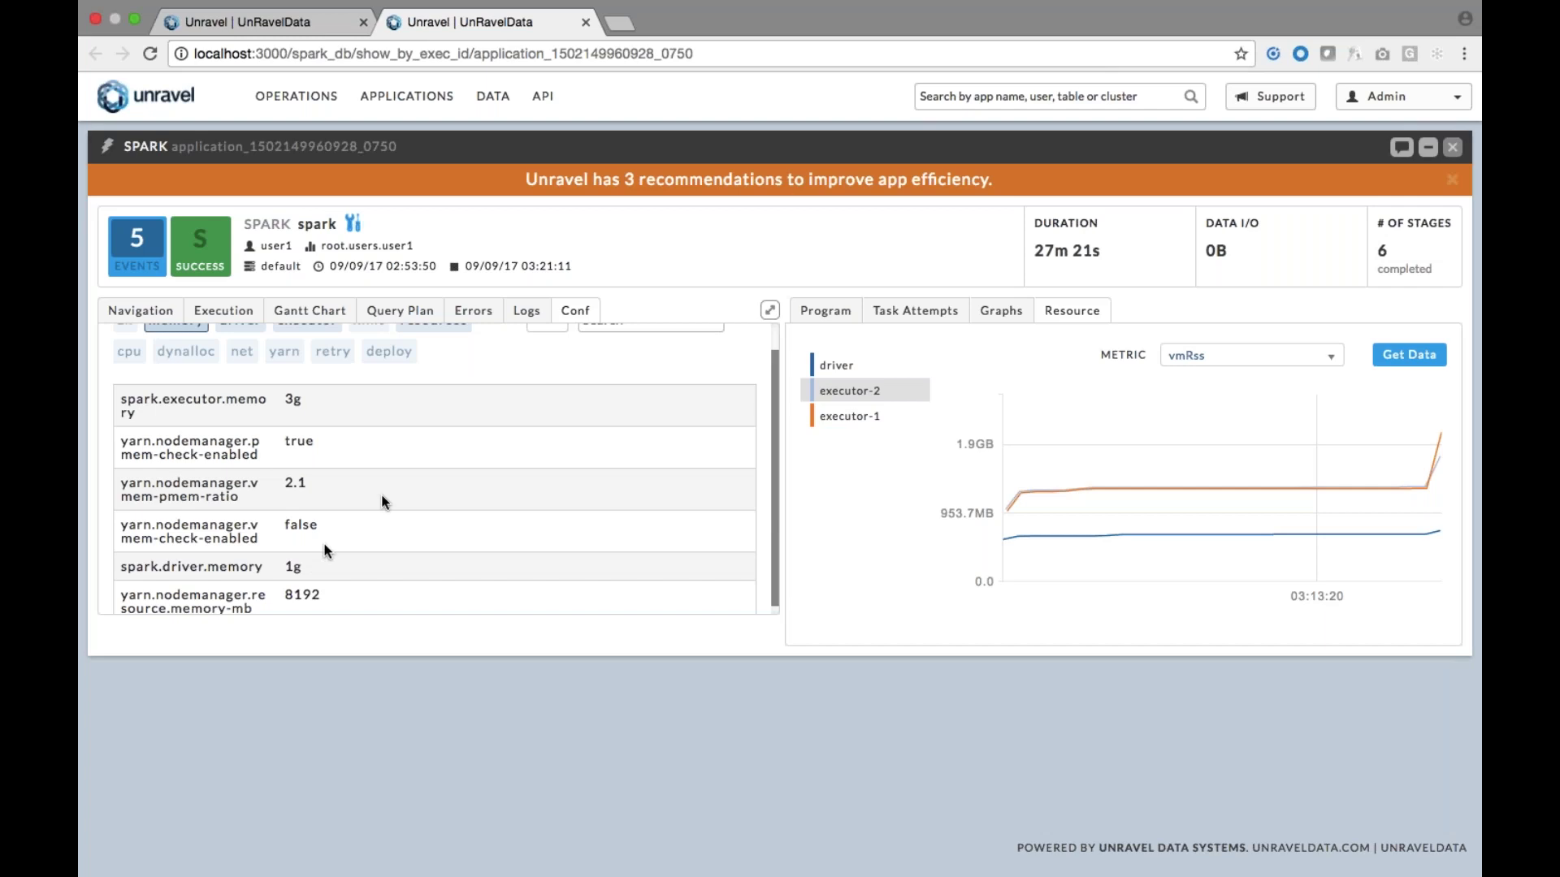
Read through the task logs of executor-1, then close them
{"action": "left_click", "coordinate": [533, 319]}
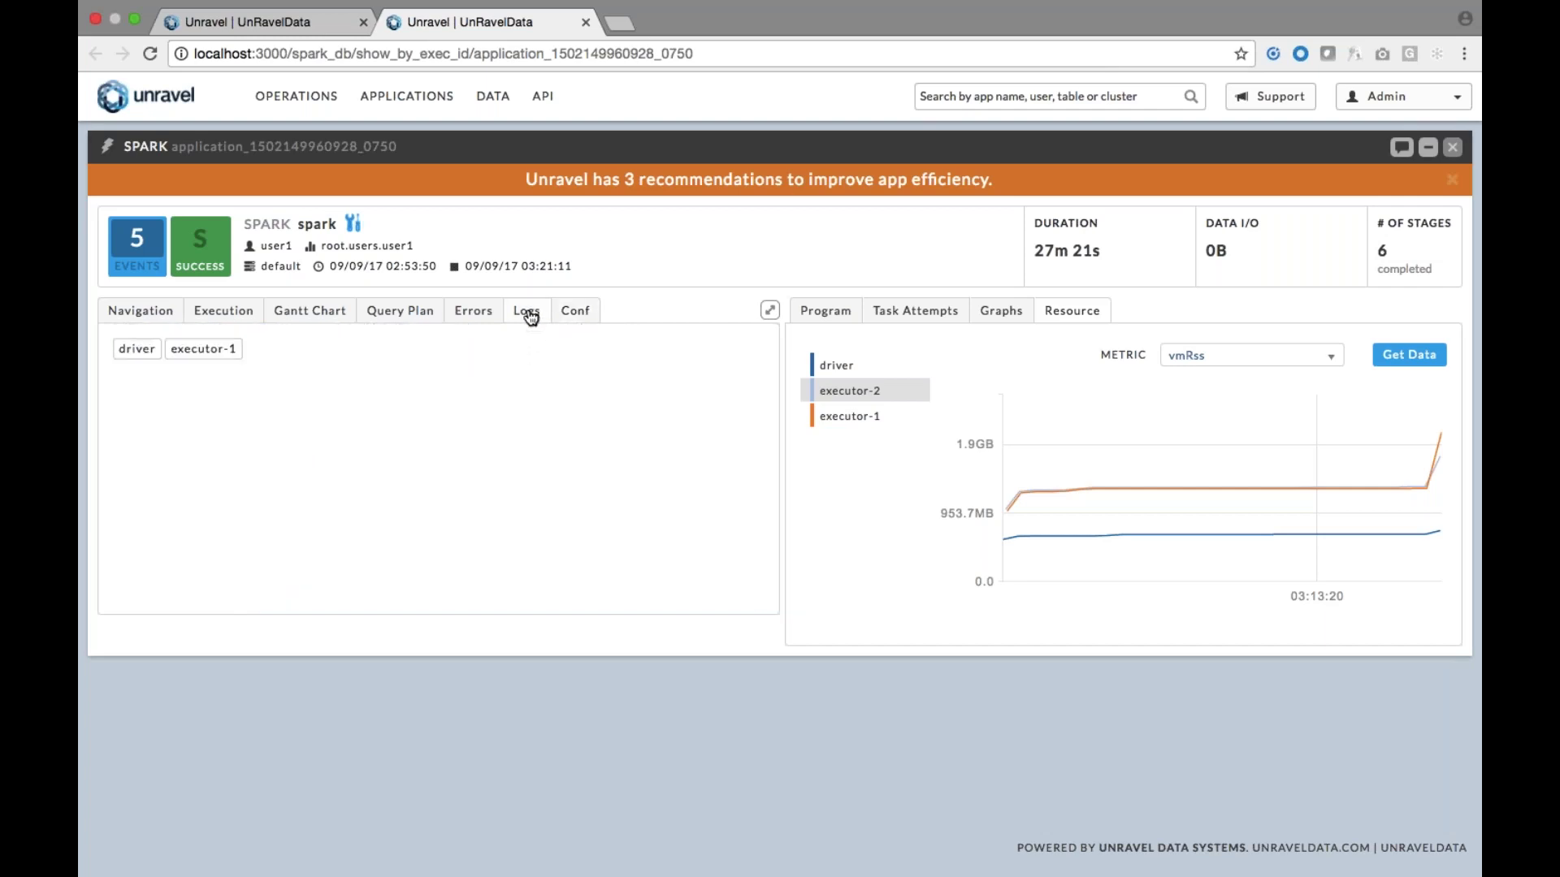
{"action": "left_click", "coordinate": [218, 350]}
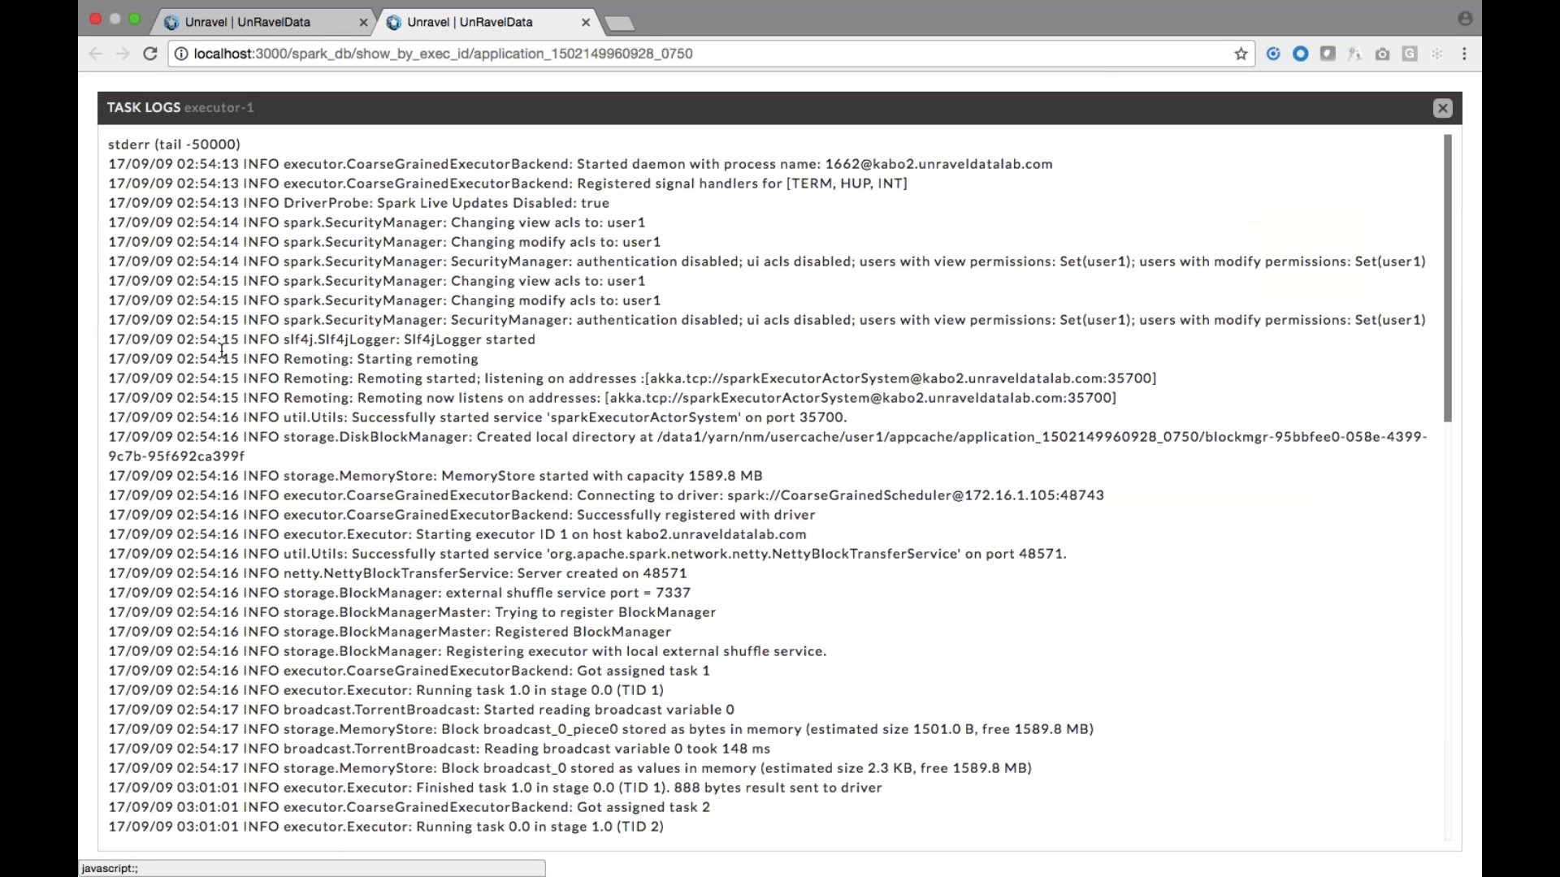
{"action": "scroll", "coordinate": [410, 402], "scroll_direction": "down", "scroll_amount": 10}
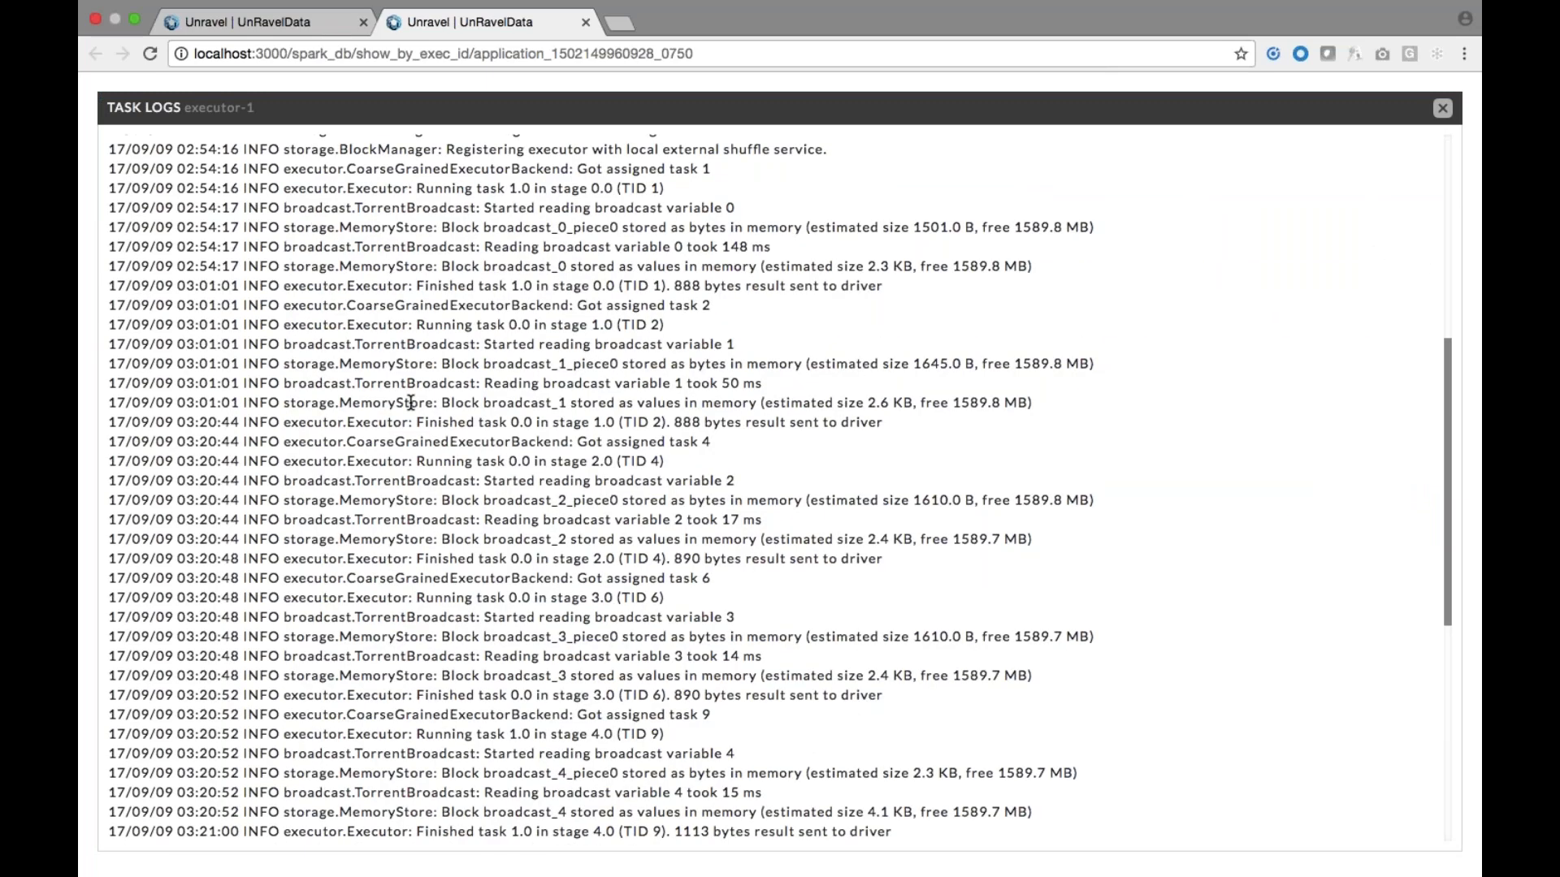
{"action": "scroll", "coordinate": [410, 402], "scroll_direction": "down", "scroll_amount": 10}
{"action": "scroll", "coordinate": [411, 402], "scroll_direction": "up", "scroll_amount": 20}
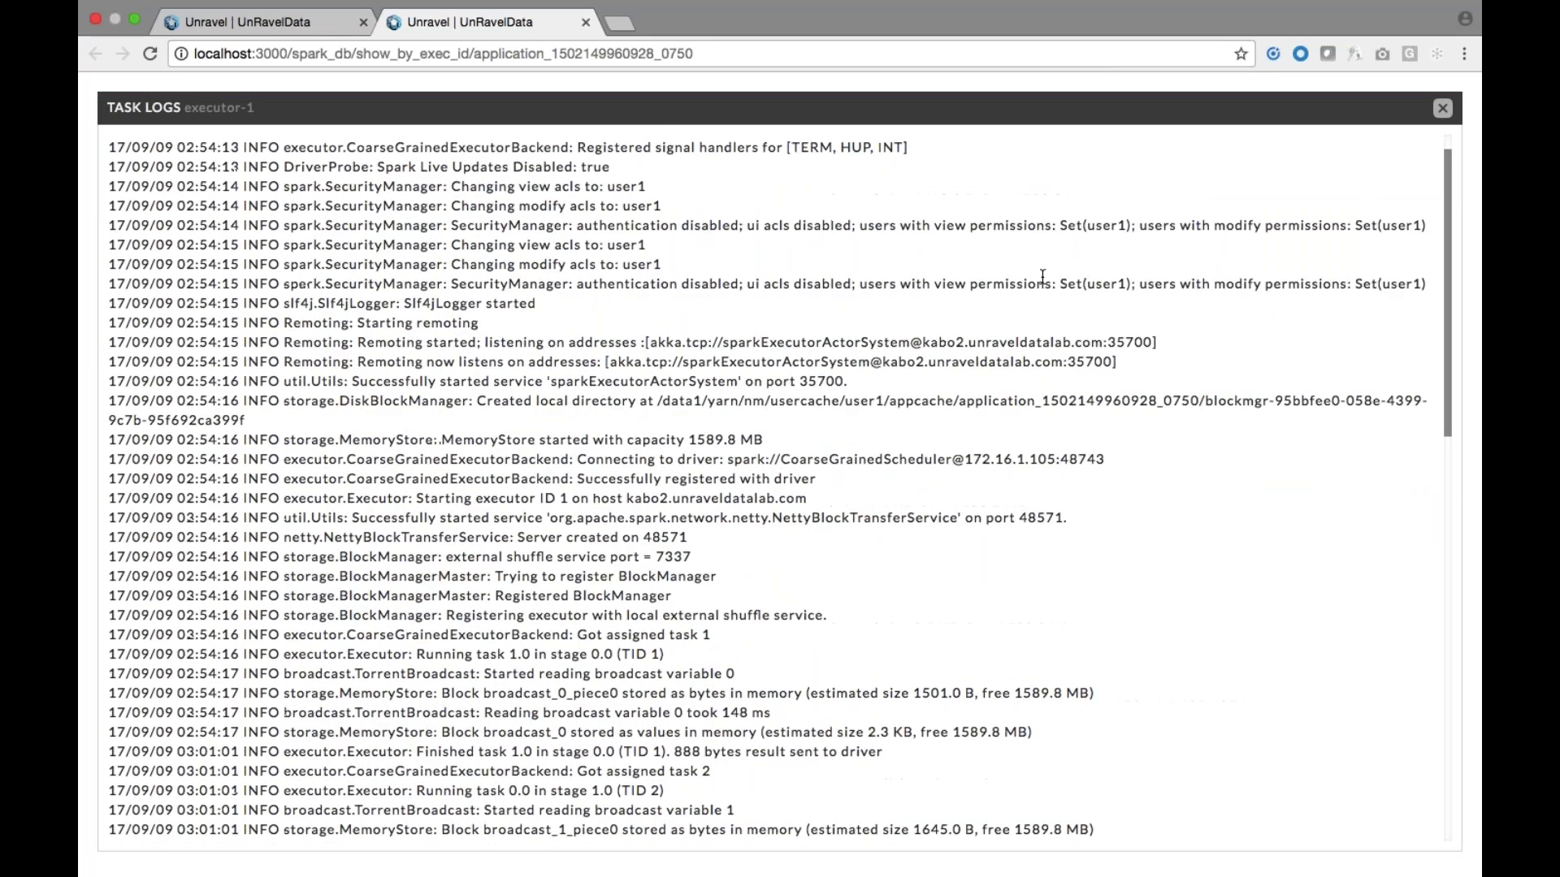
{"action": "left_click", "coordinate": [1442, 111]}
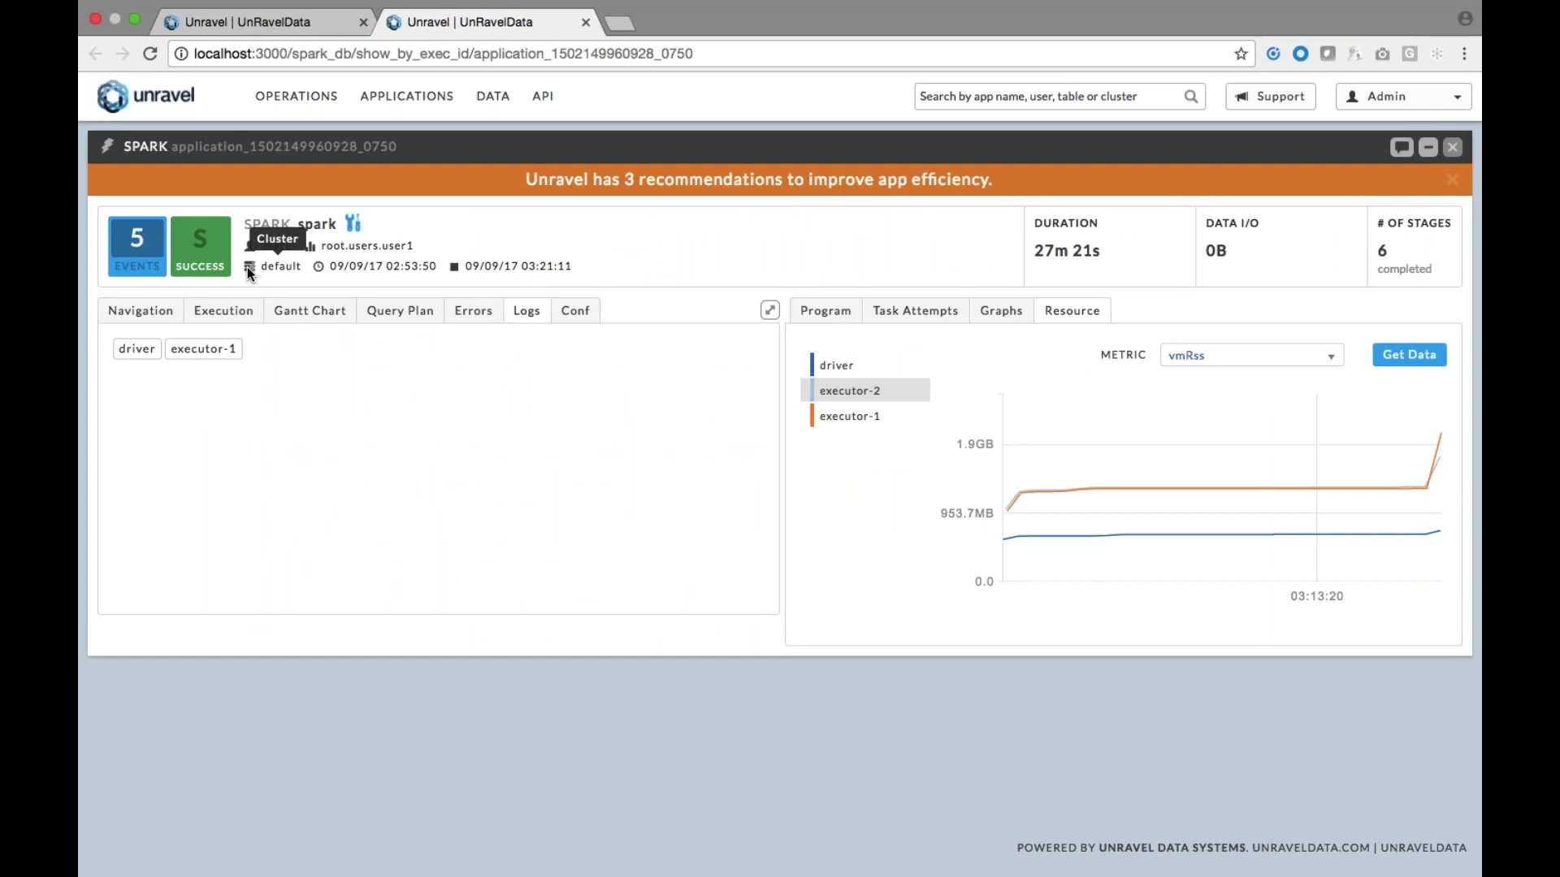
Open the details of stage-1 from the application's stage list and examine its task attempts and slot usage
{"action": "left_click", "coordinate": [144, 314]}
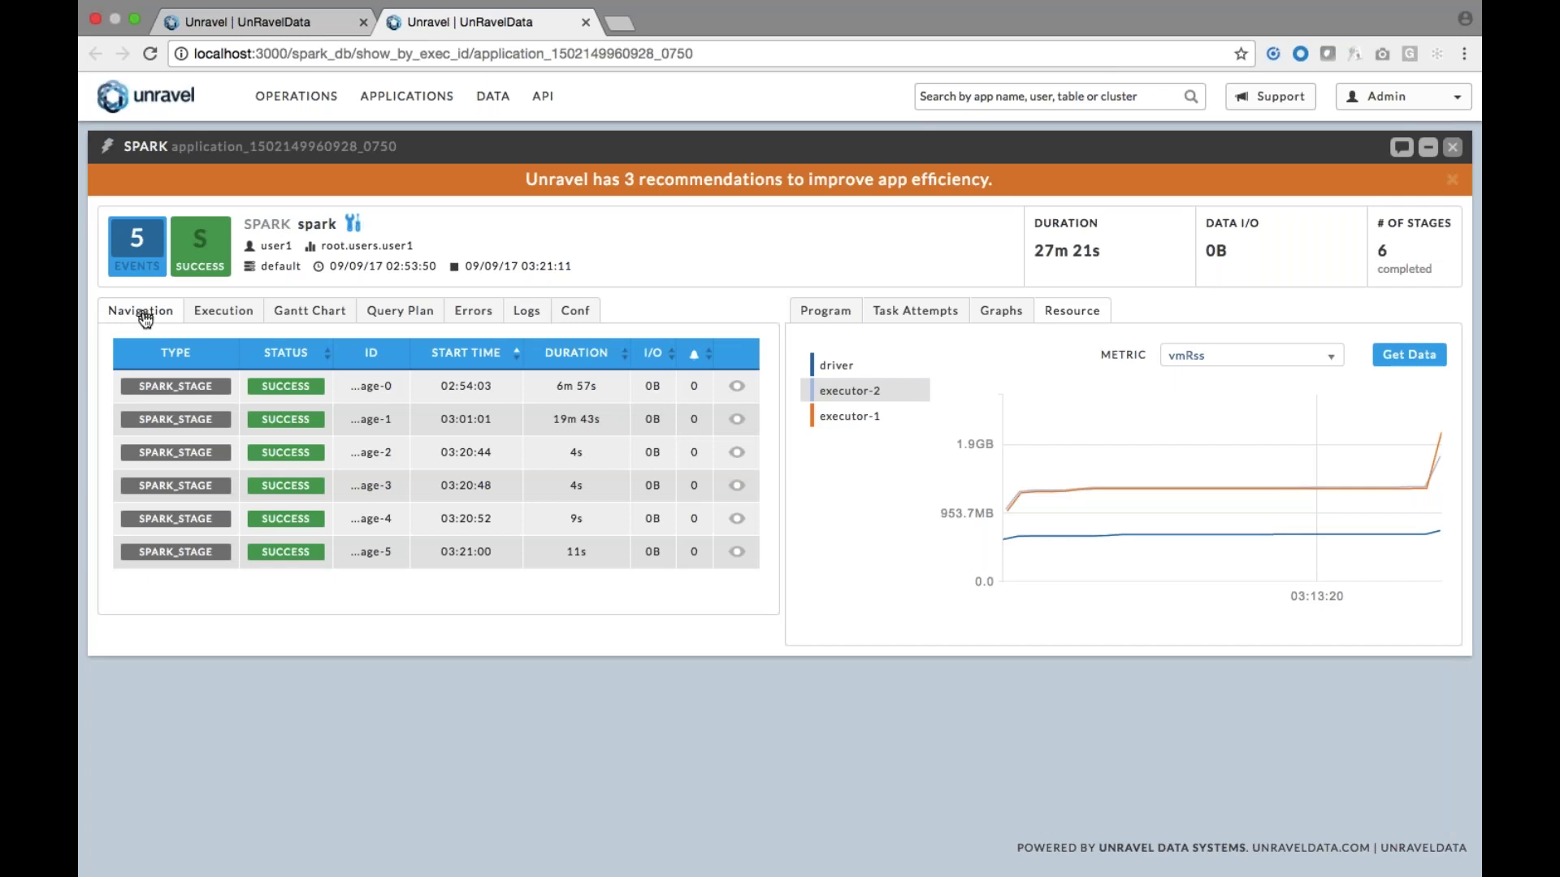
{"action": "left_click", "coordinate": [132, 421]}
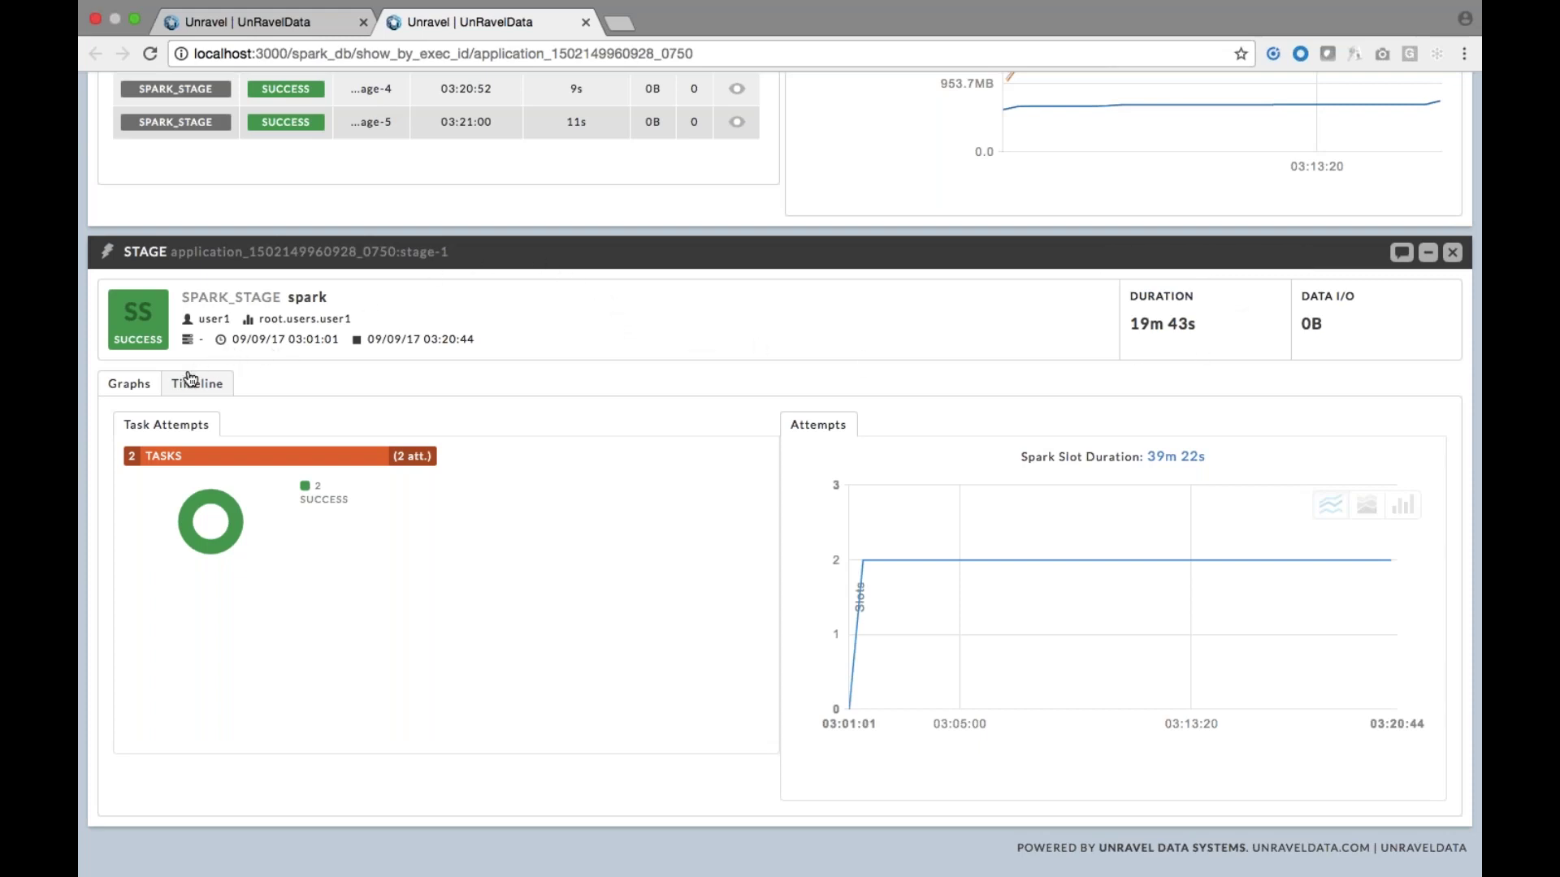
{"action": "mouse_move", "coordinate": [964, 595]}
Examine the distribution charts and per-executor task timeline of stage-1, then return to the application overview
{"action": "left_click", "coordinate": [213, 387]}
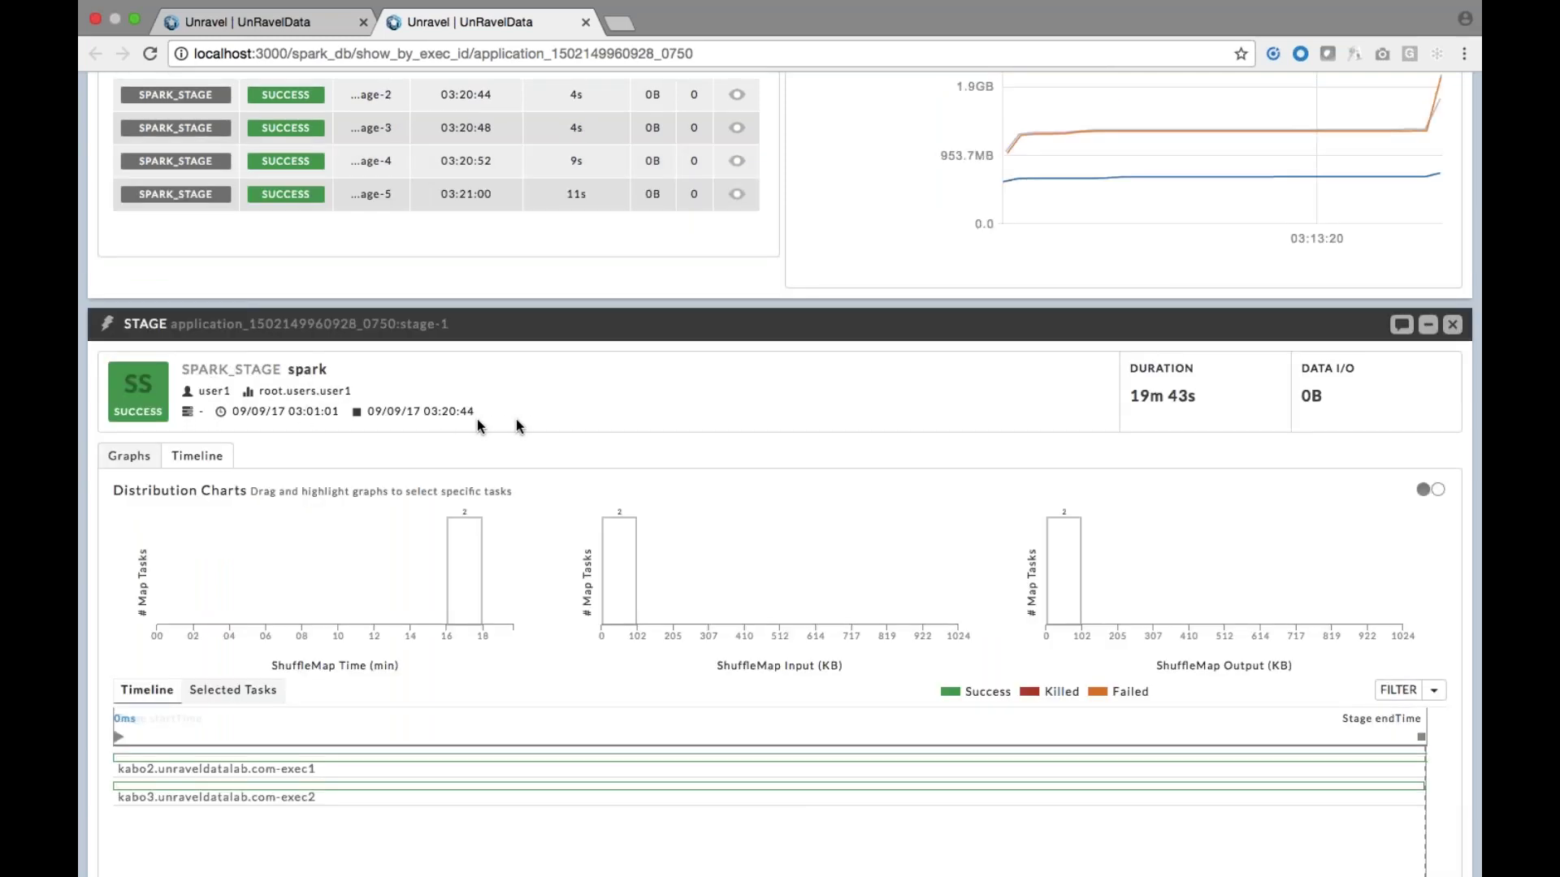
{"action": "scroll", "coordinate": [540, 419], "scroll_direction": "down", "scroll_amount": 1}
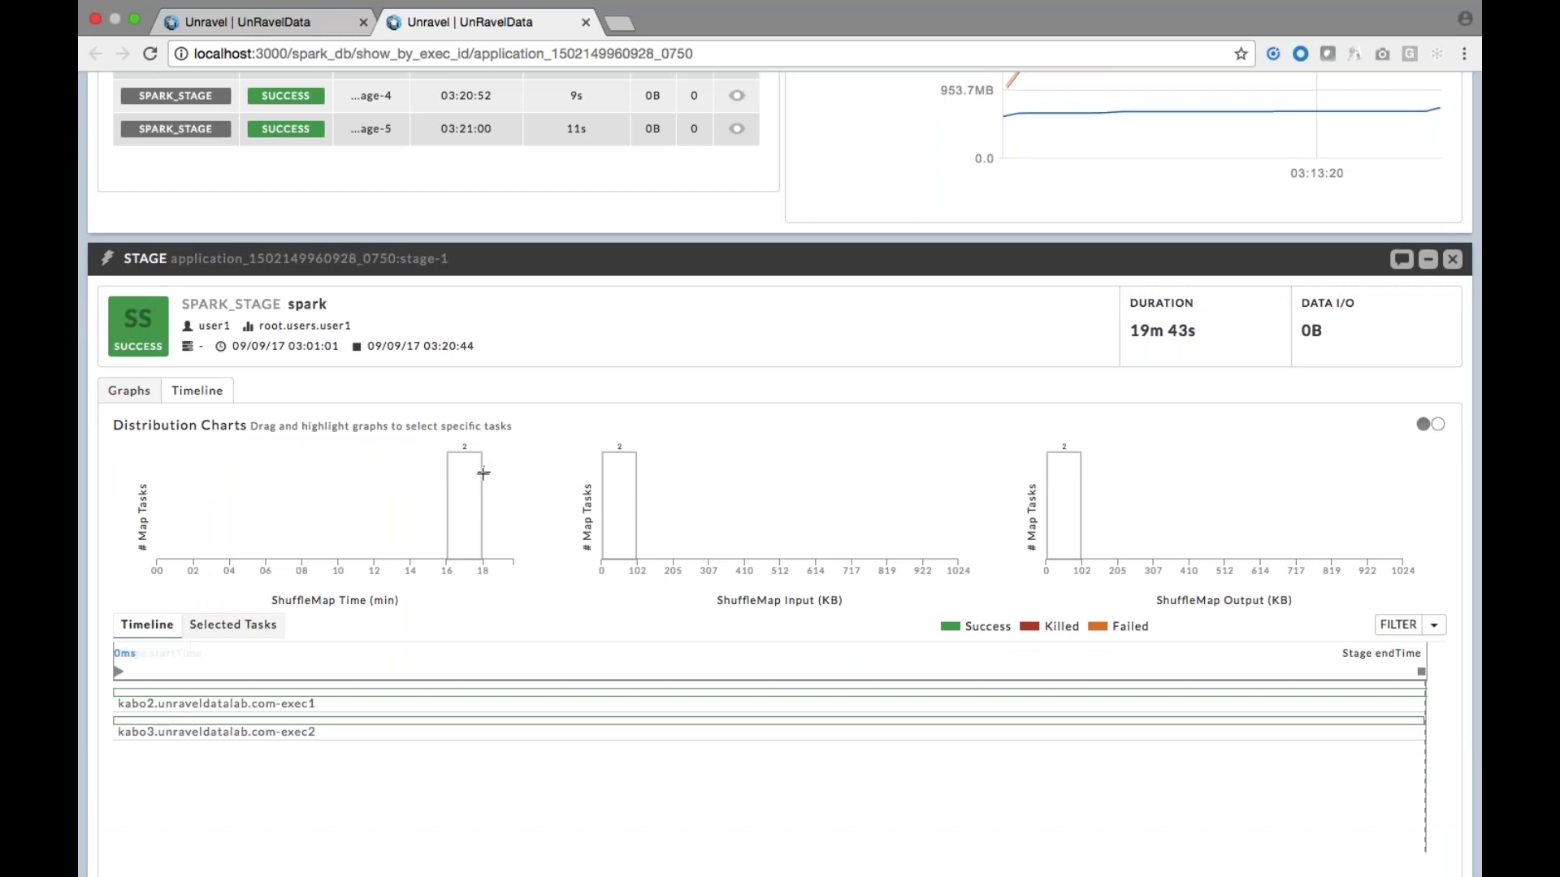
{"action": "mouse_move", "coordinate": [428, 697]}
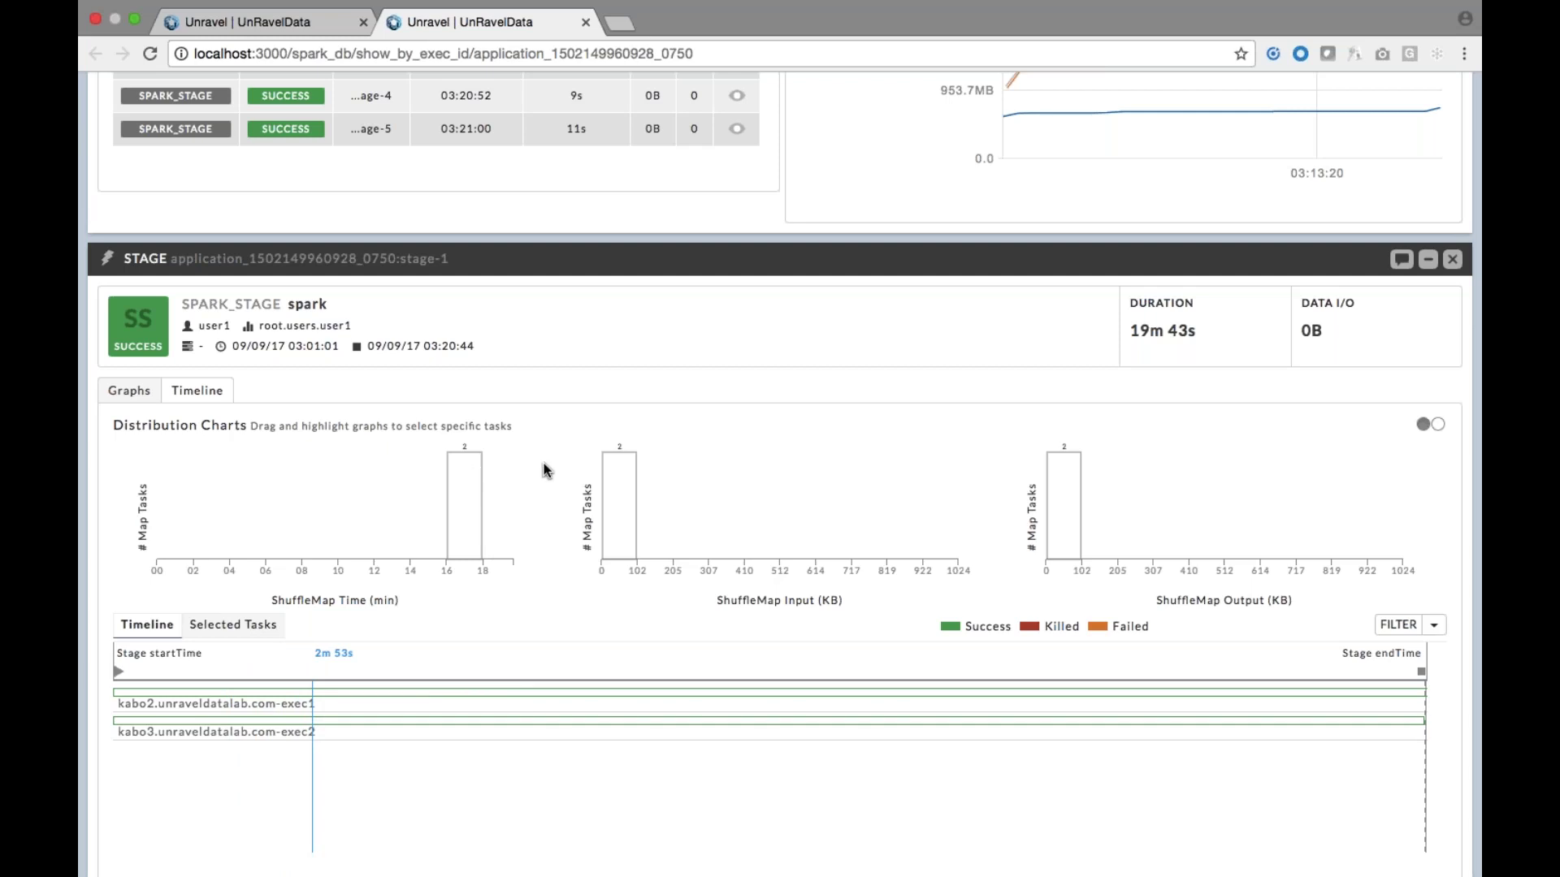
{"action": "scroll", "coordinate": [545, 469], "scroll_direction": "up", "scroll_amount": 1}
{"action": "scroll", "coordinate": [545, 469], "scroll_direction": "up", "scroll_amount": 10}
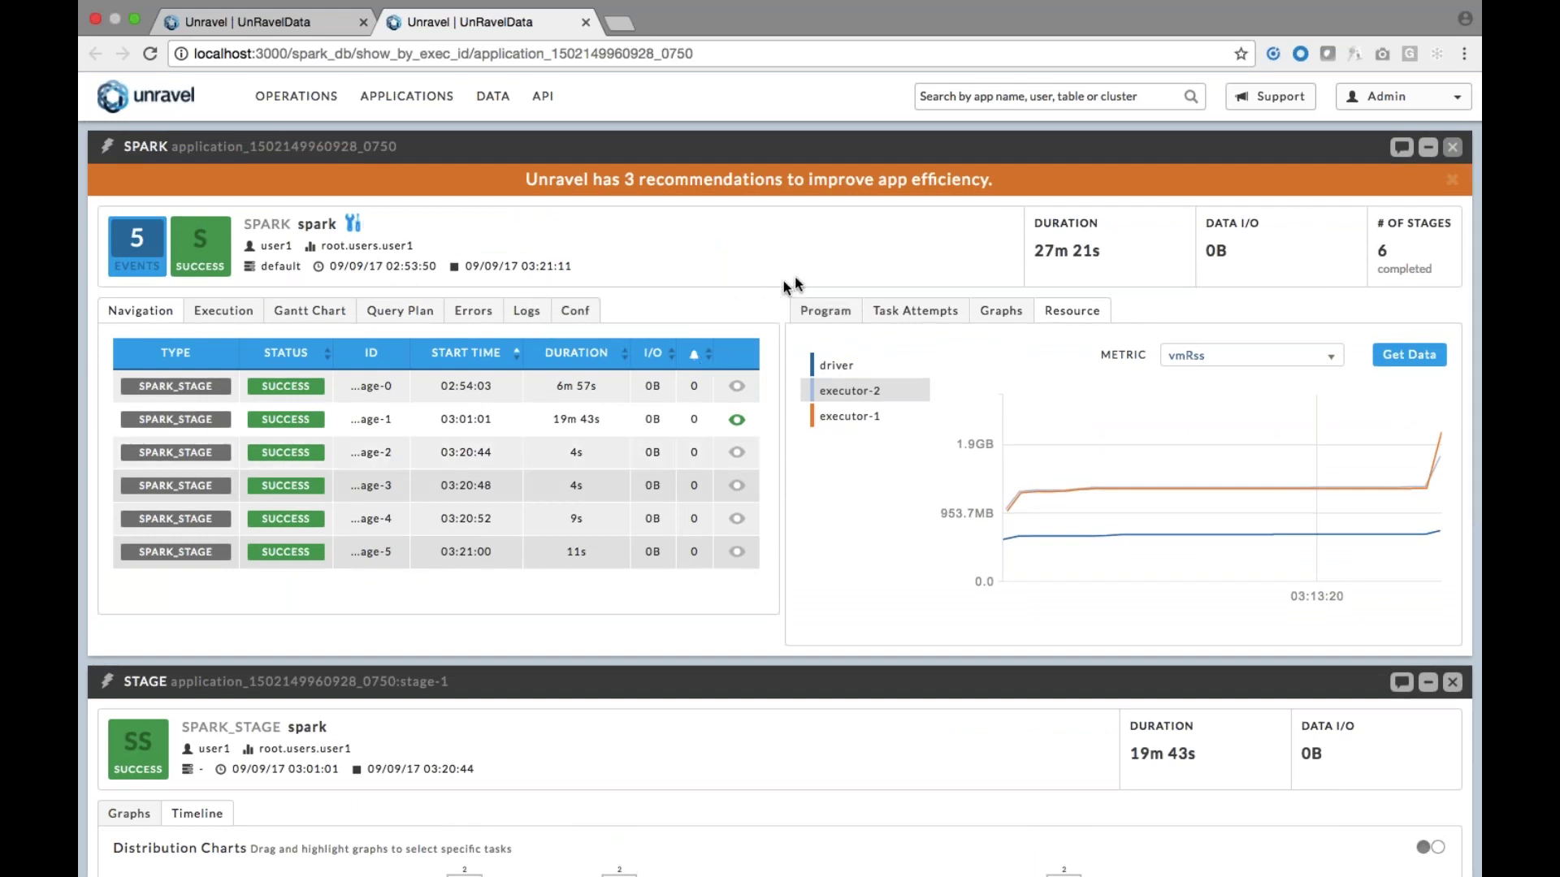
Review the application's tuning recommendations and read through all its efficiency events down to the RDD caching advice, then close the events
{"action": "mouse_move", "coordinate": [1052, 250]}
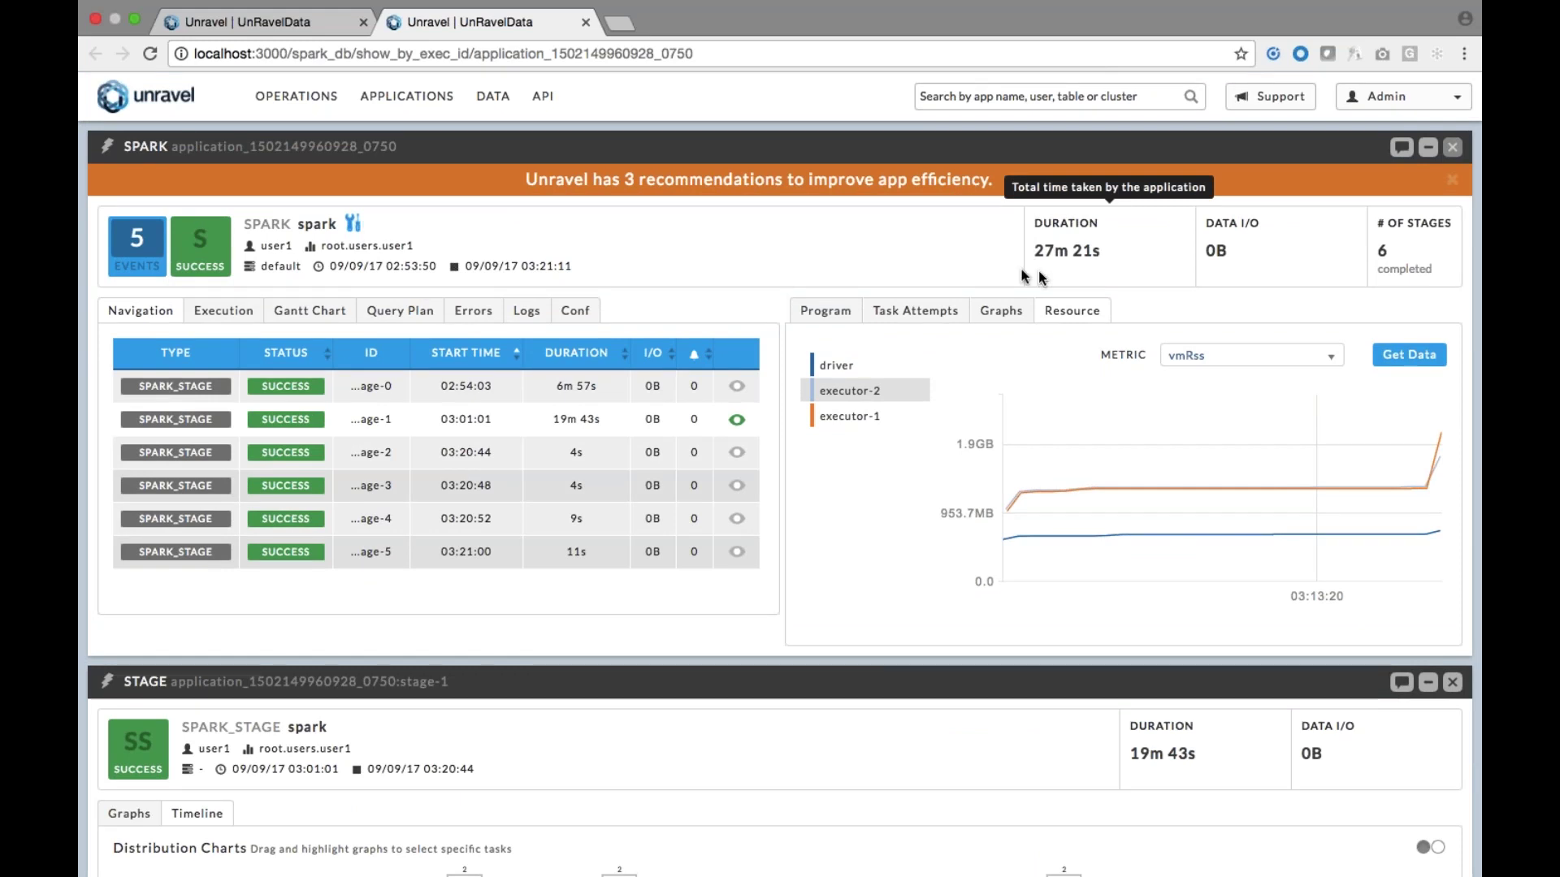
{"action": "left_click", "coordinate": [818, 185]}
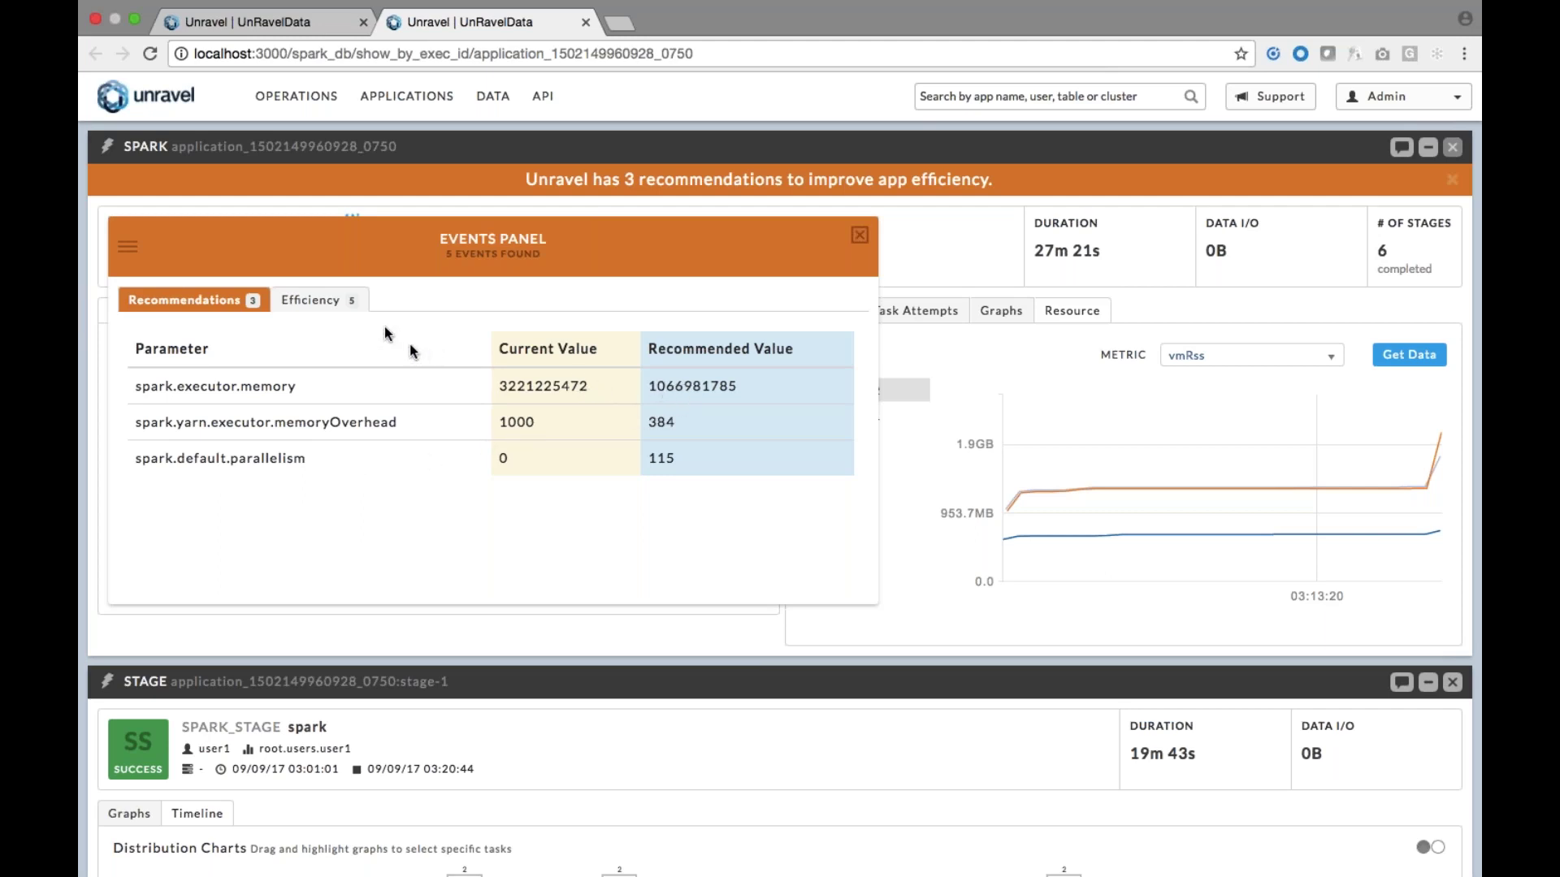
{"action": "left_click", "coordinate": [325, 300]}
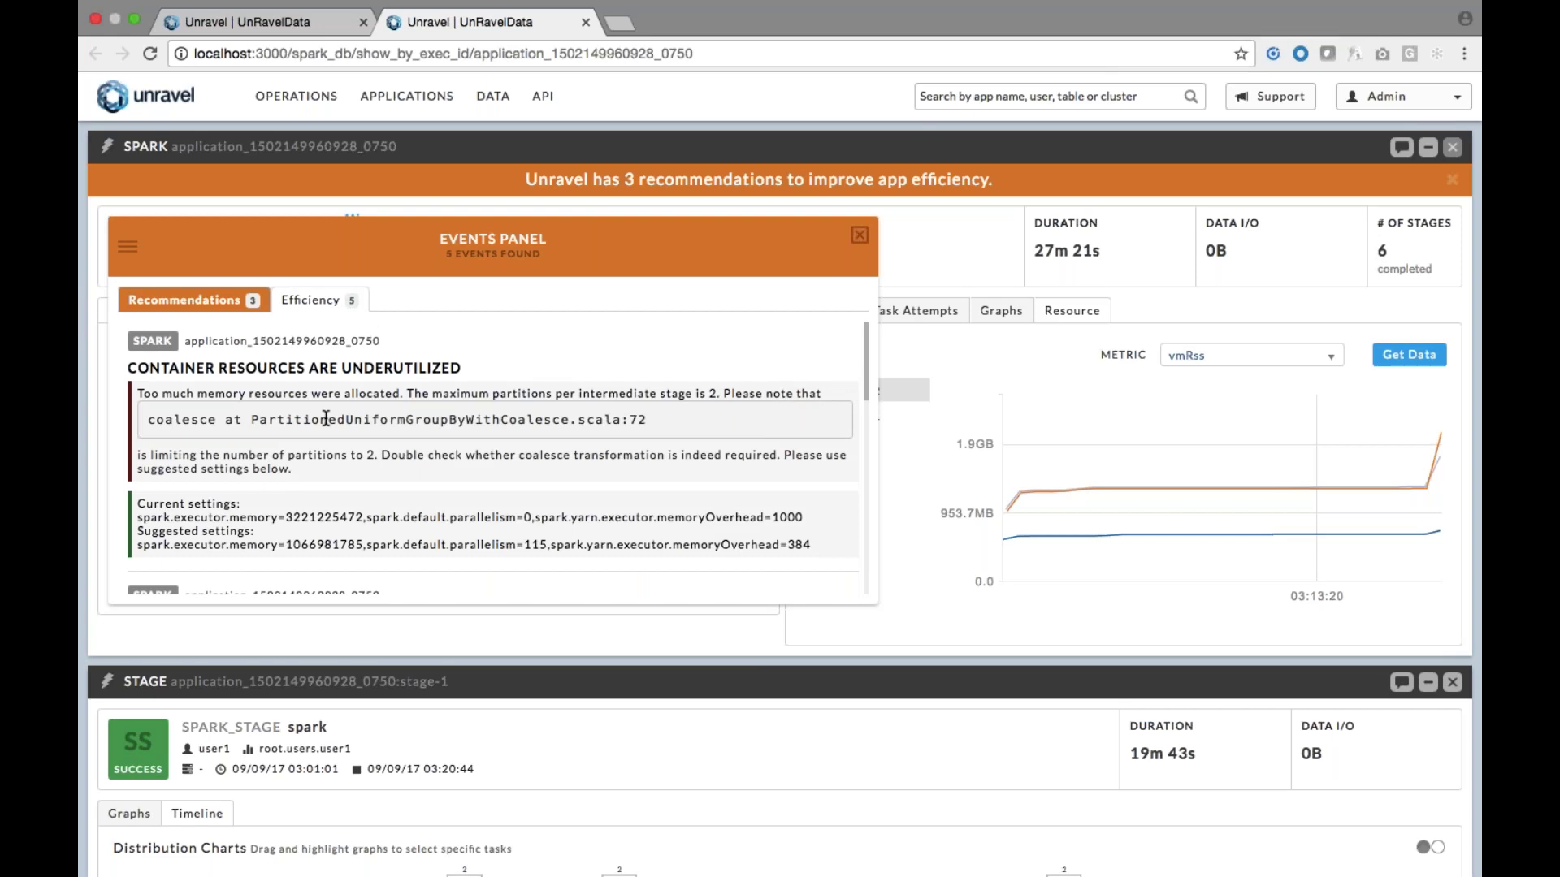
{"action": "scroll", "coordinate": [326, 418], "scroll_direction": "down", "scroll_amount": 1}
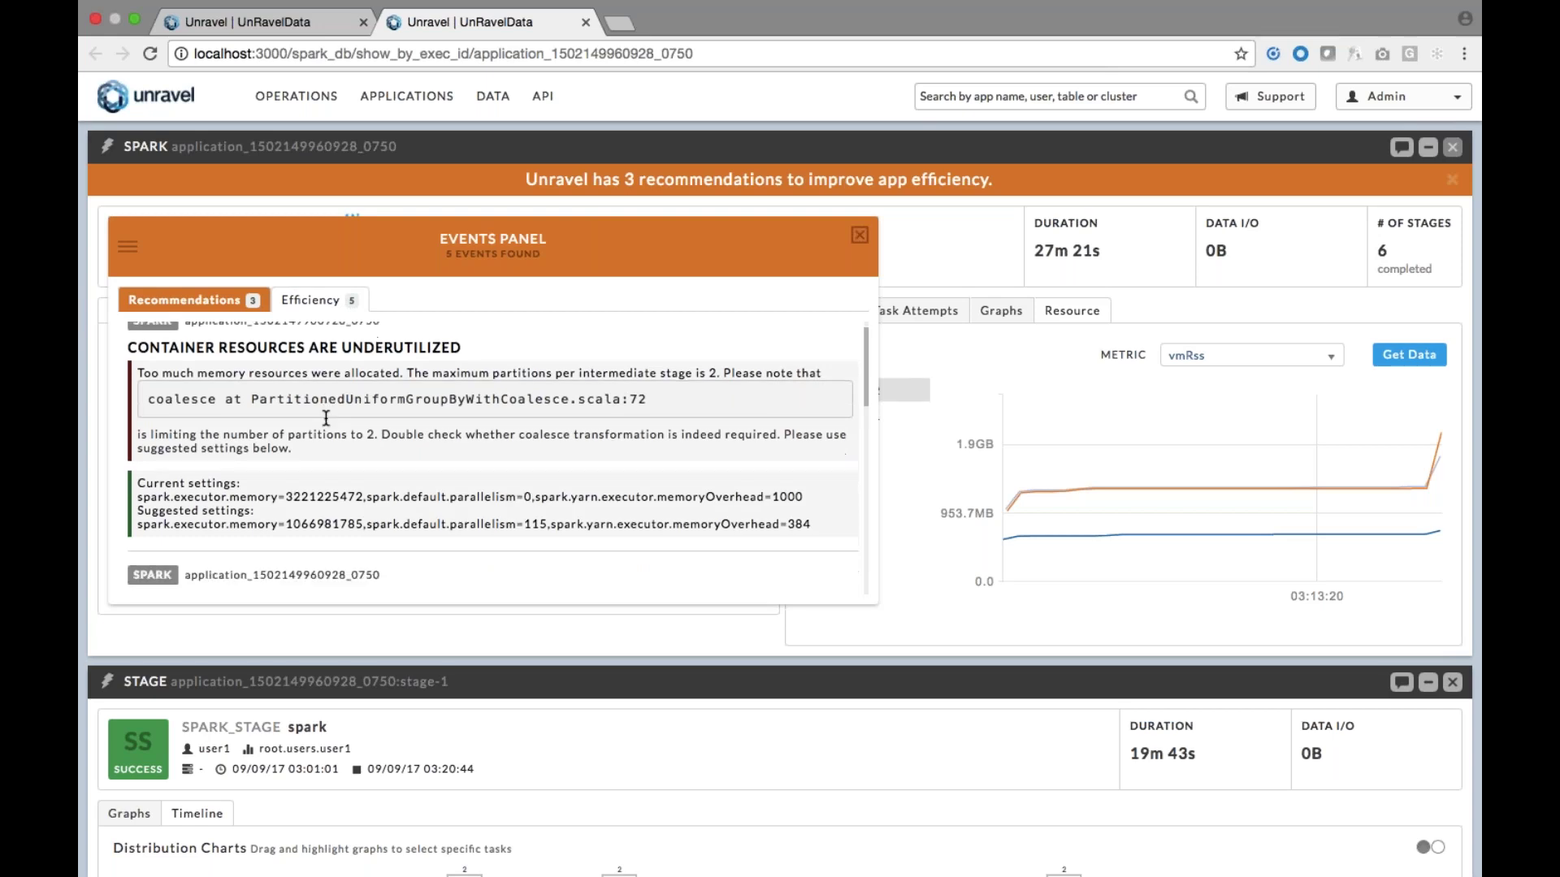
{"action": "scroll", "coordinate": [326, 417], "scroll_direction": "down", "scroll_amount": 1}
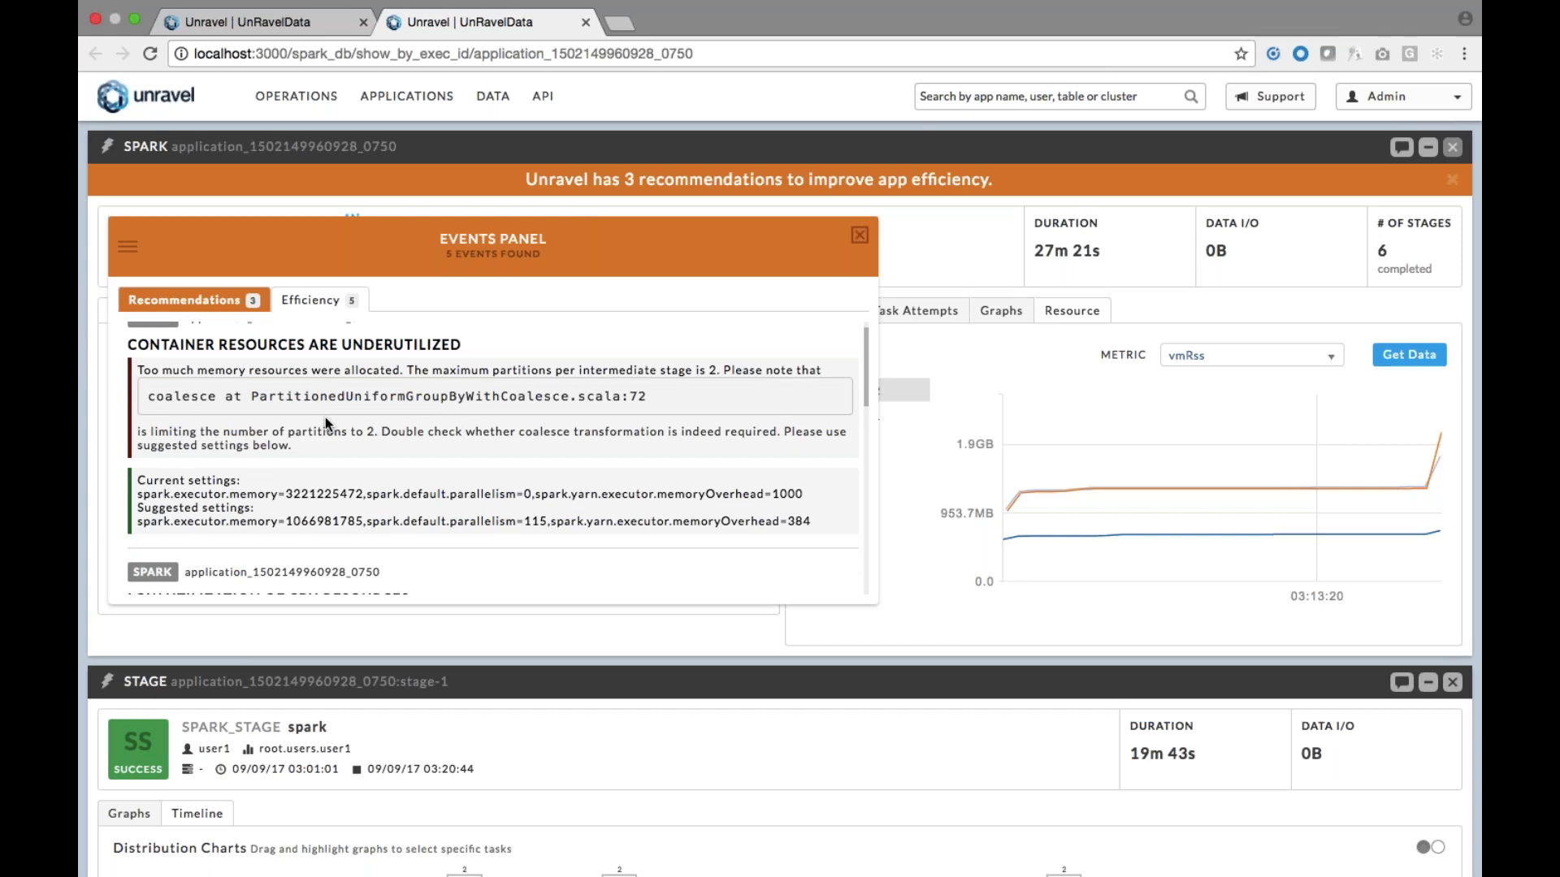
{"action": "scroll", "coordinate": [325, 417], "scroll_direction": "down", "scroll_amount": 1}
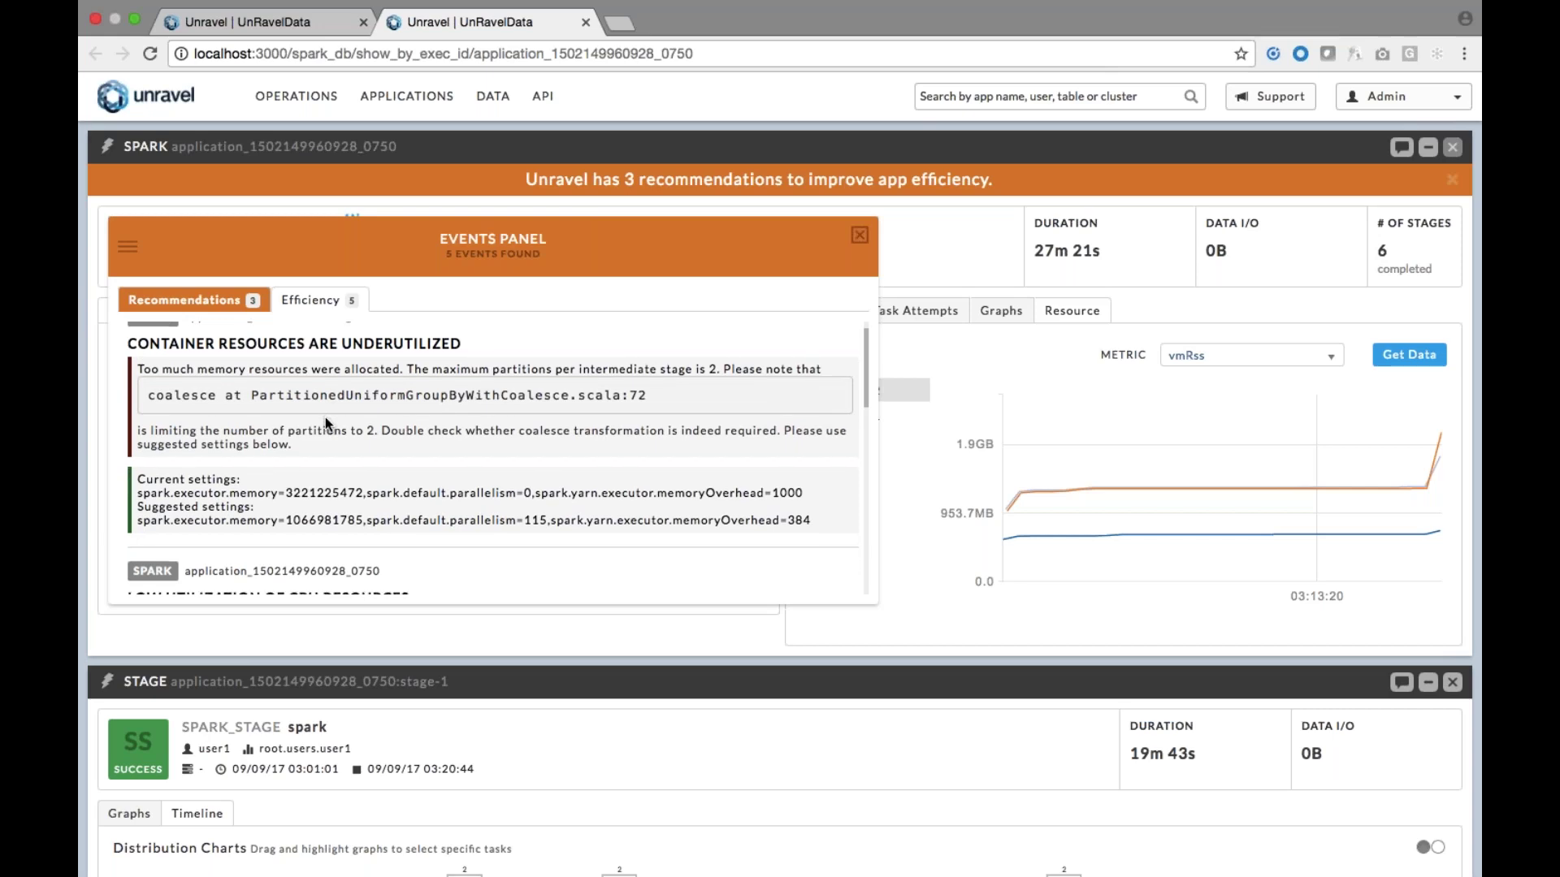
{"action": "scroll", "coordinate": [325, 417], "scroll_direction": "down", "scroll_amount": 5}
{"action": "scroll", "coordinate": [326, 417], "scroll_direction": "down", "scroll_amount": 6}
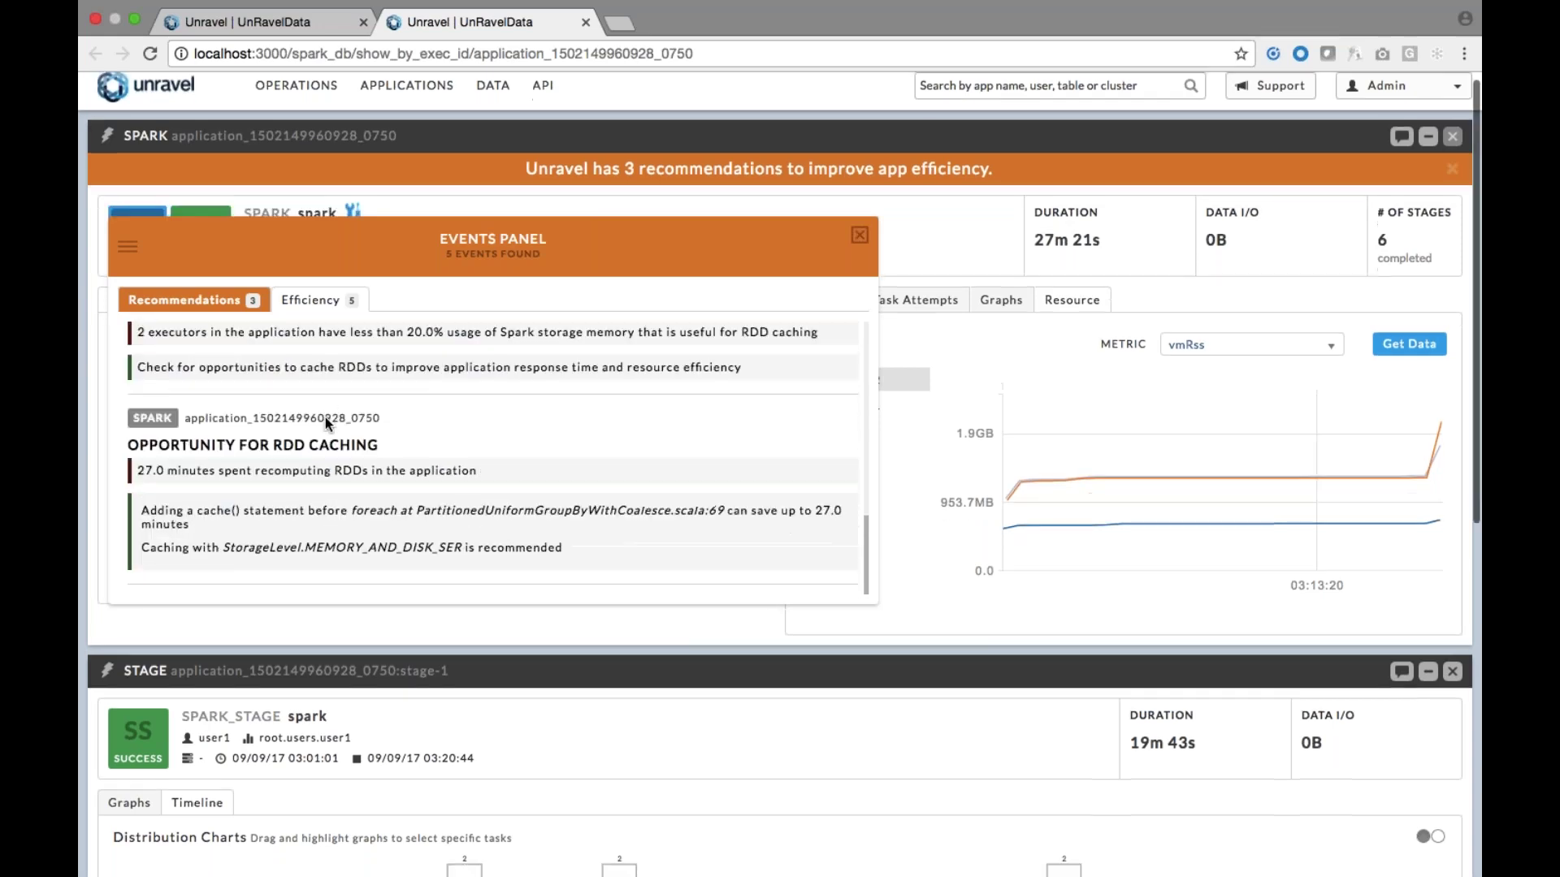
{"action": "scroll", "coordinate": [325, 417], "scroll_direction": "down", "scroll_amount": 2}
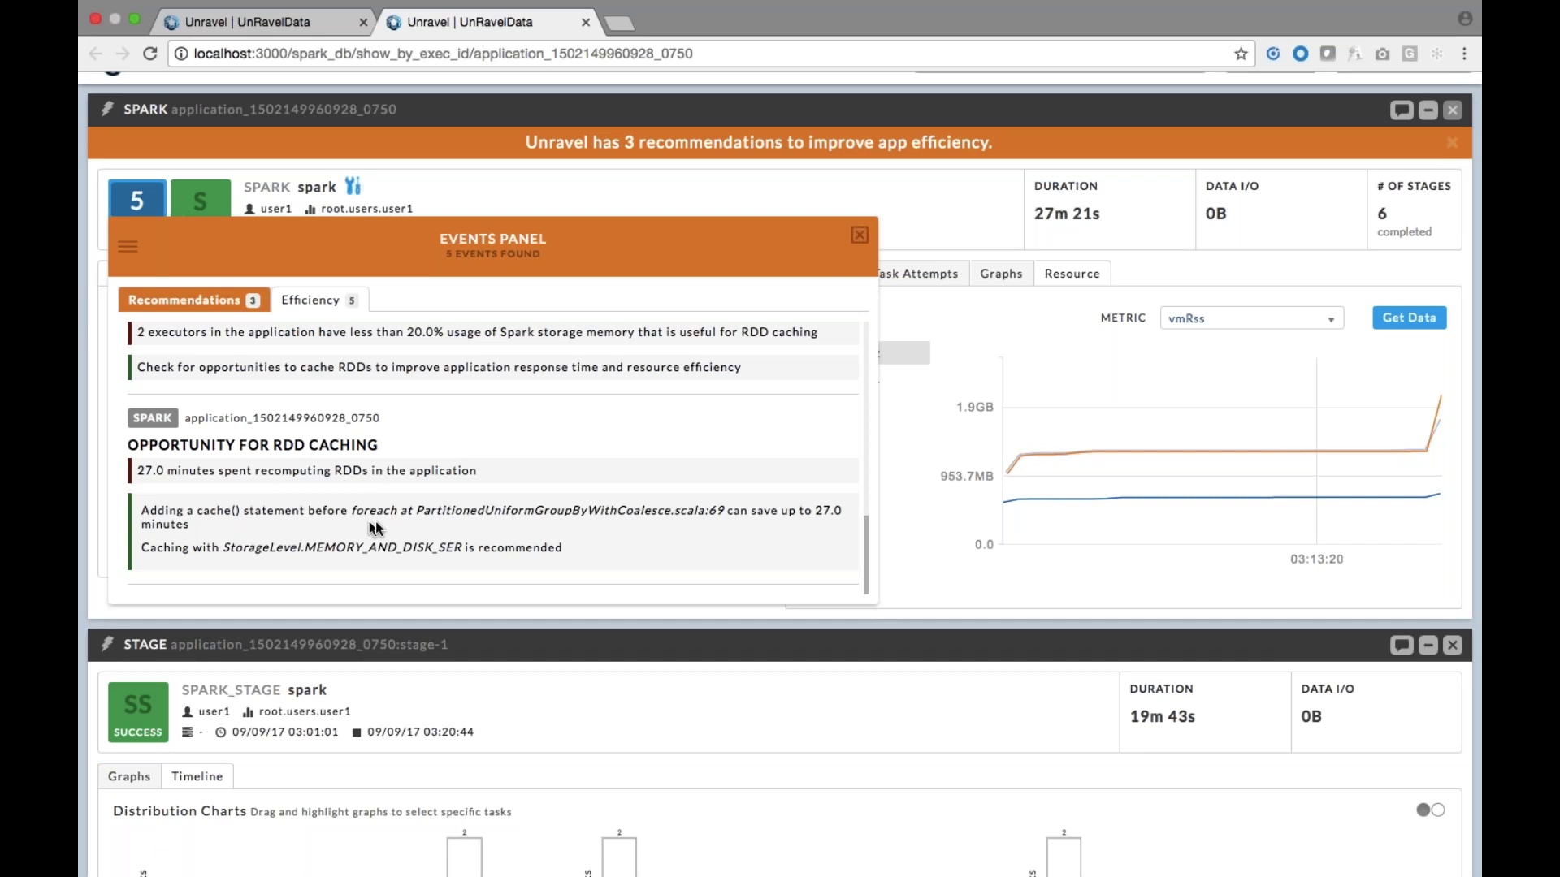
{"action": "left_click", "coordinate": [861, 236]}
Search the application's configuration properties for app.name and copy the full value of spark.app.name
{"action": "left_click", "coordinate": [575, 273]}
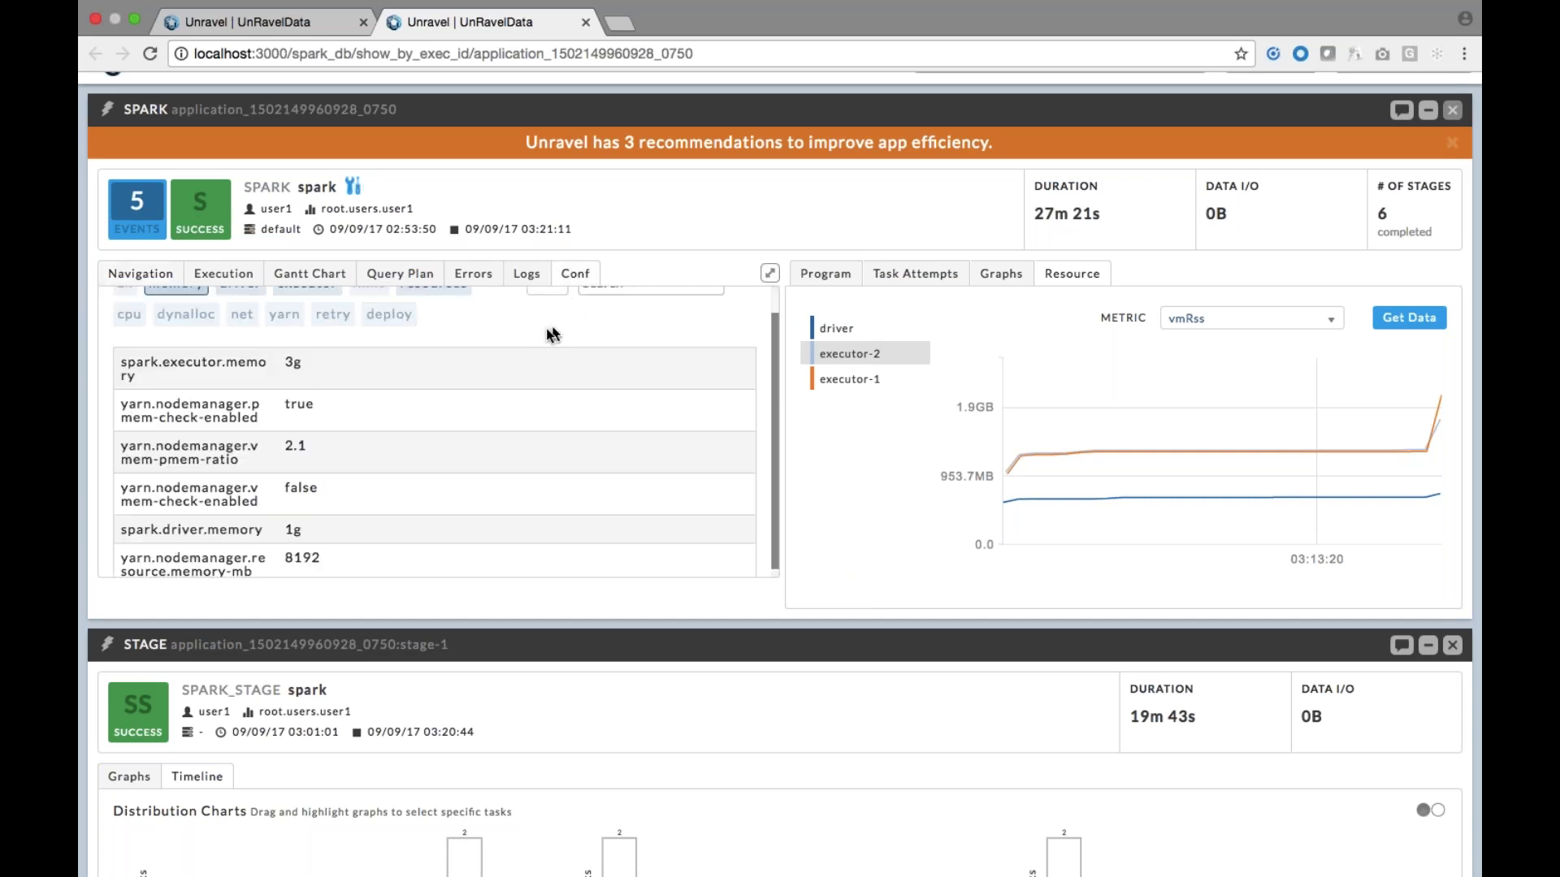
{"action": "scroll", "coordinate": [612, 320], "scroll_direction": "up", "scroll_amount": 5}
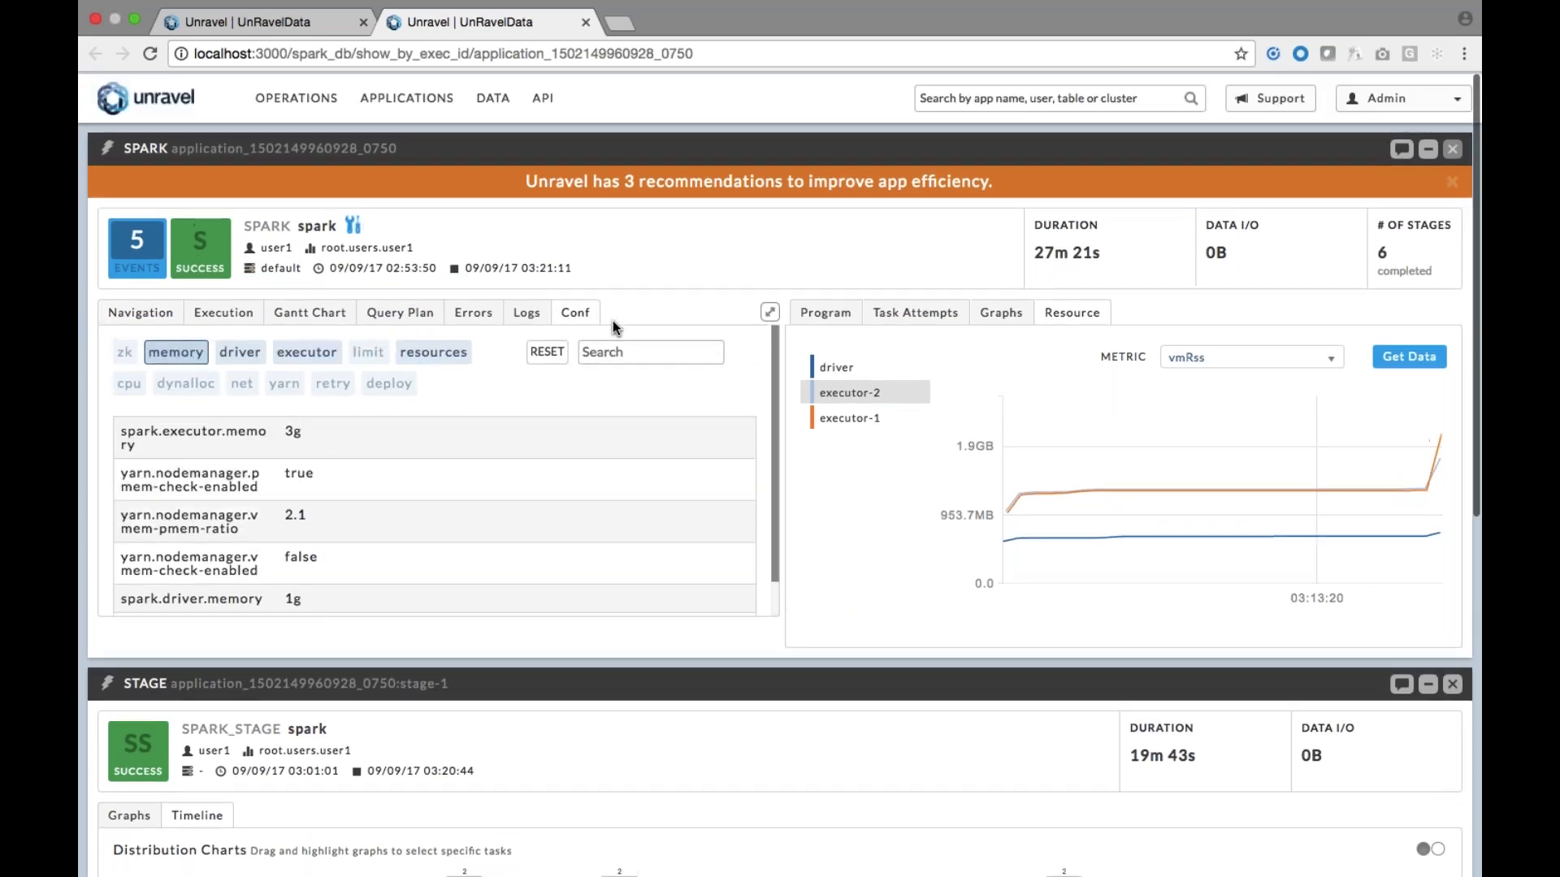
{"action": "left_click", "coordinate": [599, 349]}
{"action": "type", "text": "app.name"}
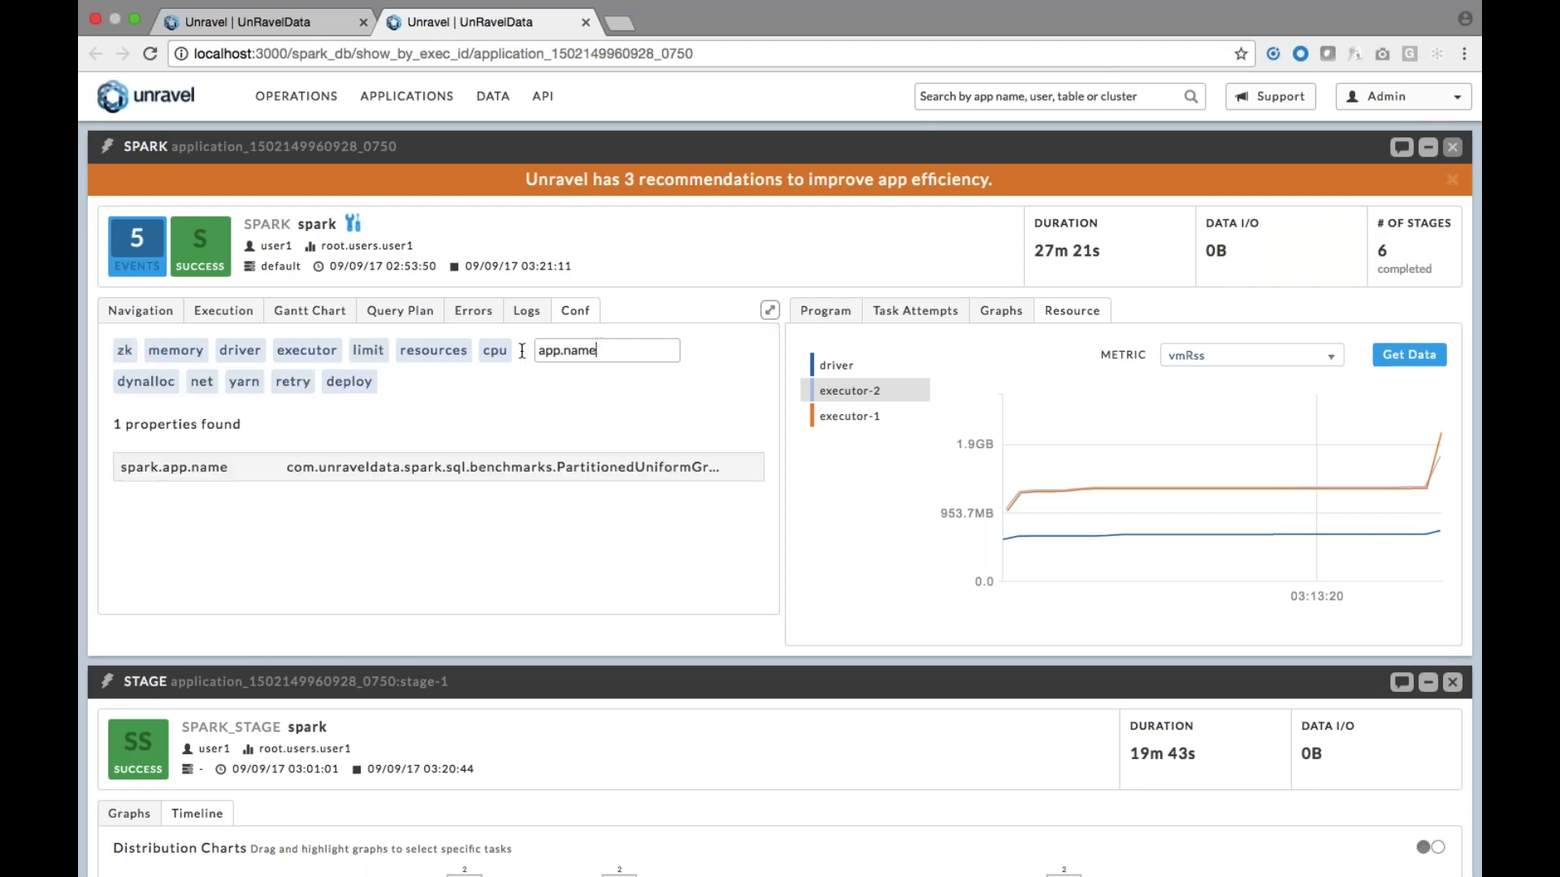
{"action": "left_click_drag", "start_coordinate": [287, 468], "coordinate": [408, 480]}
{"action": "key", "text": "super+c"}
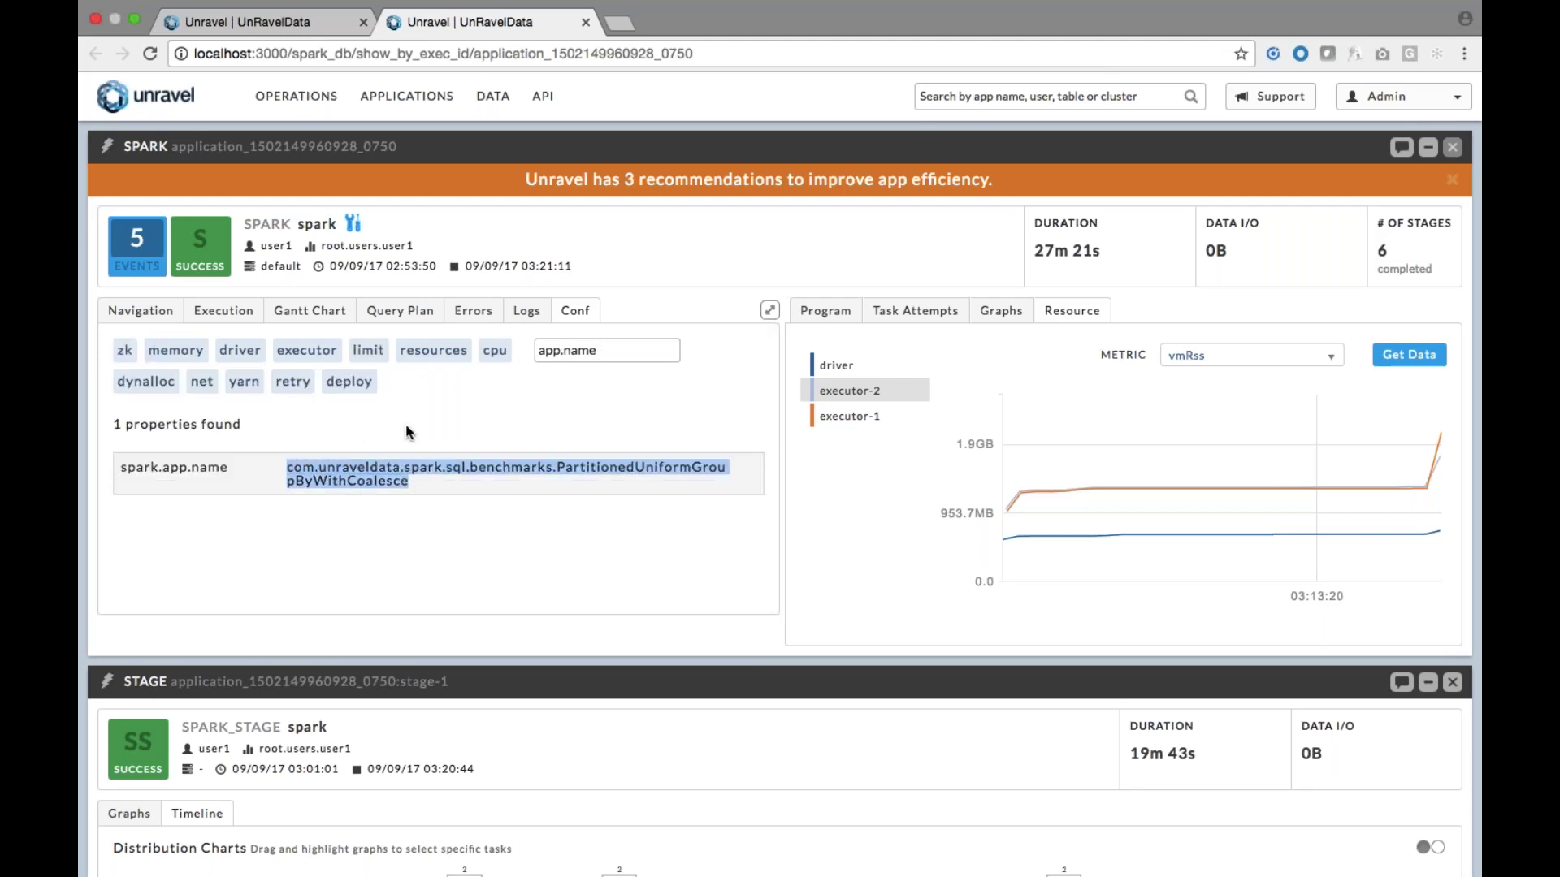
In the applications list, filter by the copied app name com.unraveldata.spark.sql.benchmarks.PartitionedUniformGroupByWithCoalesce to compare its runs
{"action": "left_click", "coordinate": [294, 25]}
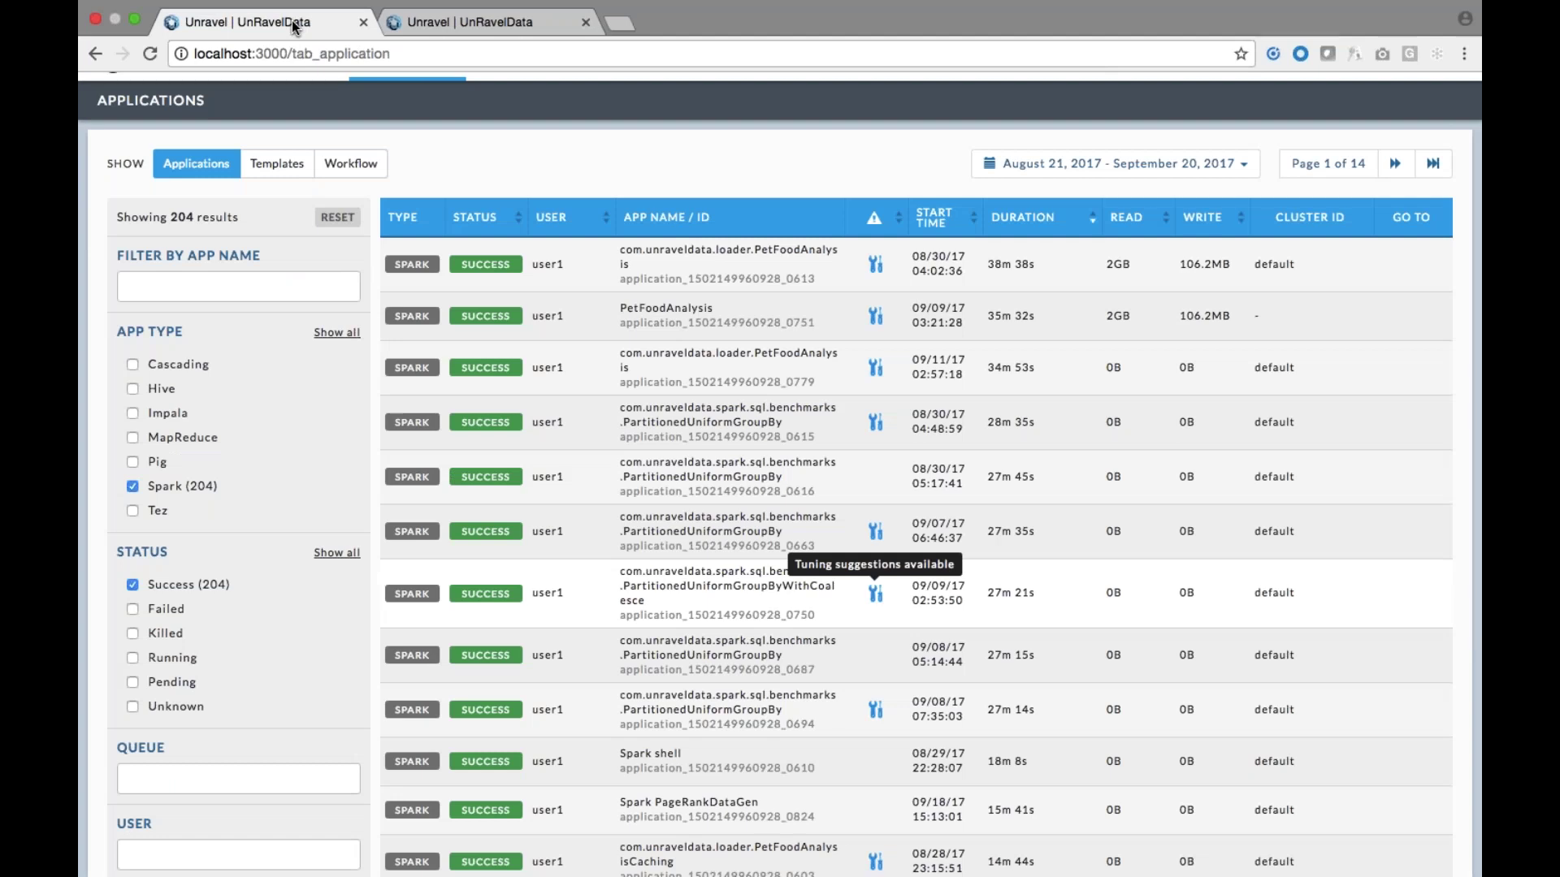
{"action": "left_click", "coordinate": [202, 287]}
{"action": "key", "text": "super+v"}
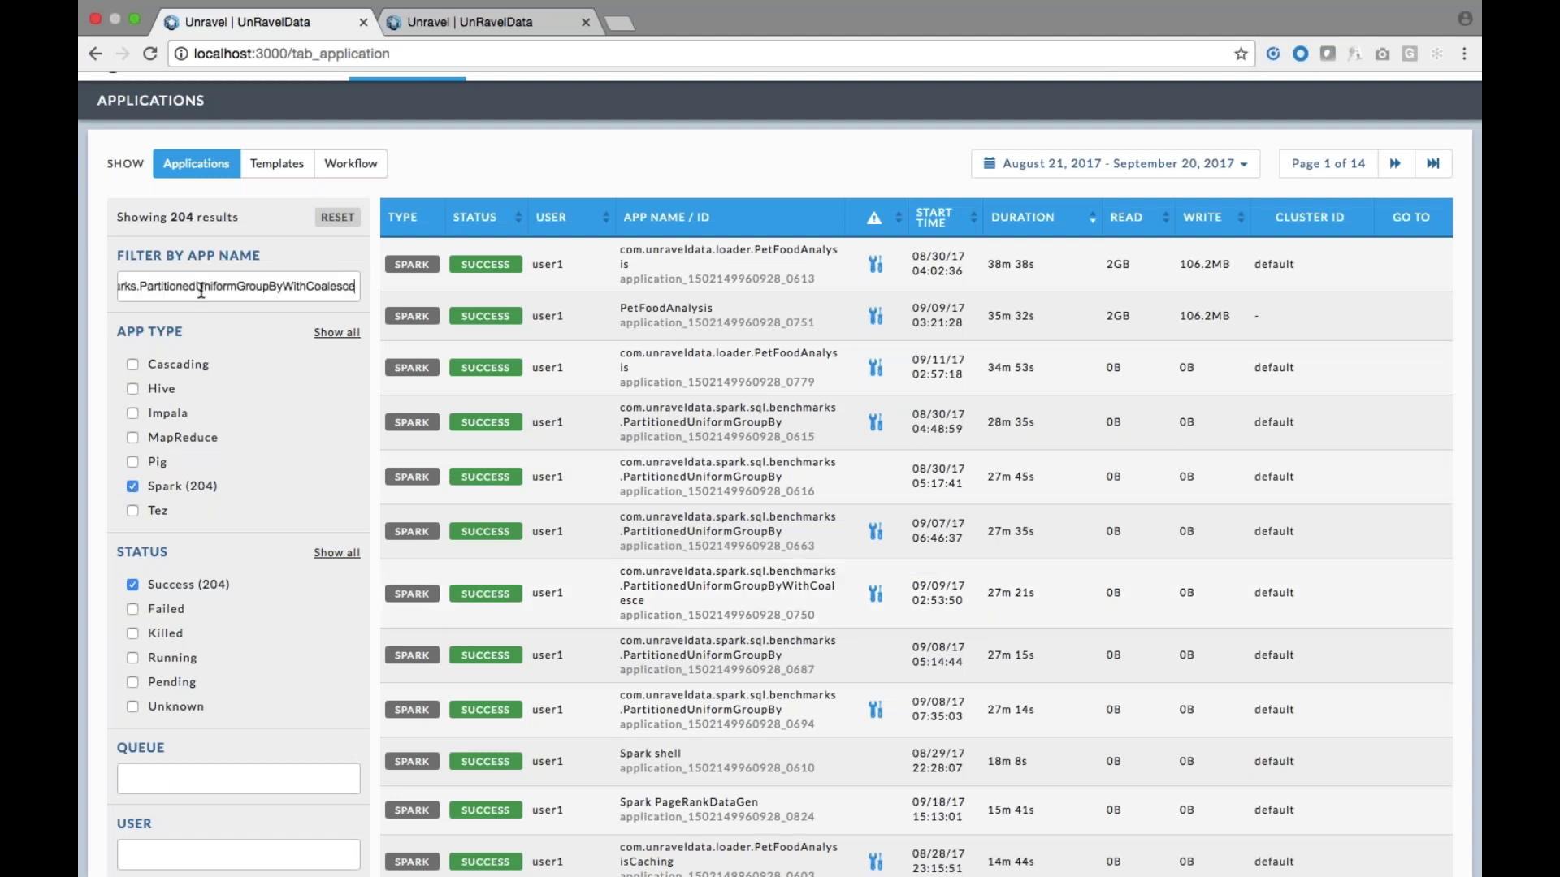
{"action": "key", "text": "Return"}
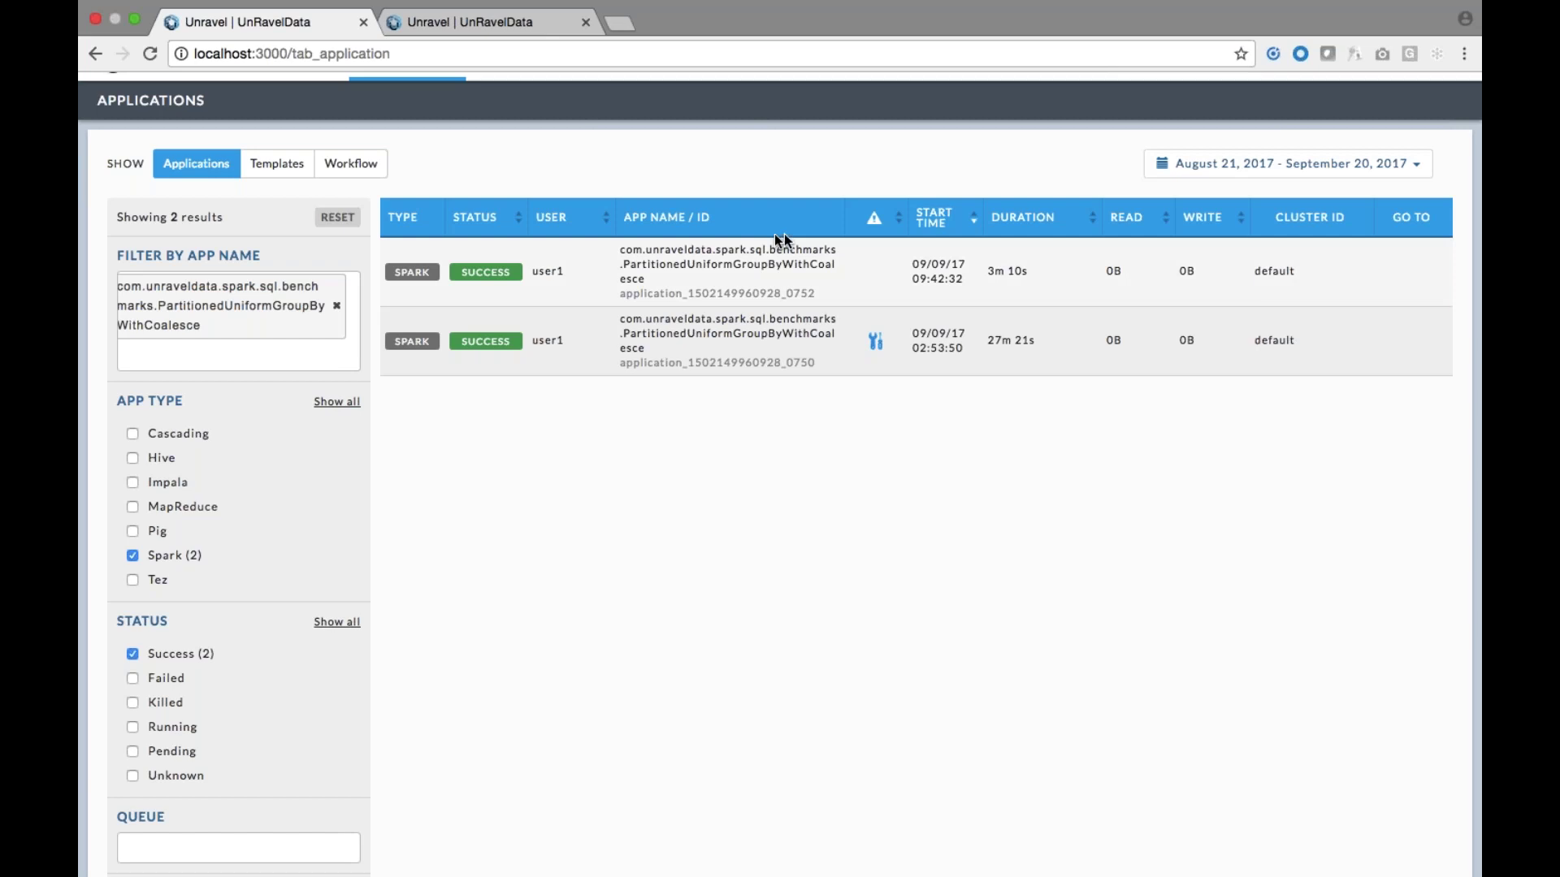
Clear the app name filter and restrict the Spark applications list to failed runs only
{"action": "left_click", "coordinate": [338, 308]}
{"action": "left_click", "coordinate": [337, 308]}
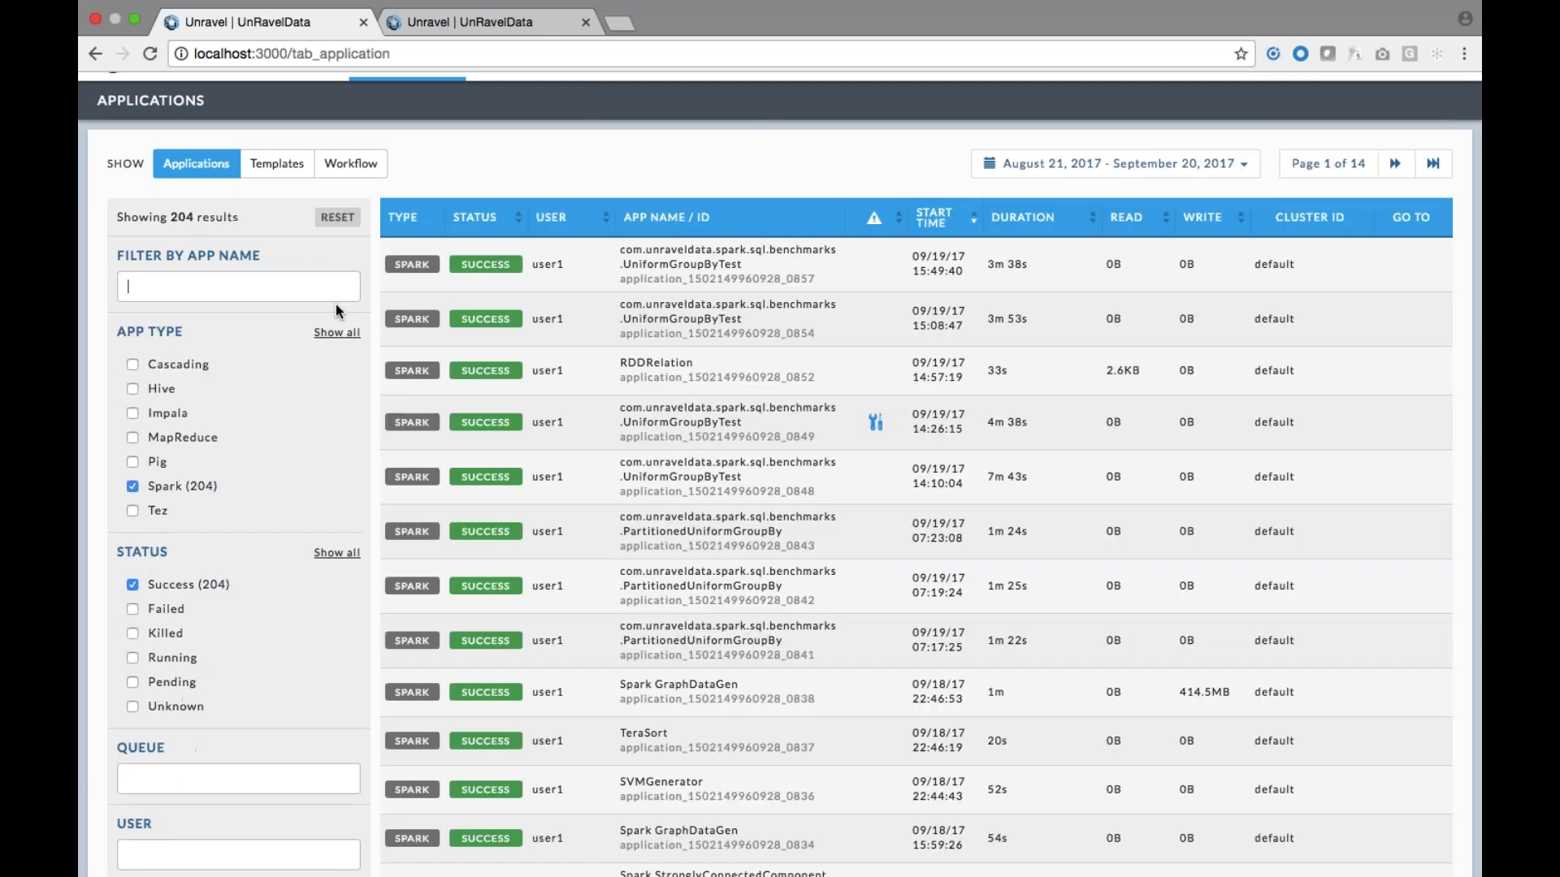
{"action": "left_click", "coordinate": [349, 611]}
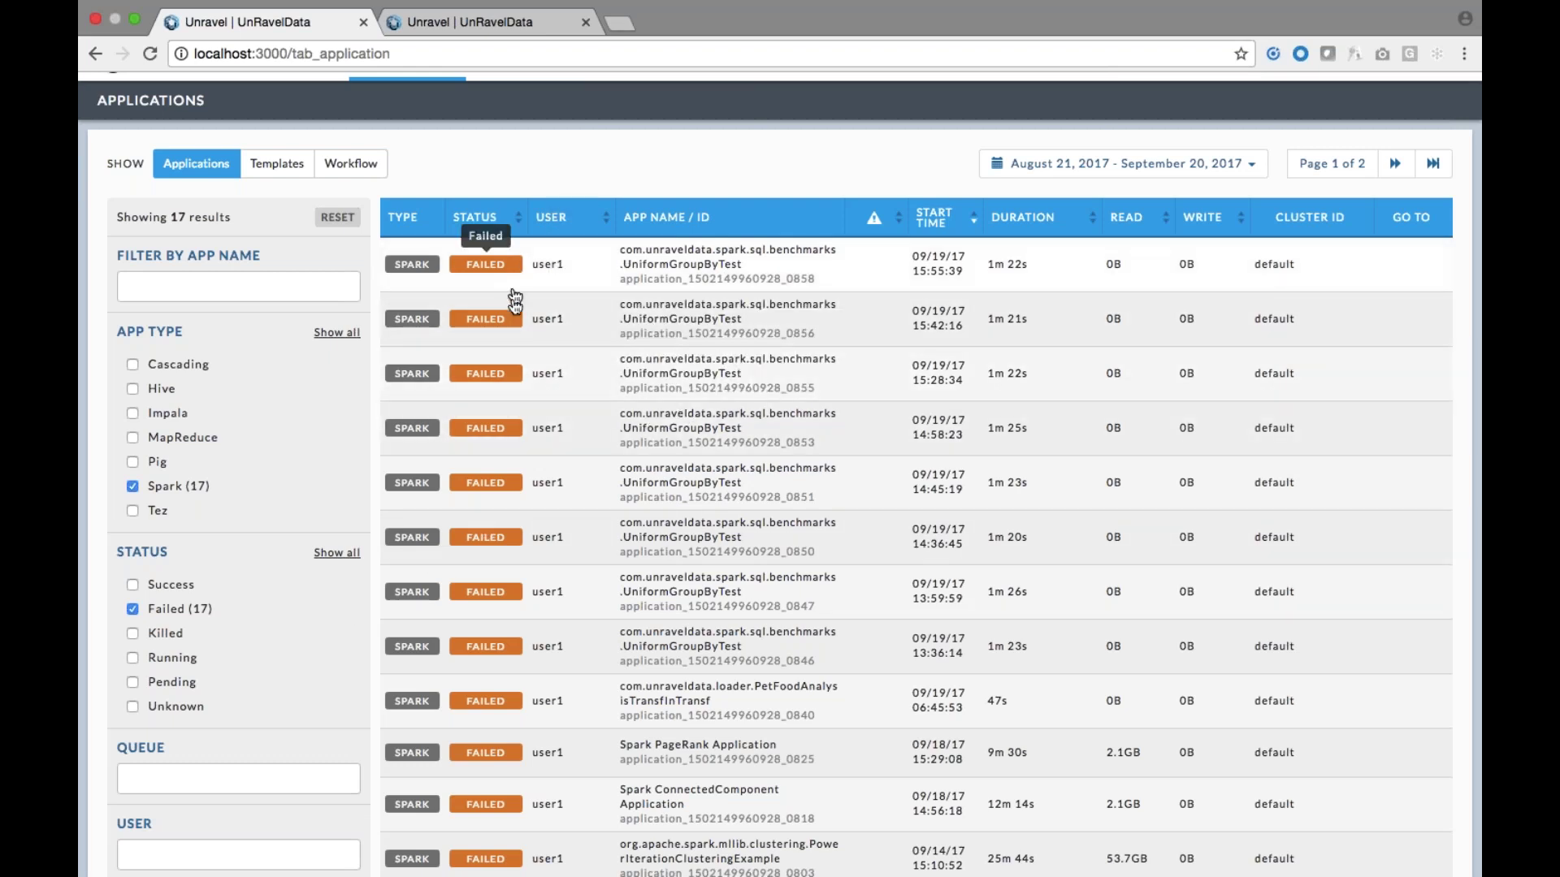
{"action": "left_click", "coordinate": [655, 323]}
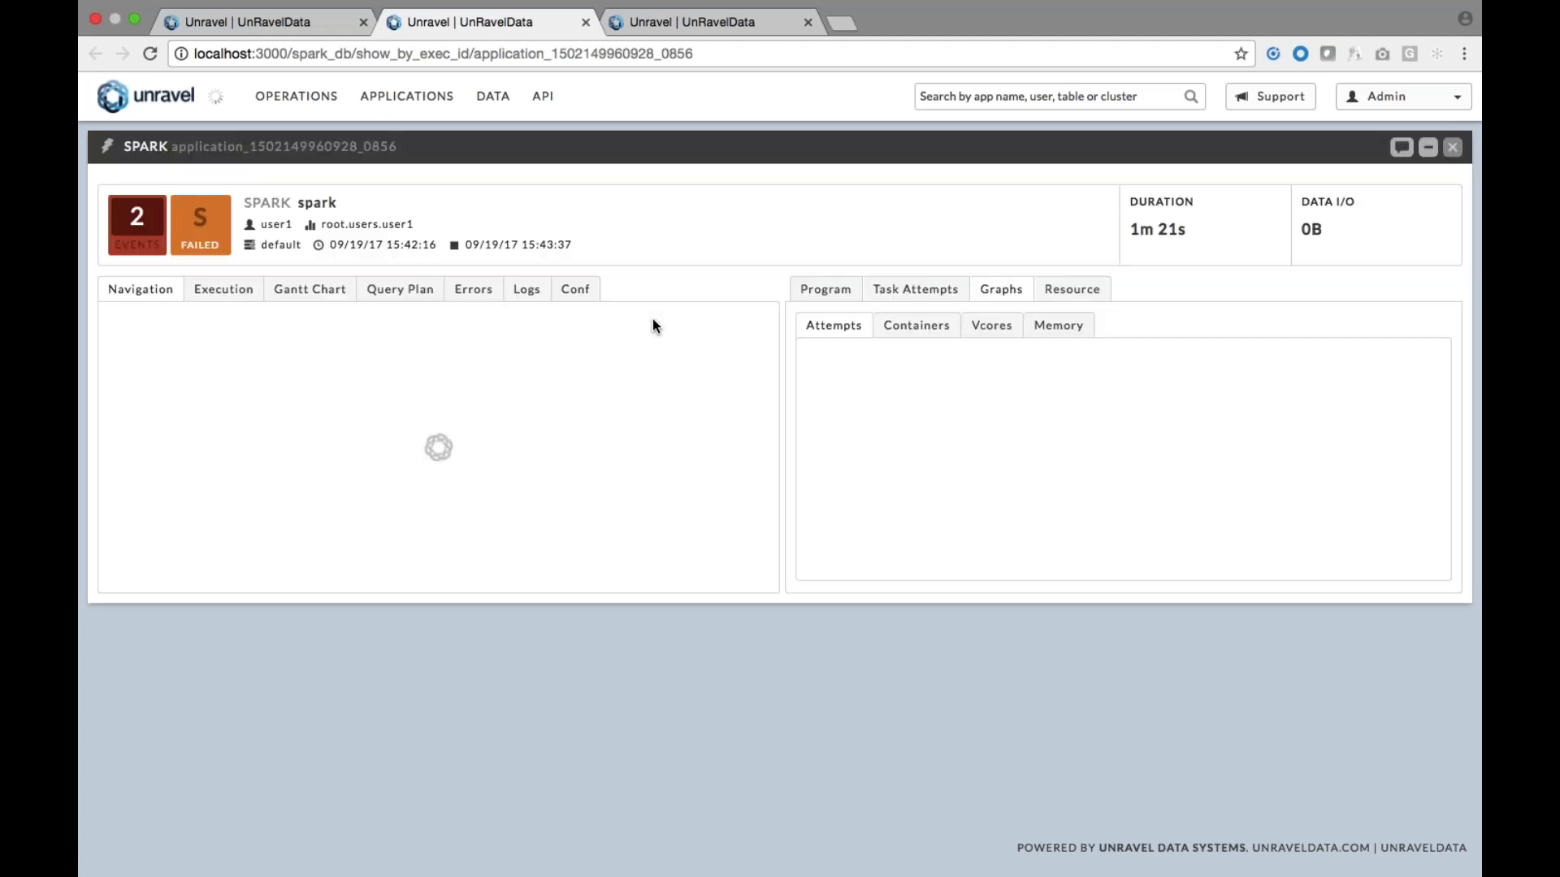
{"action": "left_click", "coordinate": [825, 294]}
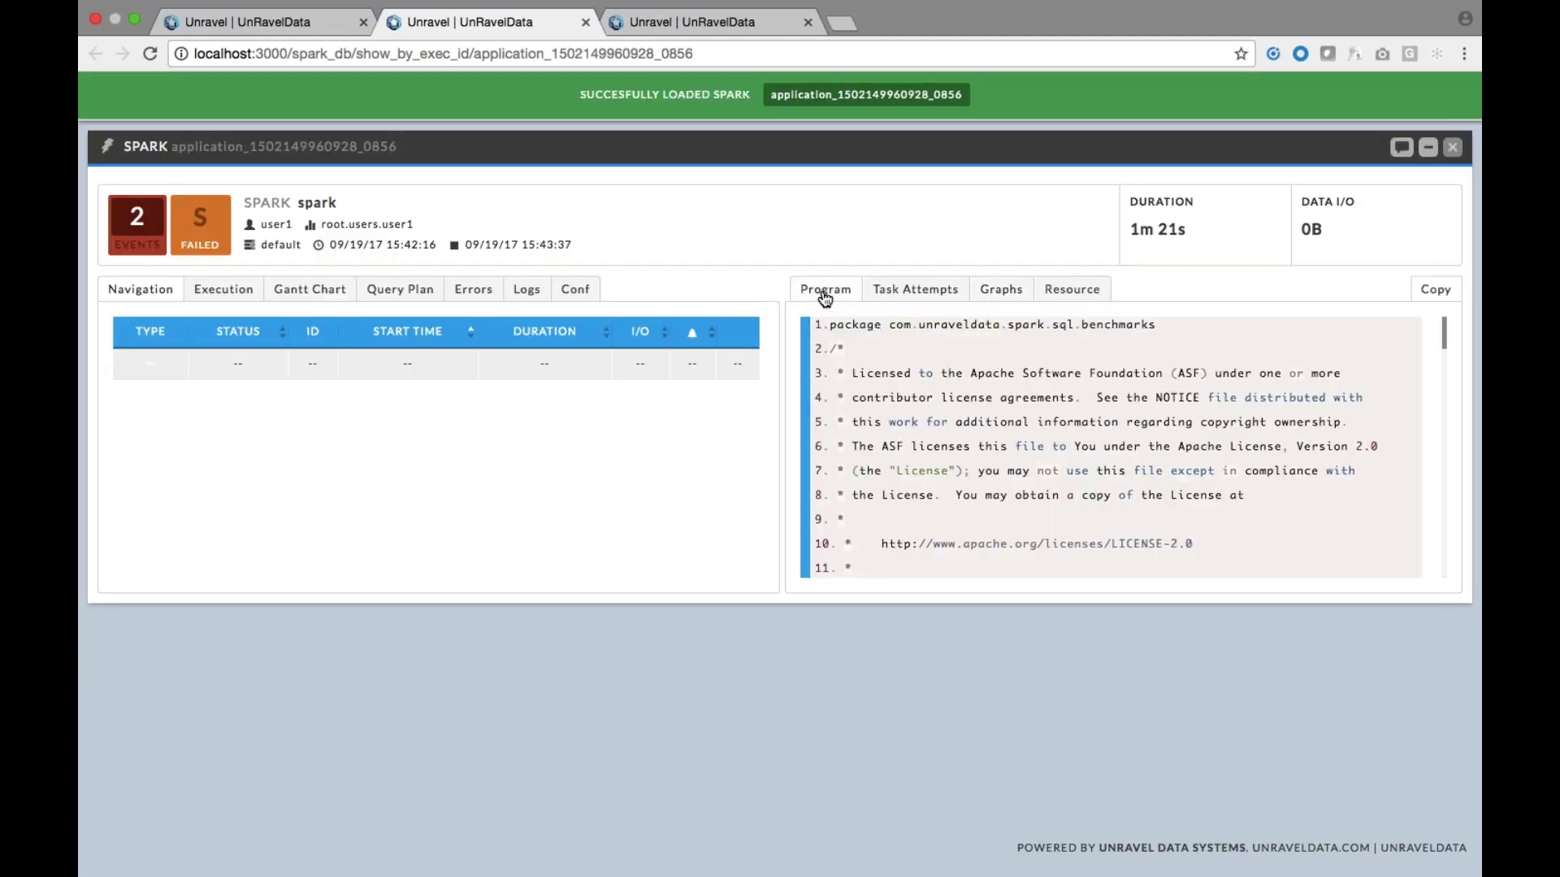
{"action": "scroll", "coordinate": [941, 450], "scroll_direction": "down", "scroll_amount": 3}
{"action": "scroll", "coordinate": [940, 456], "scroll_direction": "down", "scroll_amount": 2}
{"action": "scroll", "coordinate": [940, 450], "scroll_direction": "up", "scroll_amount": 2}
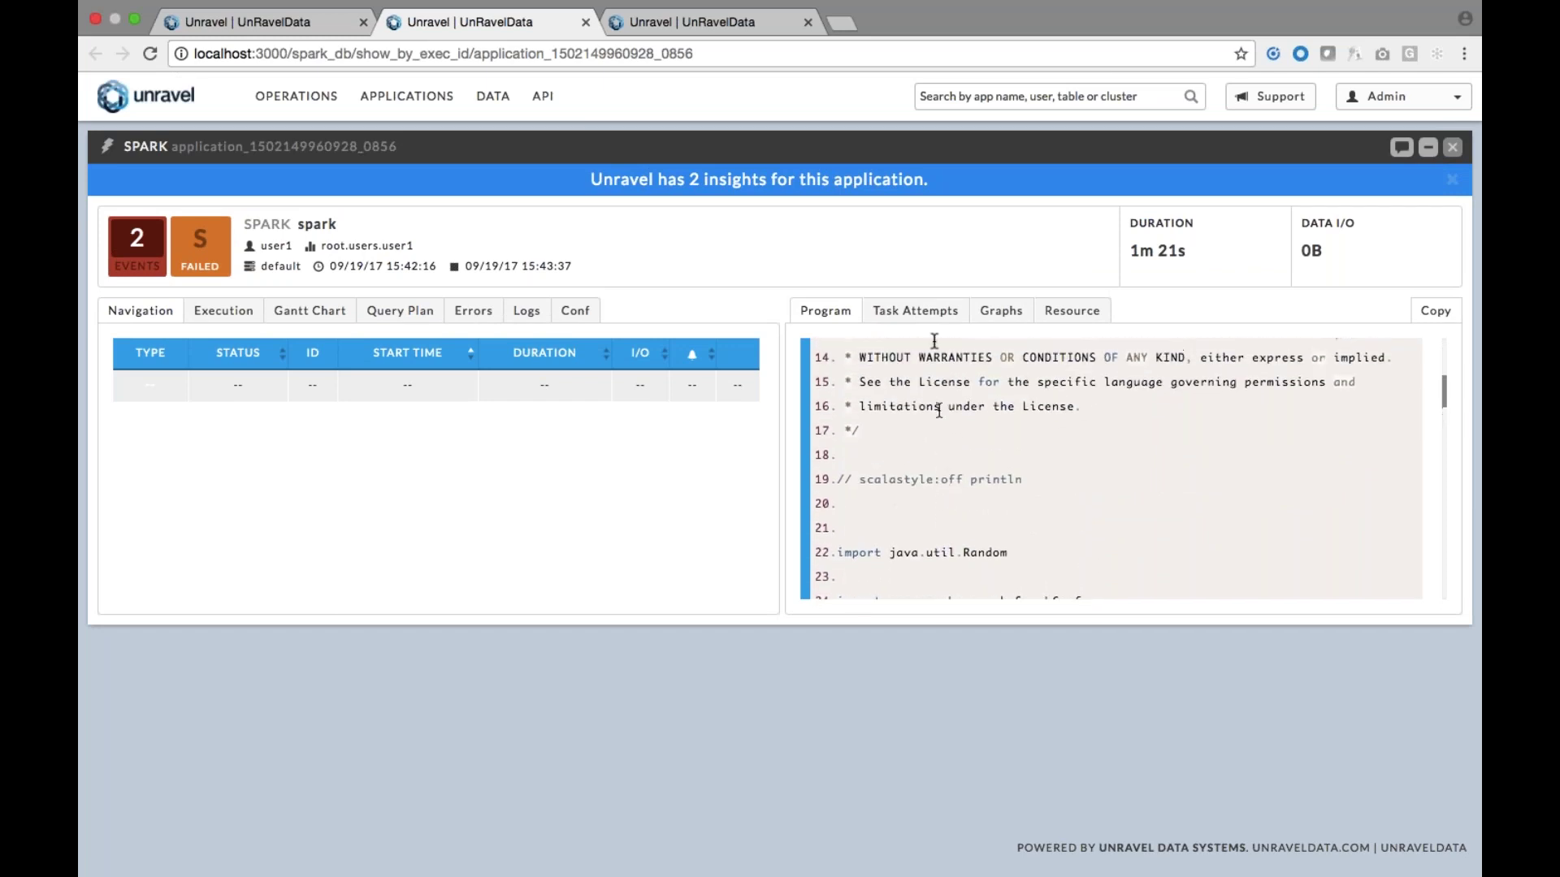
Check the failed application's task attempts and its systemCpuLoad resource chart for the driver and executors
{"action": "left_click", "coordinate": [937, 317]}
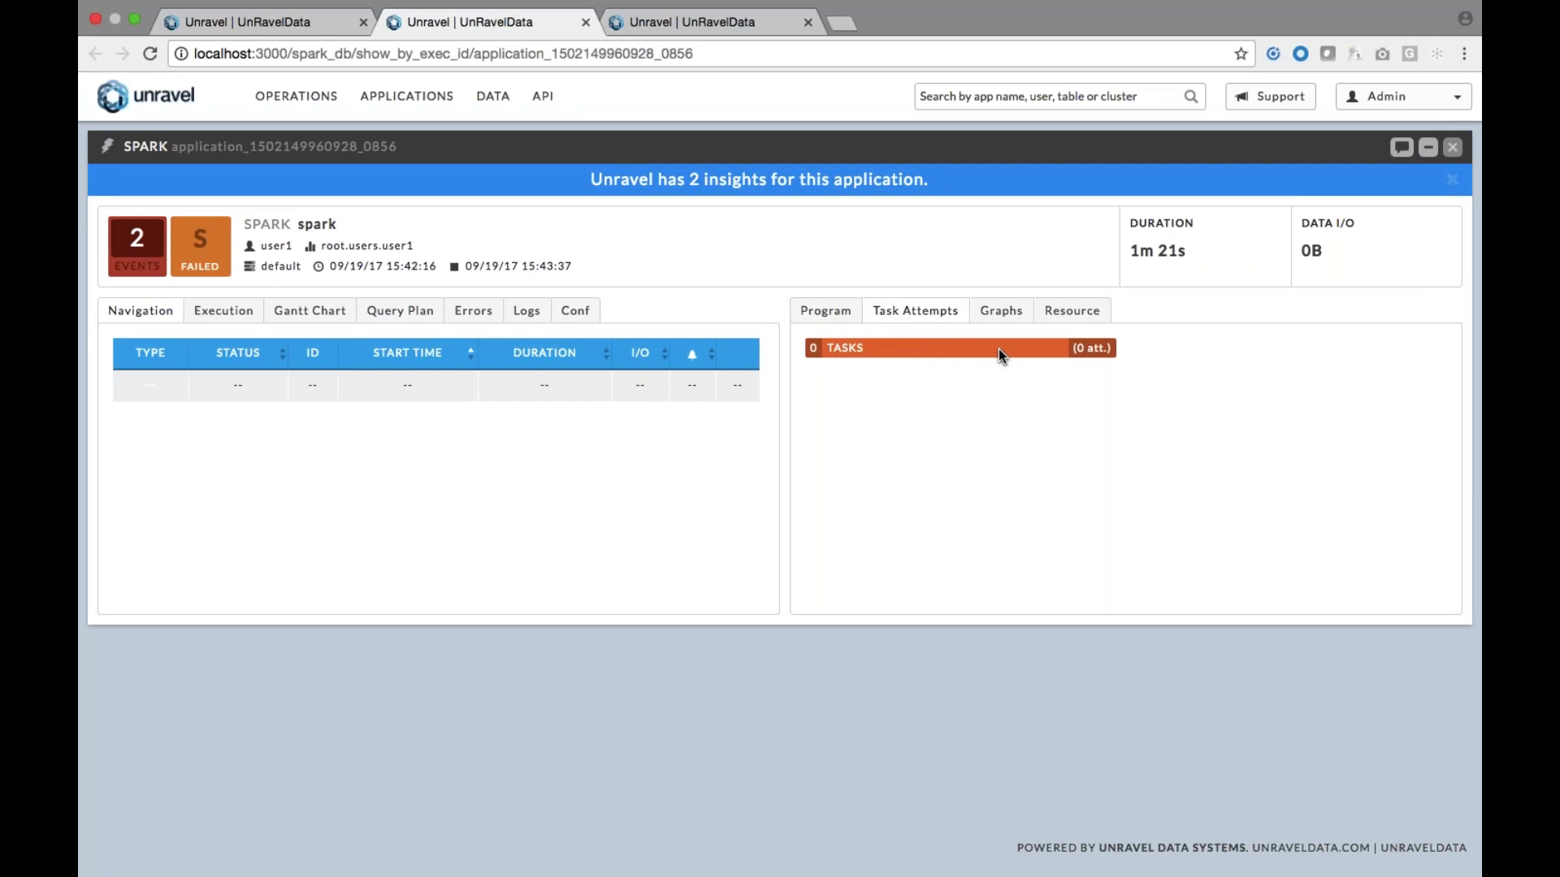
{"action": "left_click", "coordinate": [1069, 314]}
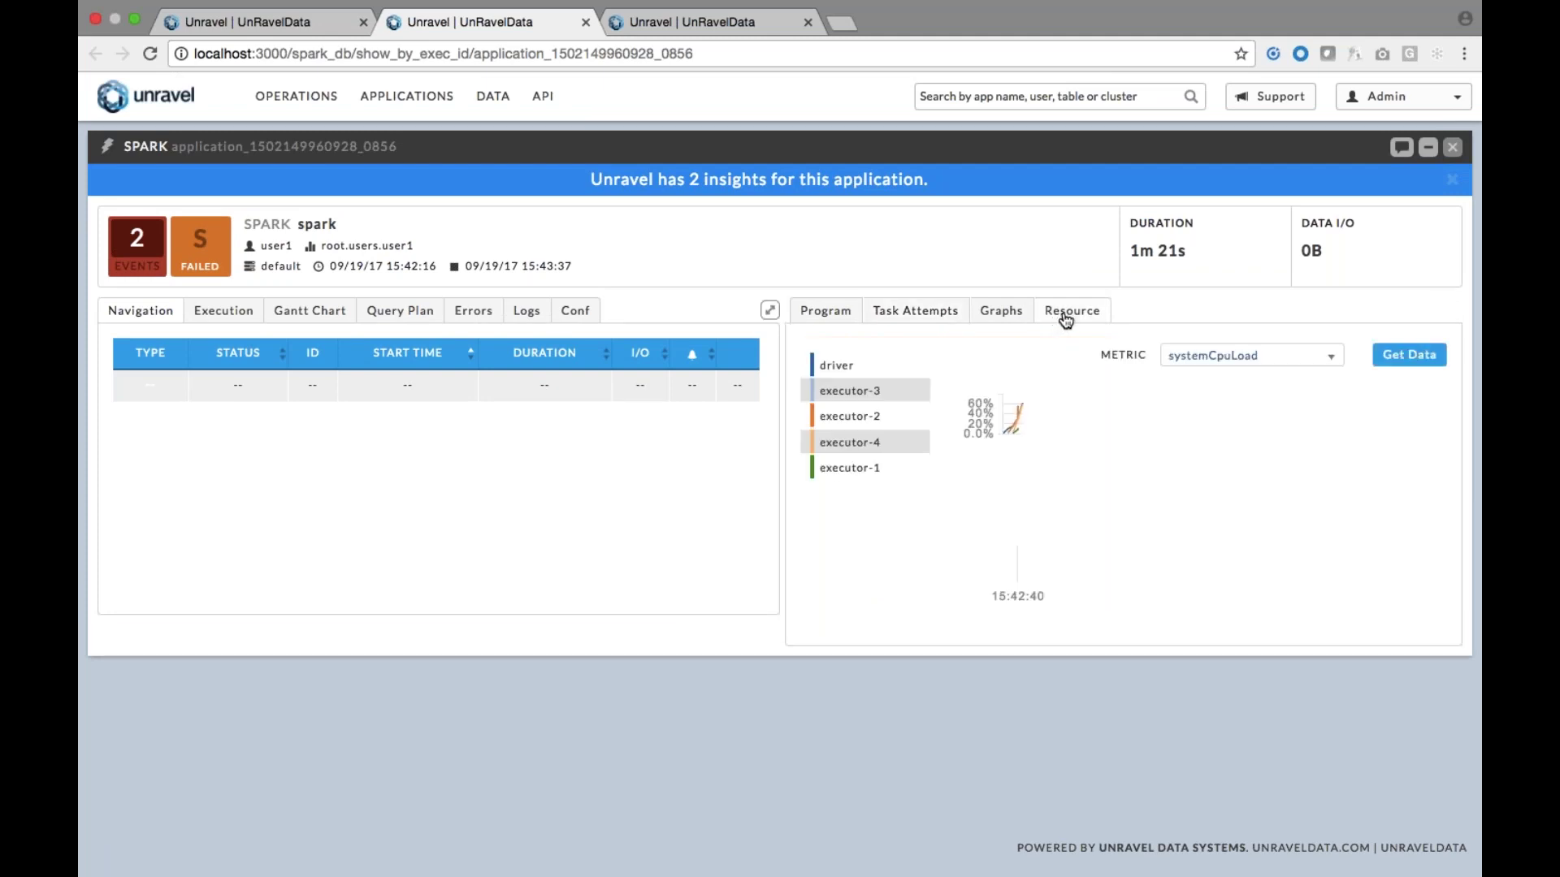
{"action": "left_click", "coordinate": [890, 396]}
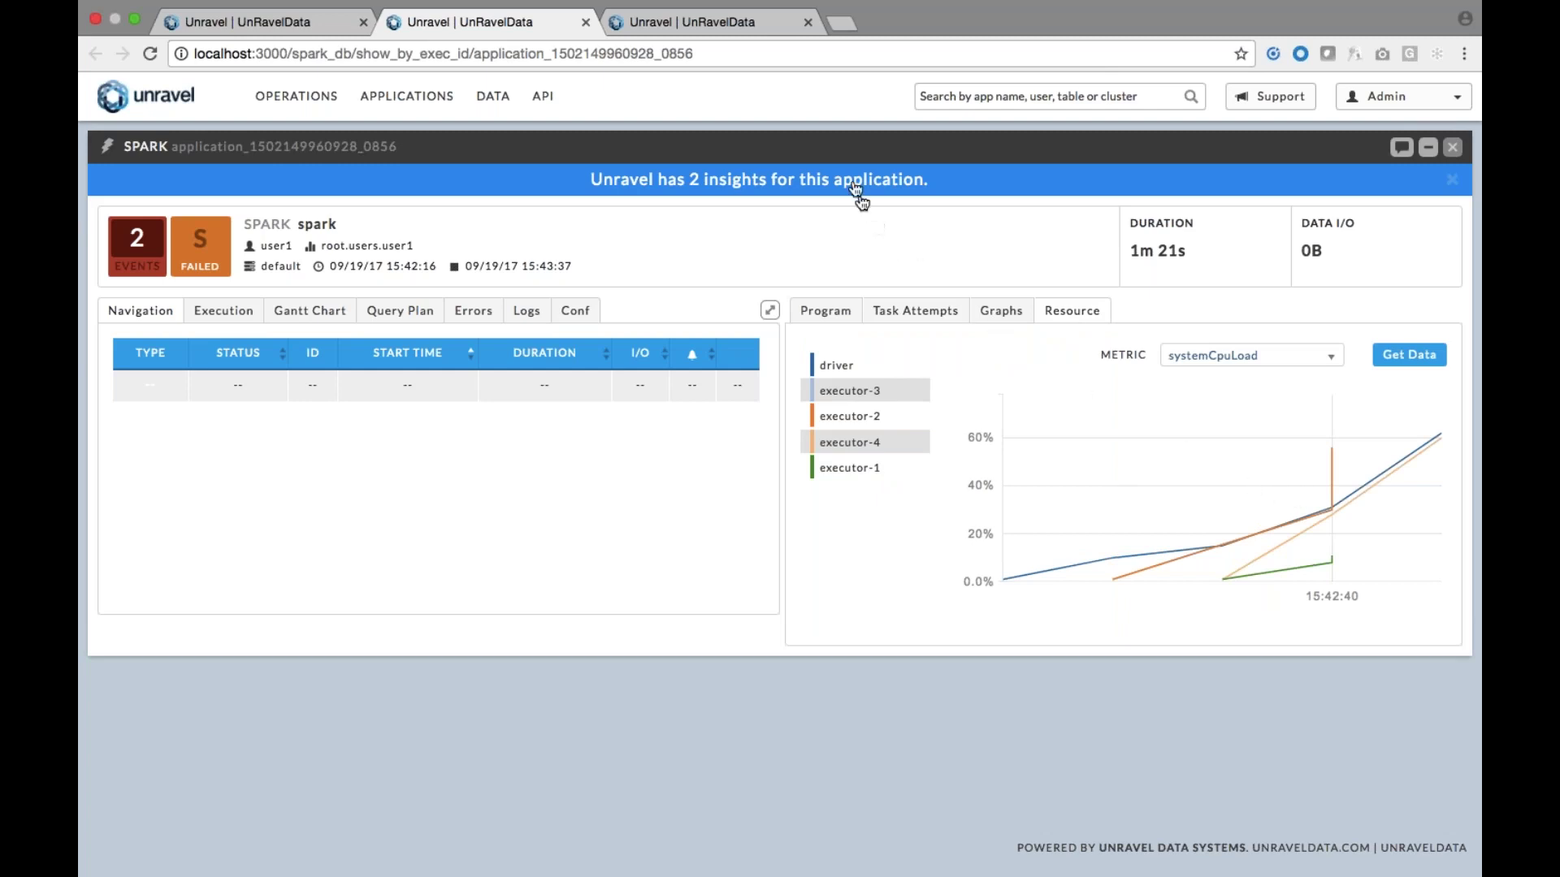
Read the failed application's failure insight, close it, and chart the maxHeap metric to inspect the executors' maximum heap
{"action": "left_click", "coordinate": [850, 182]}
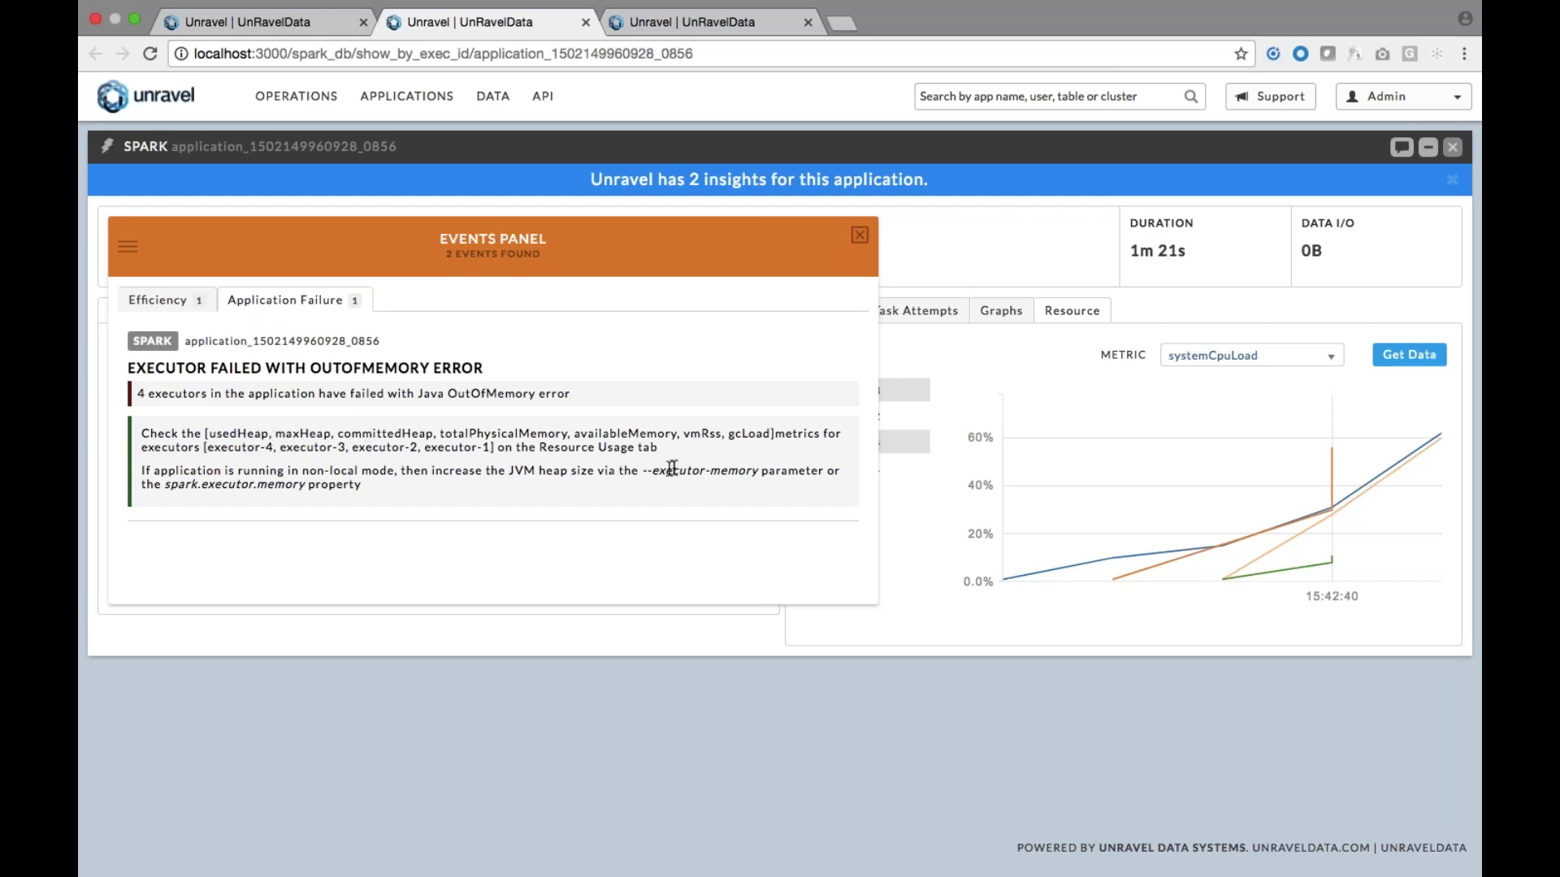
{"action": "left_click", "coordinate": [860, 236]}
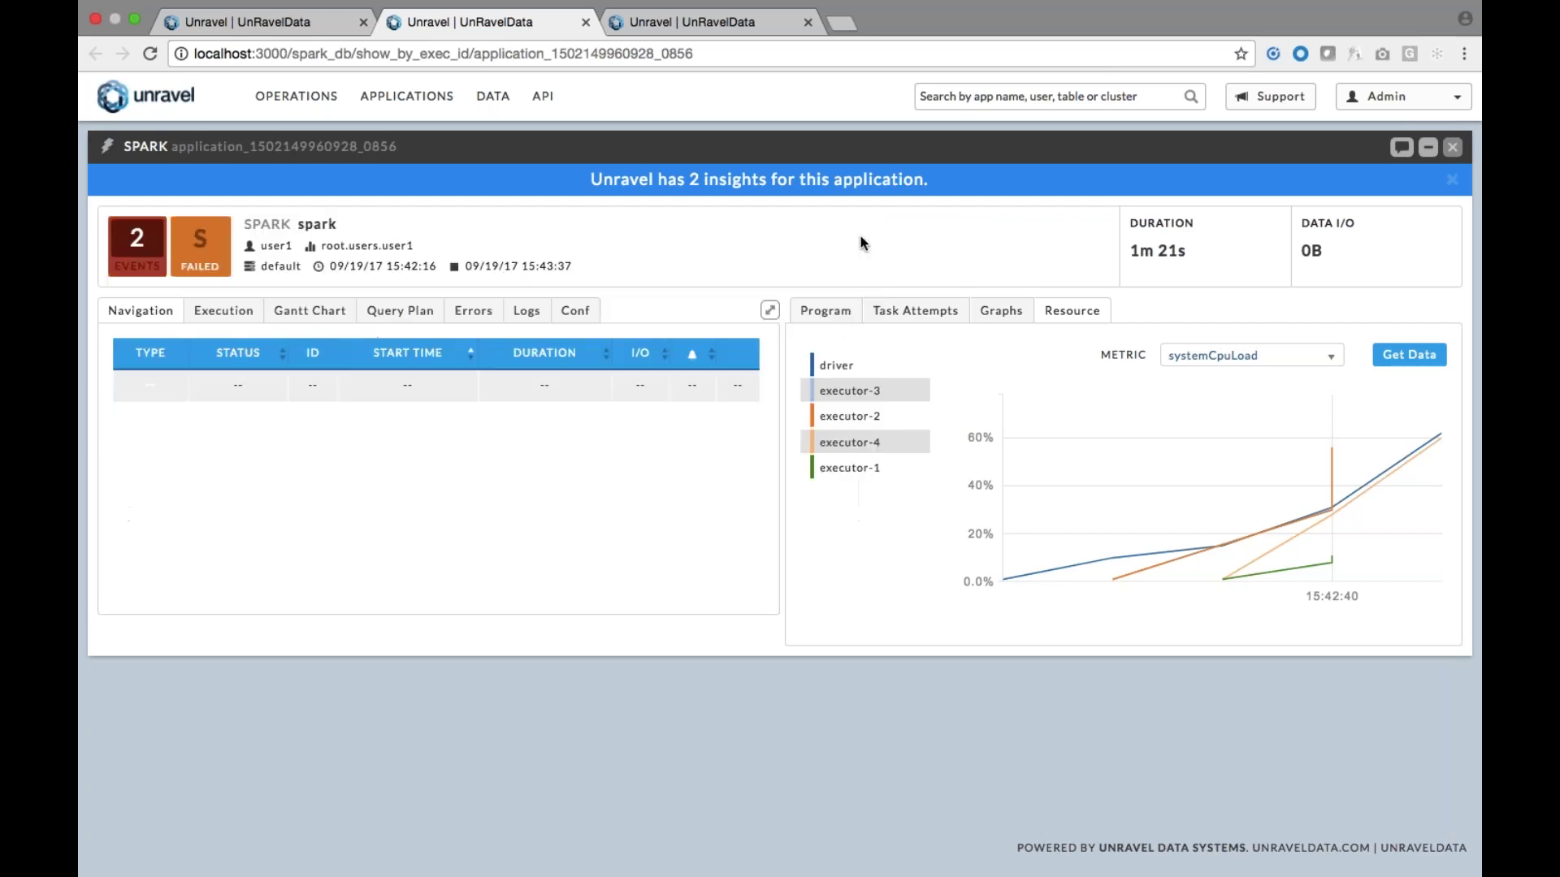
{"action": "left_click", "coordinate": [1321, 357]}
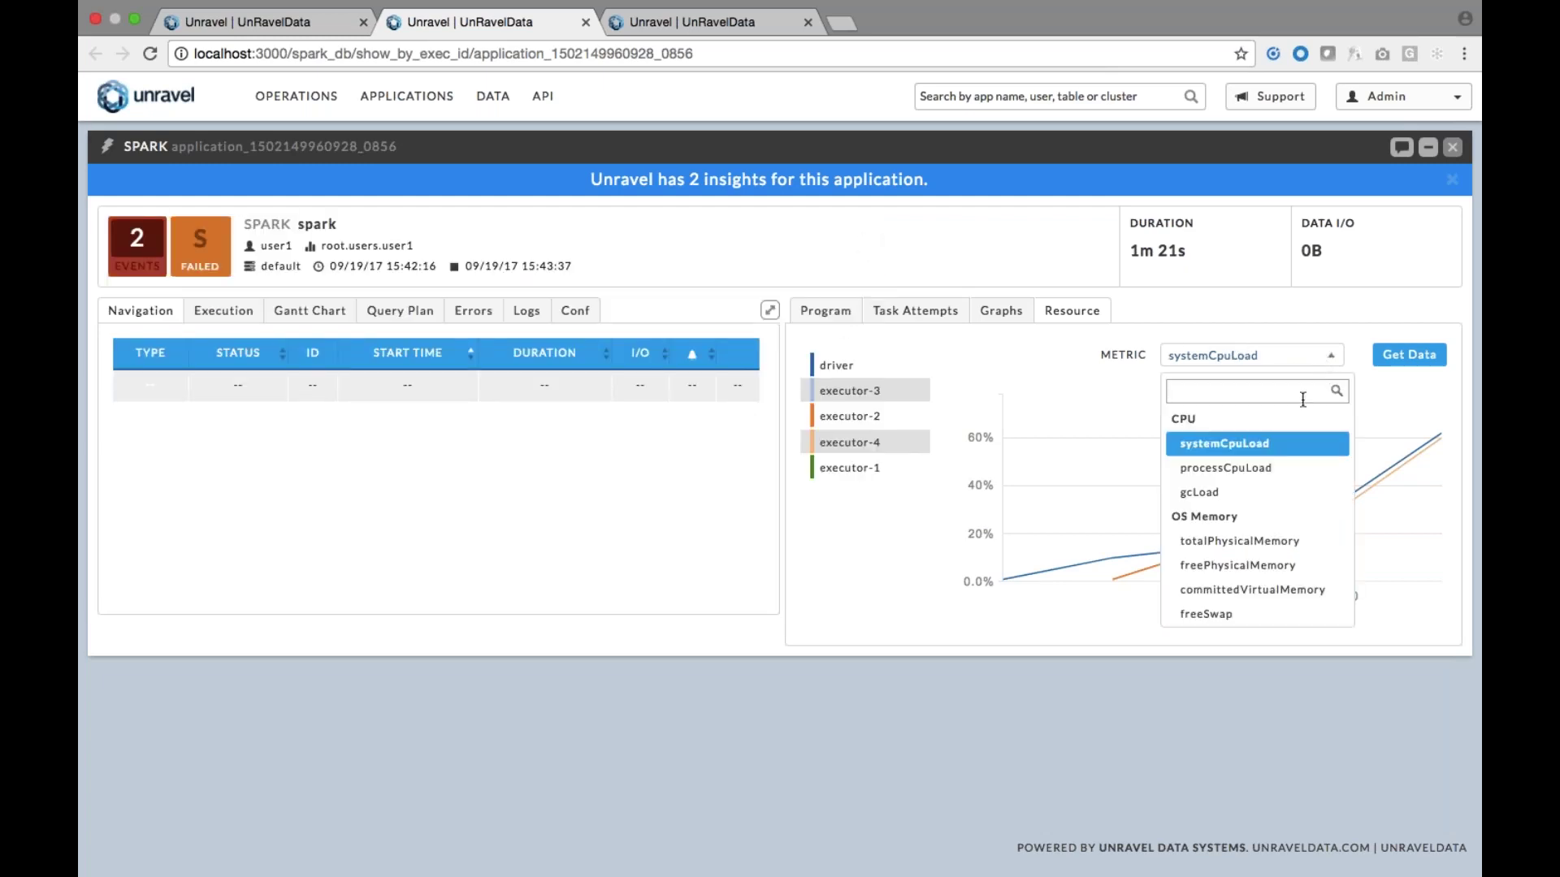
{"action": "scroll", "coordinate": [1255, 504], "scroll_direction": "down", "scroll_amount": 4}
{"action": "scroll", "coordinate": [1271, 514], "scroll_direction": "down", "scroll_amount": 3}
{"action": "left_click", "coordinate": [1268, 514]}
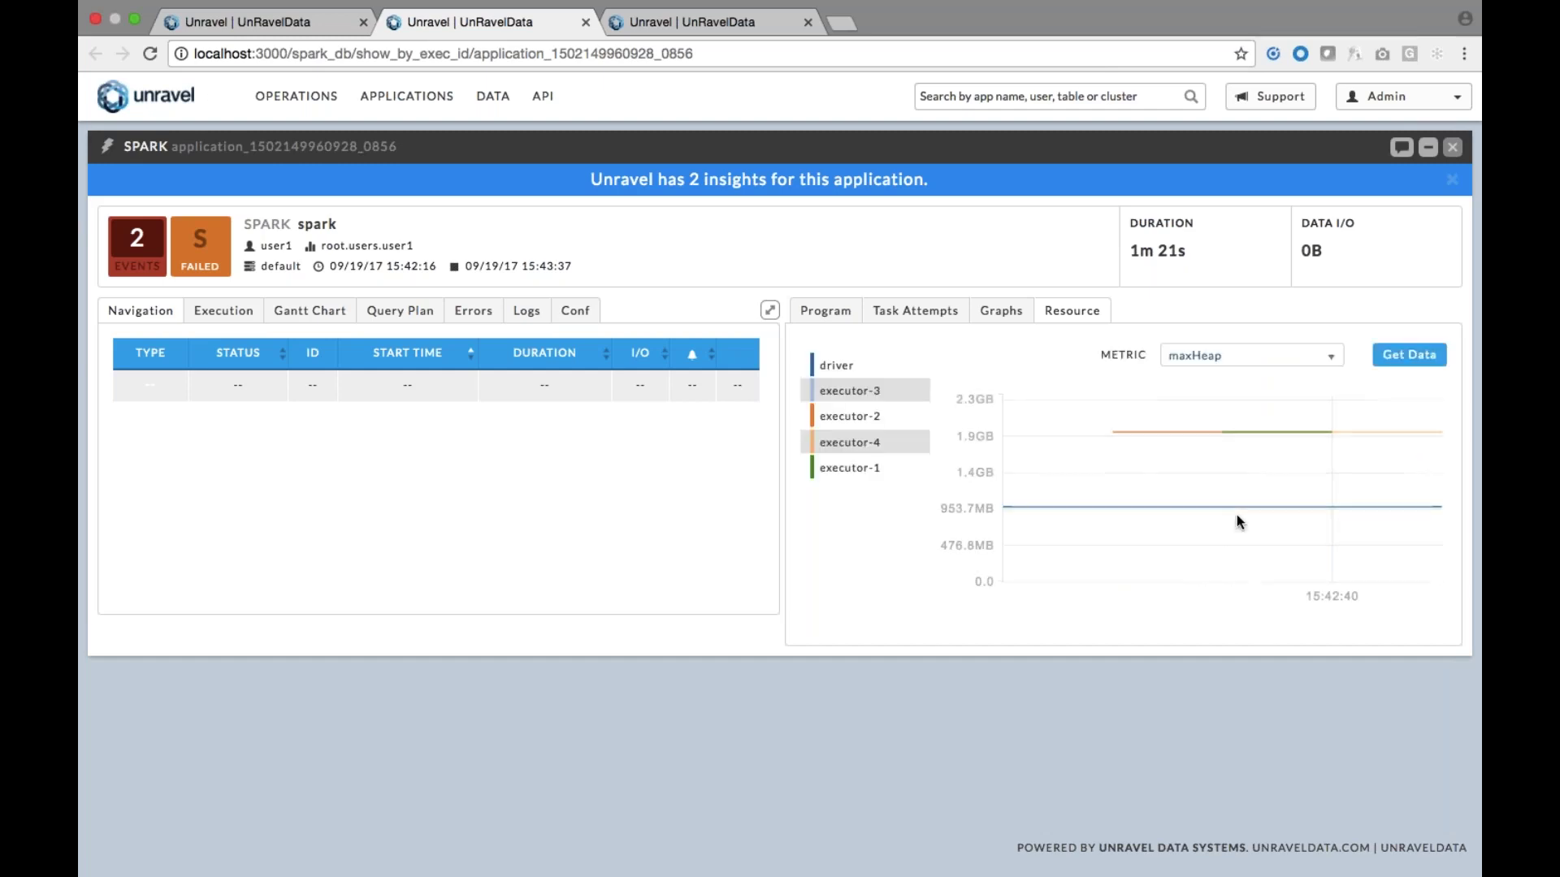
{"action": "mouse_move", "coordinate": [1207, 416]}
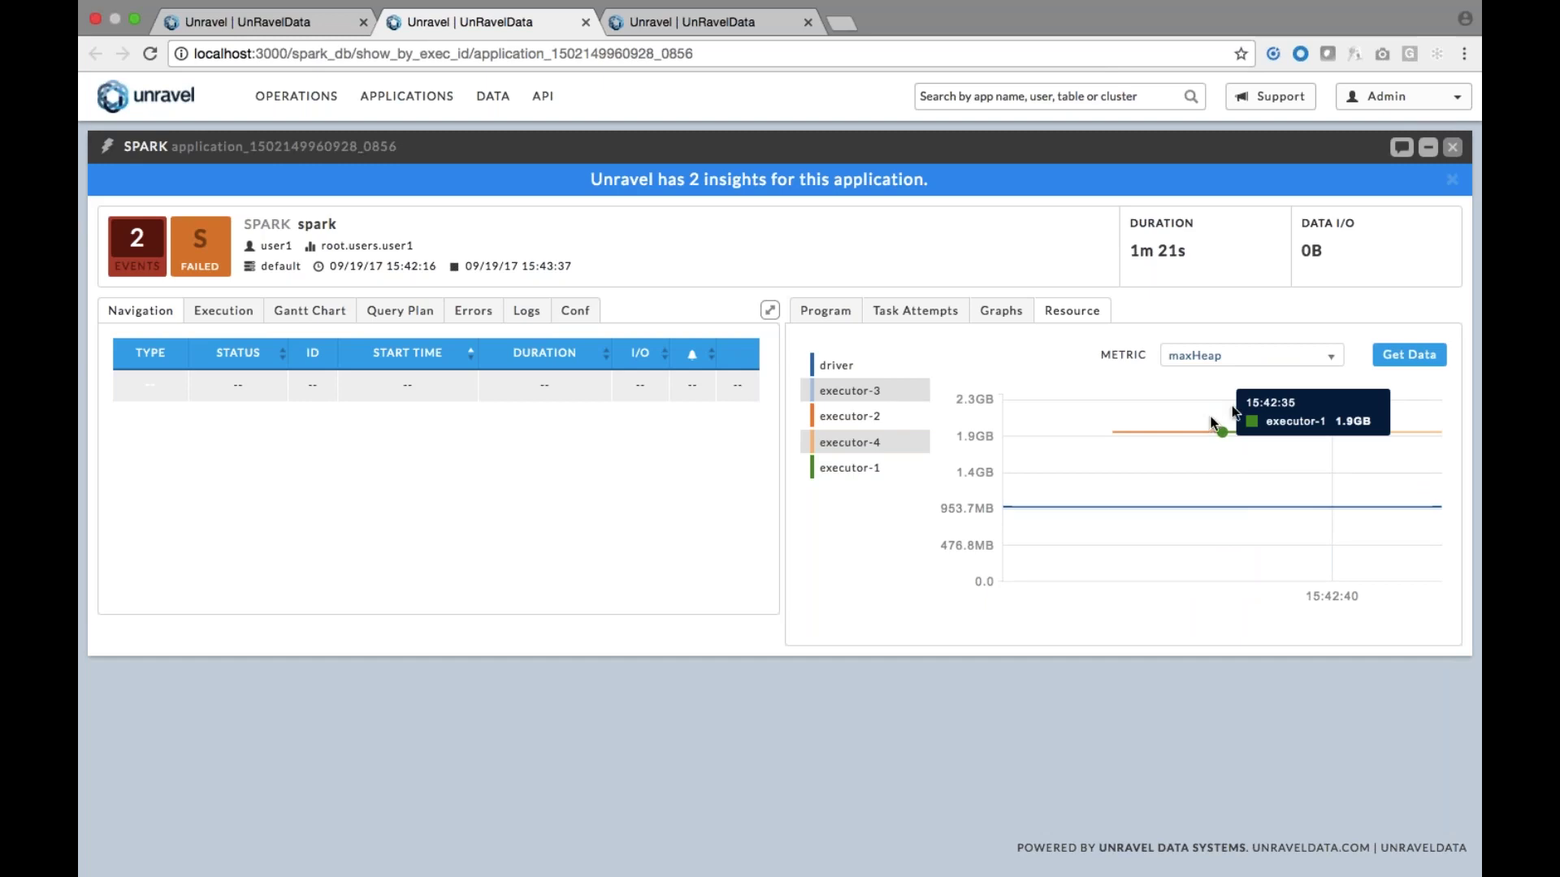
Switch the resource chart to the usedHeap metric and examine how the executors' heap usage develops up to the failure
{"action": "left_click", "coordinate": [1324, 358]}
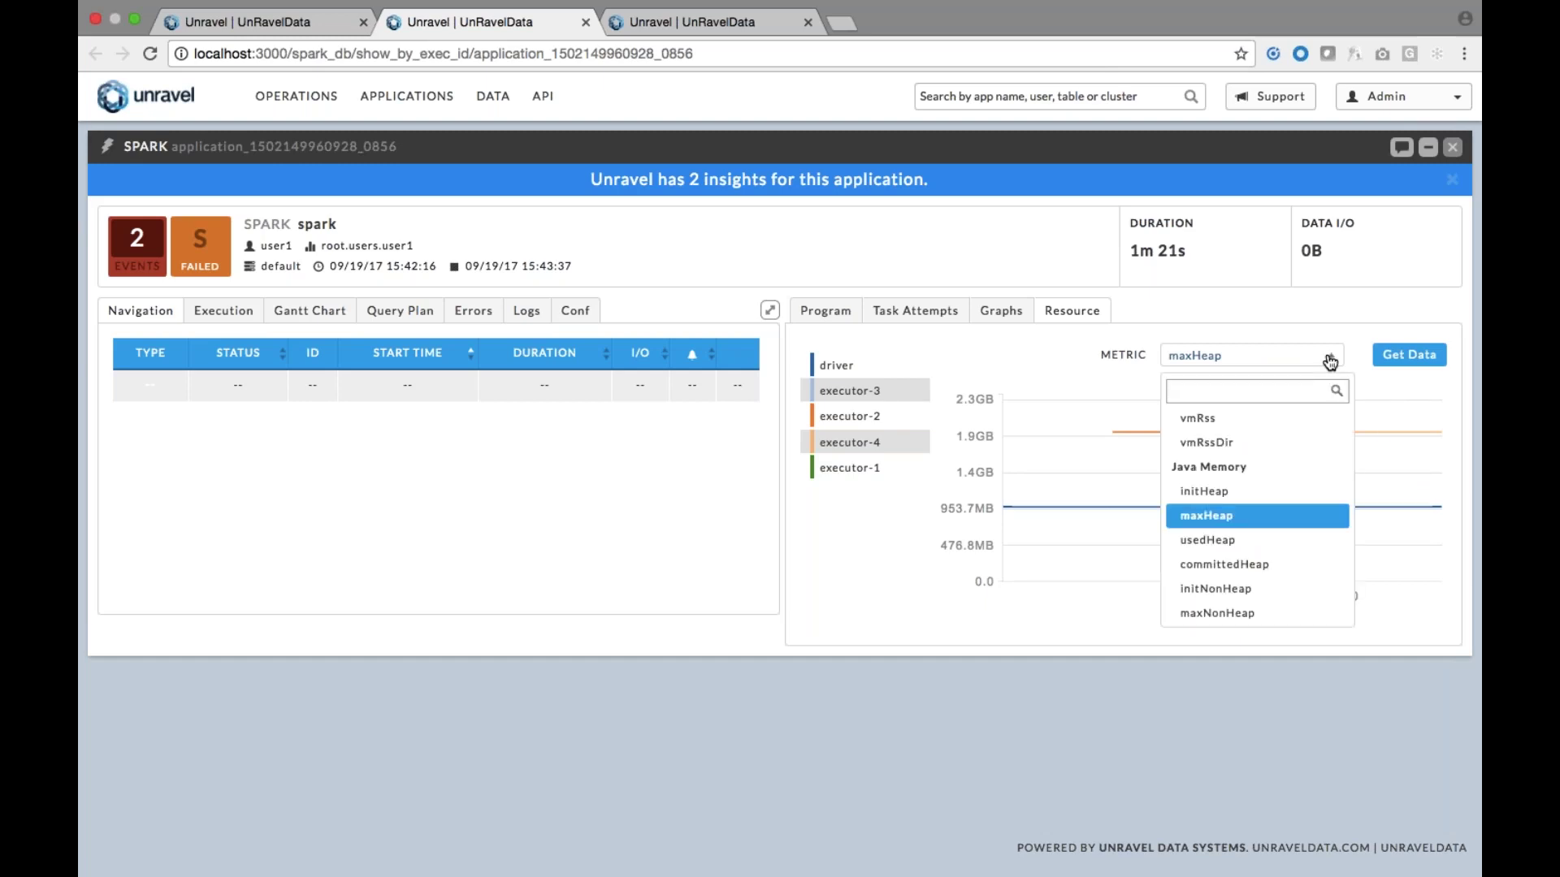
{"action": "left_click", "coordinate": [1234, 542]}
{"action": "mouse_move", "coordinate": [1246, 536]}
{"action": "mouse_move", "coordinate": [1313, 514]}
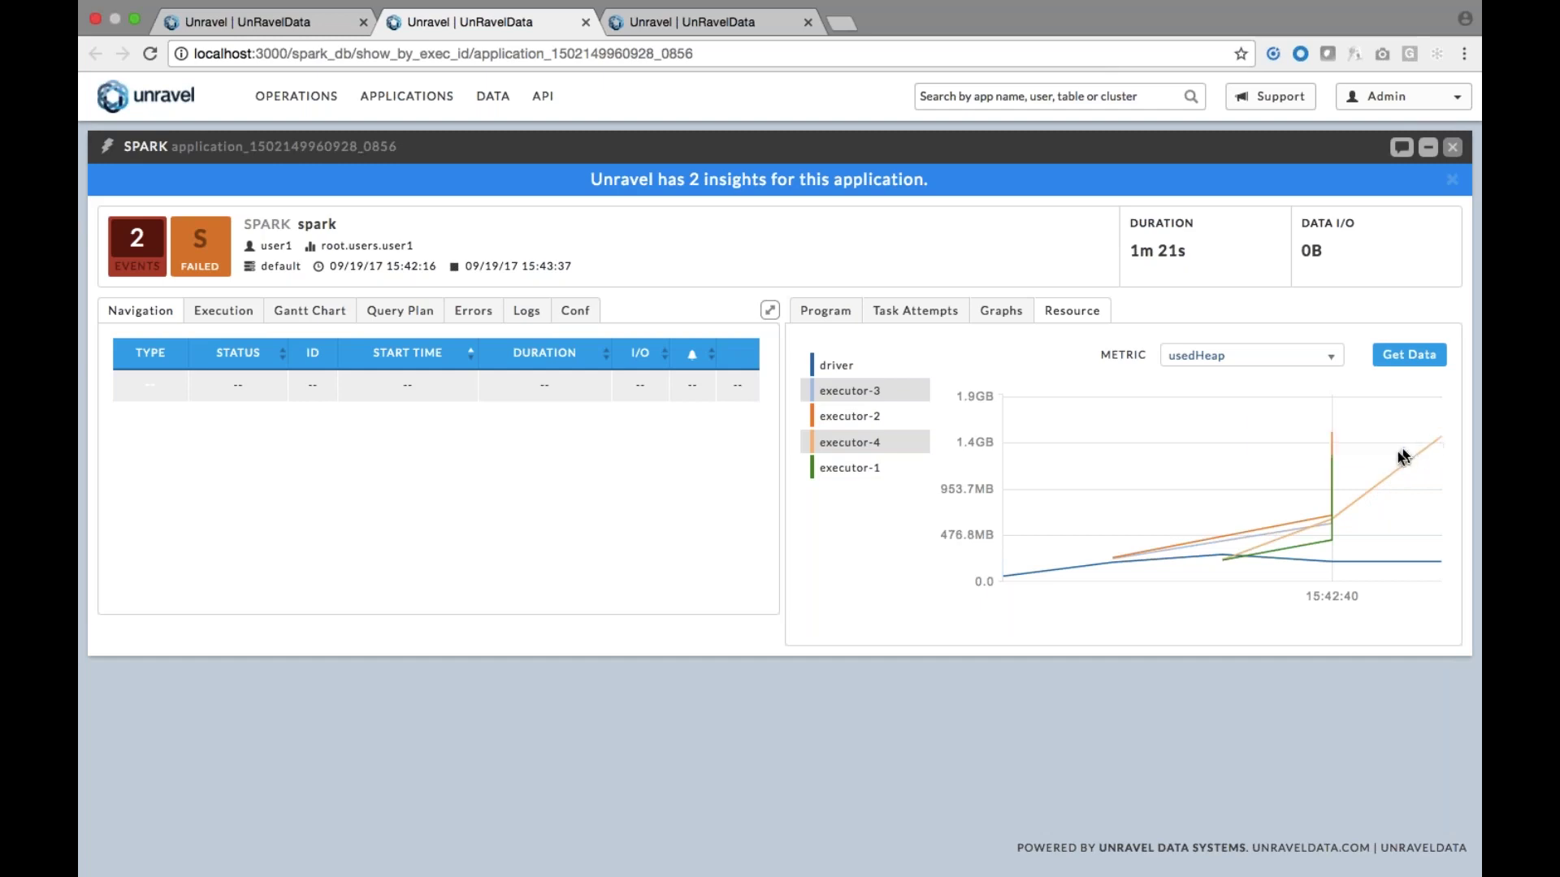
{"action": "mouse_move", "coordinate": [1432, 451]}
Show the failed application's errors in the enlarged view and review the executor-4 and driver messages
{"action": "left_click", "coordinate": [479, 314]}
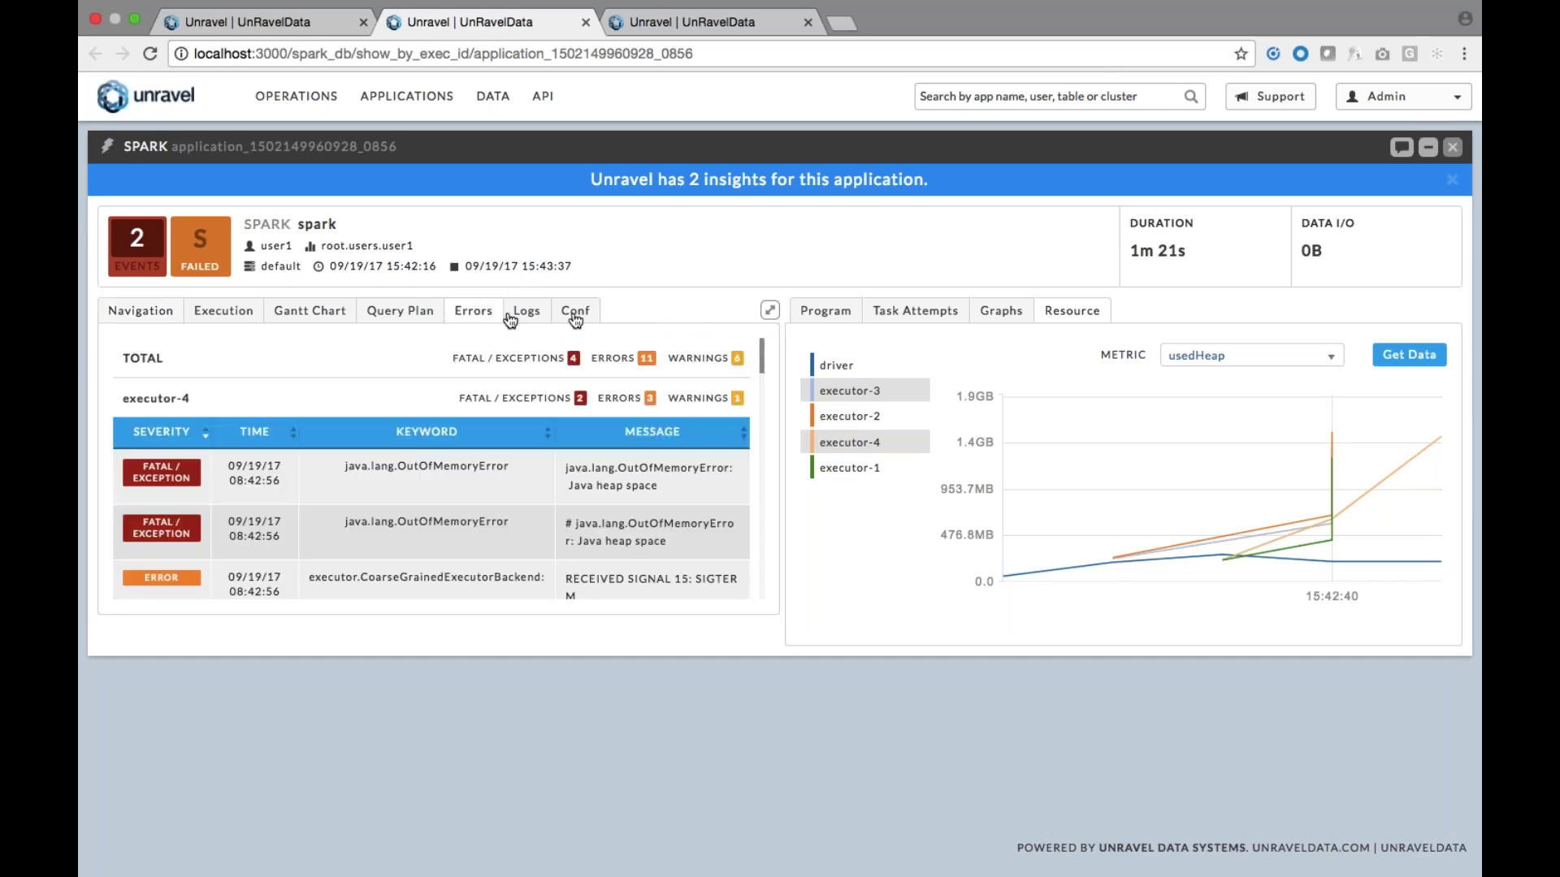
{"action": "left_click", "coordinate": [769, 310]}
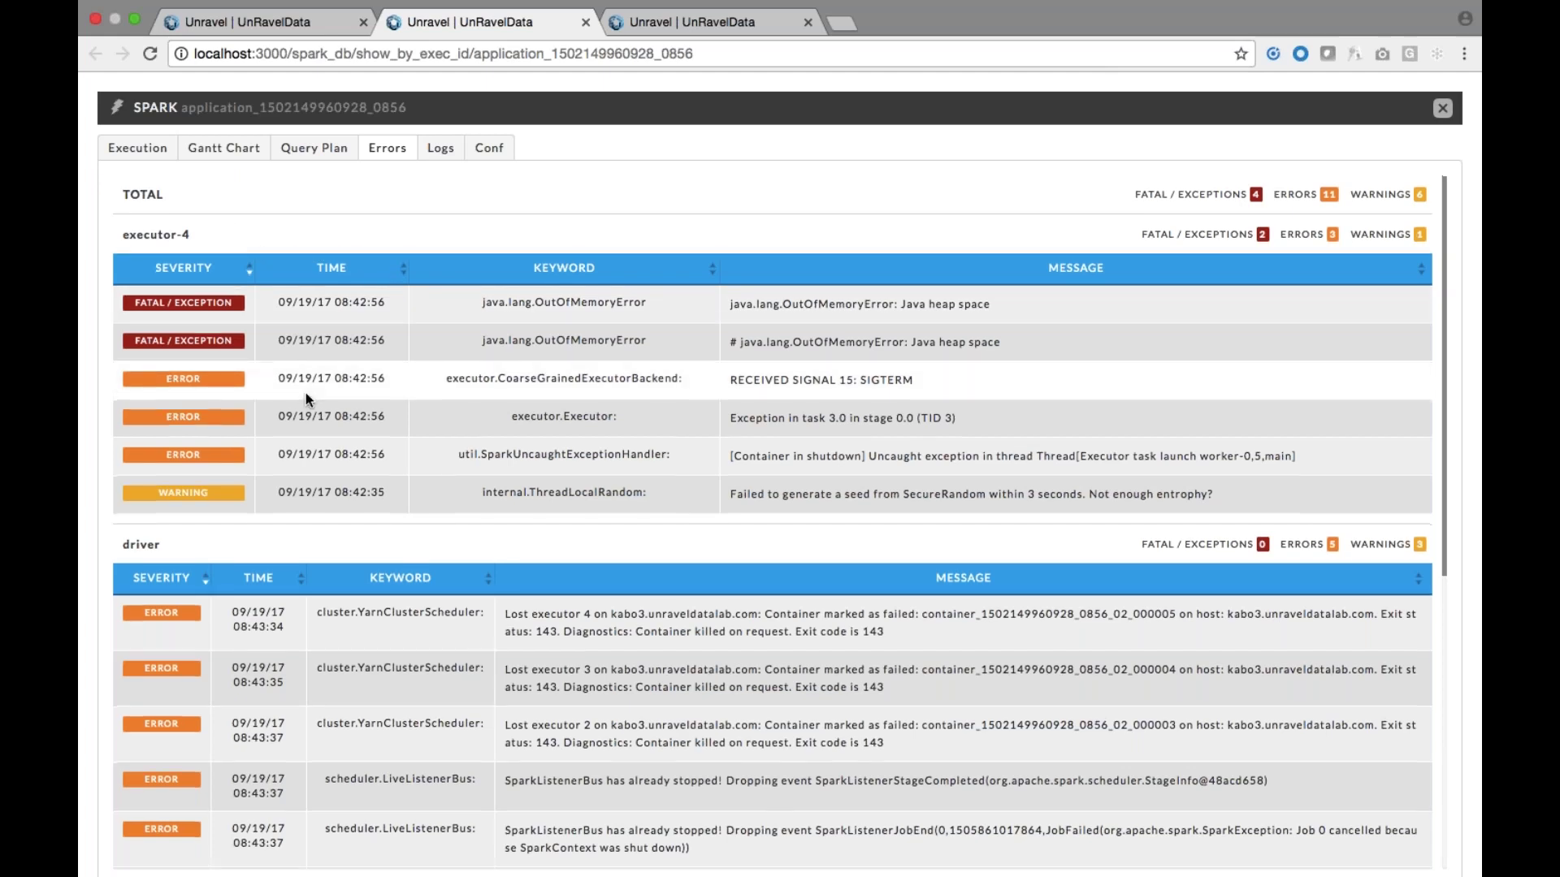
{"action": "scroll", "coordinate": [307, 398], "scroll_direction": "down", "scroll_amount": 1}
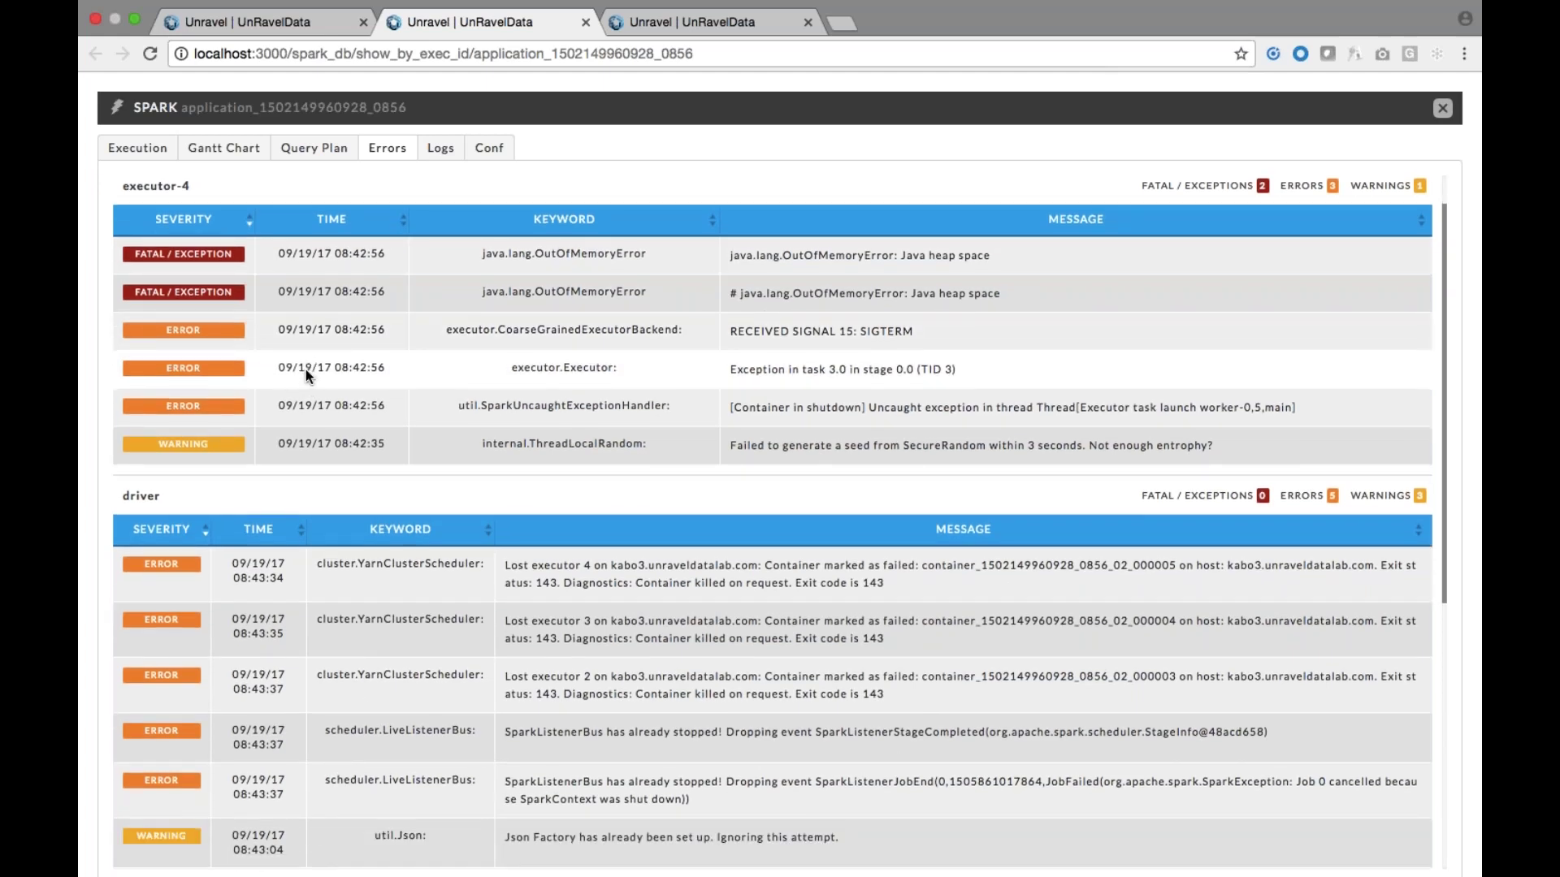
{"action": "scroll", "coordinate": [305, 370], "scroll_direction": "down", "scroll_amount": 3}
{"action": "scroll", "coordinate": [305, 370], "scroll_direction": "up", "scroll_amount": 2}
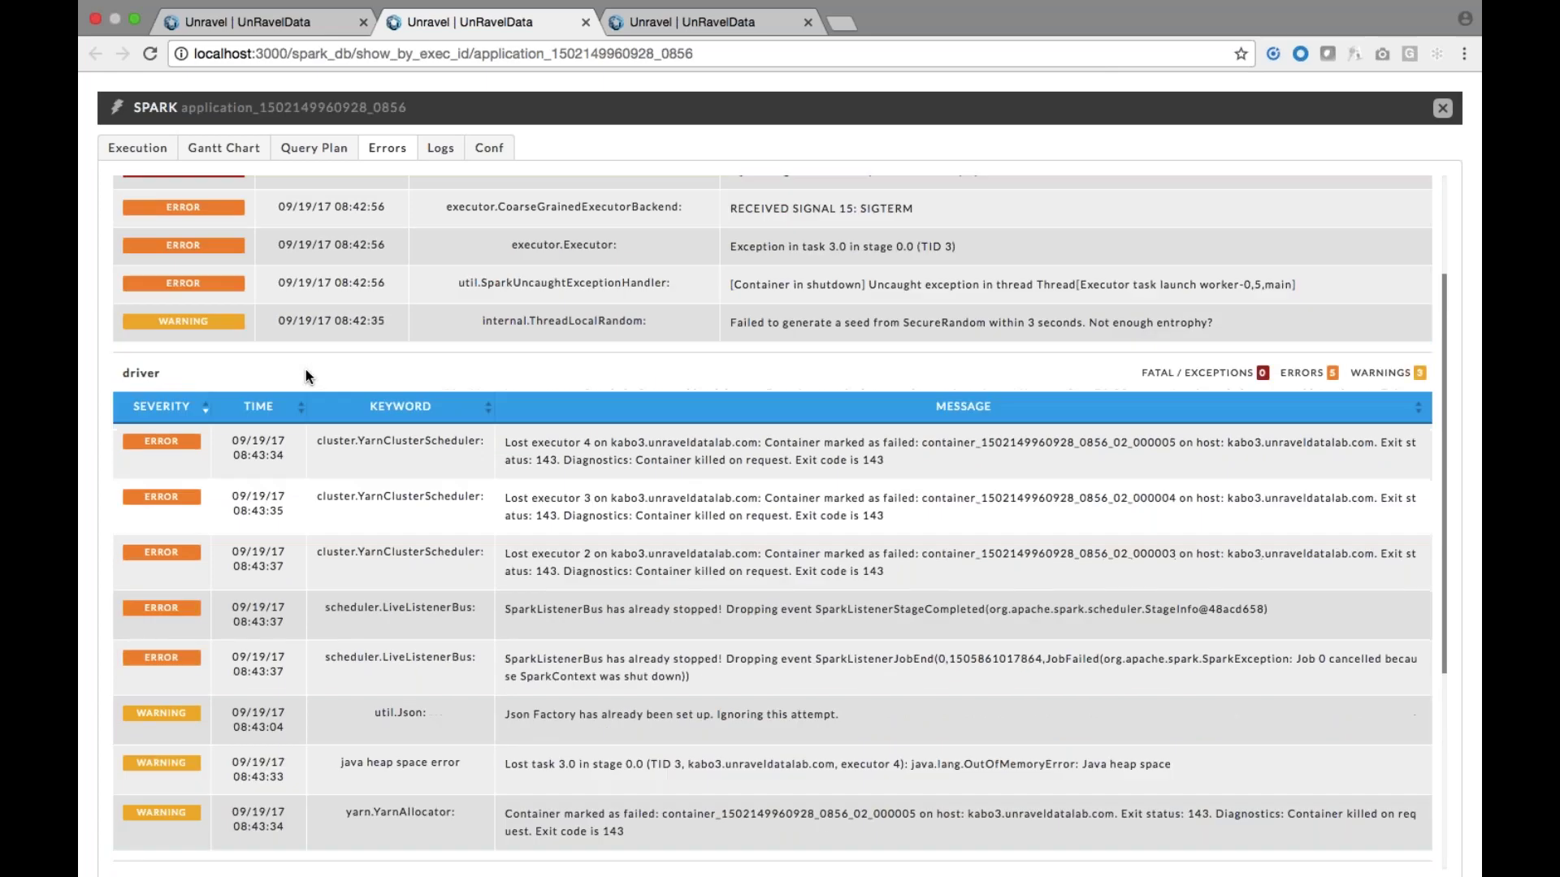
Open the executor-1 task log of the failed application, read through it, and close it
{"action": "left_click", "coordinate": [440, 148]}
{"action": "left_click", "coordinate": [172, 193]}
{"action": "scroll", "coordinate": [335, 305], "scroll_direction": "down", "scroll_amount": 1}
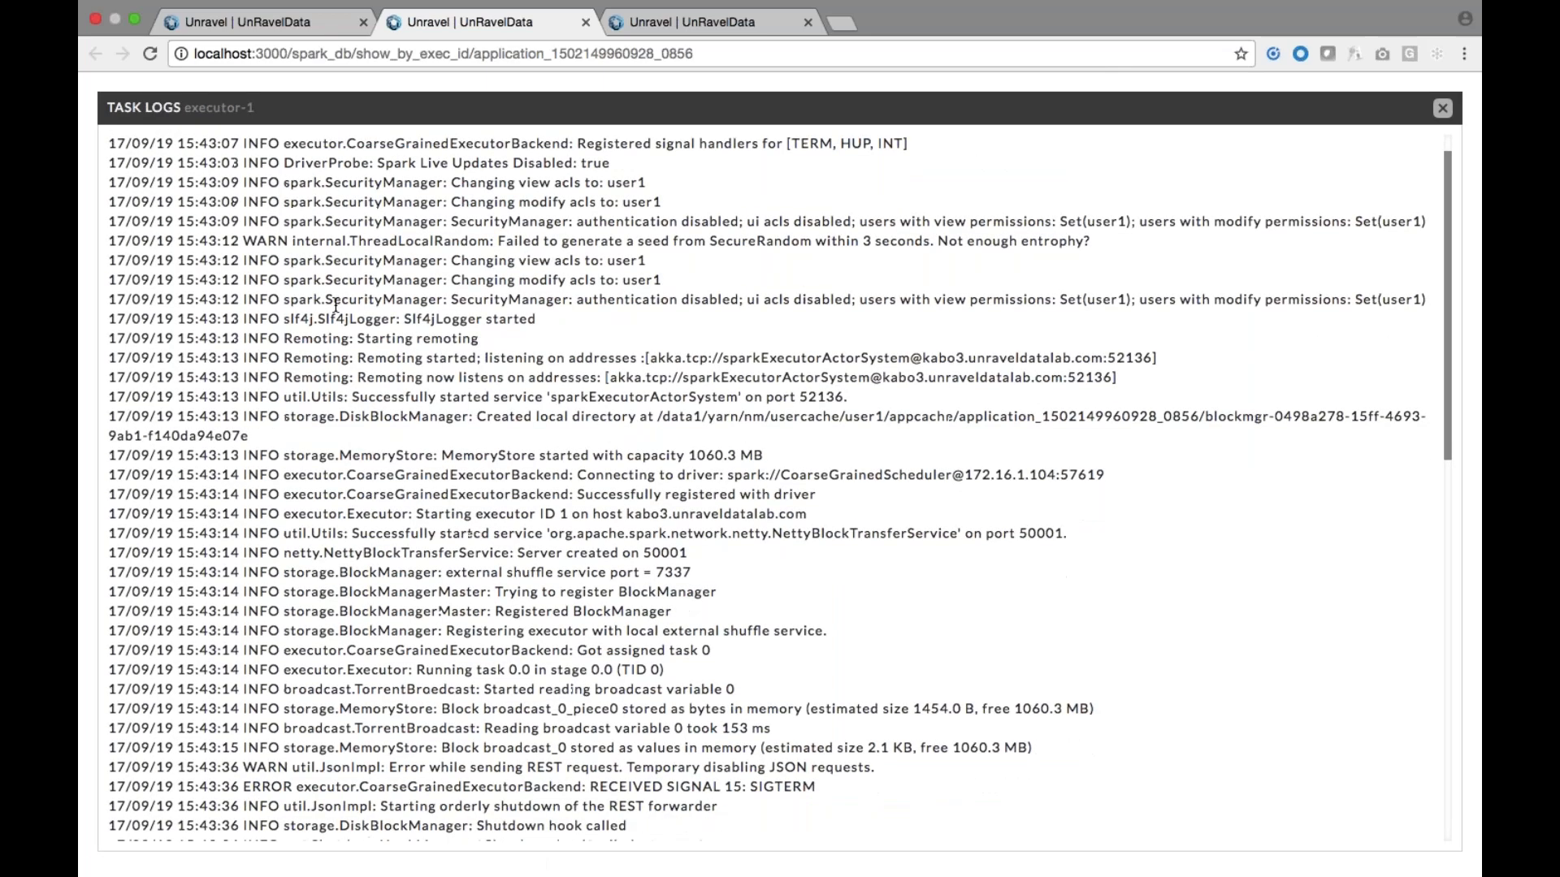
{"action": "scroll", "coordinate": [336, 306], "scroll_direction": "down", "scroll_amount": 15}
{"action": "scroll", "coordinate": [336, 306], "scroll_direction": "up", "scroll_amount": 15}
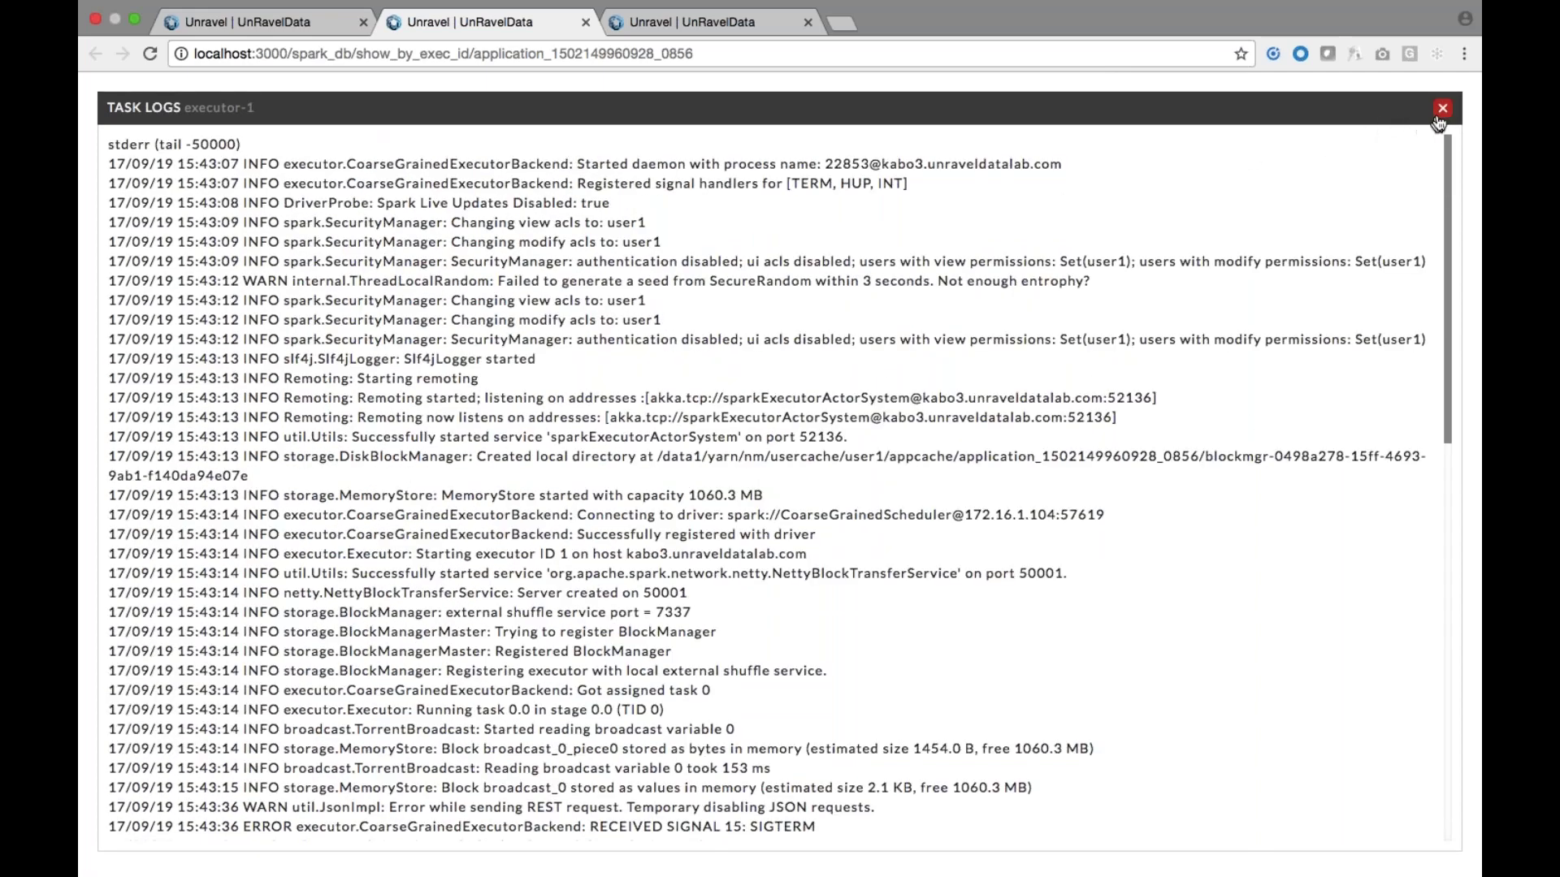
{"action": "left_click", "coordinate": [1443, 110]}
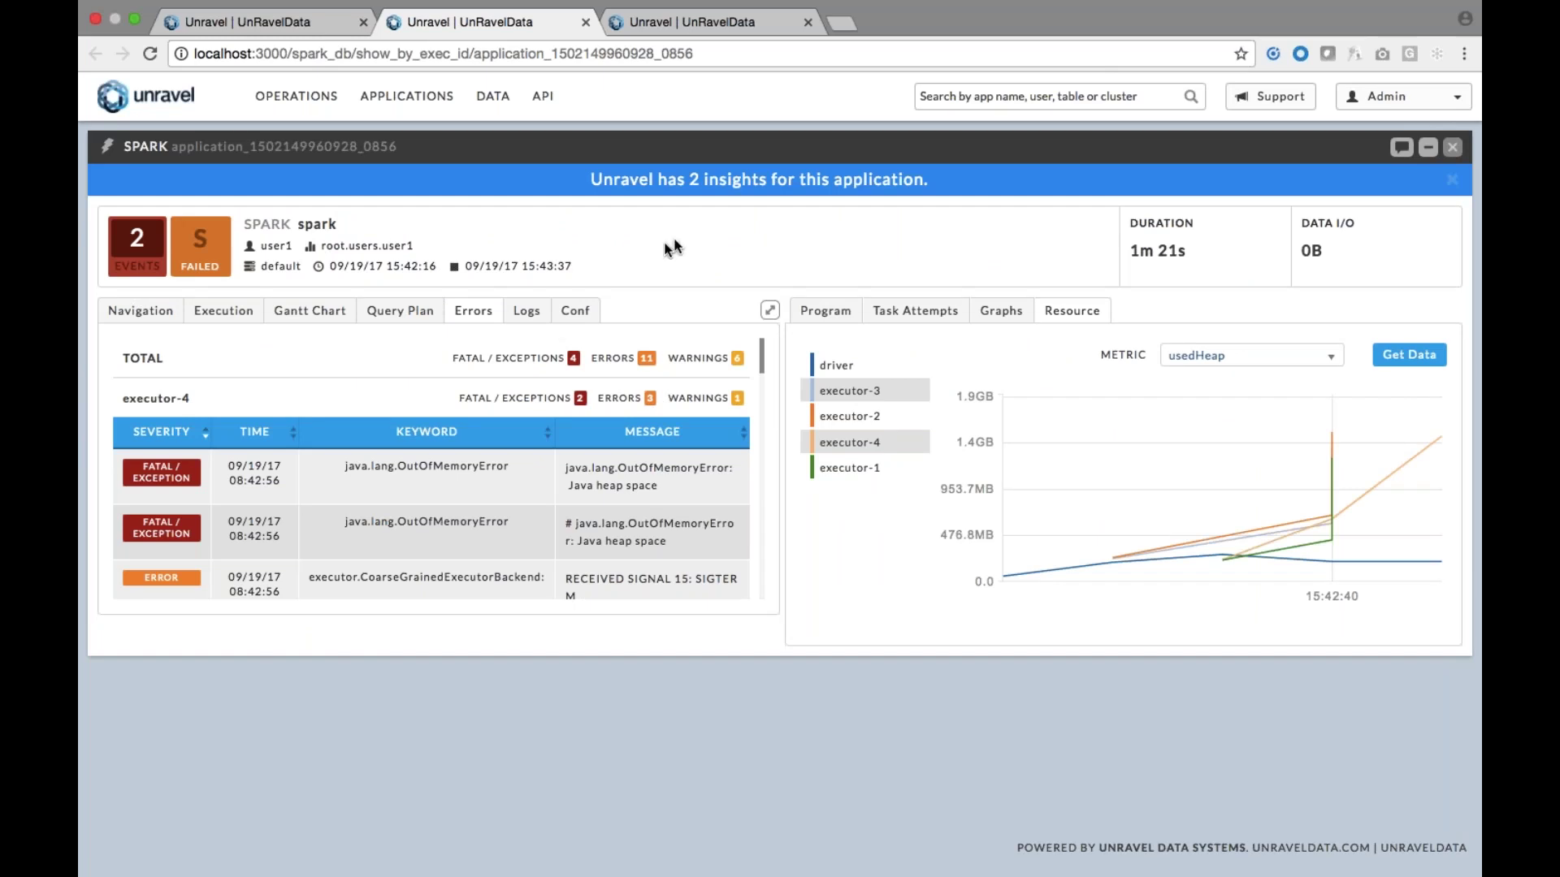
Search the failed application's configuration for app.name and copy the spark.app.name value
{"action": "left_click", "coordinate": [579, 315]}
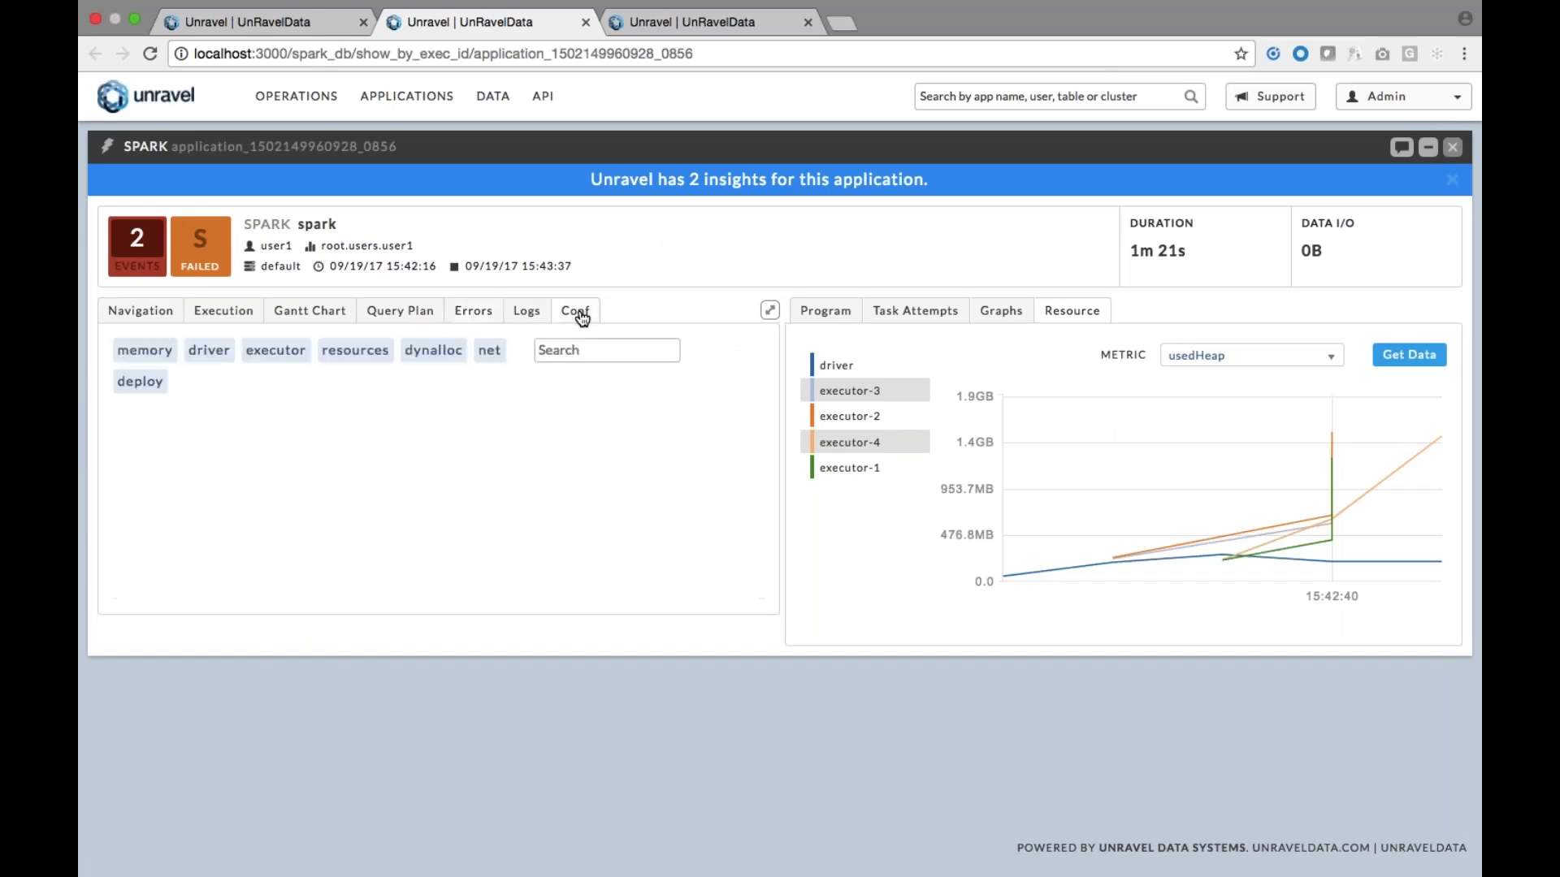
{"action": "left_click", "coordinate": [559, 351]}
{"action": "type", "text": "app.name"}
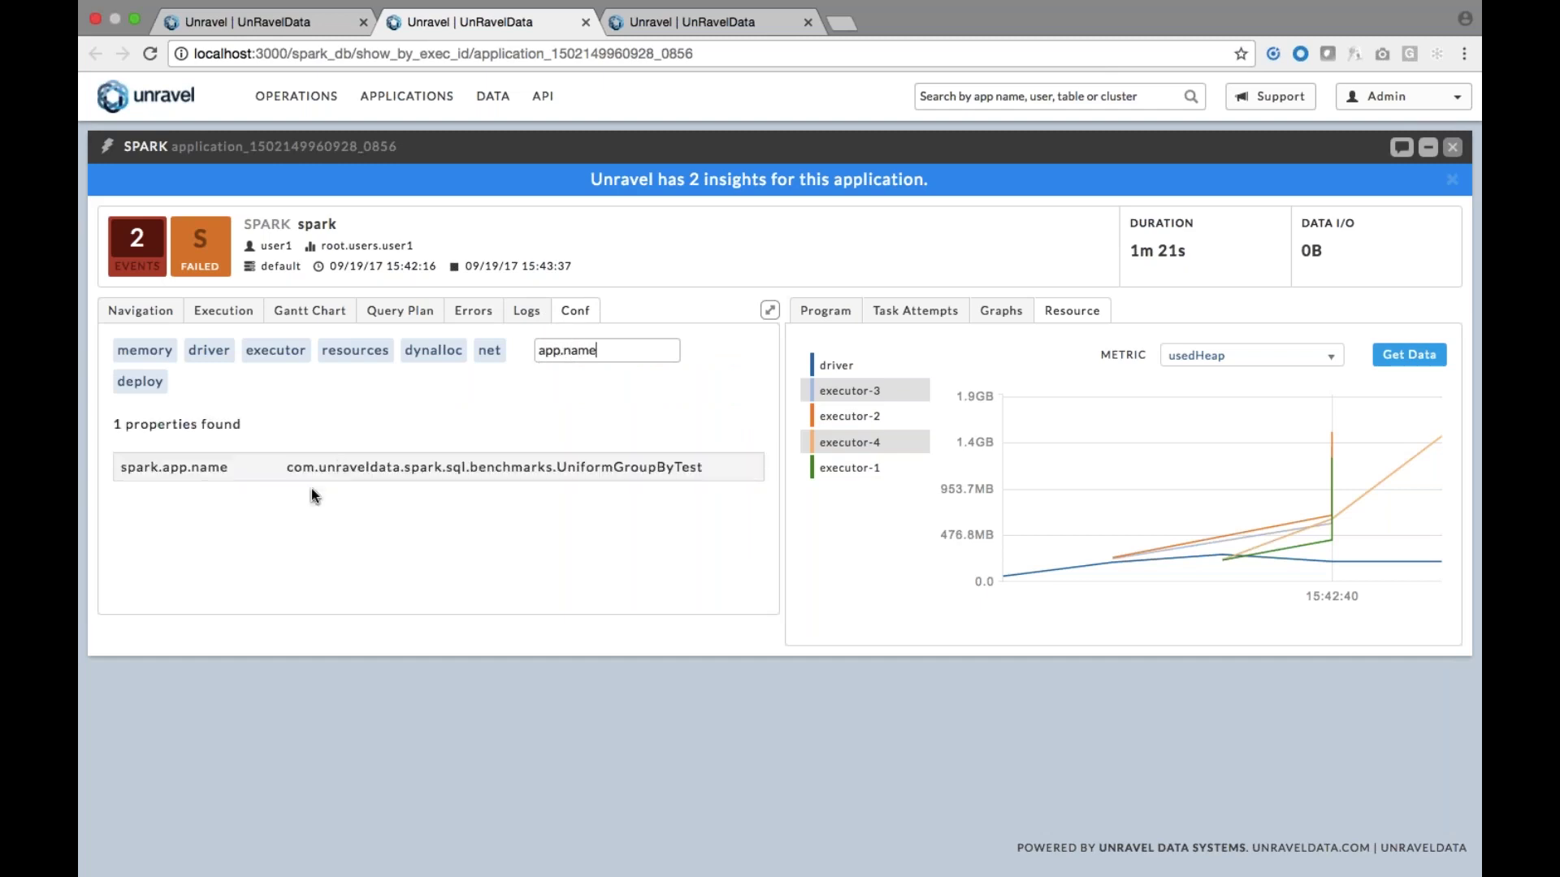
{"action": "double_click", "coordinate": [392, 469]}
{"action": "key", "text": "ctrl+c"}
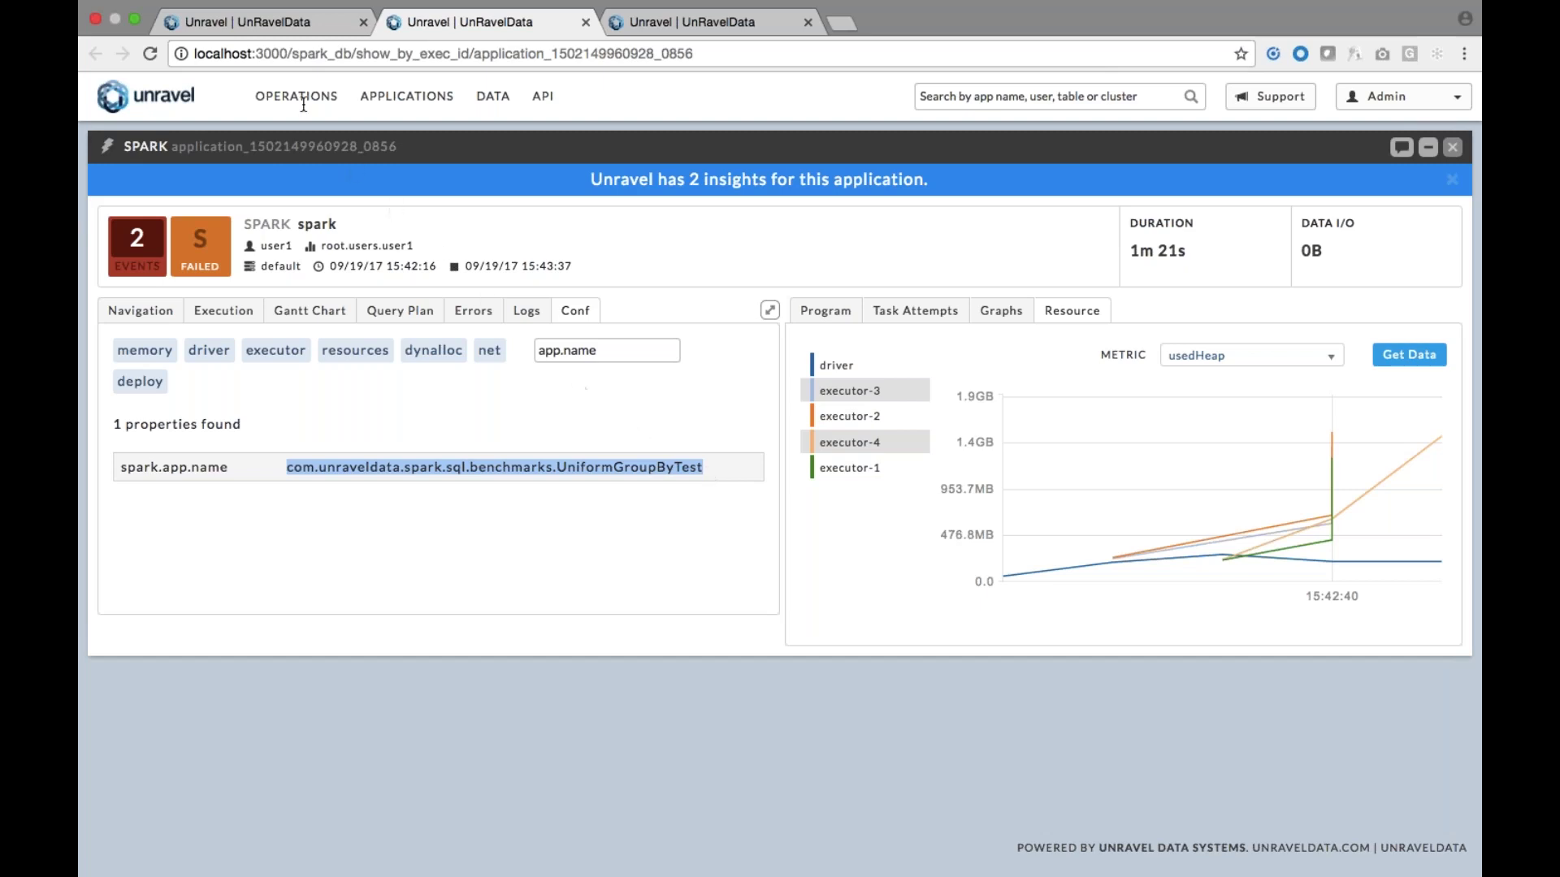
Filter the applications list by com.unraveldata.spark.sql.benchmarks.UniformGroupByTest and include runs of every status
{"action": "left_click", "coordinate": [311, 24]}
{"action": "left_click", "coordinate": [206, 283]}
{"action": "key", "text": "ctrl+v"}
{"action": "key", "text": "Return"}
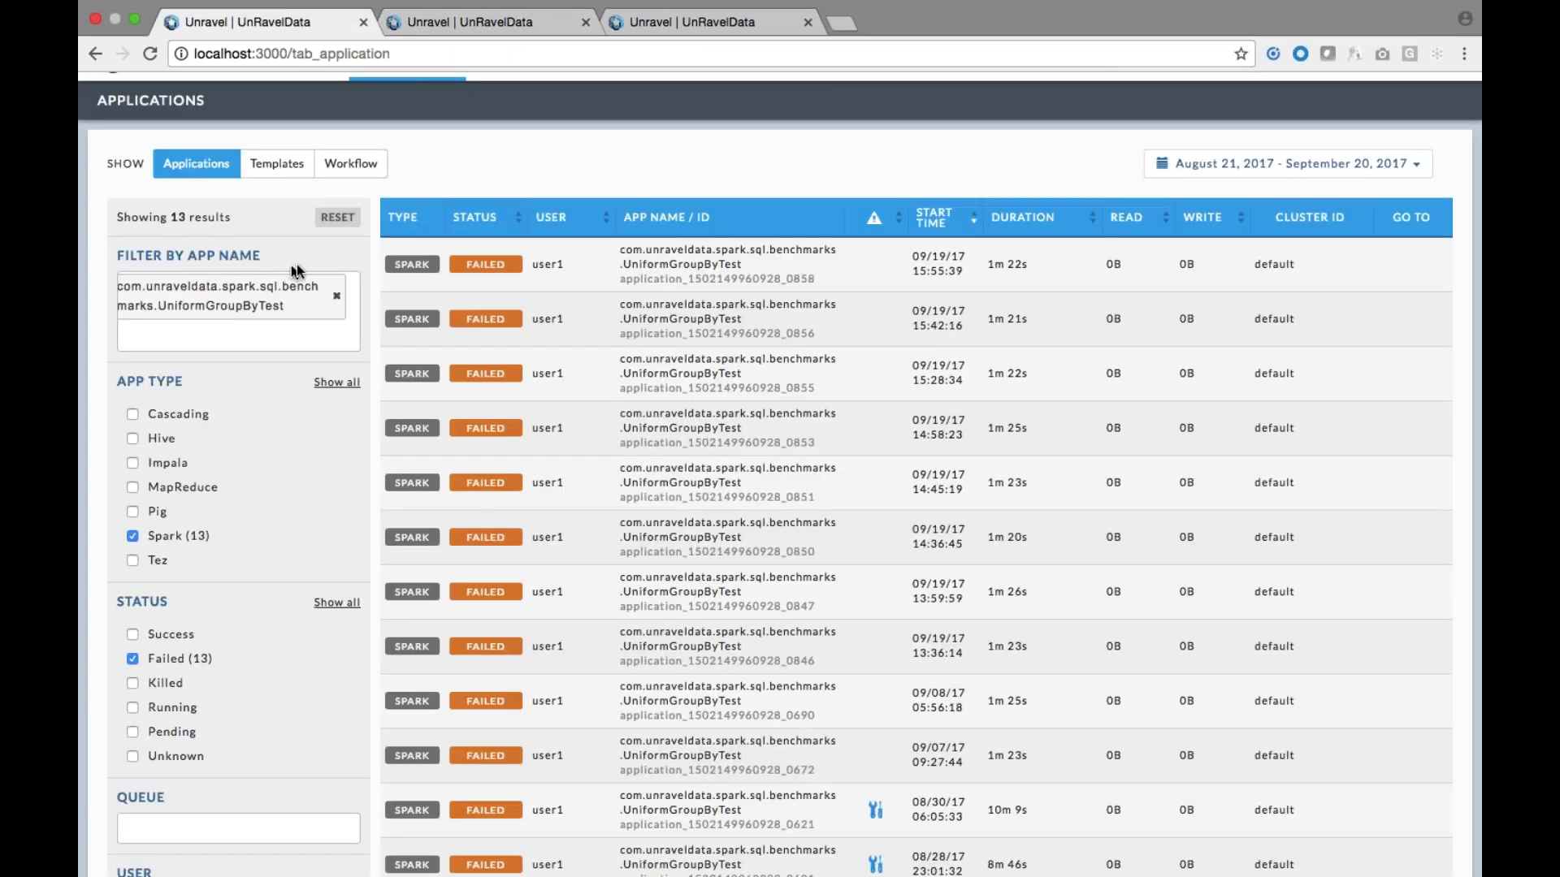
{"action": "left_click", "coordinate": [352, 605]}
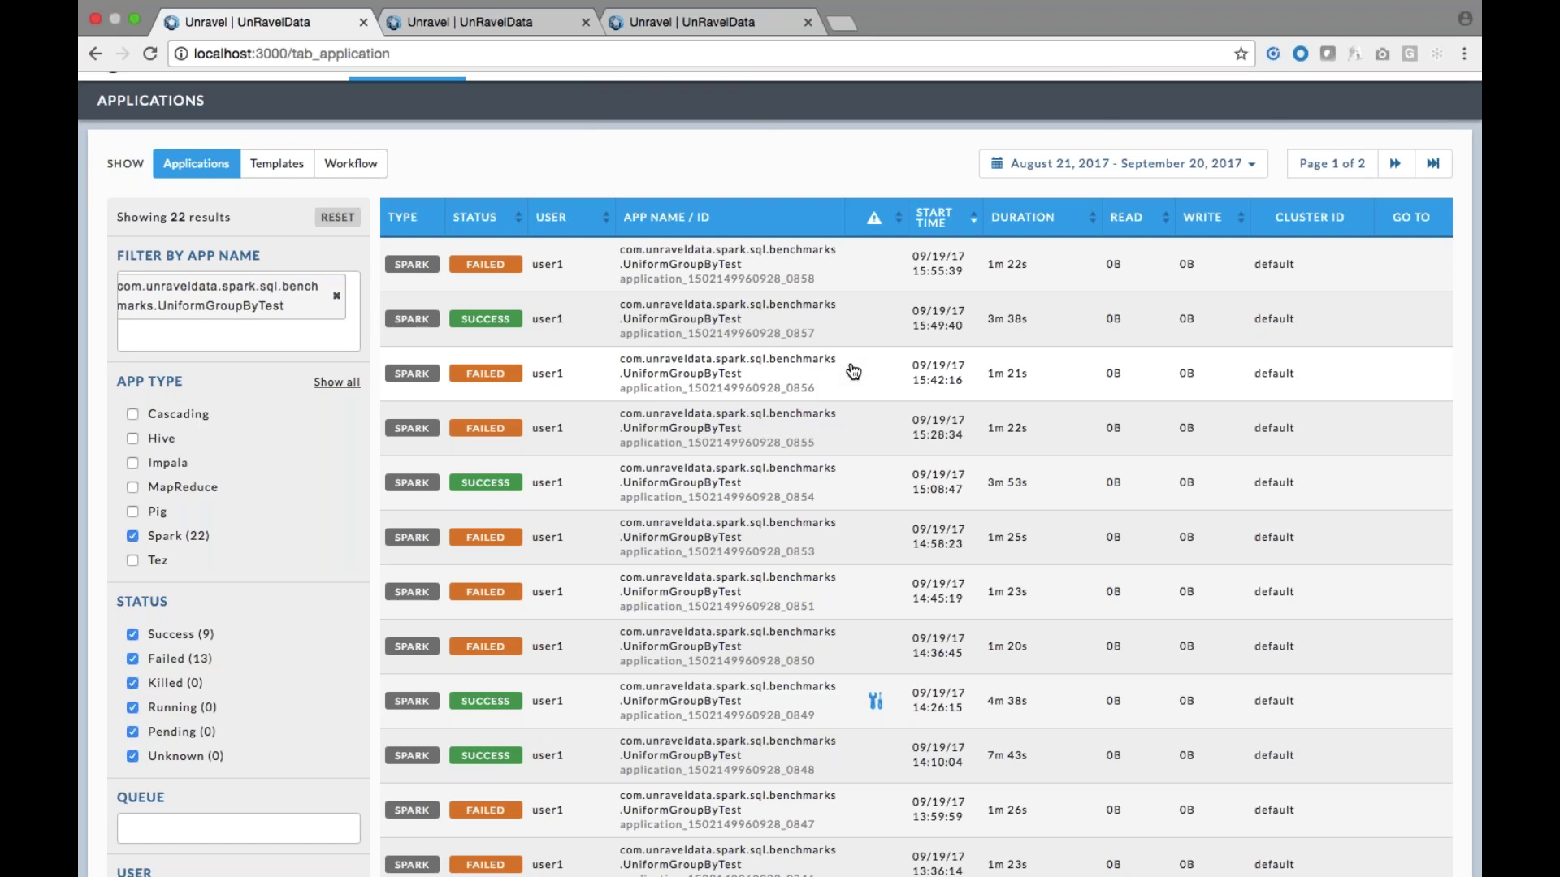
Show the workflows, open prod-ml-model, and examine the durations of its runs in the workflow instances chart
{"action": "scroll", "coordinate": [853, 371], "scroll_direction": "up", "scroll_amount": 1}
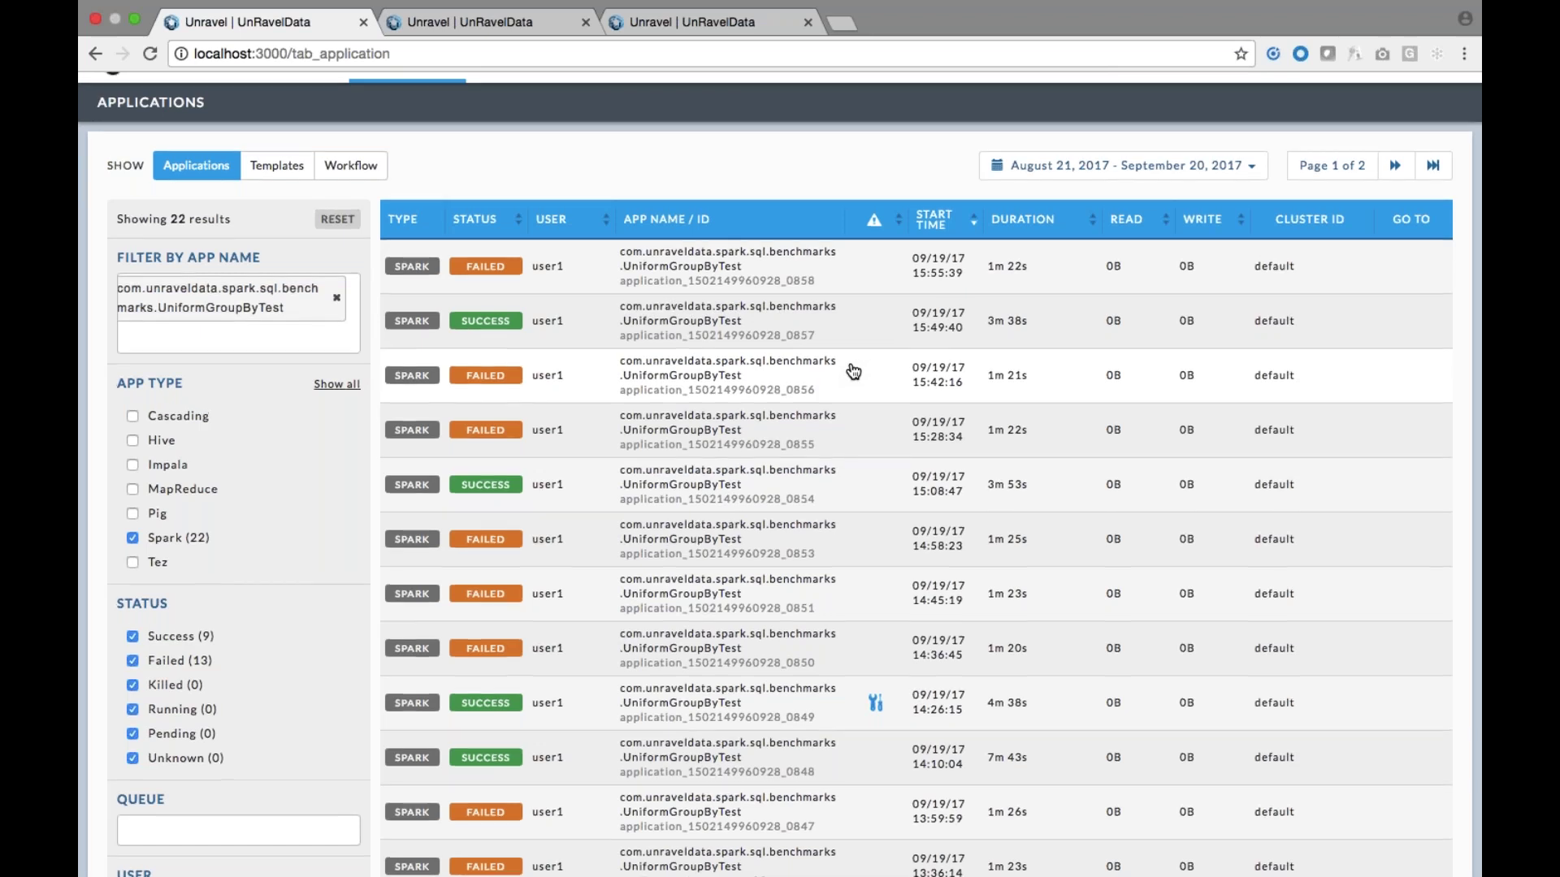
{"action": "scroll", "coordinate": [853, 372], "scroll_direction": "up", "scroll_amount": 1}
{"action": "left_click", "coordinate": [351, 185]}
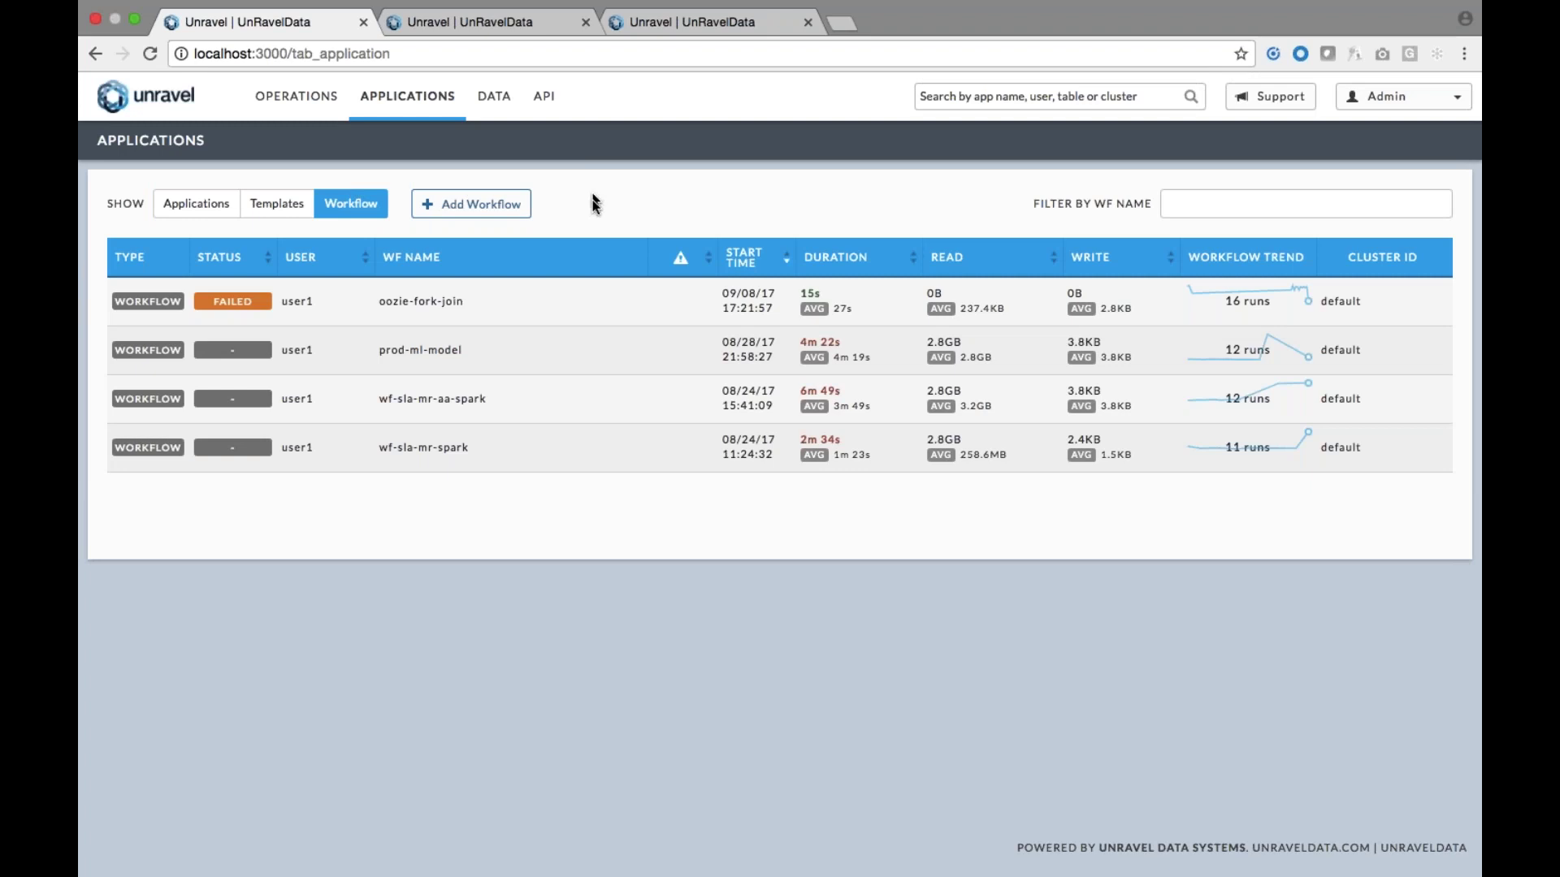
{"action": "left_click", "coordinate": [577, 356]}
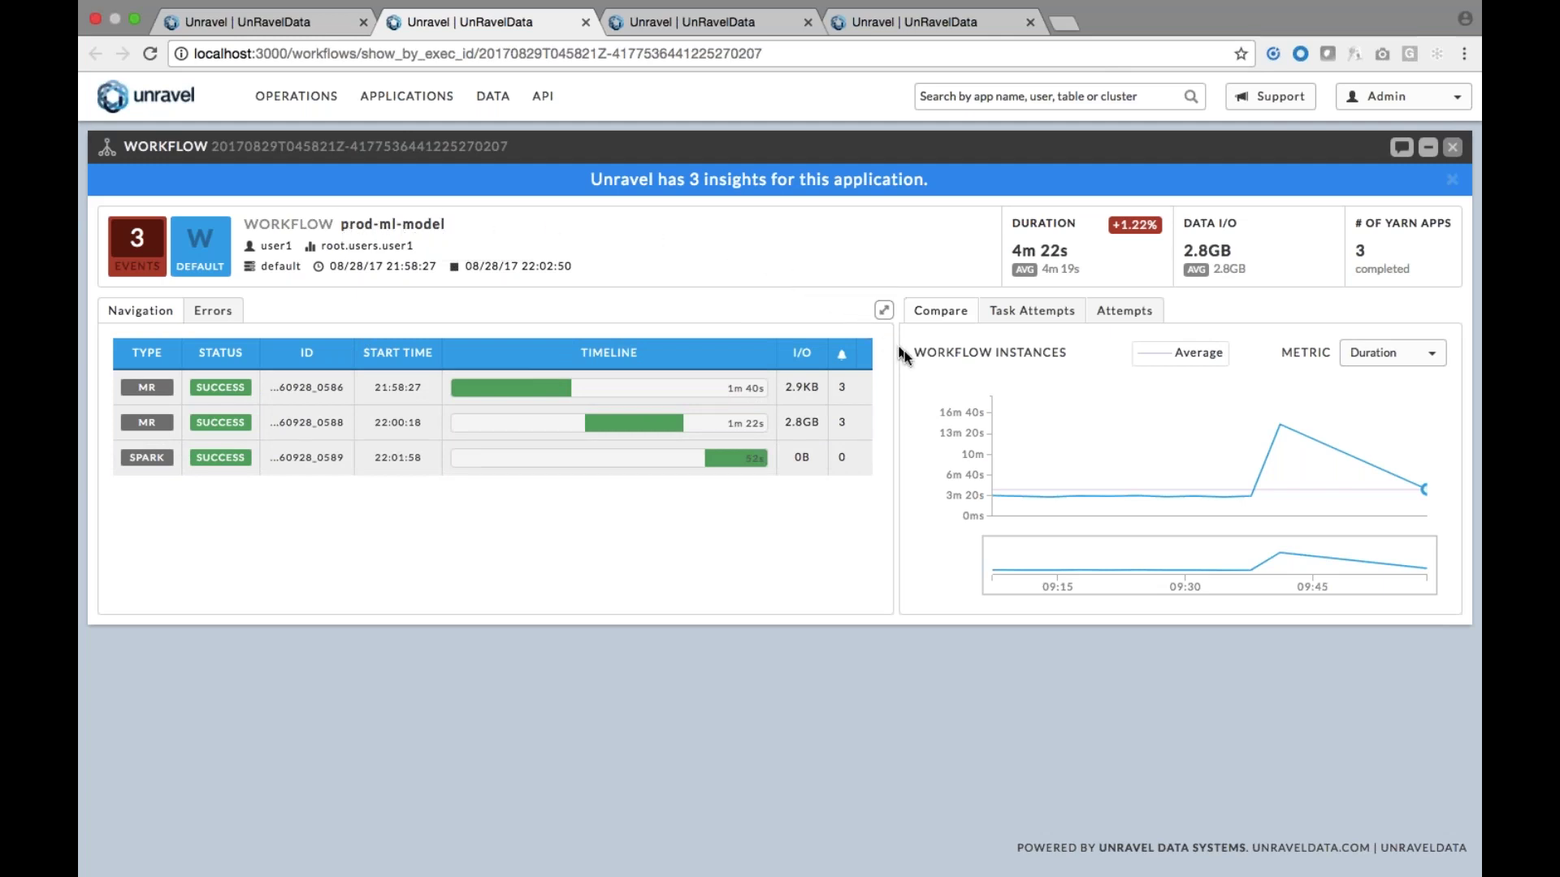
{"action": "mouse_move", "coordinate": [1428, 488]}
{"action": "mouse_move", "coordinate": [1248, 500]}
{"action": "mouse_move", "coordinate": [1167, 503]}
Open the workflow's second MapReduce job, 0588, check its timeline and task distribution charts, and close it
{"action": "left_click", "coordinate": [166, 428]}
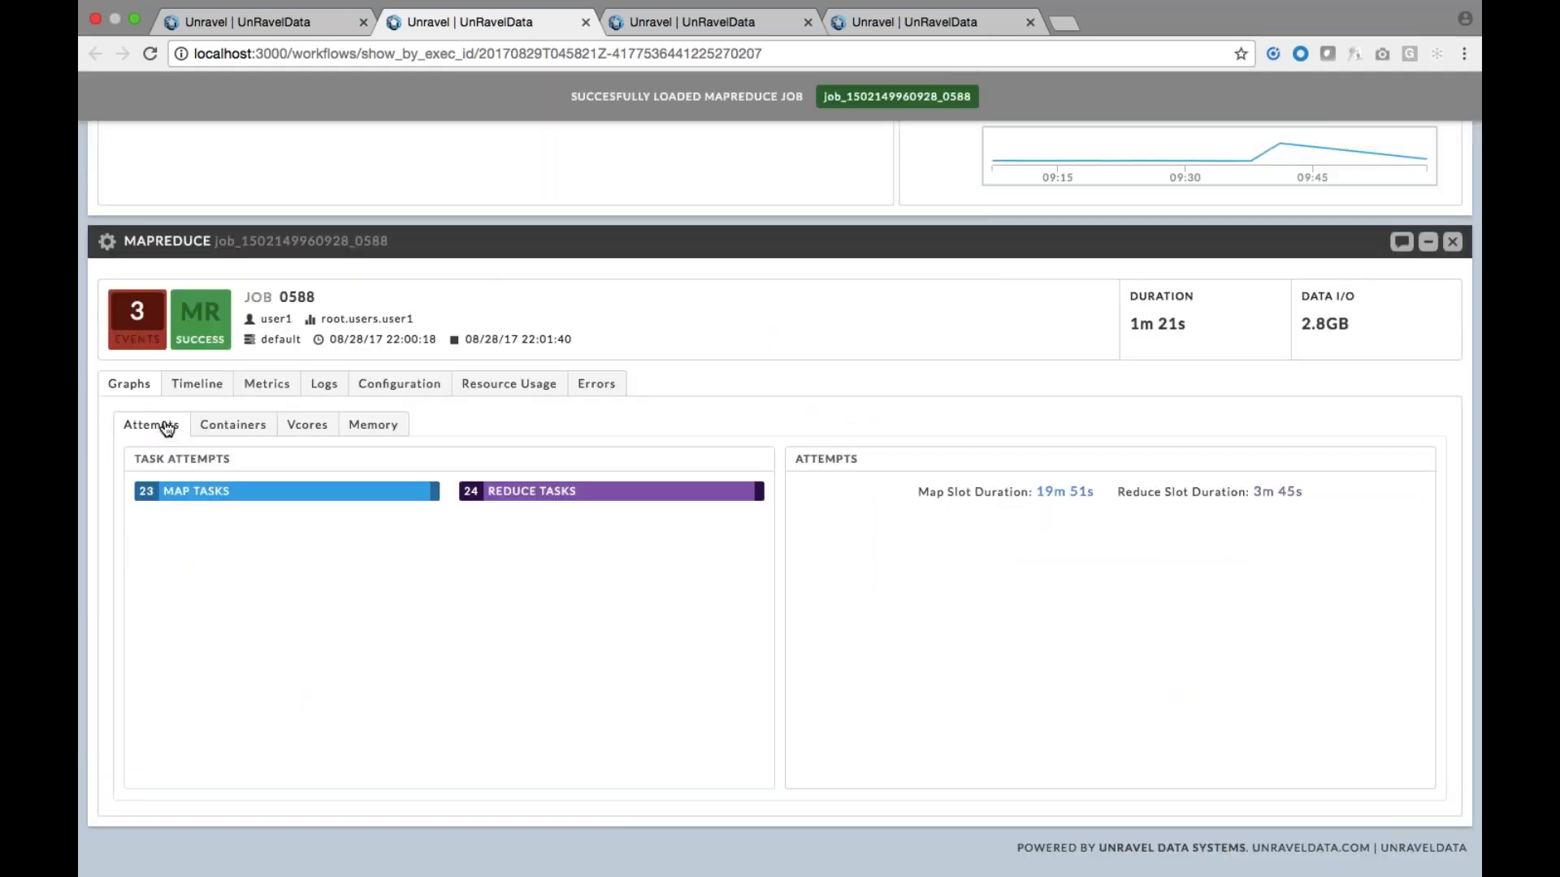
{"action": "left_click", "coordinate": [201, 382]}
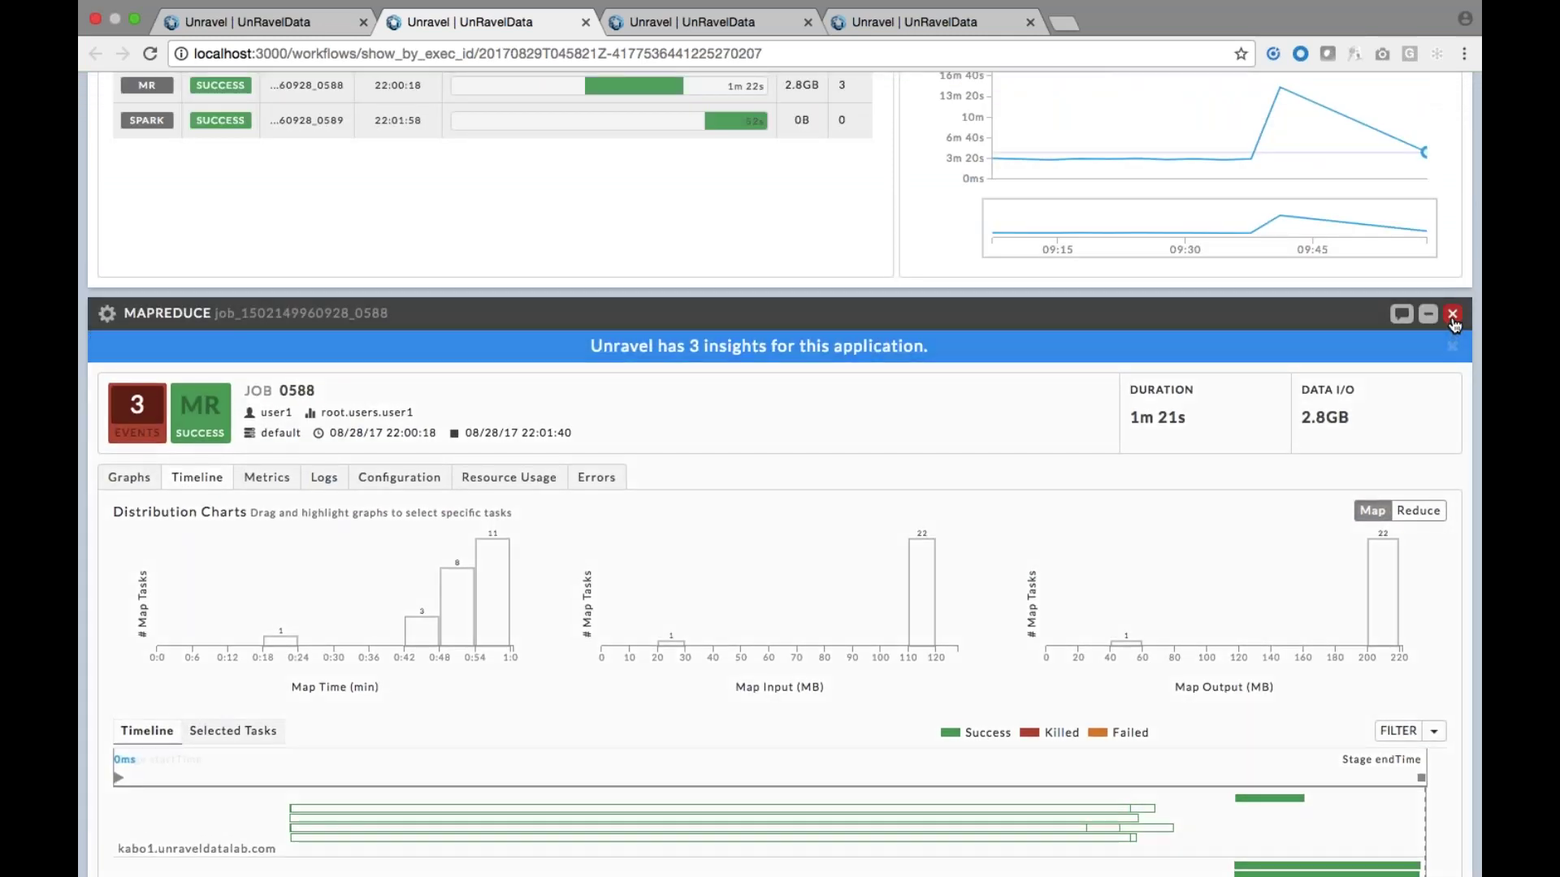
{"action": "left_click", "coordinate": [1453, 317]}
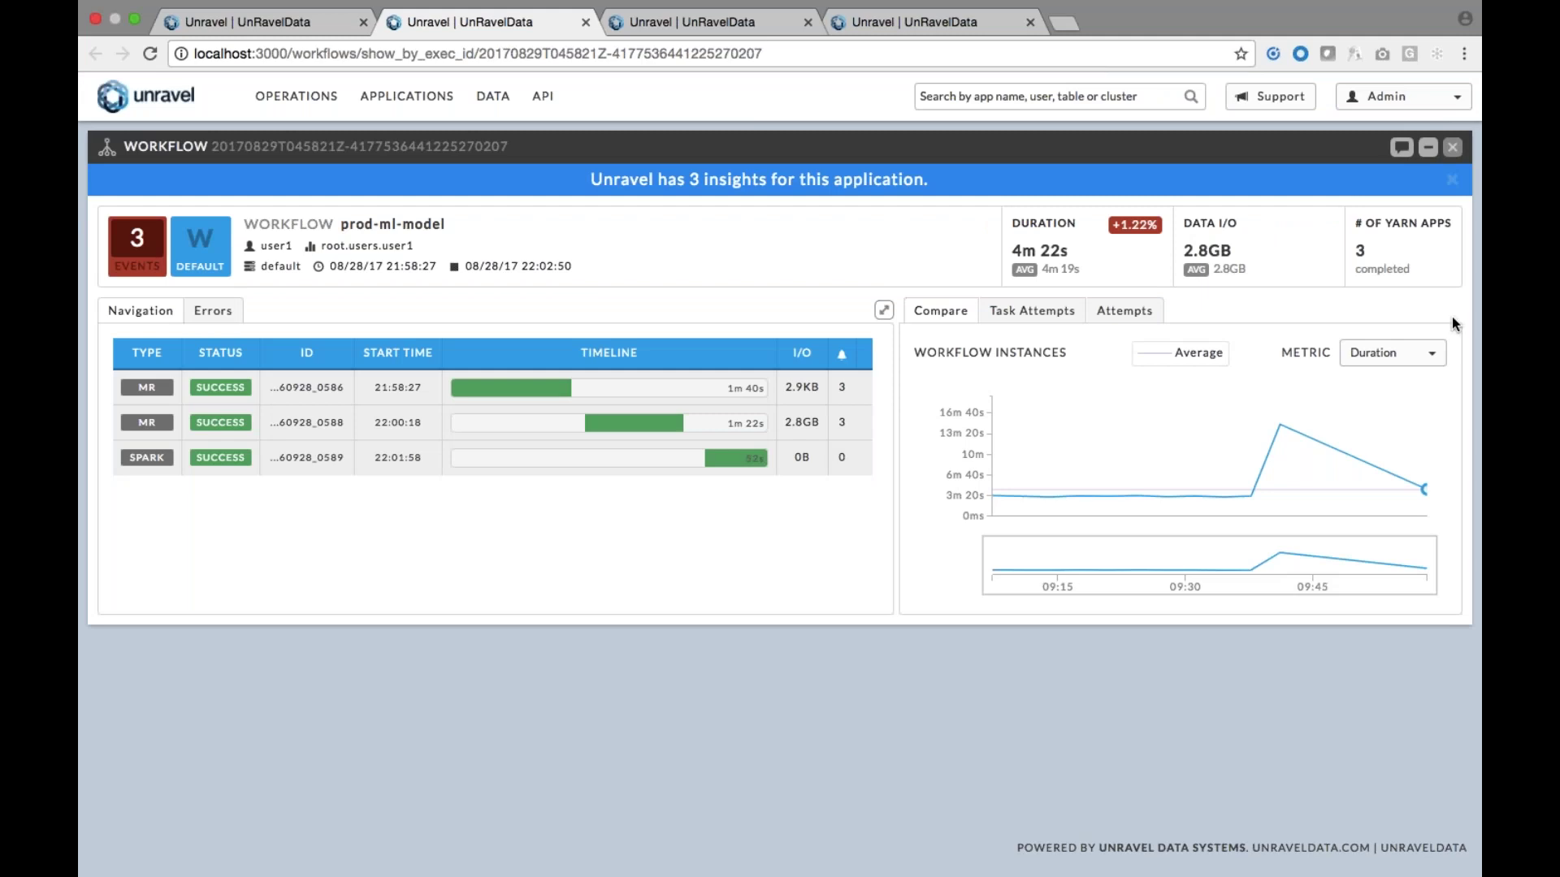
Open the slowest prod-ml-model run from the duration chart and compare its job timelines and I/O with the latest run
{"action": "mouse_move", "coordinate": [1232, 466]}
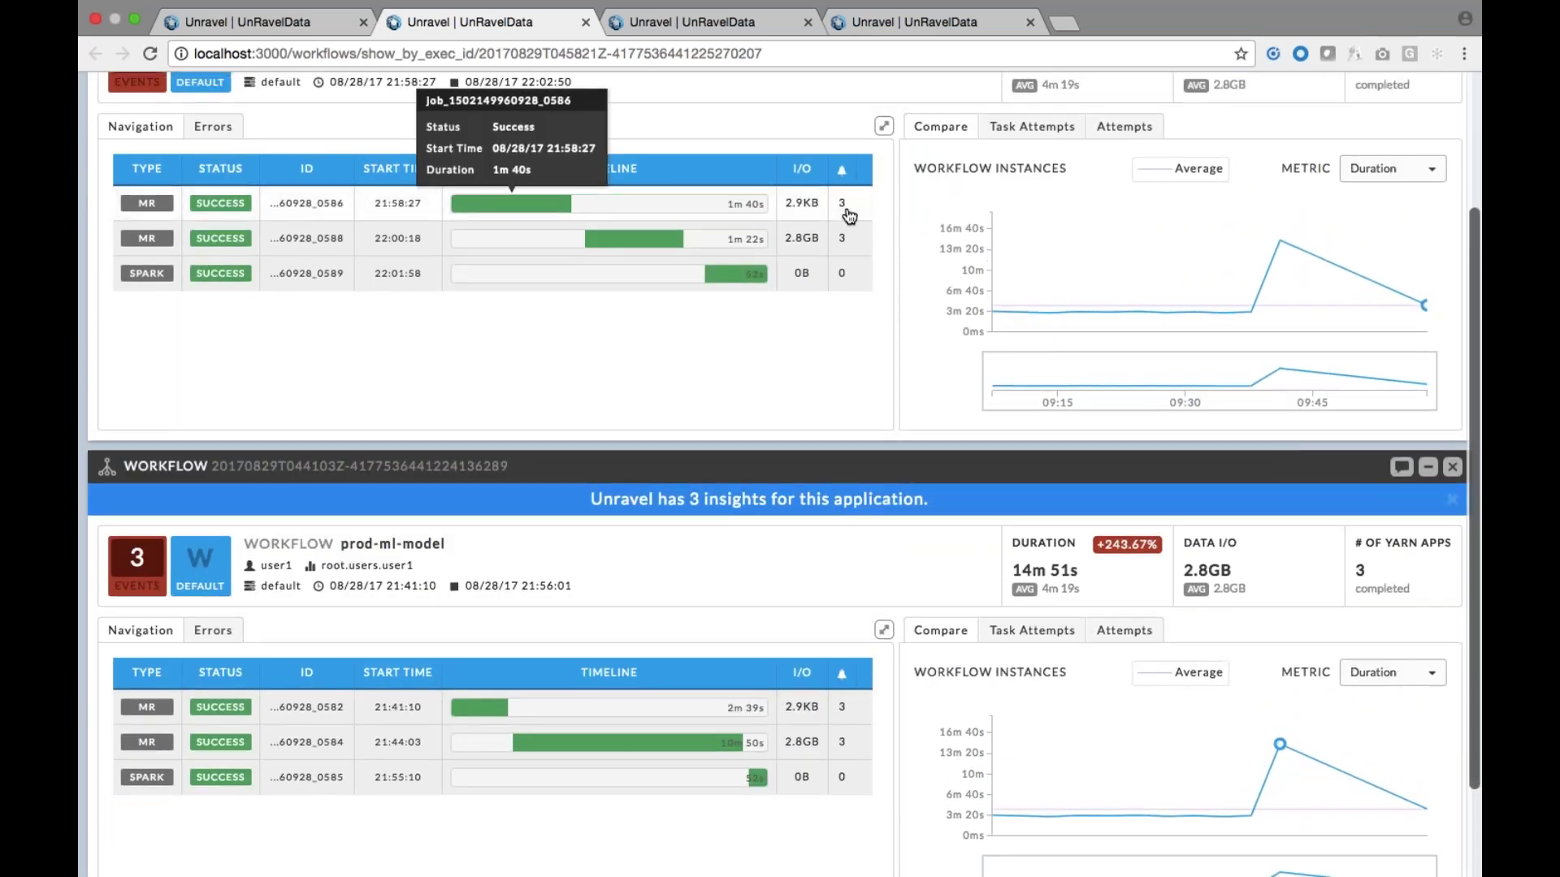
{"action": "scroll", "coordinate": [849, 218], "scroll_direction": "up", "scroll_amount": 1}
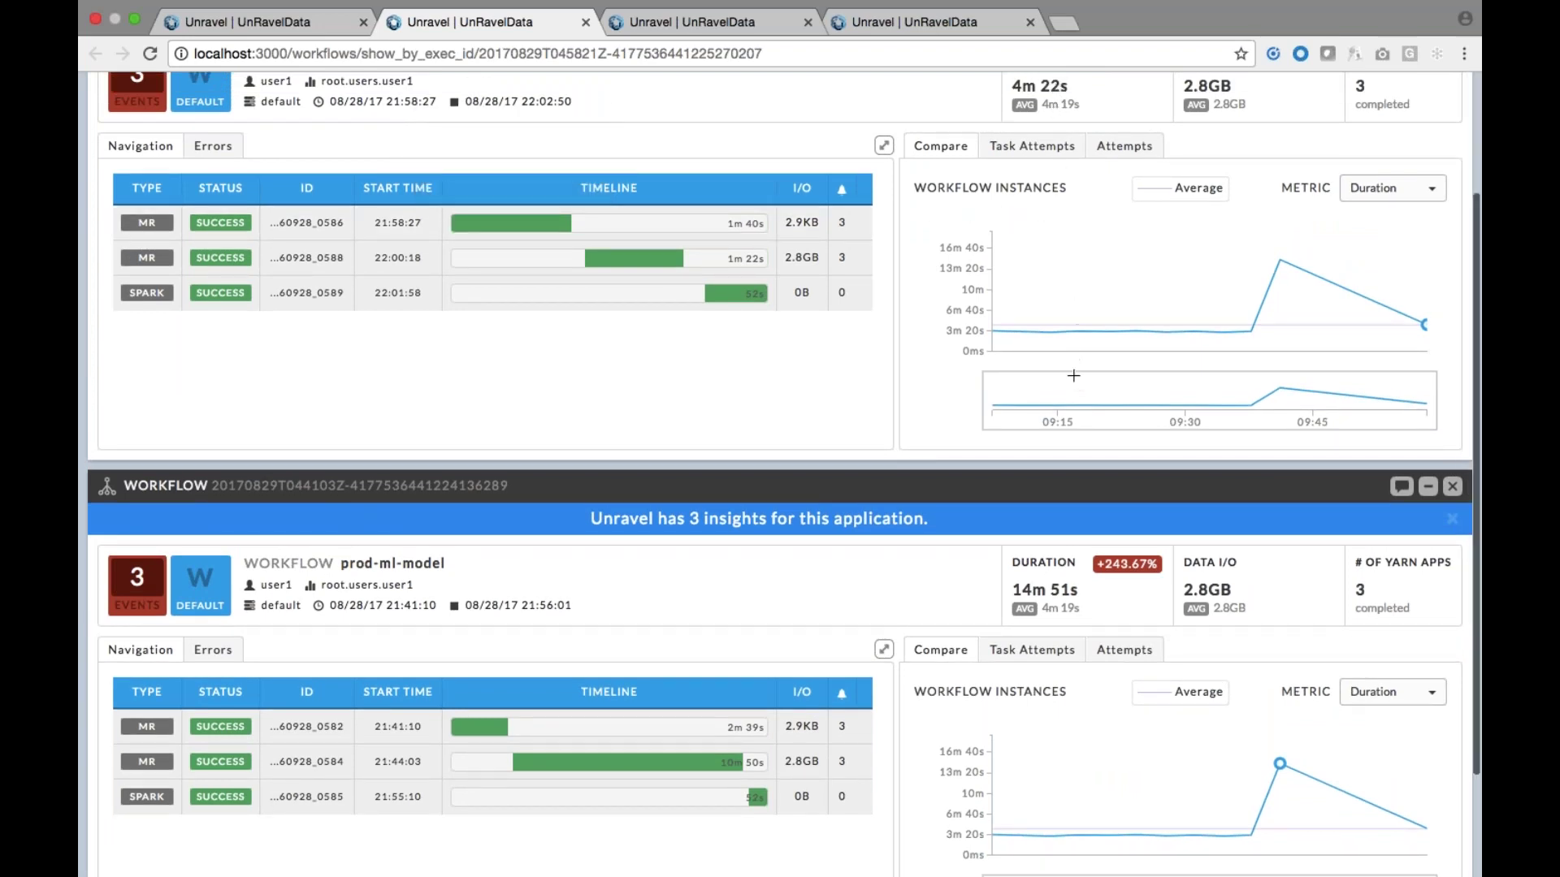
{"action": "mouse_move", "coordinate": [1317, 804]}
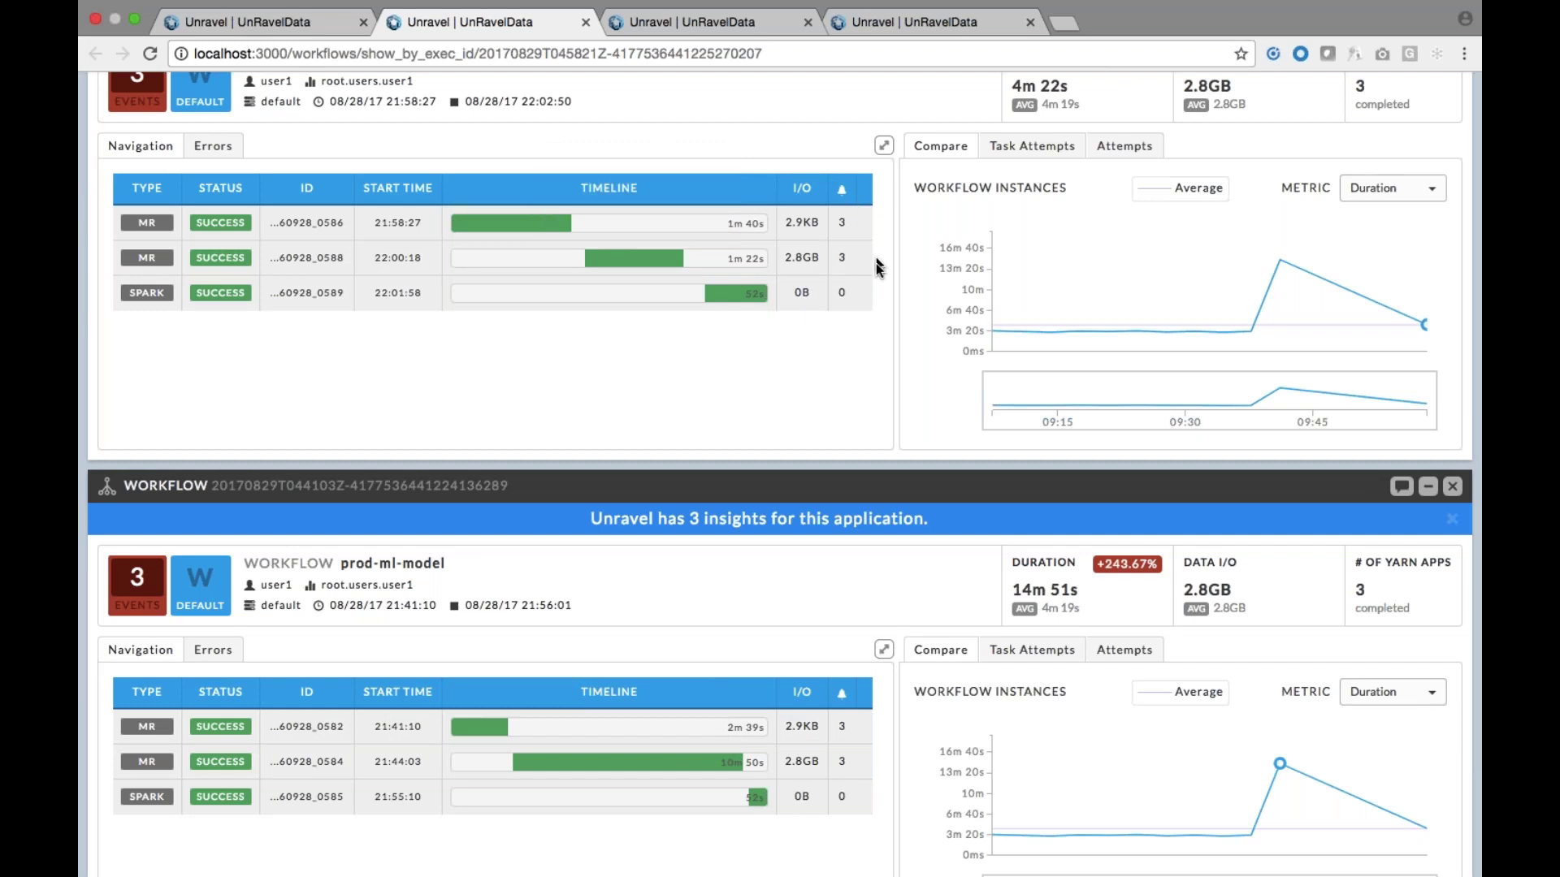
{"action": "scroll", "coordinate": [875, 478], "scroll_direction": "down", "scroll_amount": 3}
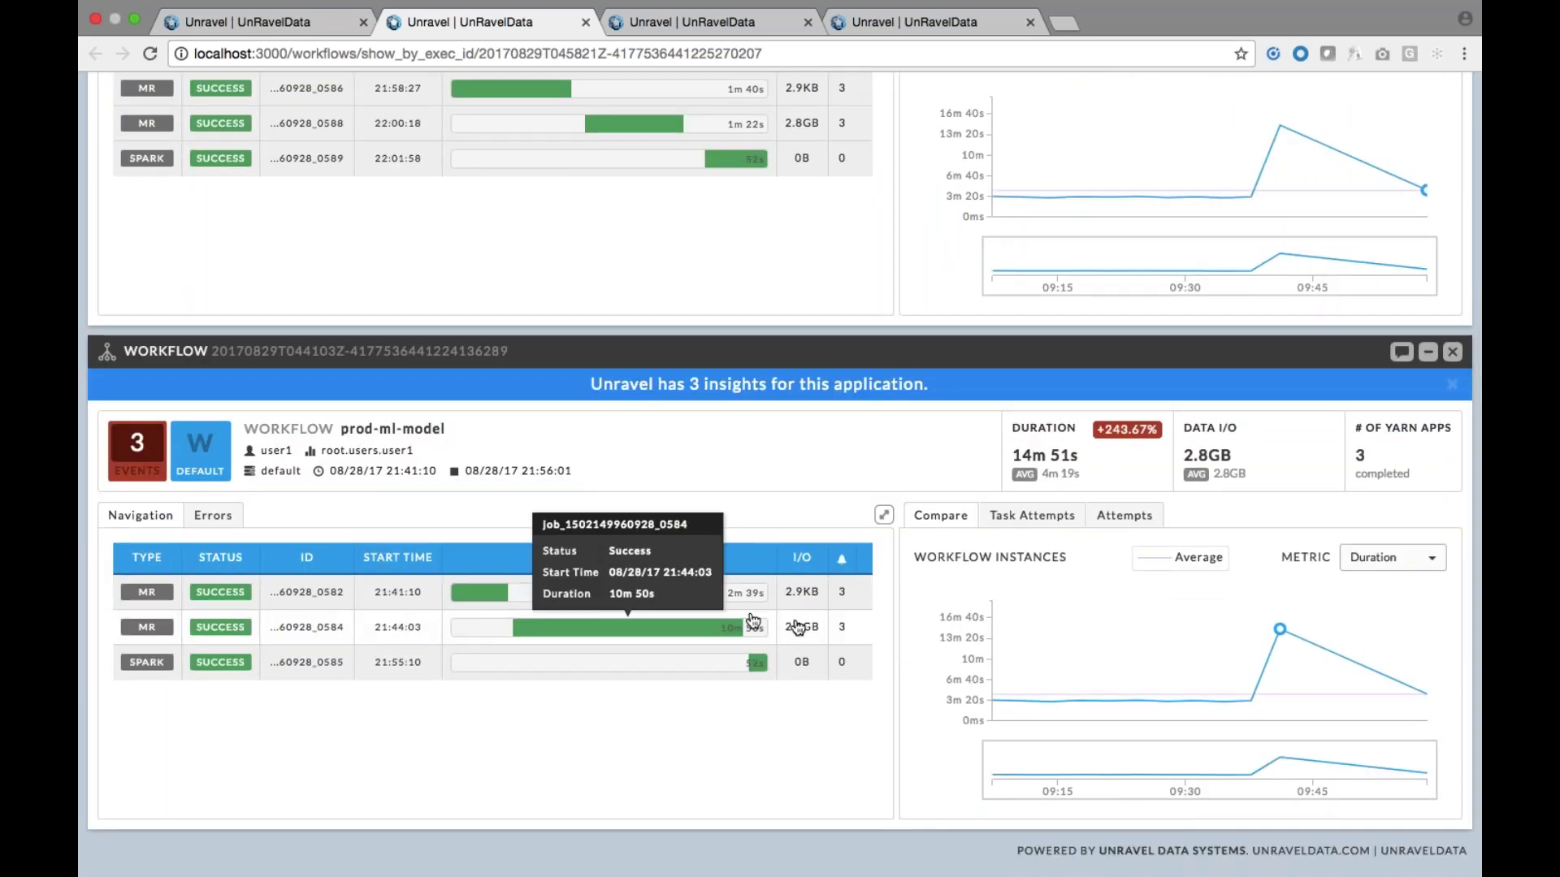
Check MapReduce job 0584 of the slow run, close it, and read the run's SLA Management insight
{"action": "left_click", "coordinate": [146, 627]}
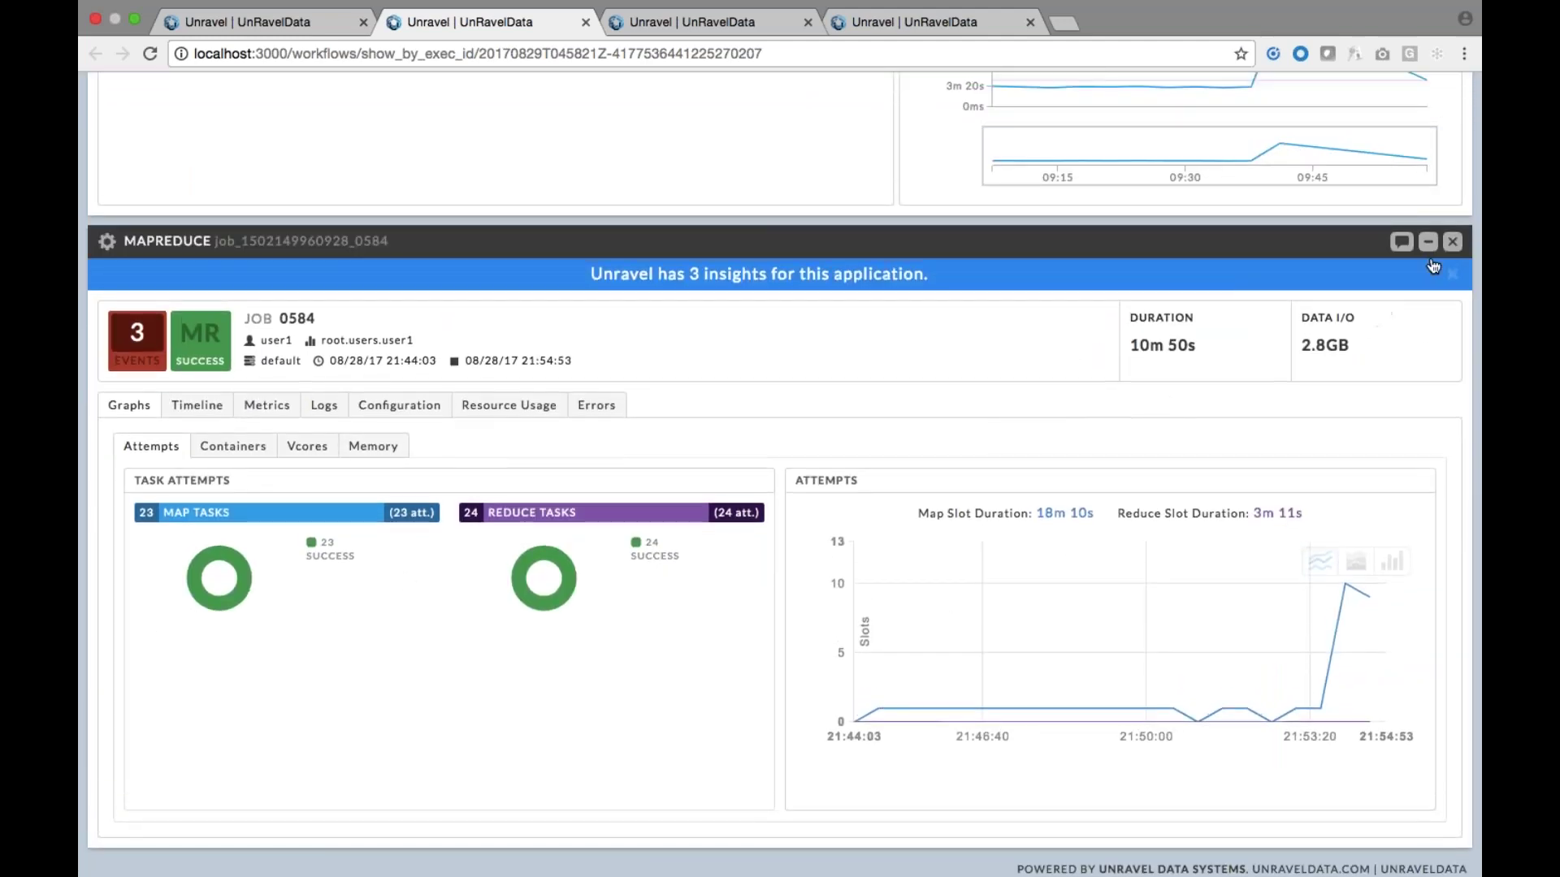
{"action": "left_click", "coordinate": [1453, 243]}
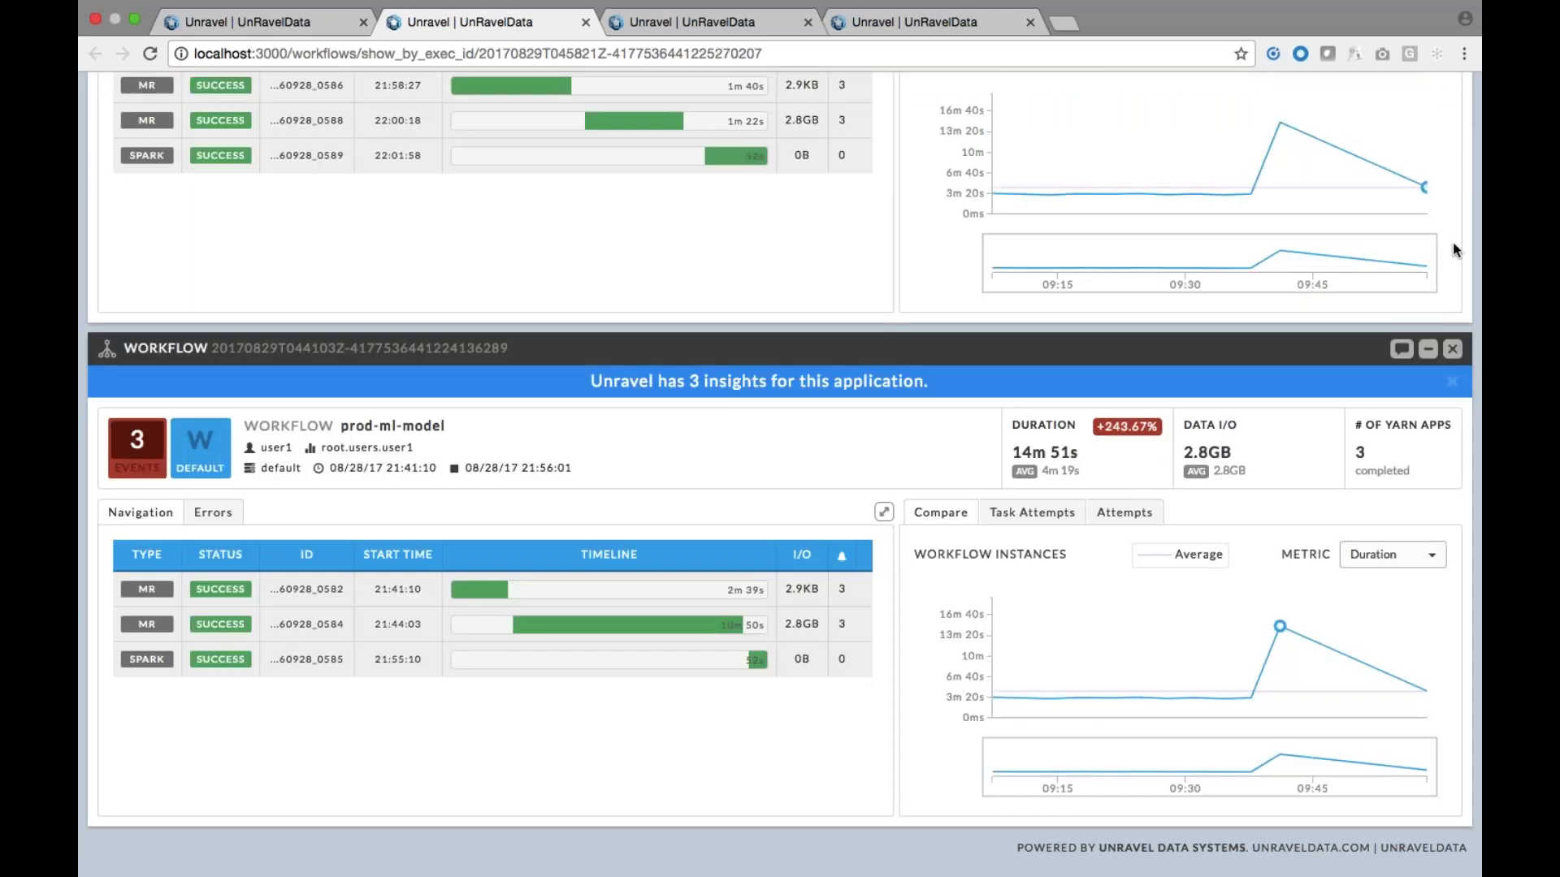
{"action": "left_click", "coordinate": [817, 393]}
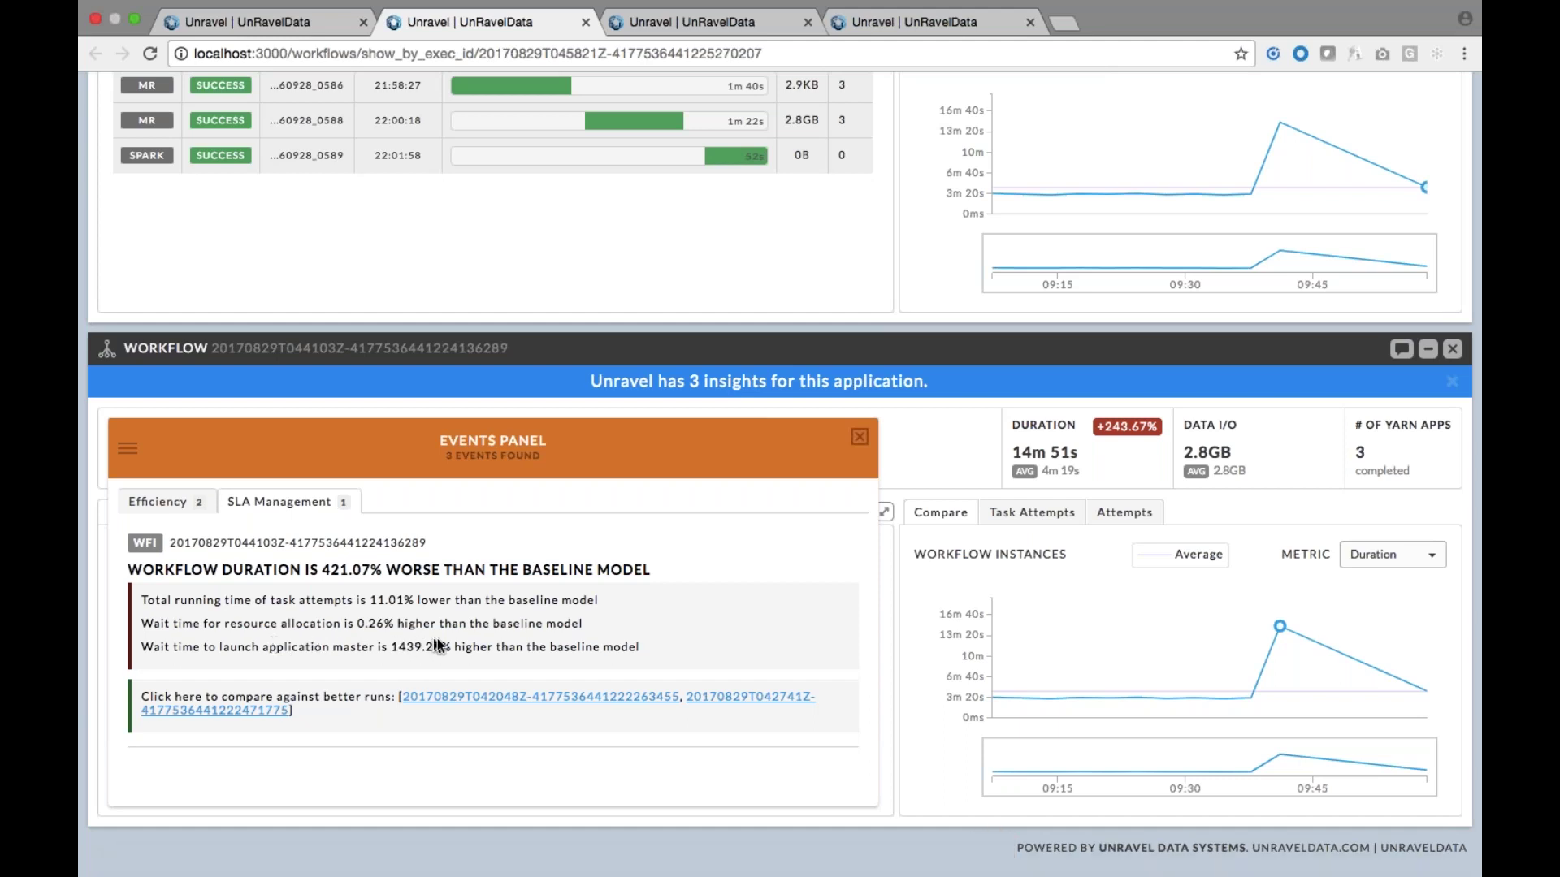
{"action": "left_click", "coordinate": [859, 437]}
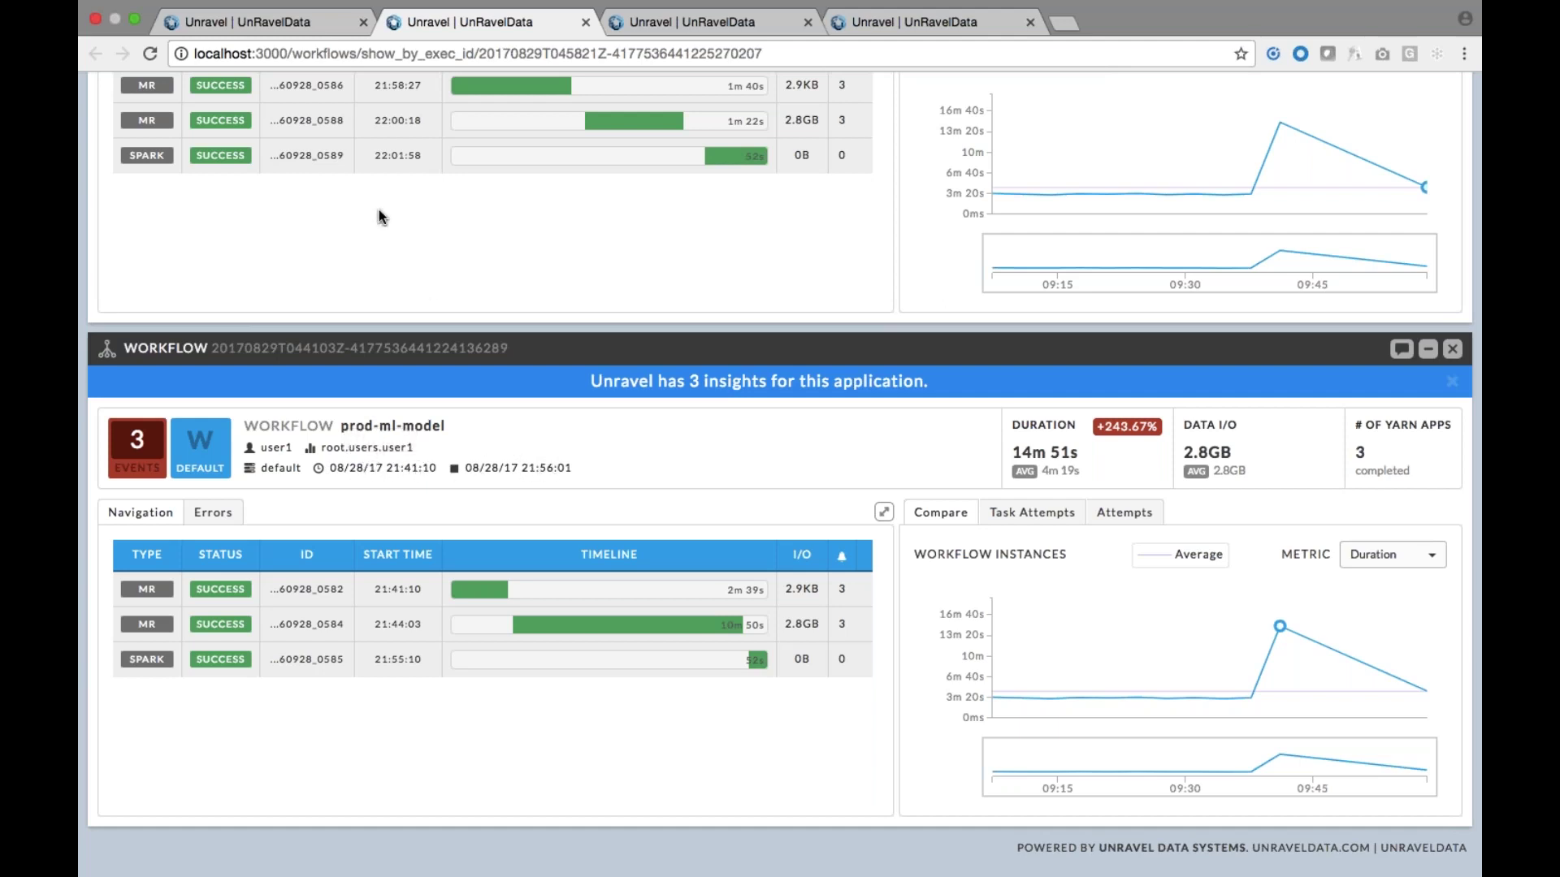
Return to the workflow list's browser tab and open the cluster resource charts in Operations
{"action": "left_click", "coordinate": [296, 27]}
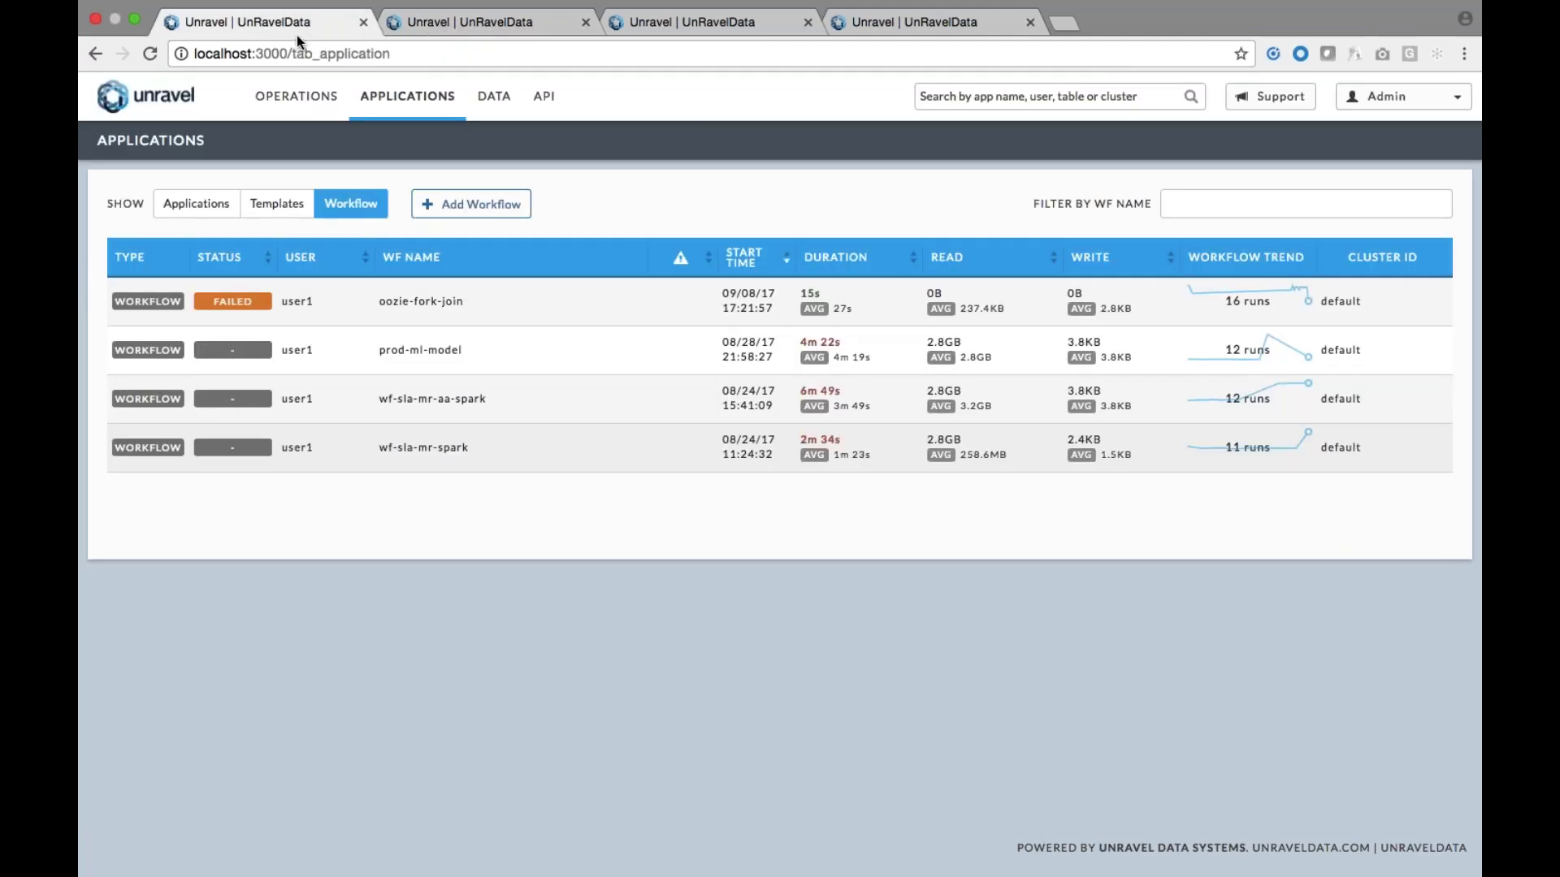
{"action": "left_click", "coordinate": [307, 97]}
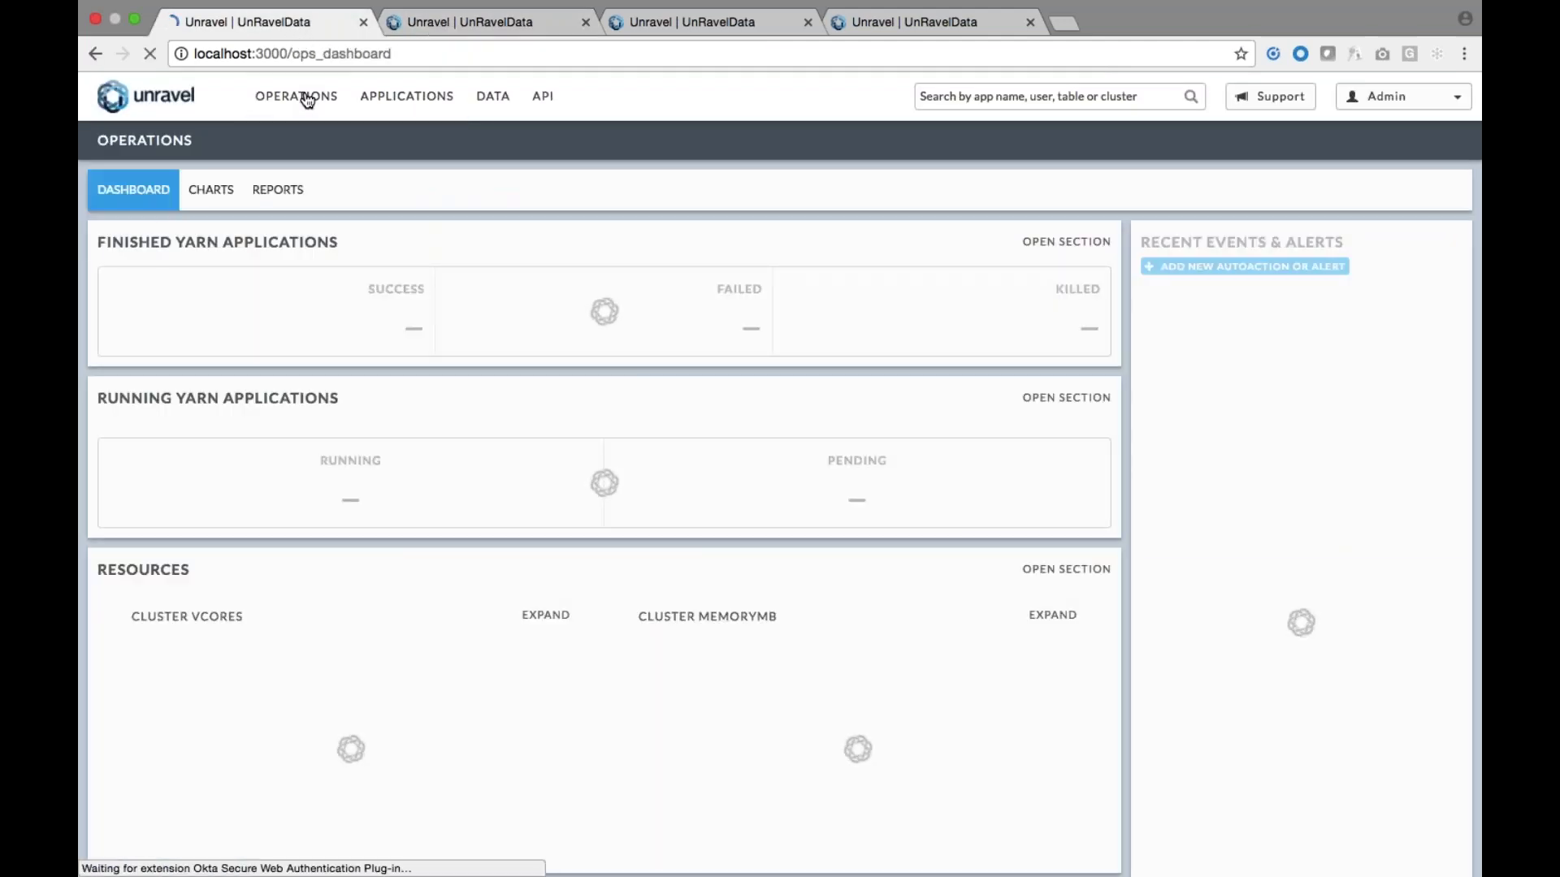
{"action": "left_click", "coordinate": [1065, 554]}
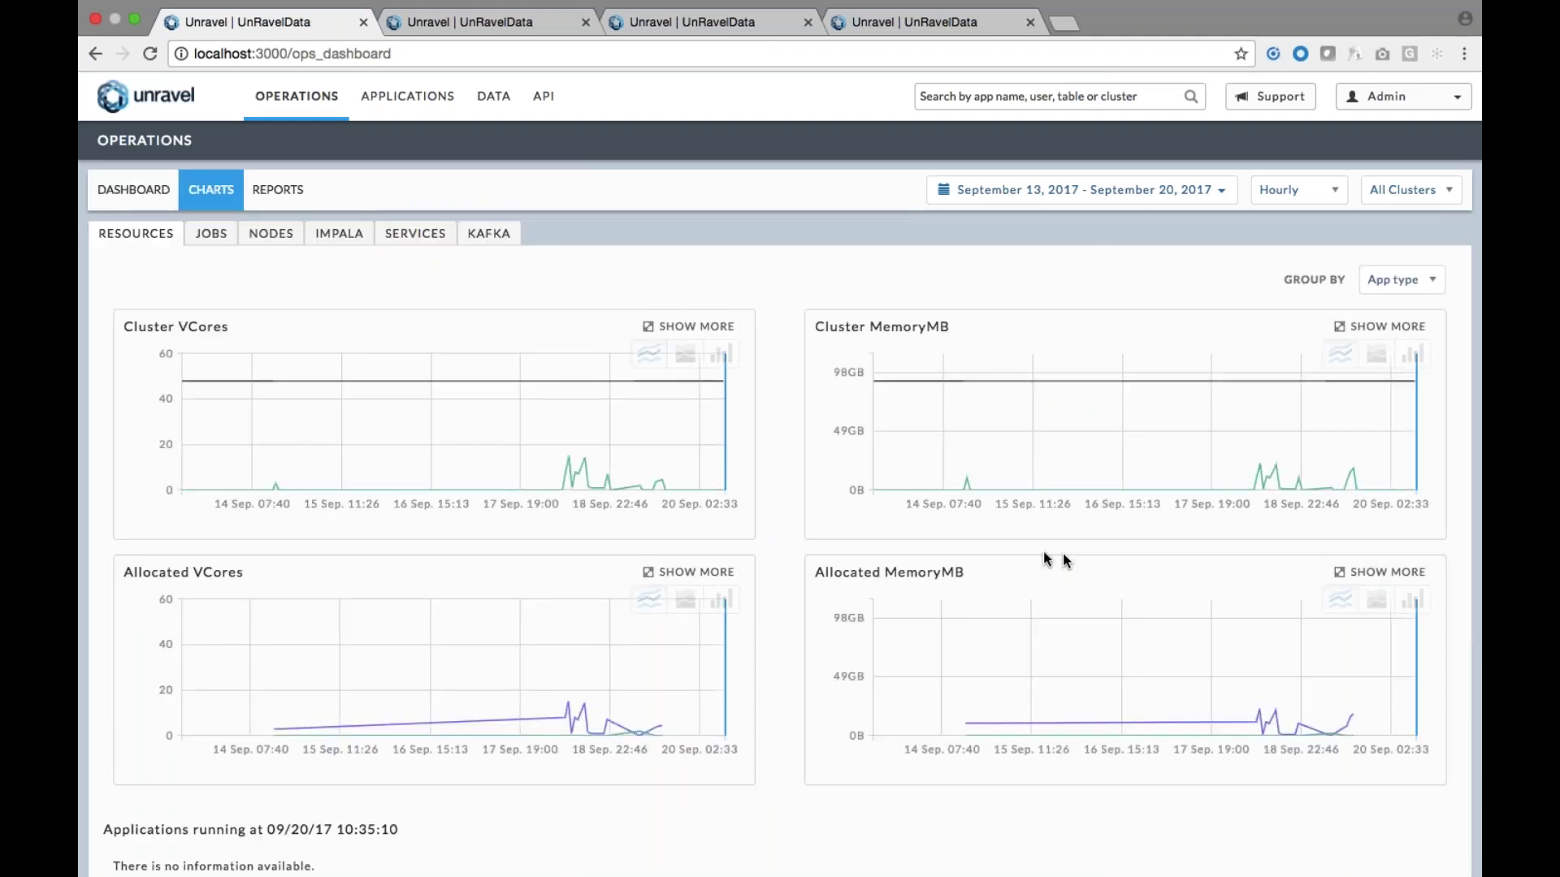
Limit the resource charts to August 28, 2017, 21:35 to 22:35, with a 1-minute interval
{"action": "left_click", "coordinate": [1048, 195]}
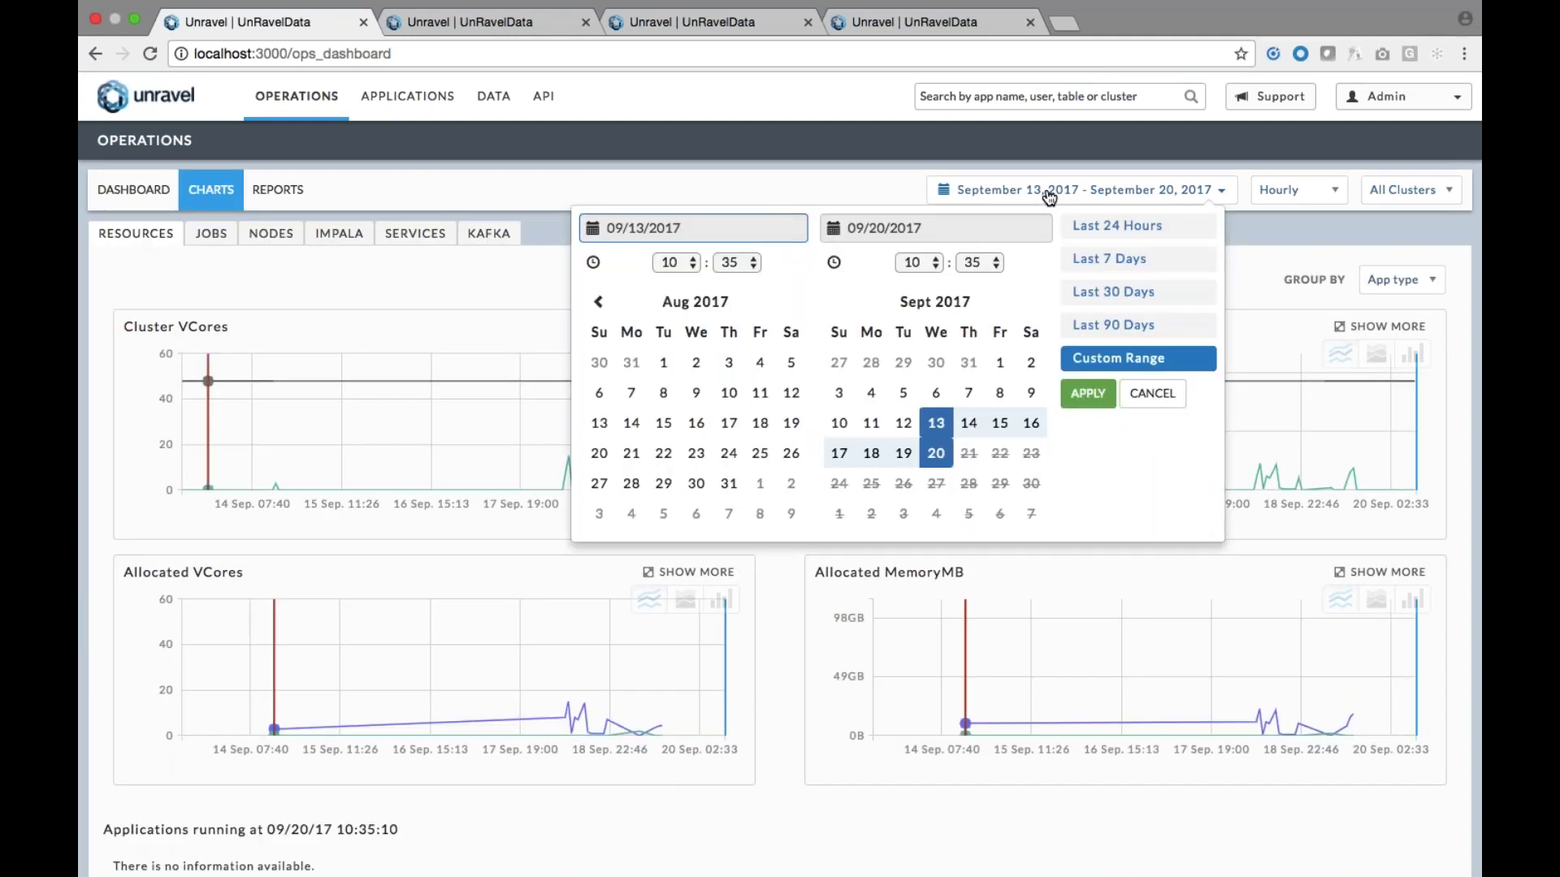
{"action": "left_click", "coordinate": [632, 484]}
{"action": "left_click", "coordinate": [691, 262]}
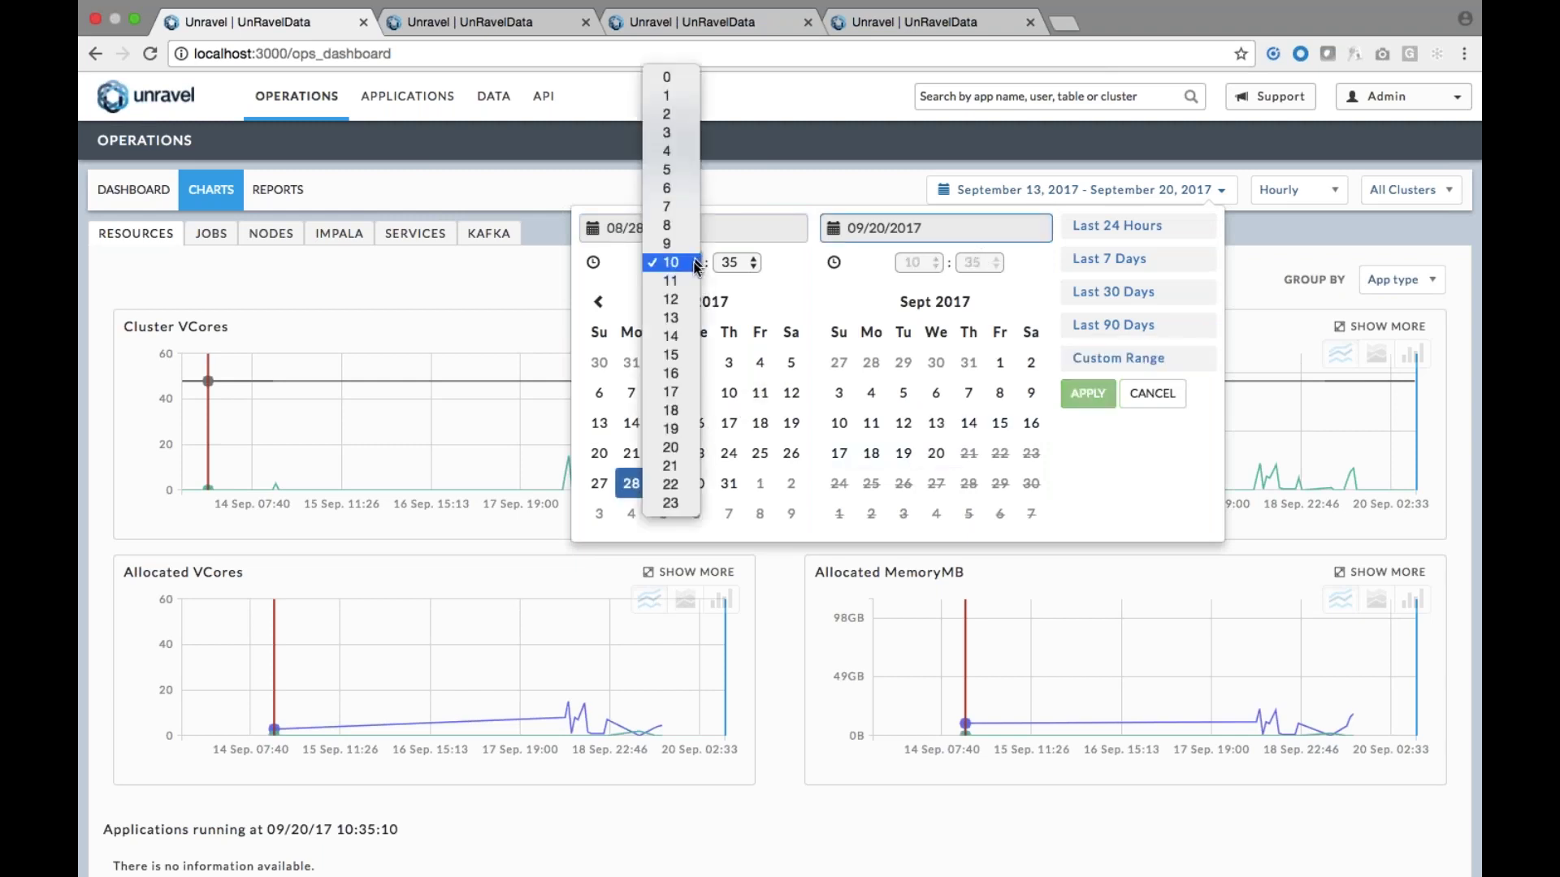
{"action": "left_click", "coordinate": [678, 467]}
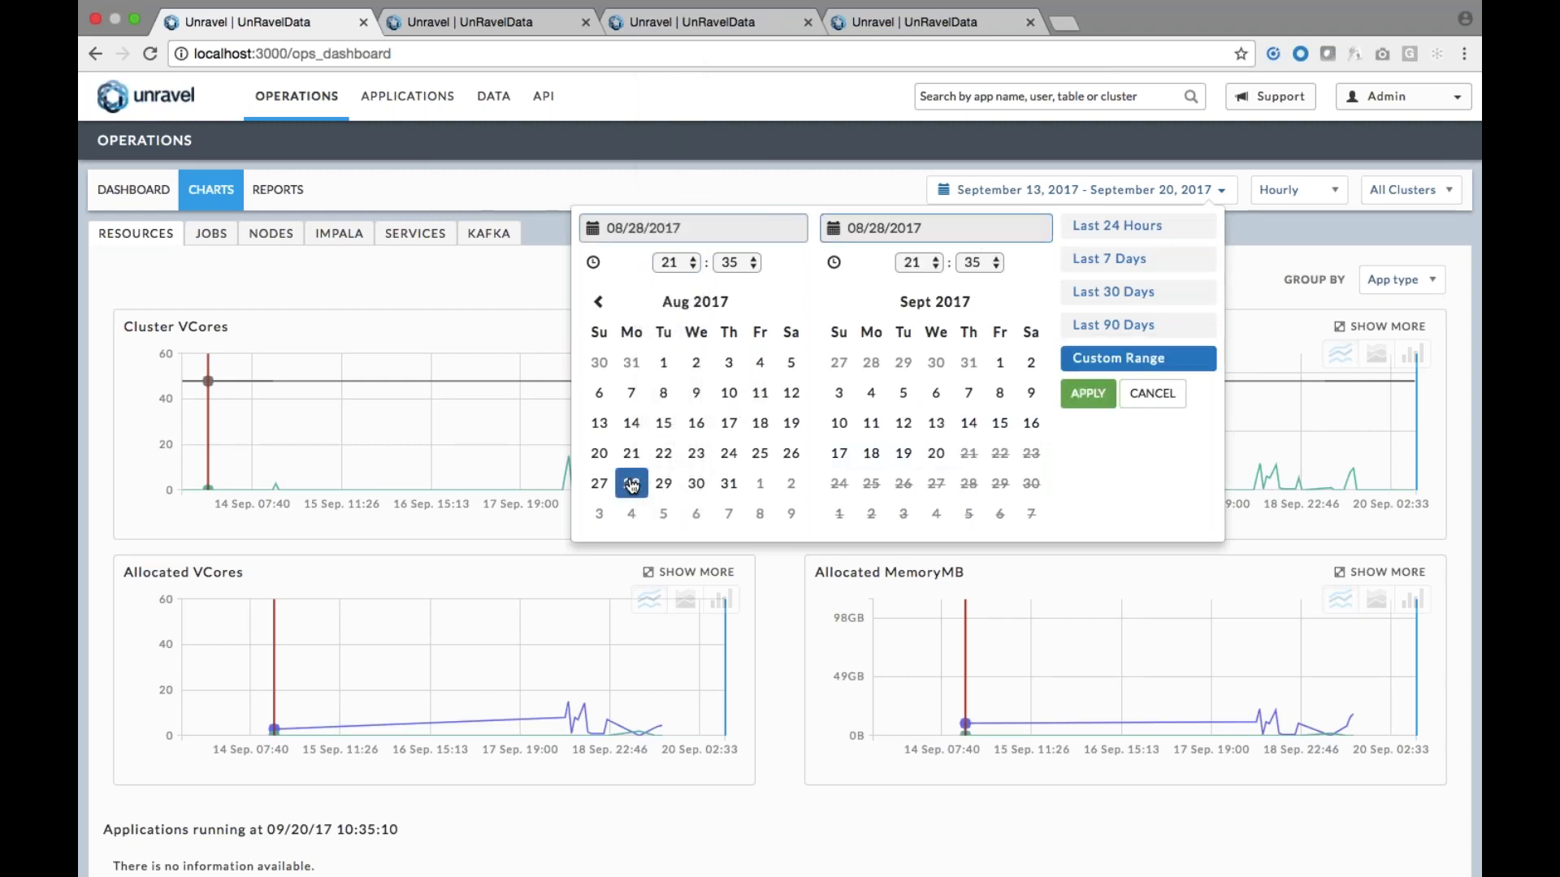
{"action": "left_click", "coordinate": [935, 265]}
{"action": "left_click", "coordinate": [919, 280]}
{"action": "left_click", "coordinate": [1089, 395]}
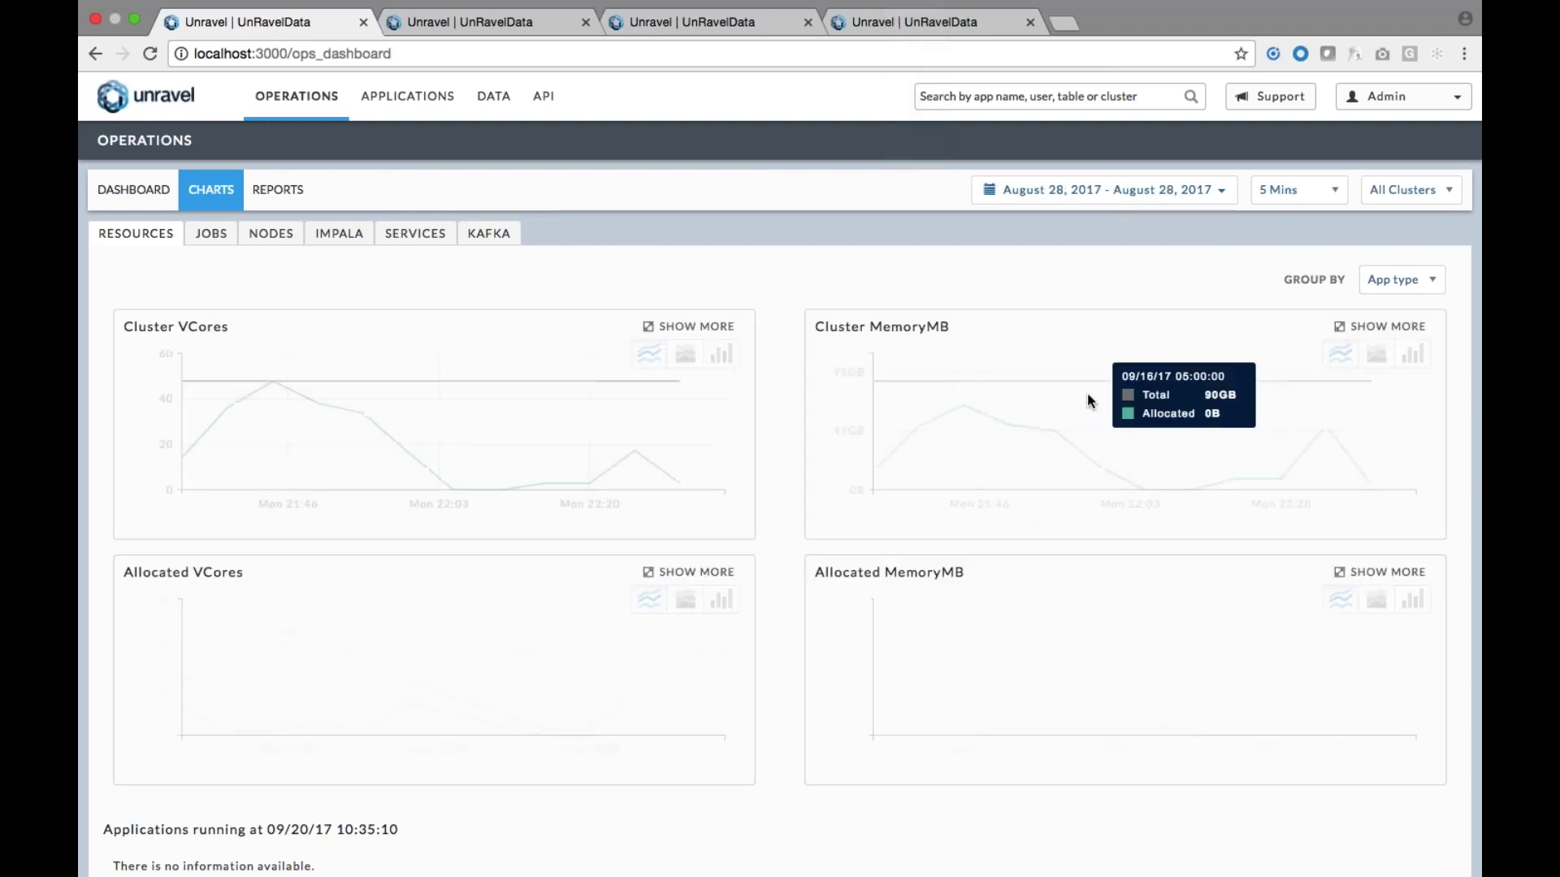
{"action": "left_click", "coordinate": [1298, 197]}
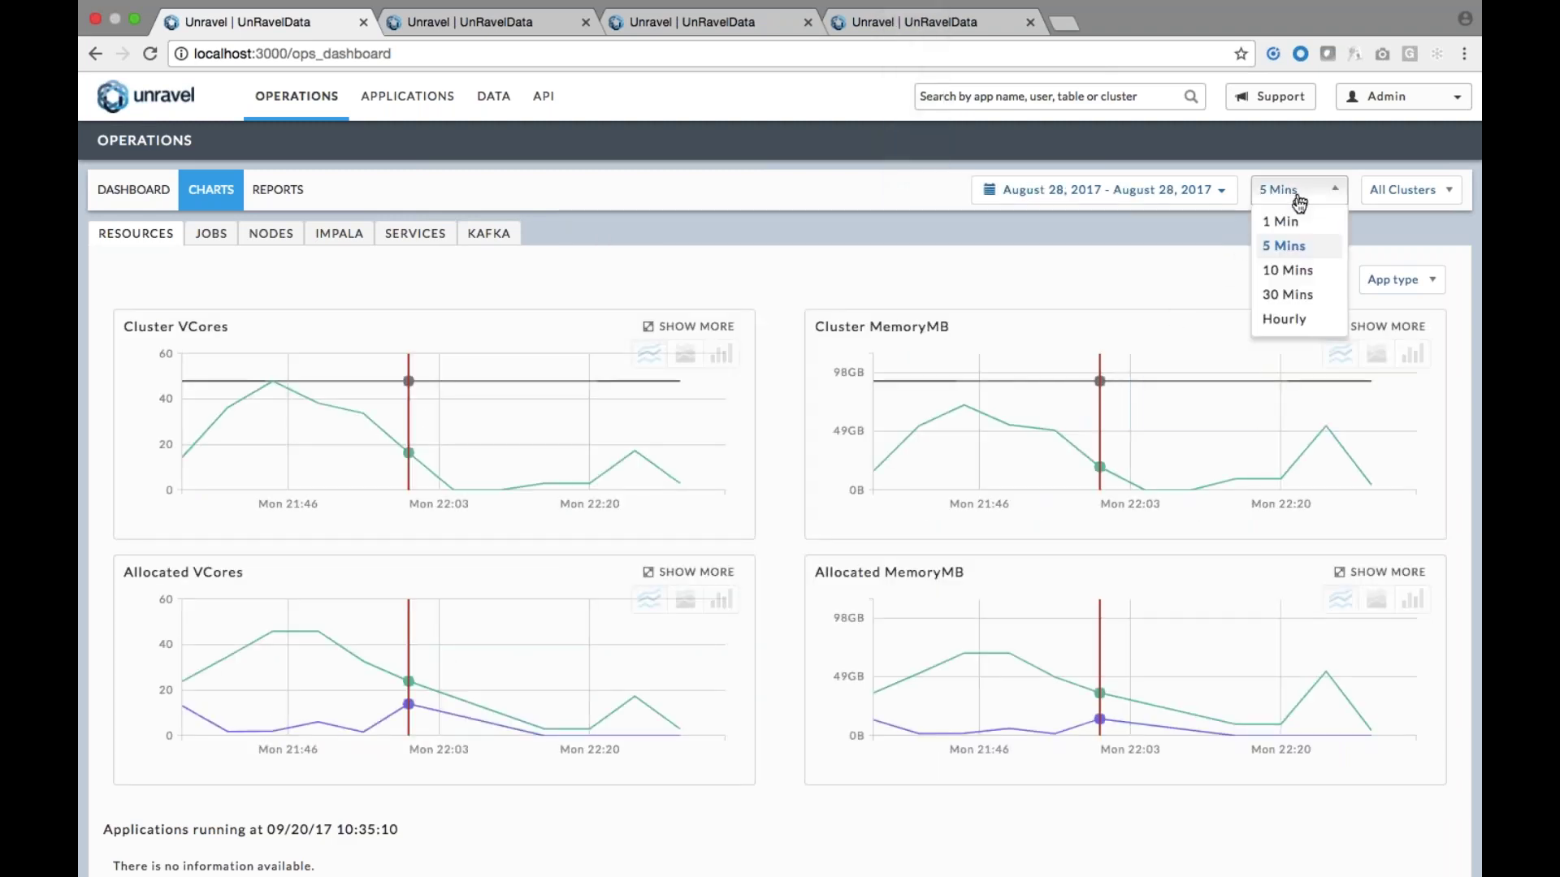
{"action": "left_click", "coordinate": [1277, 216]}
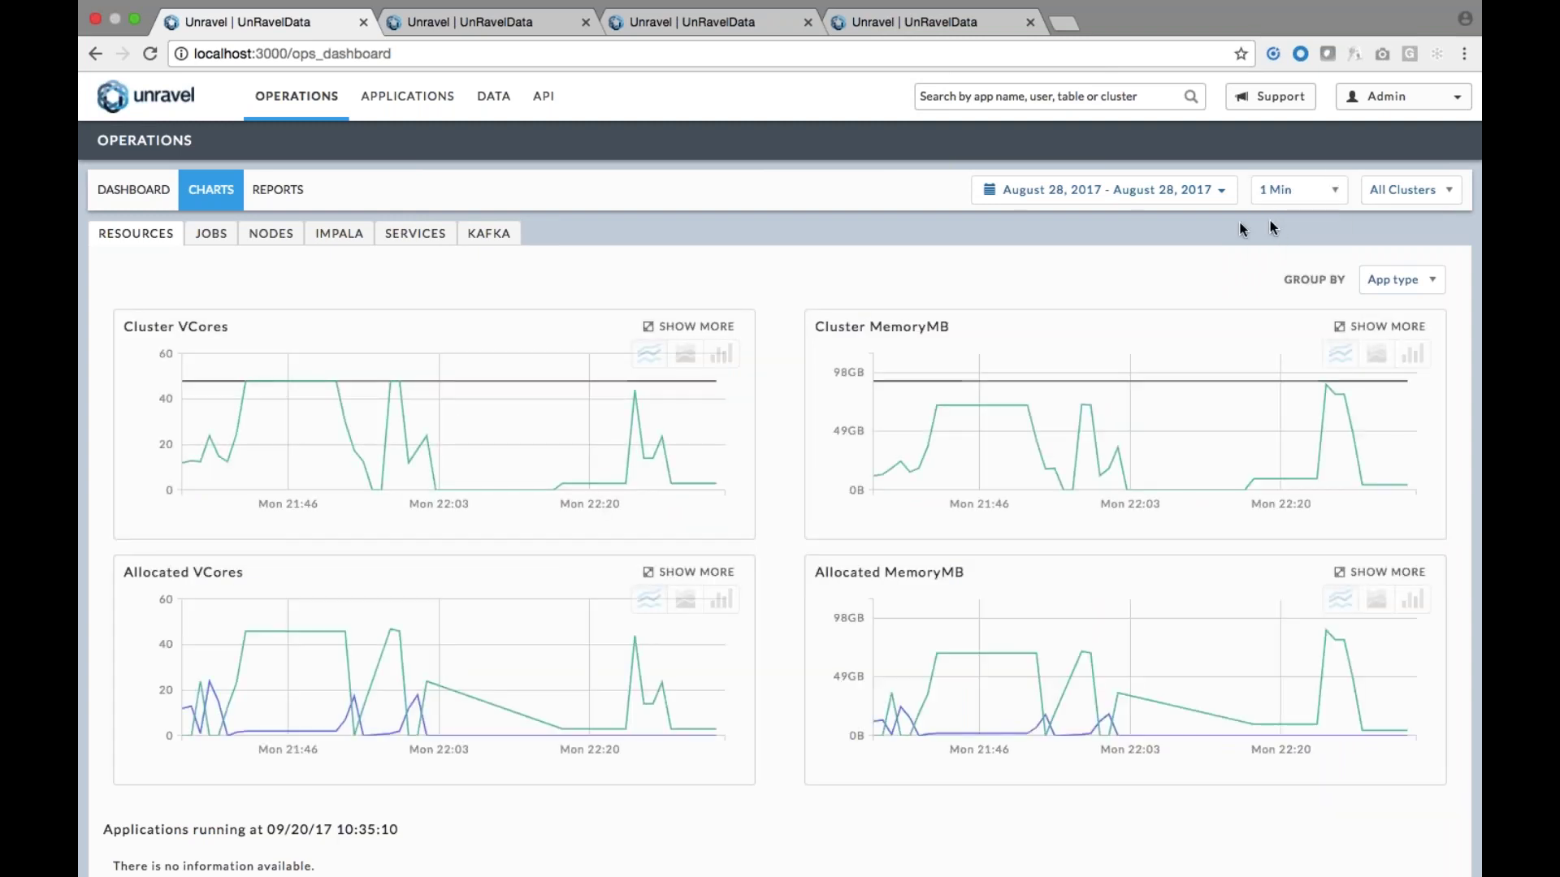
Inspect the allocation peaks in the Cluster VCores chart and list the applications running at 21:50
{"action": "scroll", "coordinate": [823, 251], "scroll_direction": "down", "scroll_amount": 2}
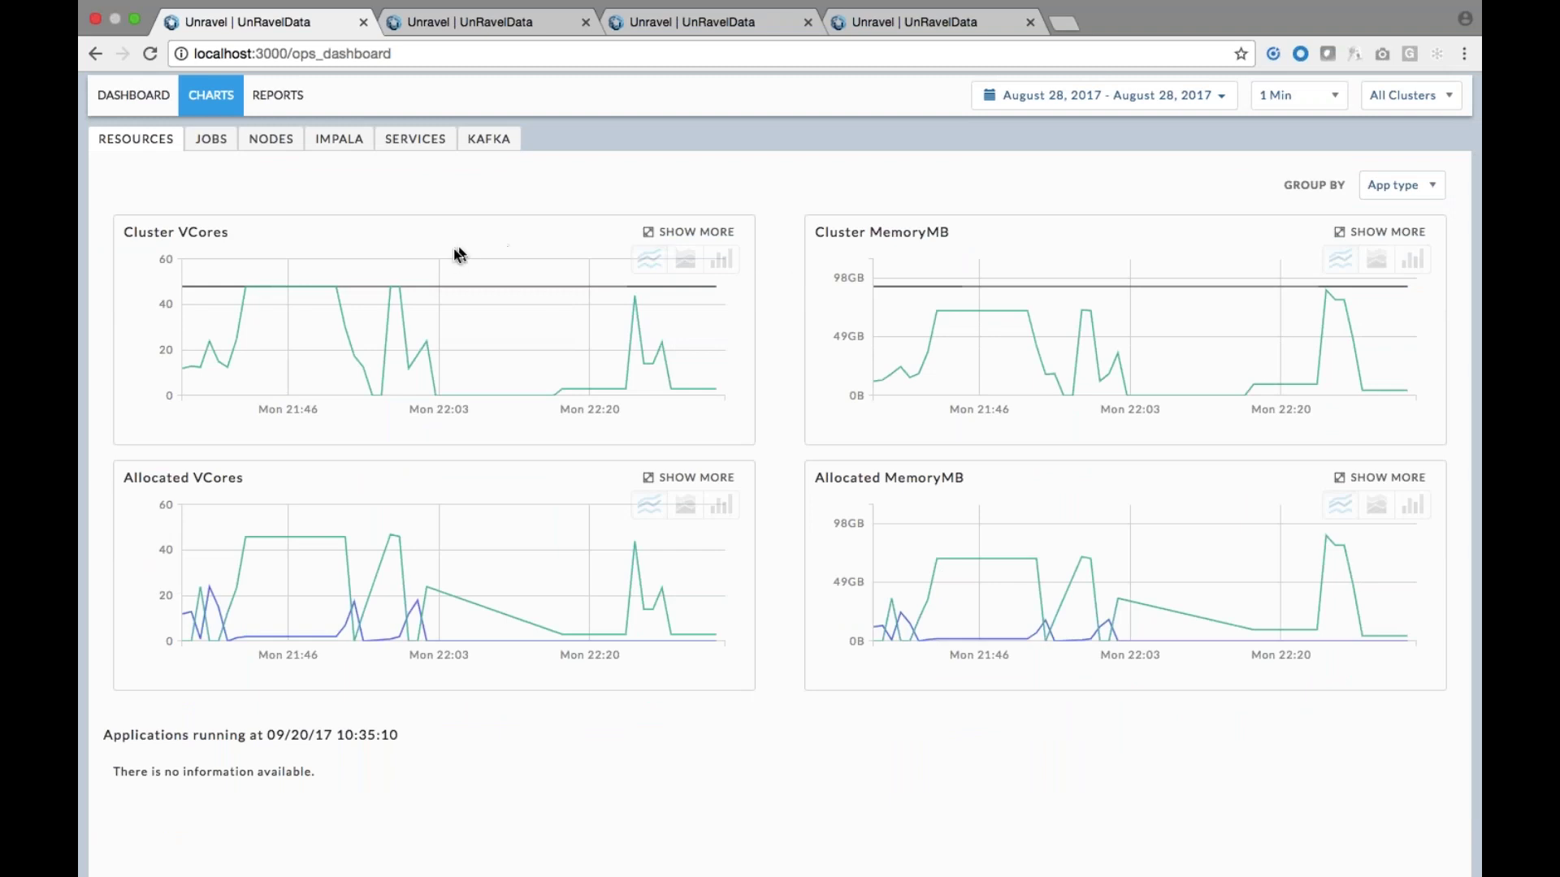
{"action": "mouse_move", "coordinate": [452, 281]}
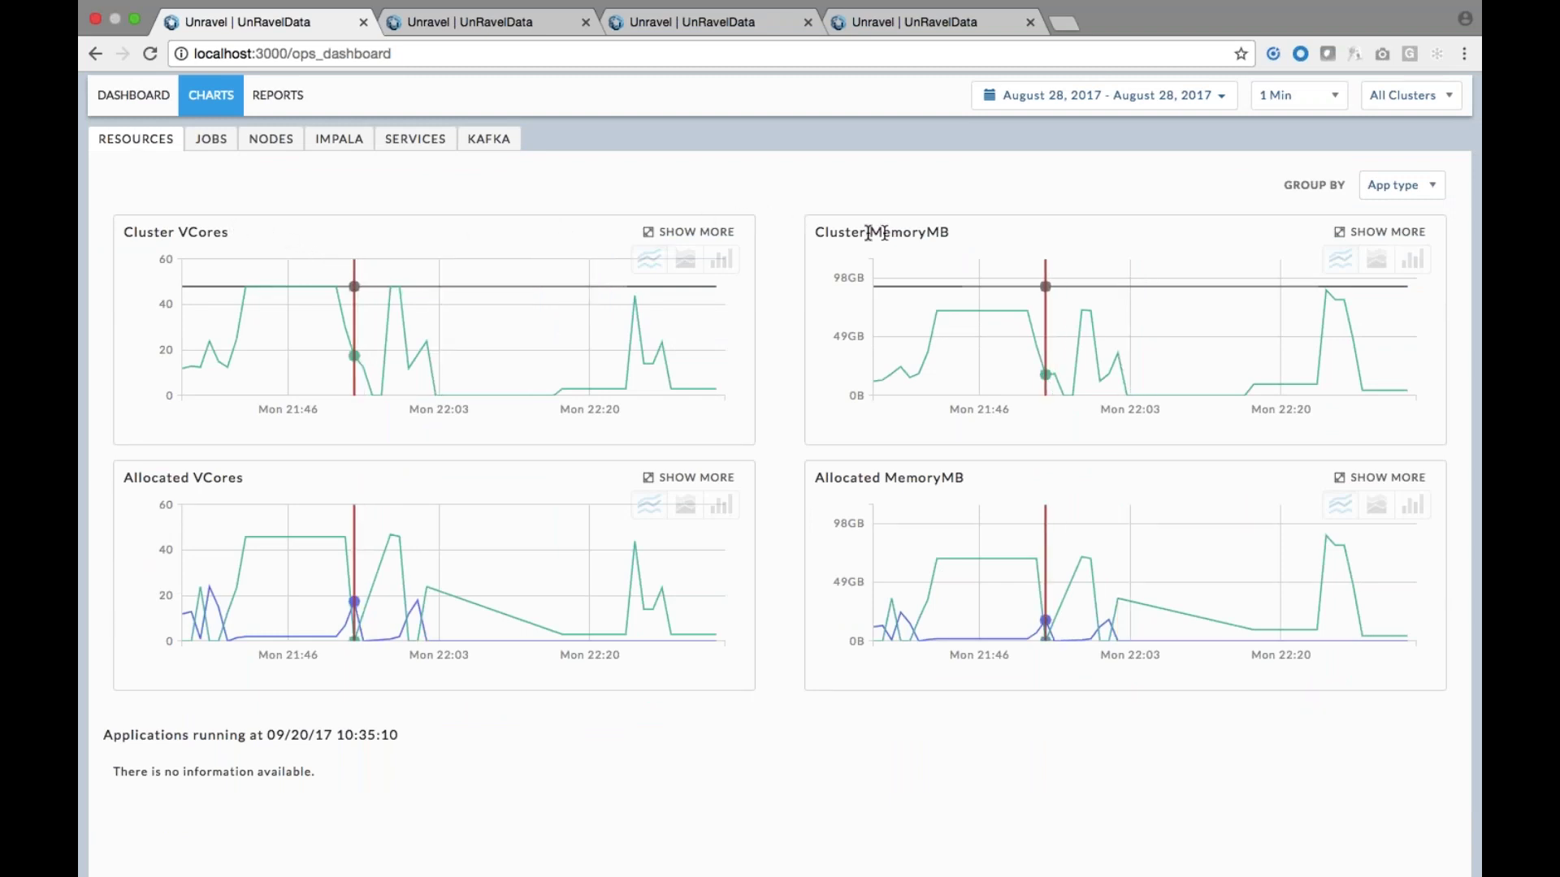
{"action": "mouse_move", "coordinate": [424, 324]}
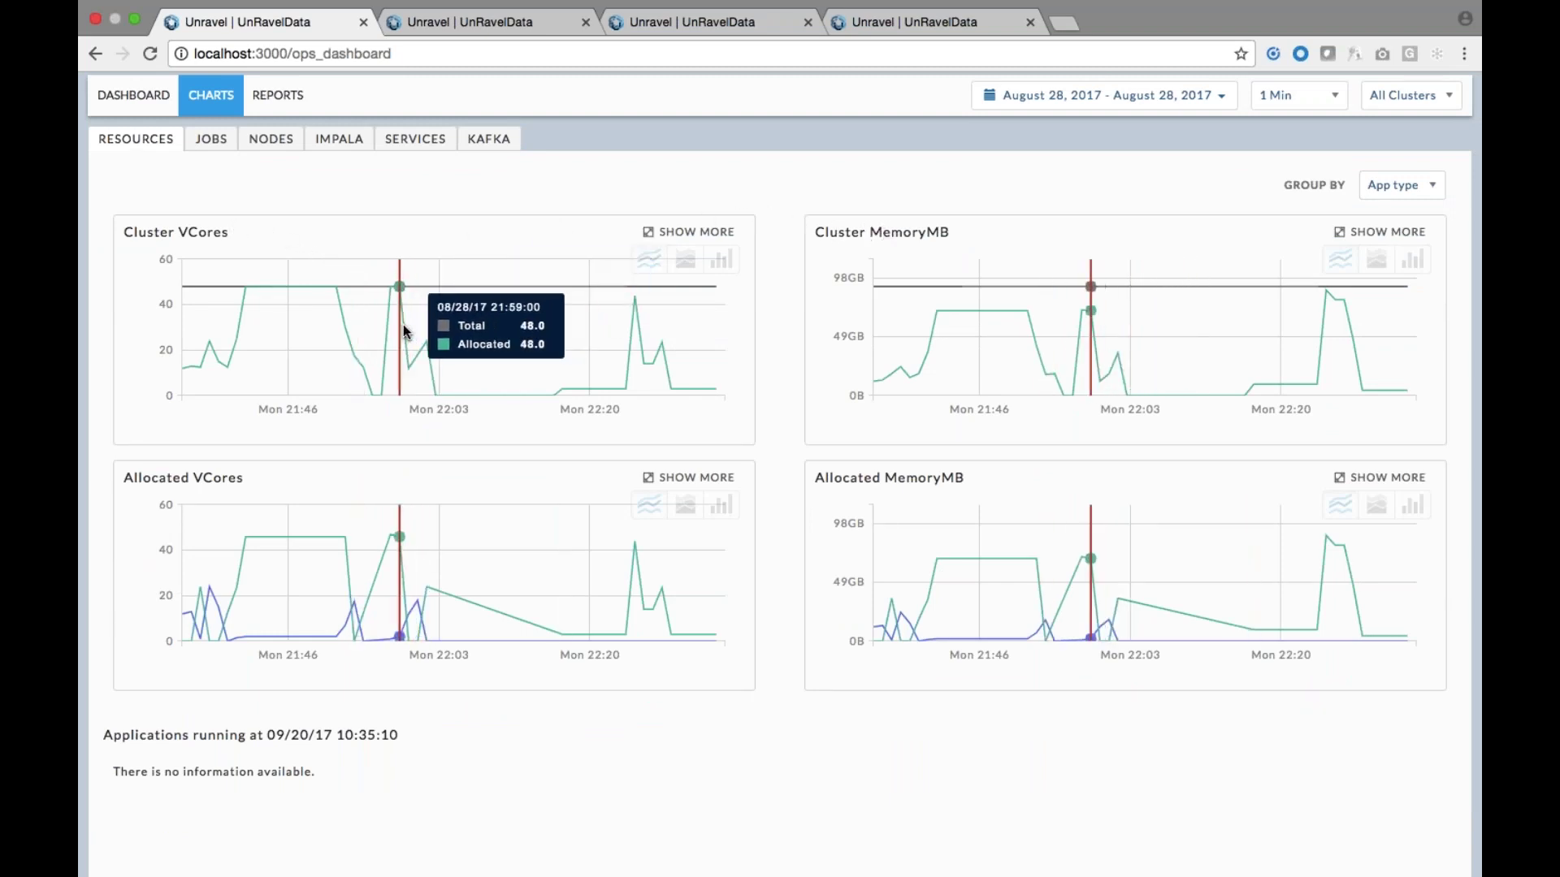
{"action": "left_click", "coordinate": [317, 317]}
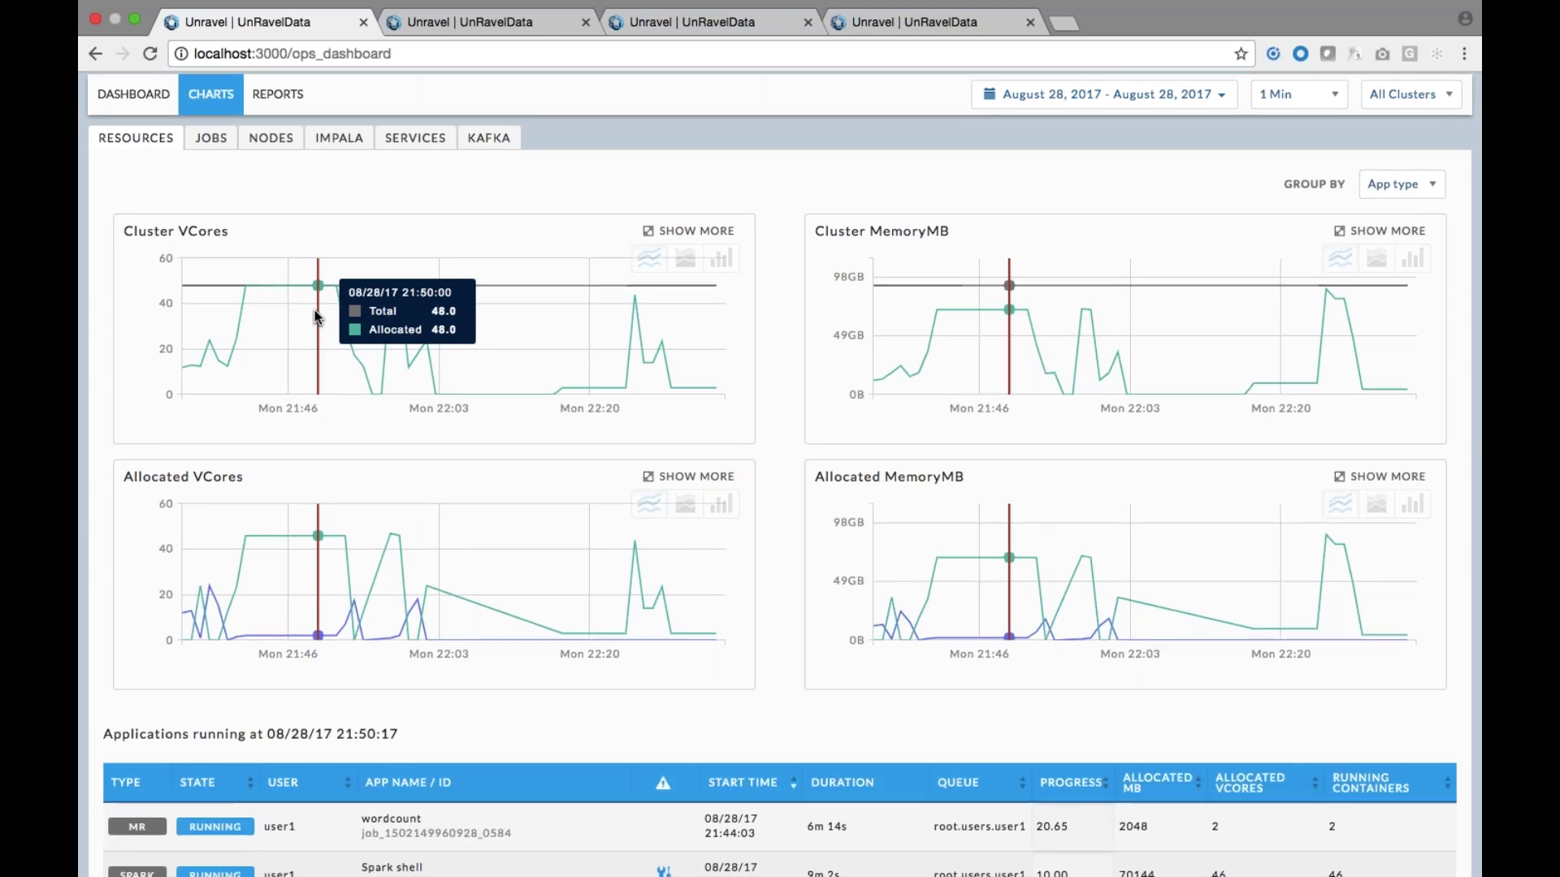
Review the applications running at 21:50 and check them against the slow prod-ml-model run in the workflow comparison tab
{"action": "scroll", "coordinate": [317, 317], "scroll_direction": "down", "scroll_amount": 3}
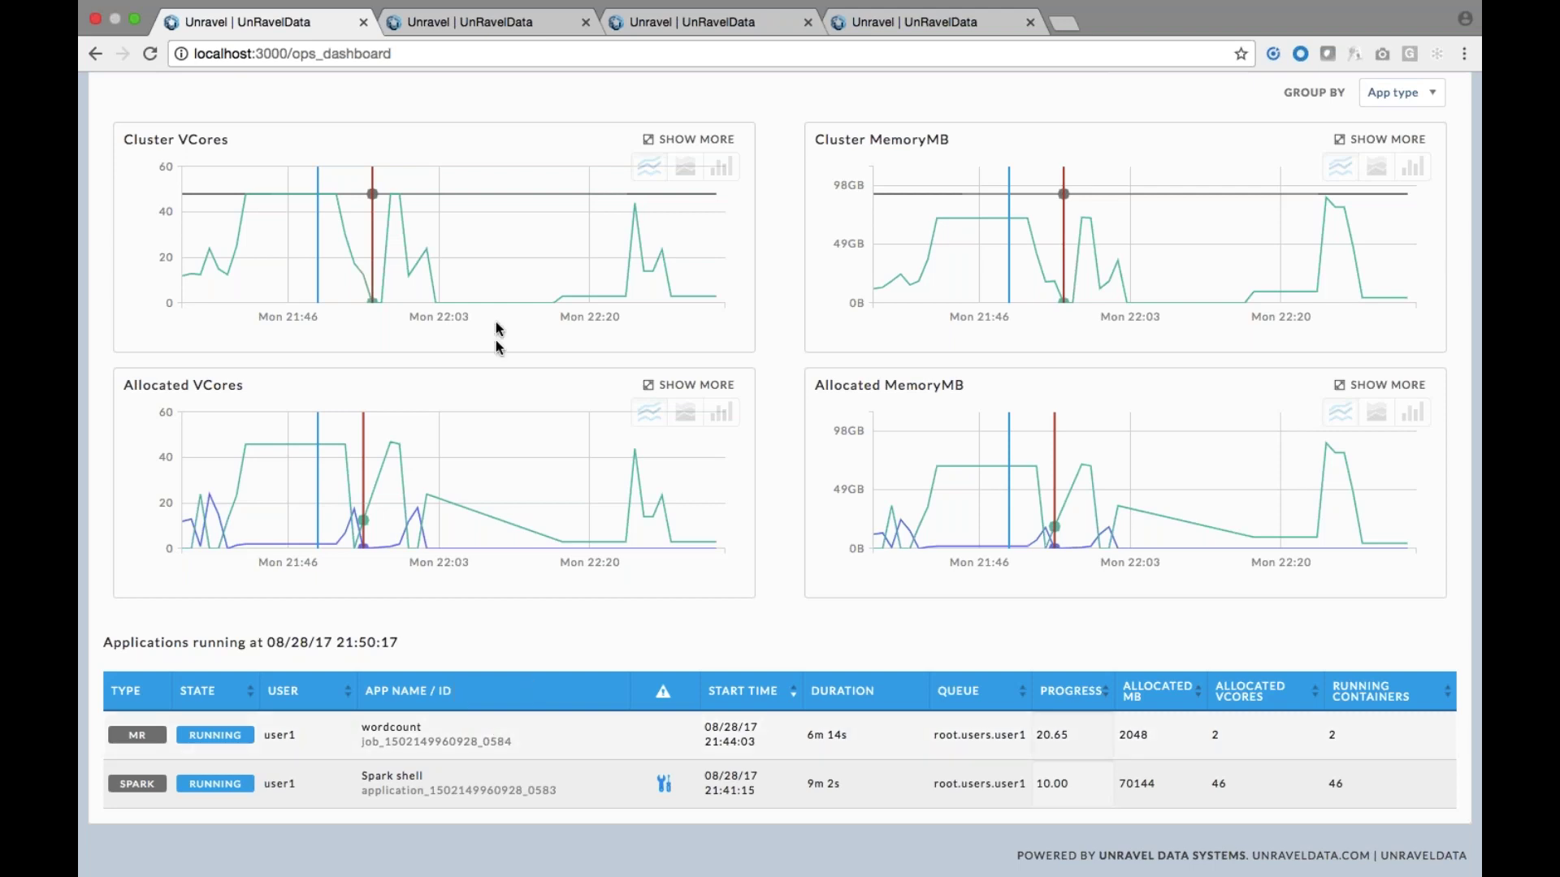
{"action": "left_click", "coordinate": [525, 26]}
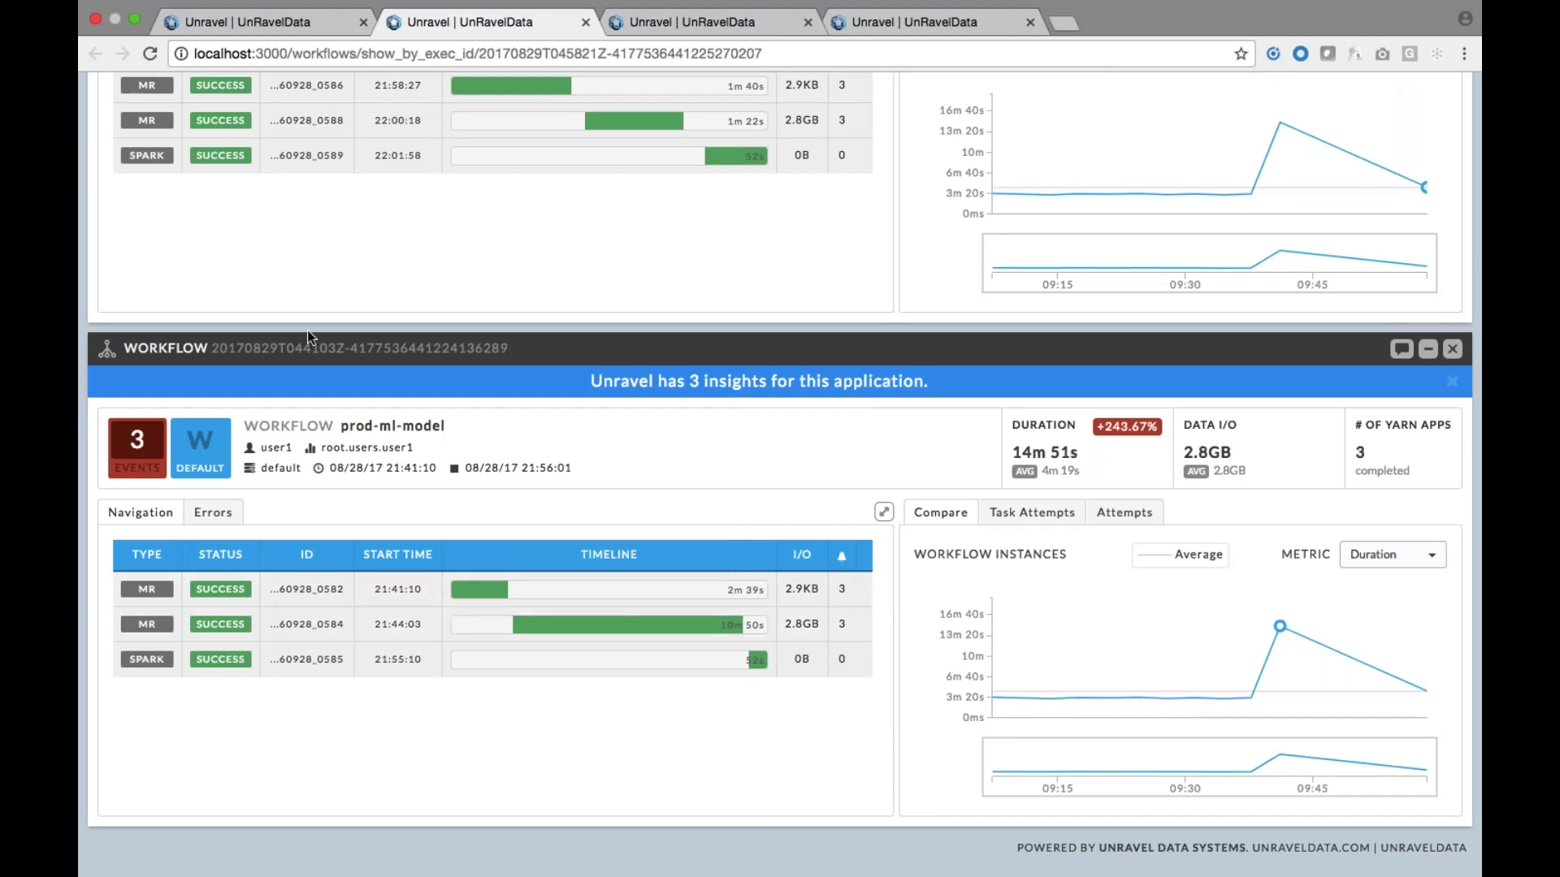
{"action": "left_click", "coordinate": [262, 23]}
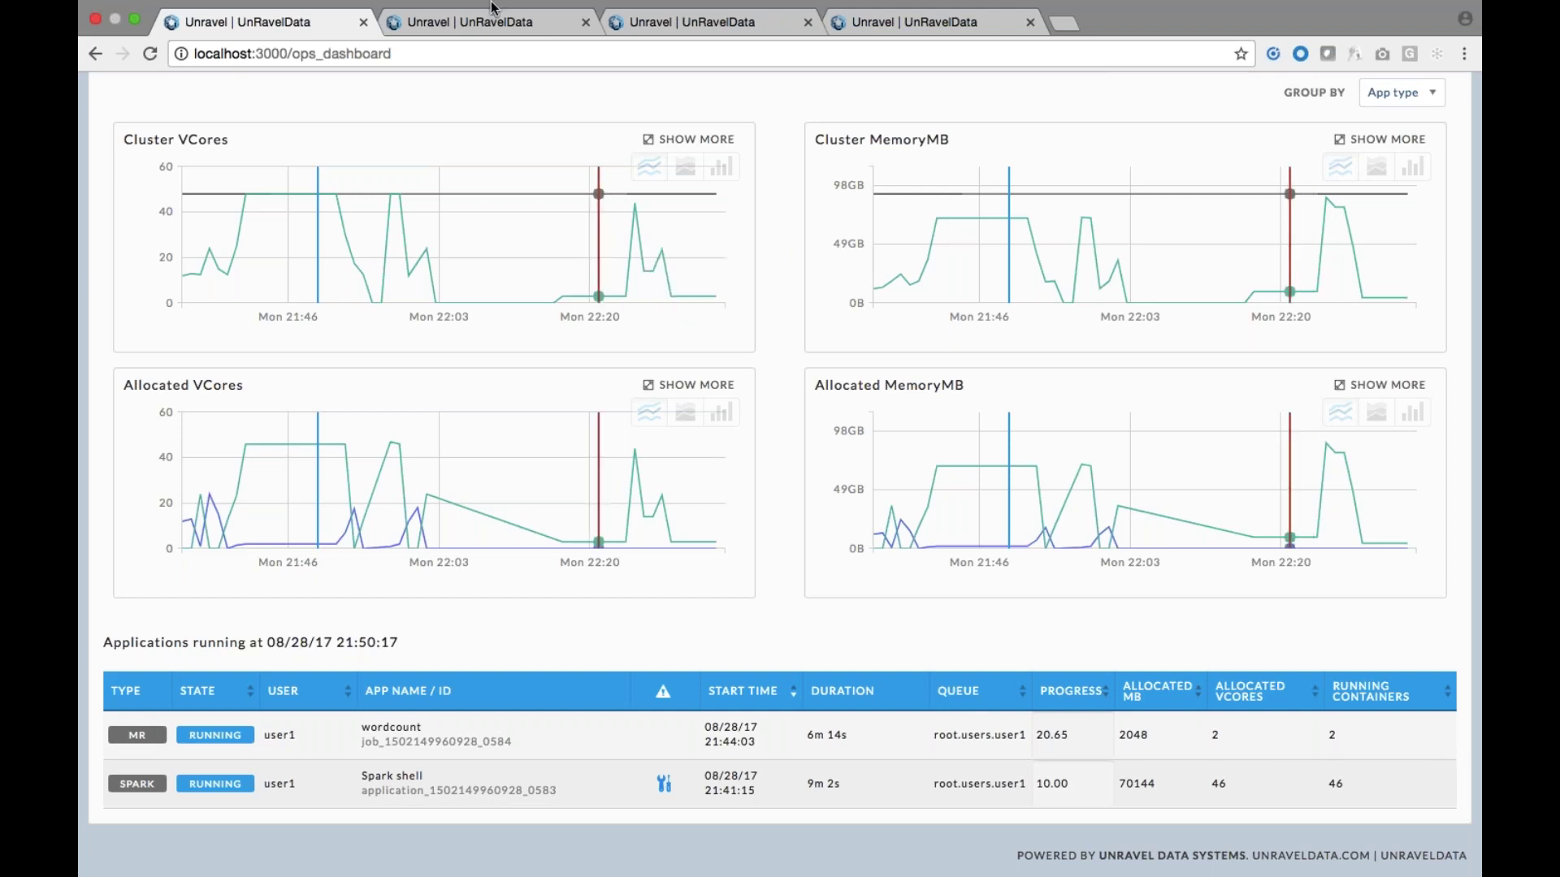
Return to the workflow comparison tab and inspect the duration and times of the prod-ml-model run started at 21:58
{"action": "left_click", "coordinate": [482, 51]}
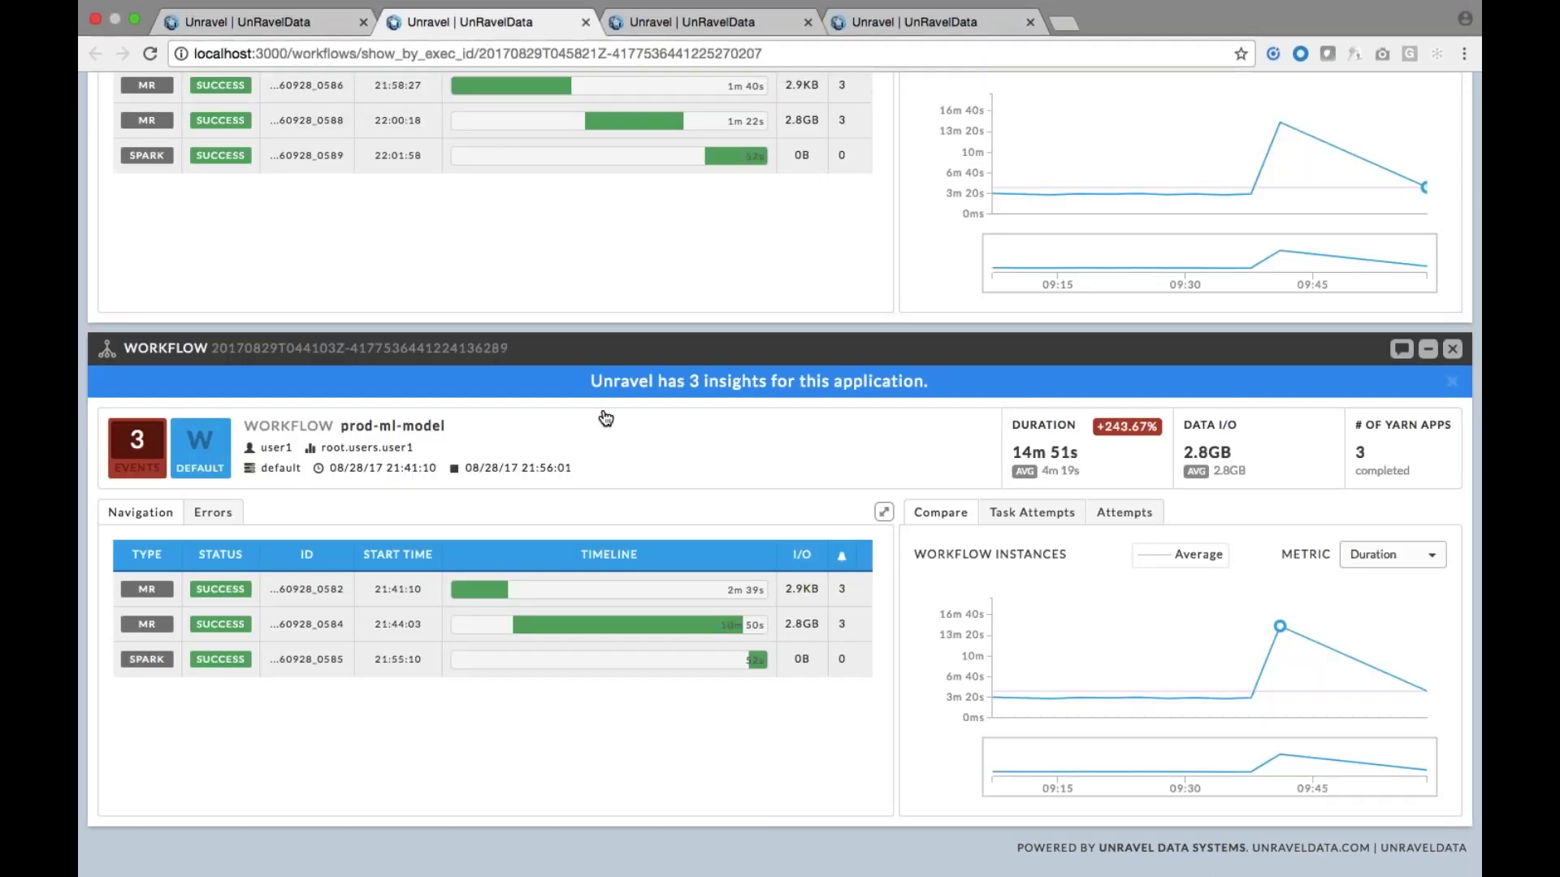
{"action": "scroll", "coordinate": [604, 417], "scroll_direction": "up", "scroll_amount": 3}
{"action": "scroll", "coordinate": [604, 417], "scroll_direction": "up", "scroll_amount": 1}
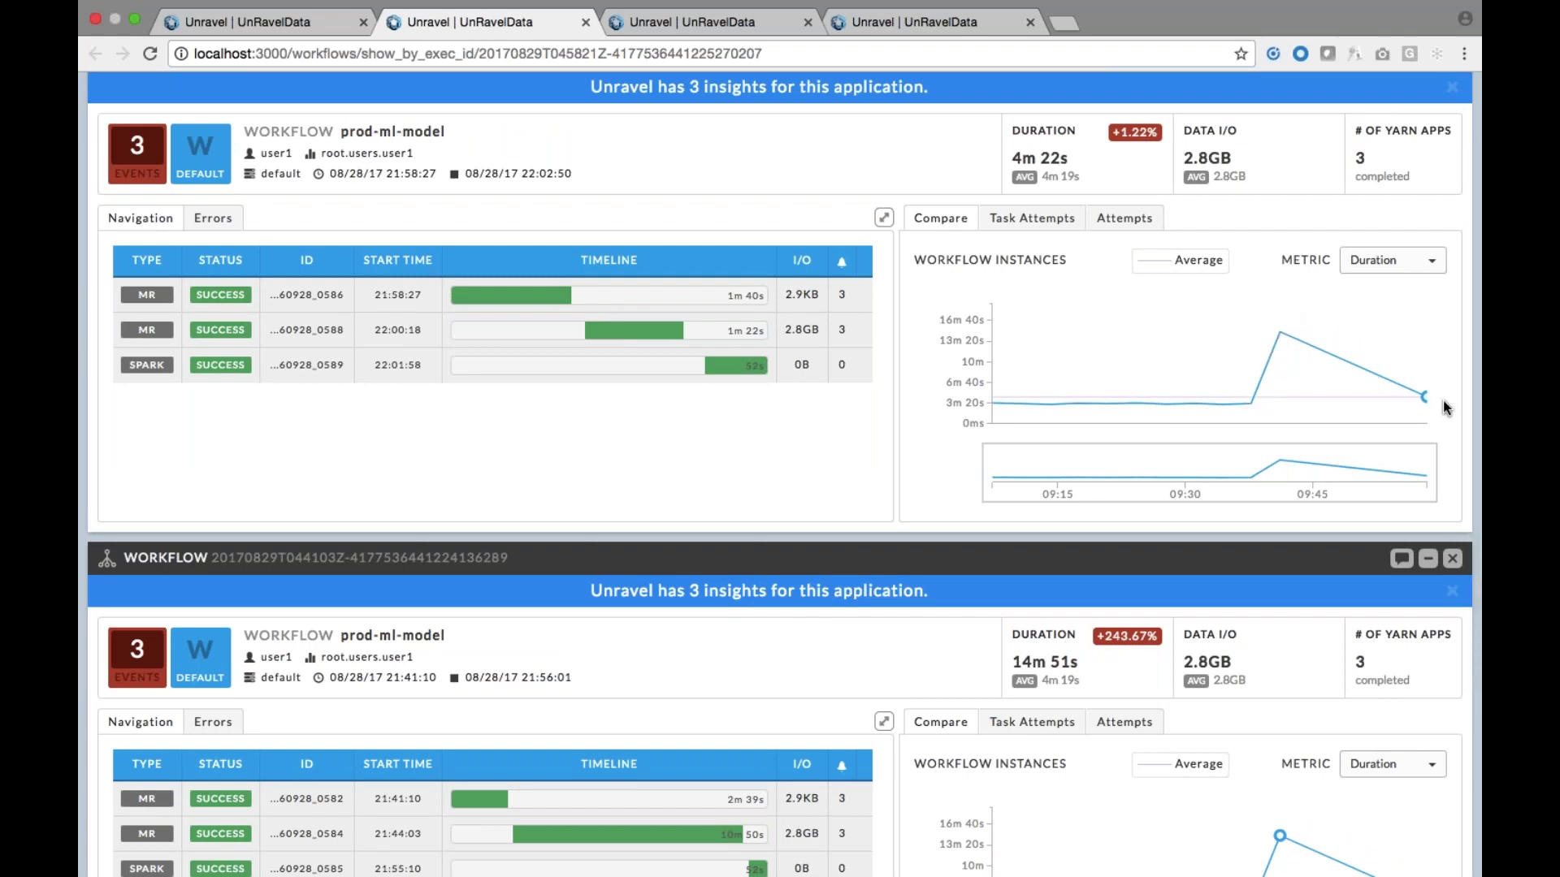
{"action": "mouse_move", "coordinate": [1423, 398]}
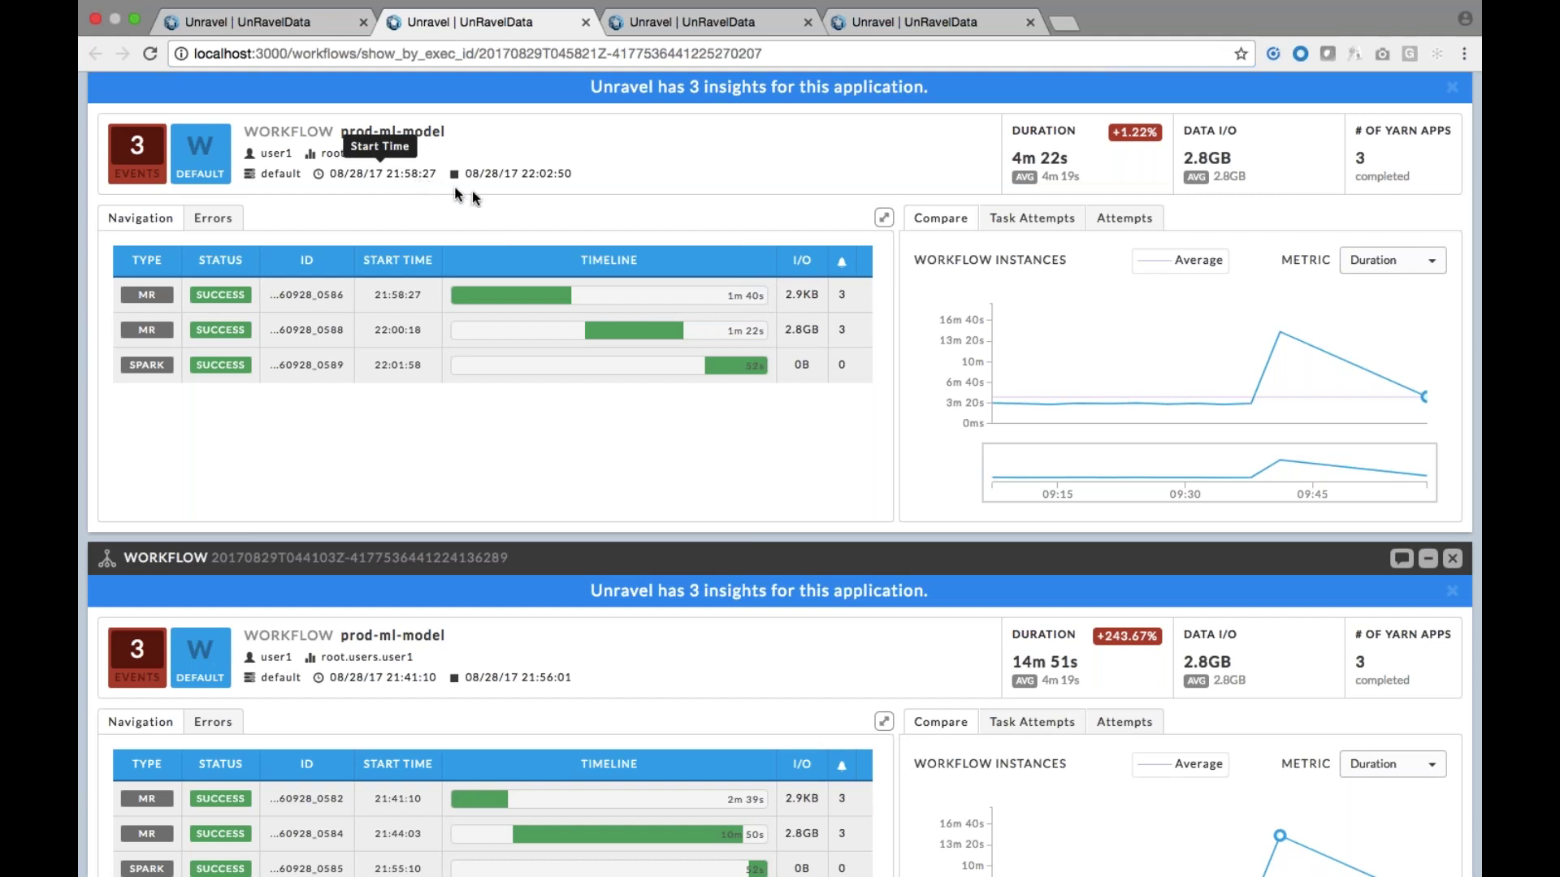
List the applications running at 21:59 from the Cluster VCores chart and open Spark application 0587 that has an auto-action flag
{"action": "left_click", "coordinate": [330, 30]}
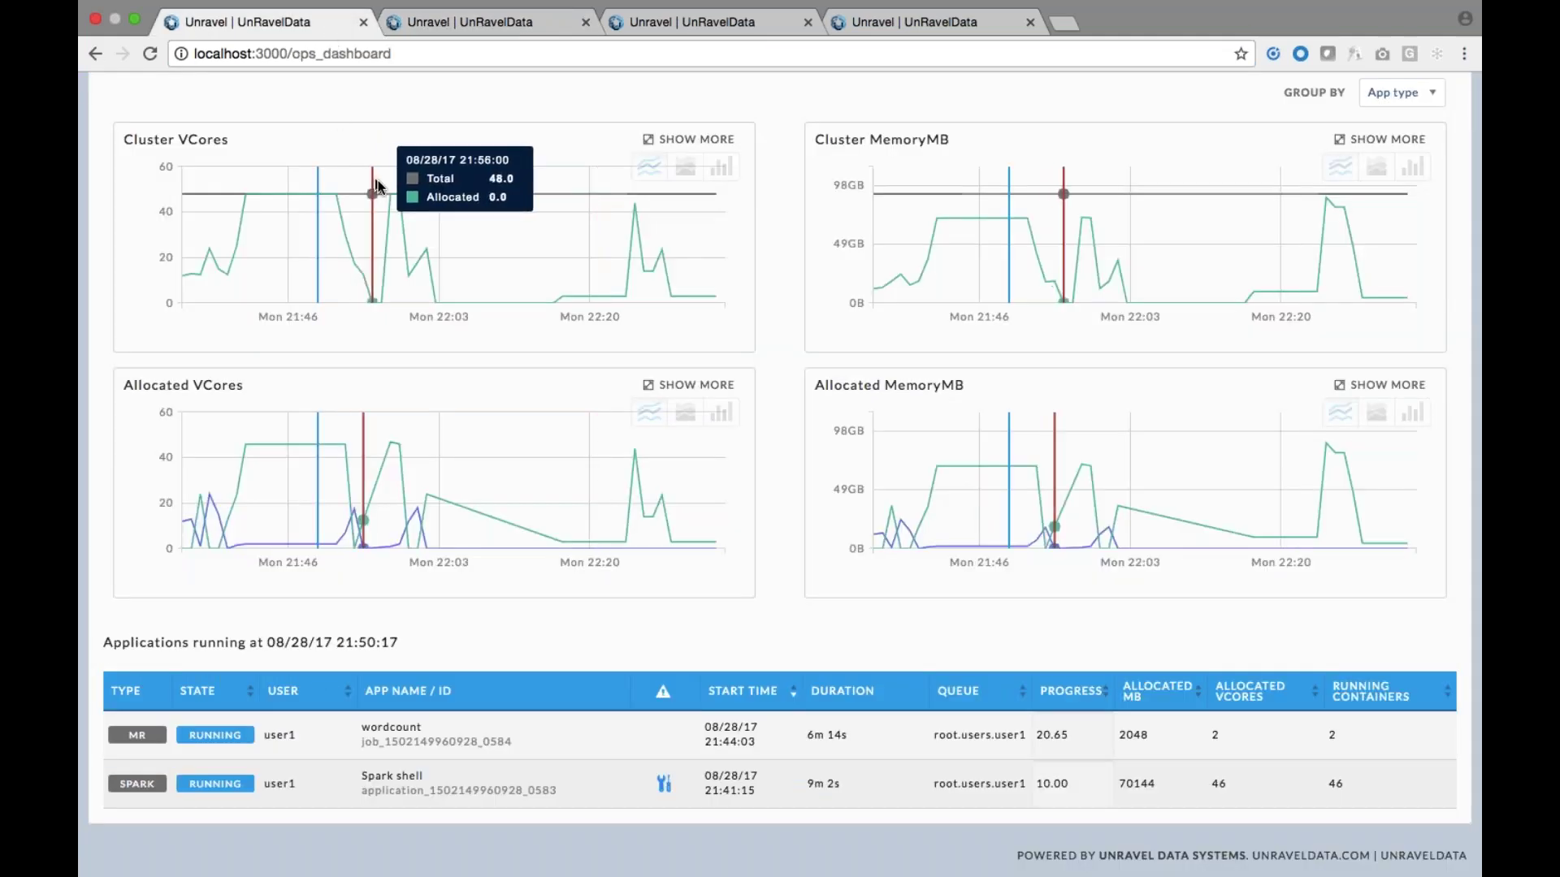
{"action": "mouse_move", "coordinate": [398, 203]}
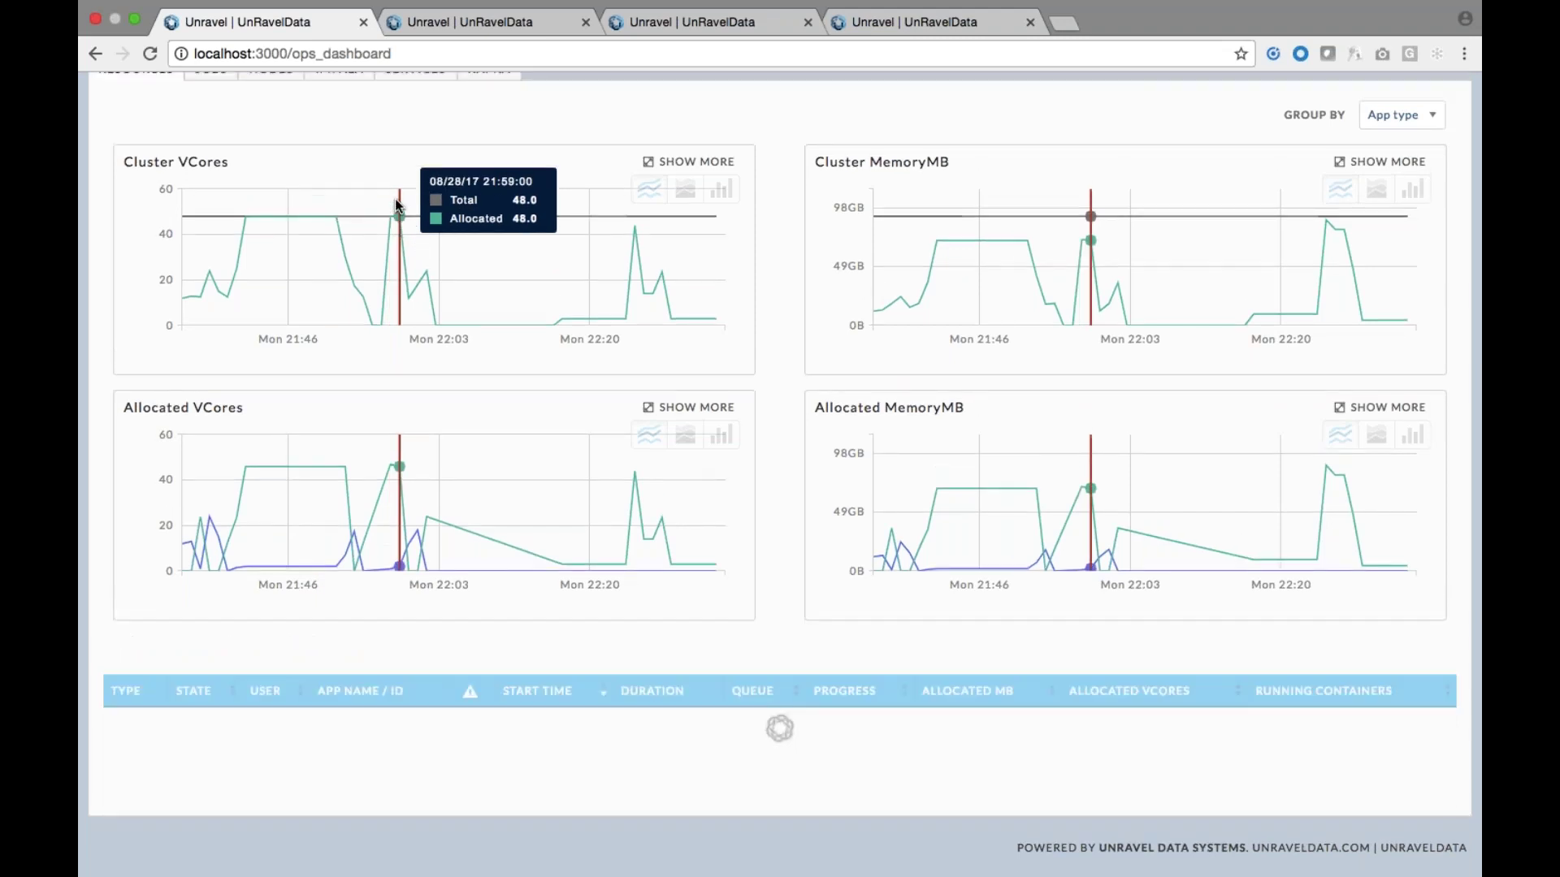
{"action": "scroll", "coordinate": [398, 406], "scroll_direction": "down", "scroll_amount": 1}
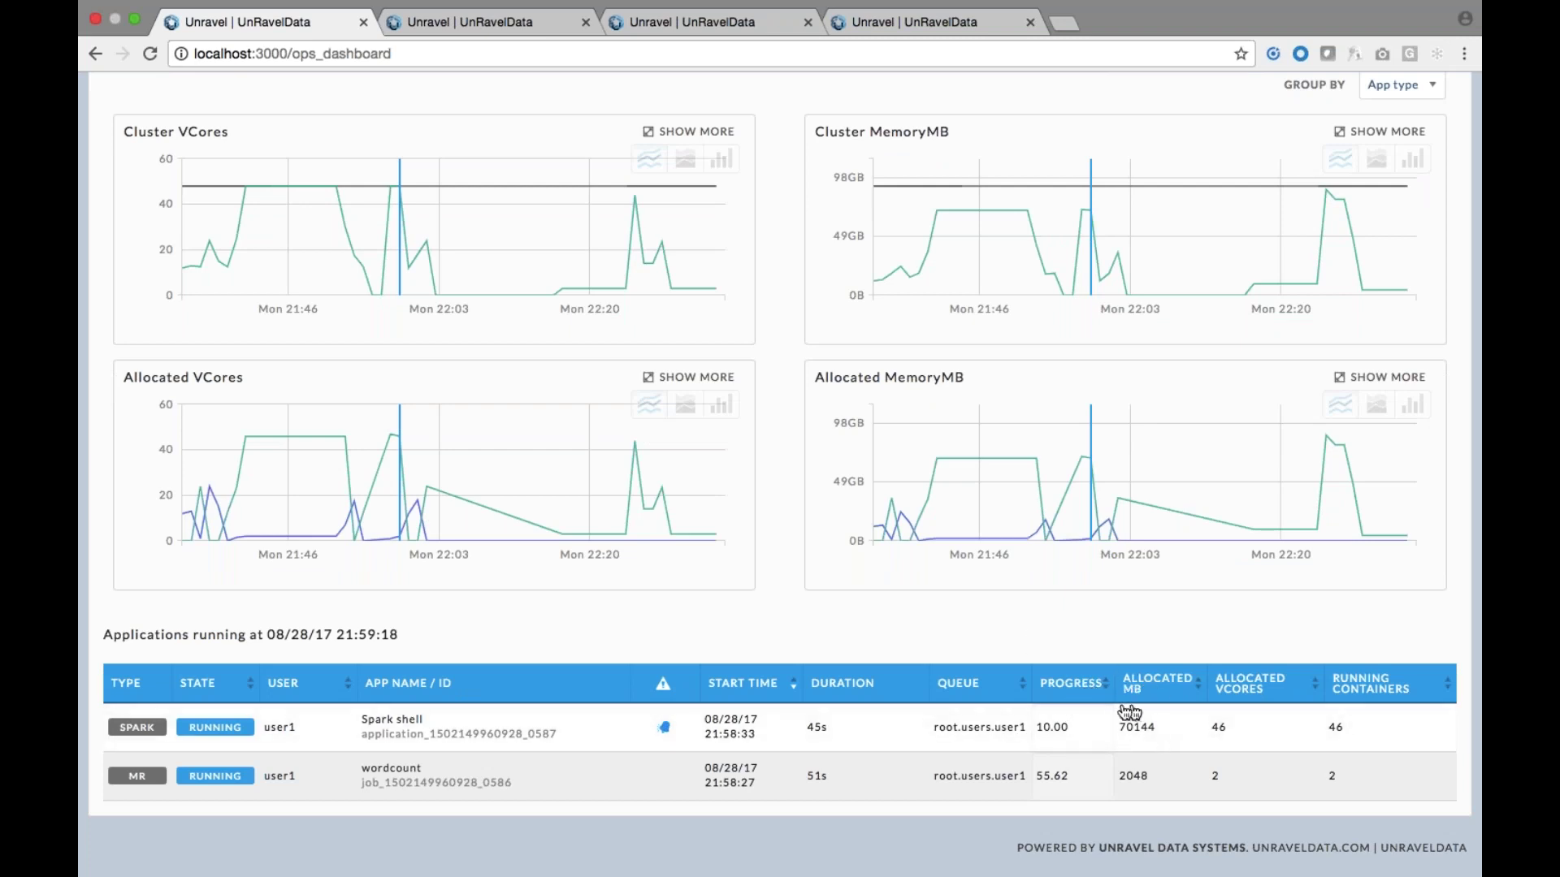
{"action": "mouse_move", "coordinate": [667, 732]}
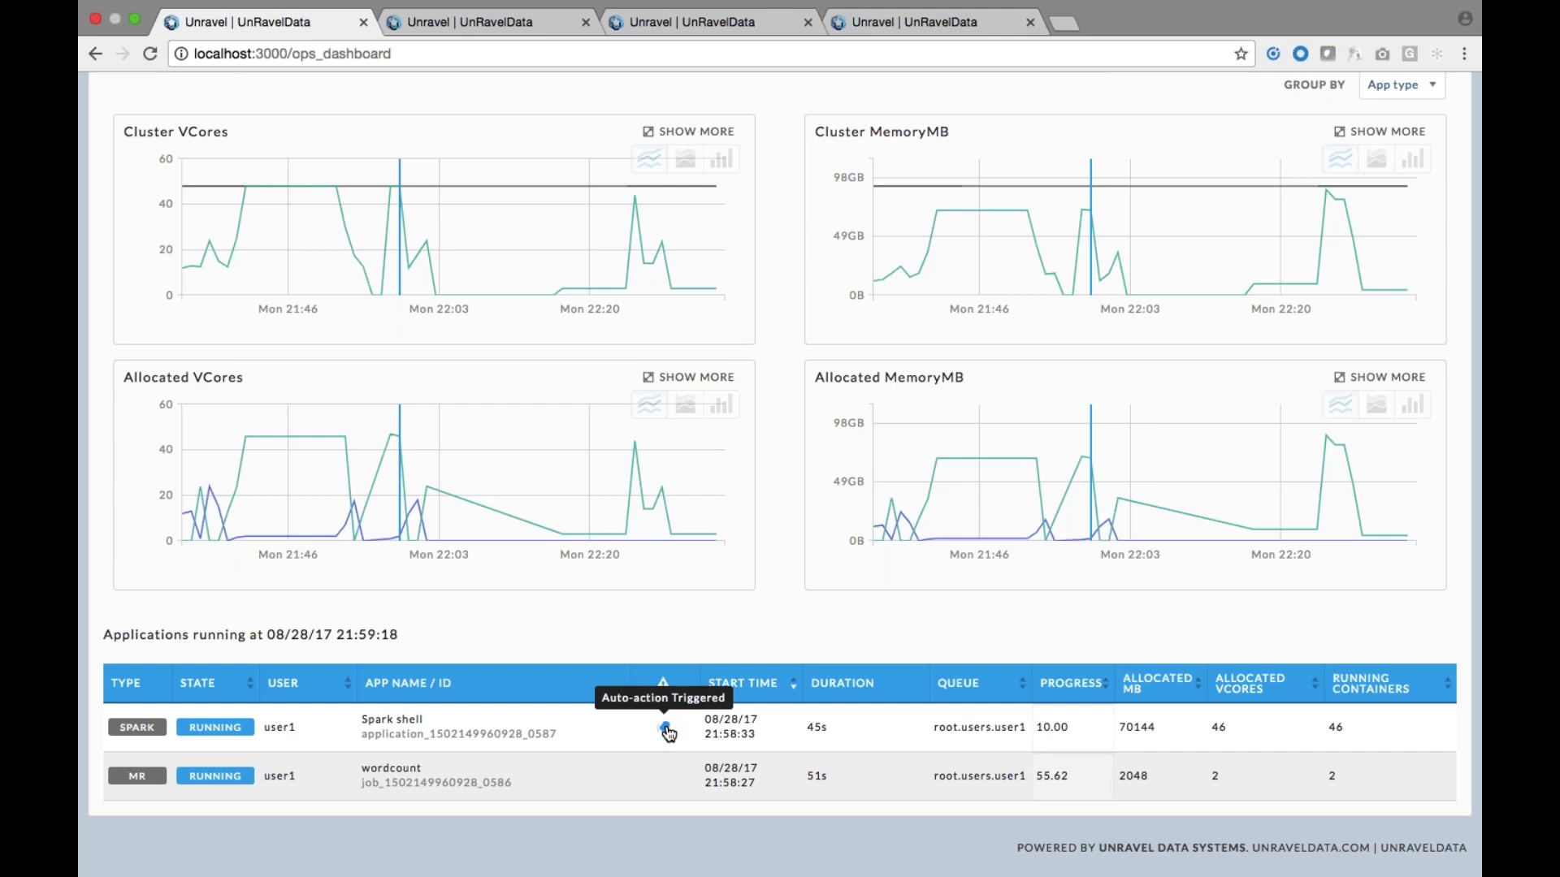
{"action": "left_click", "coordinate": [666, 730]}
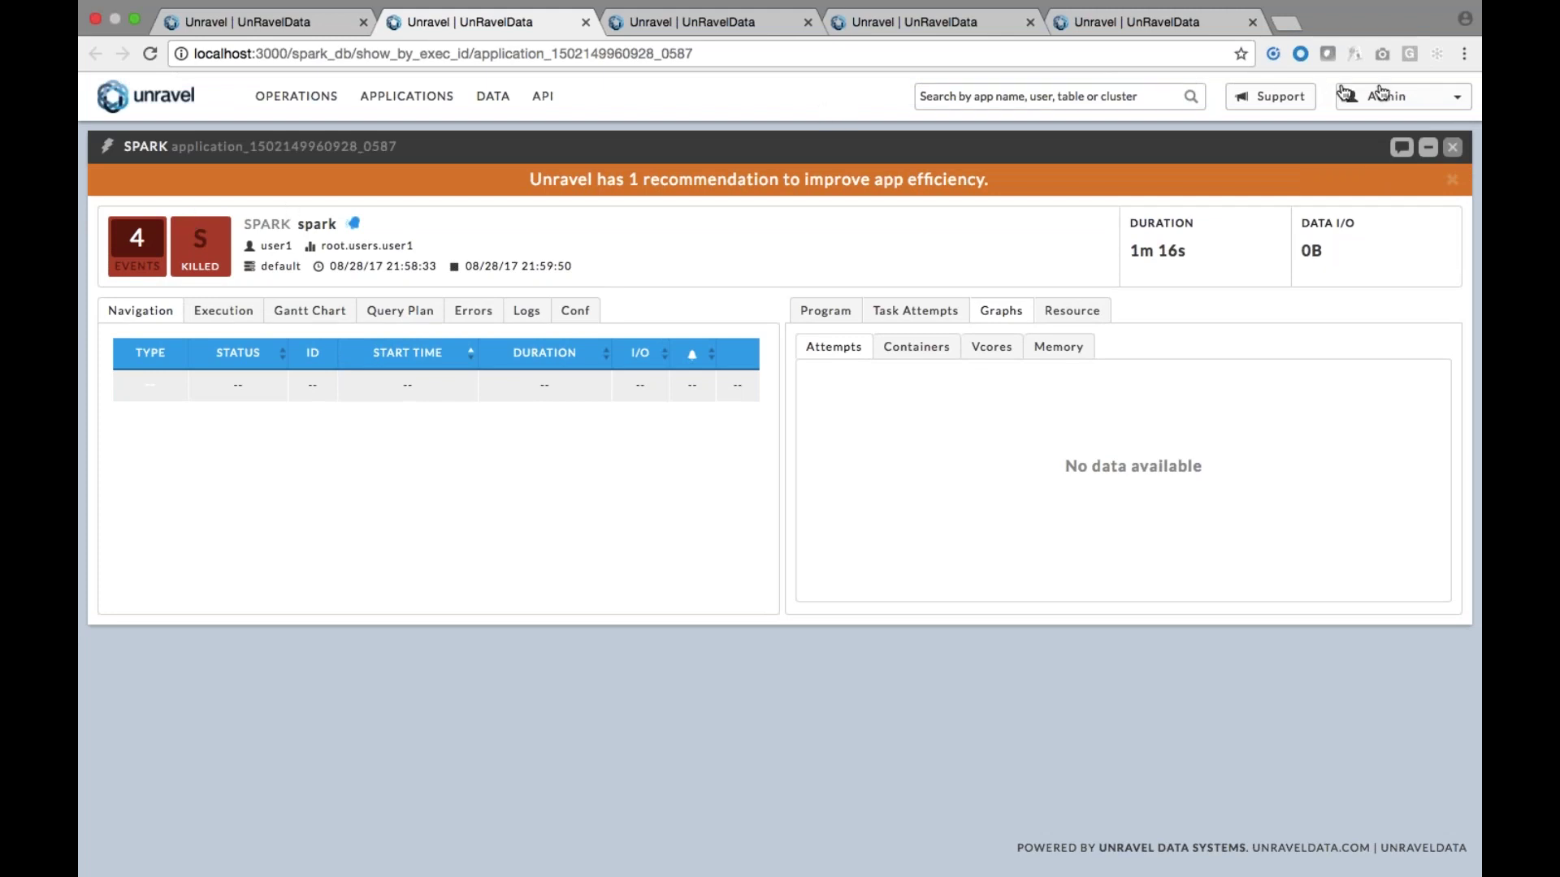
Open the Auto Actions page in the administrator's management area
{"action": "left_click", "coordinate": [1418, 100]}
{"action": "left_click", "coordinate": [1396, 125]}
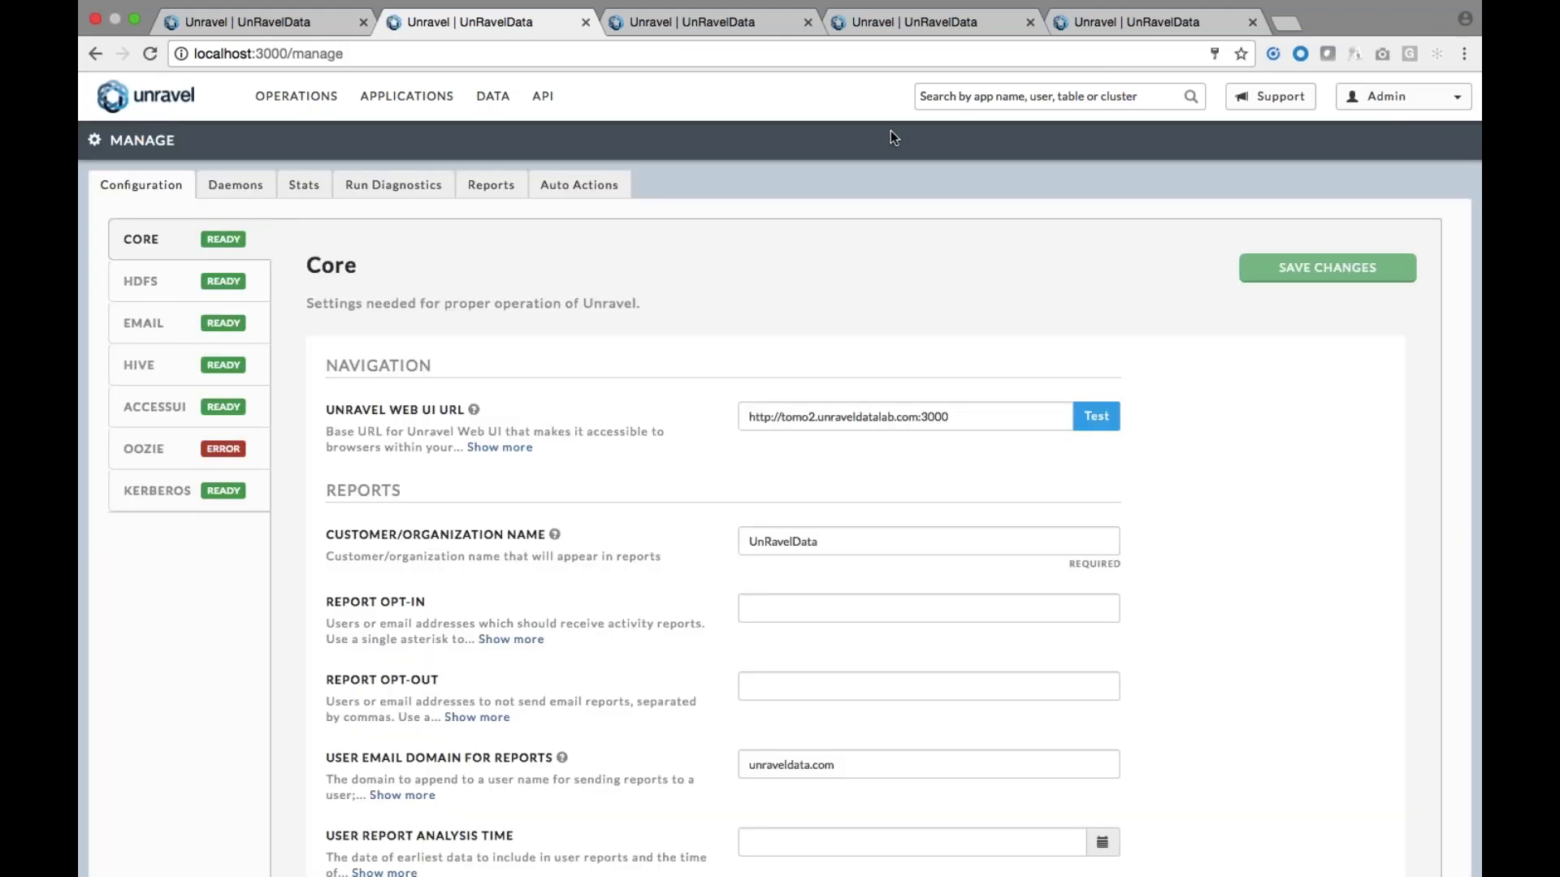
{"action": "left_click", "coordinate": [599, 183]}
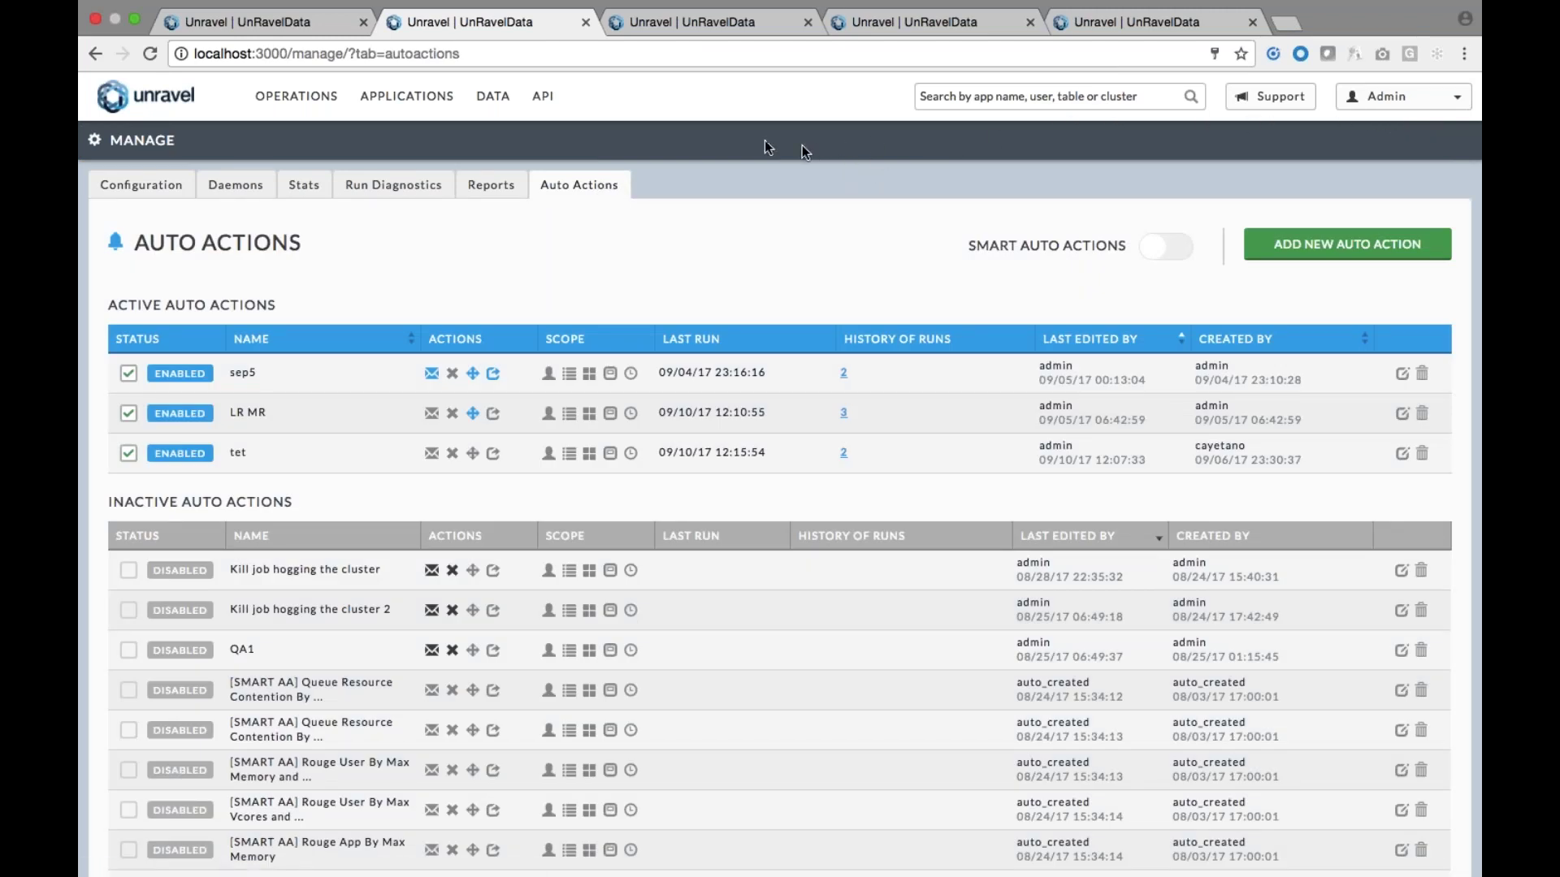
Start a new auto action based on the Resource Contention in Queue template
{"action": "left_click", "coordinate": [1330, 261]}
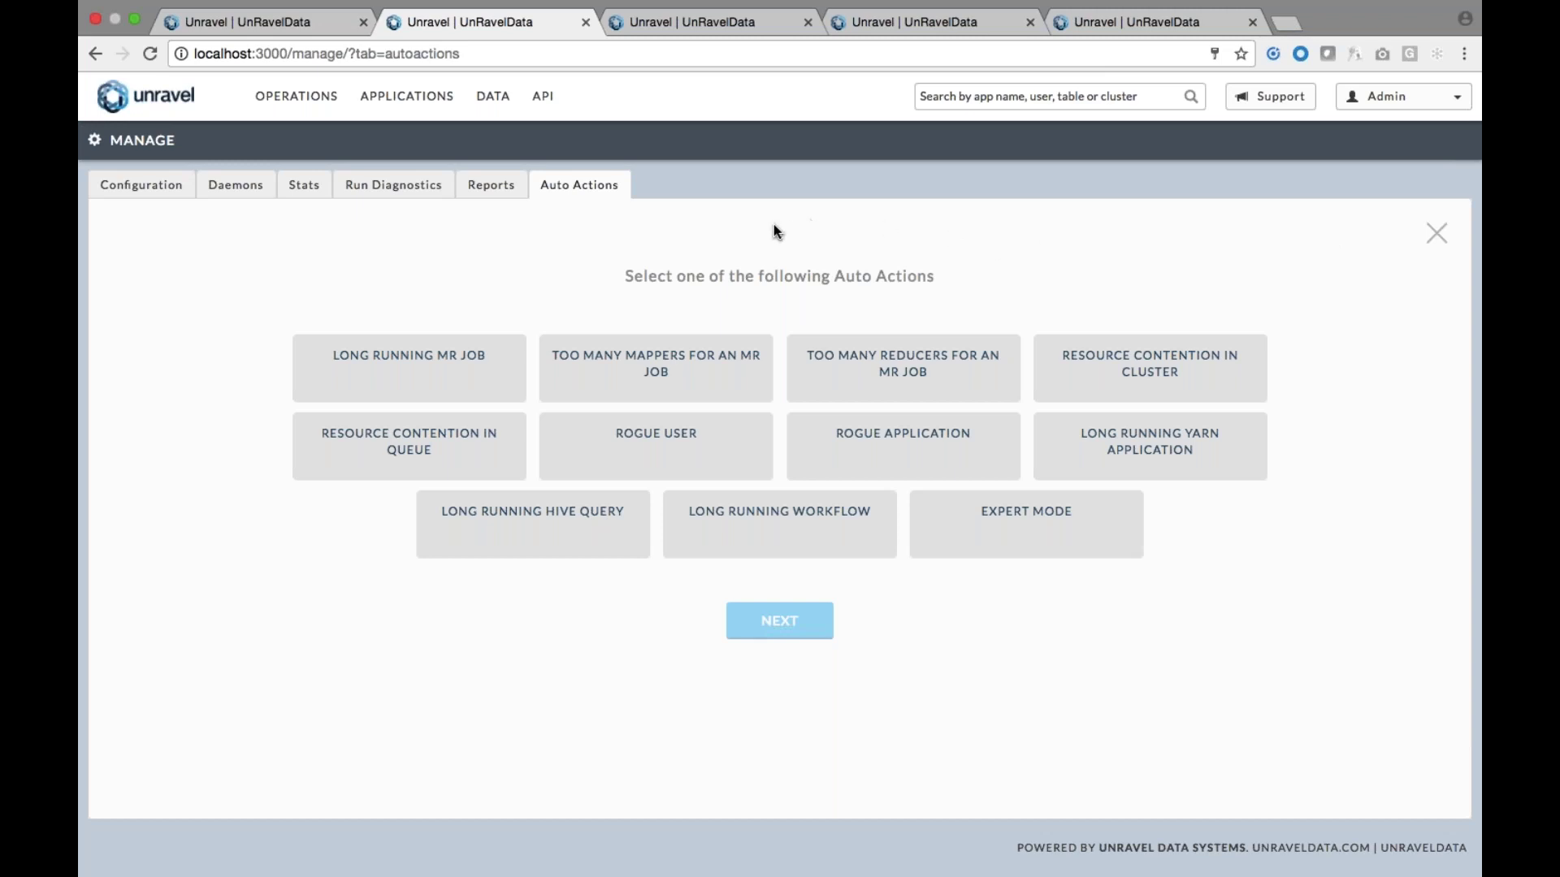
{"action": "left_click", "coordinate": [449, 447]}
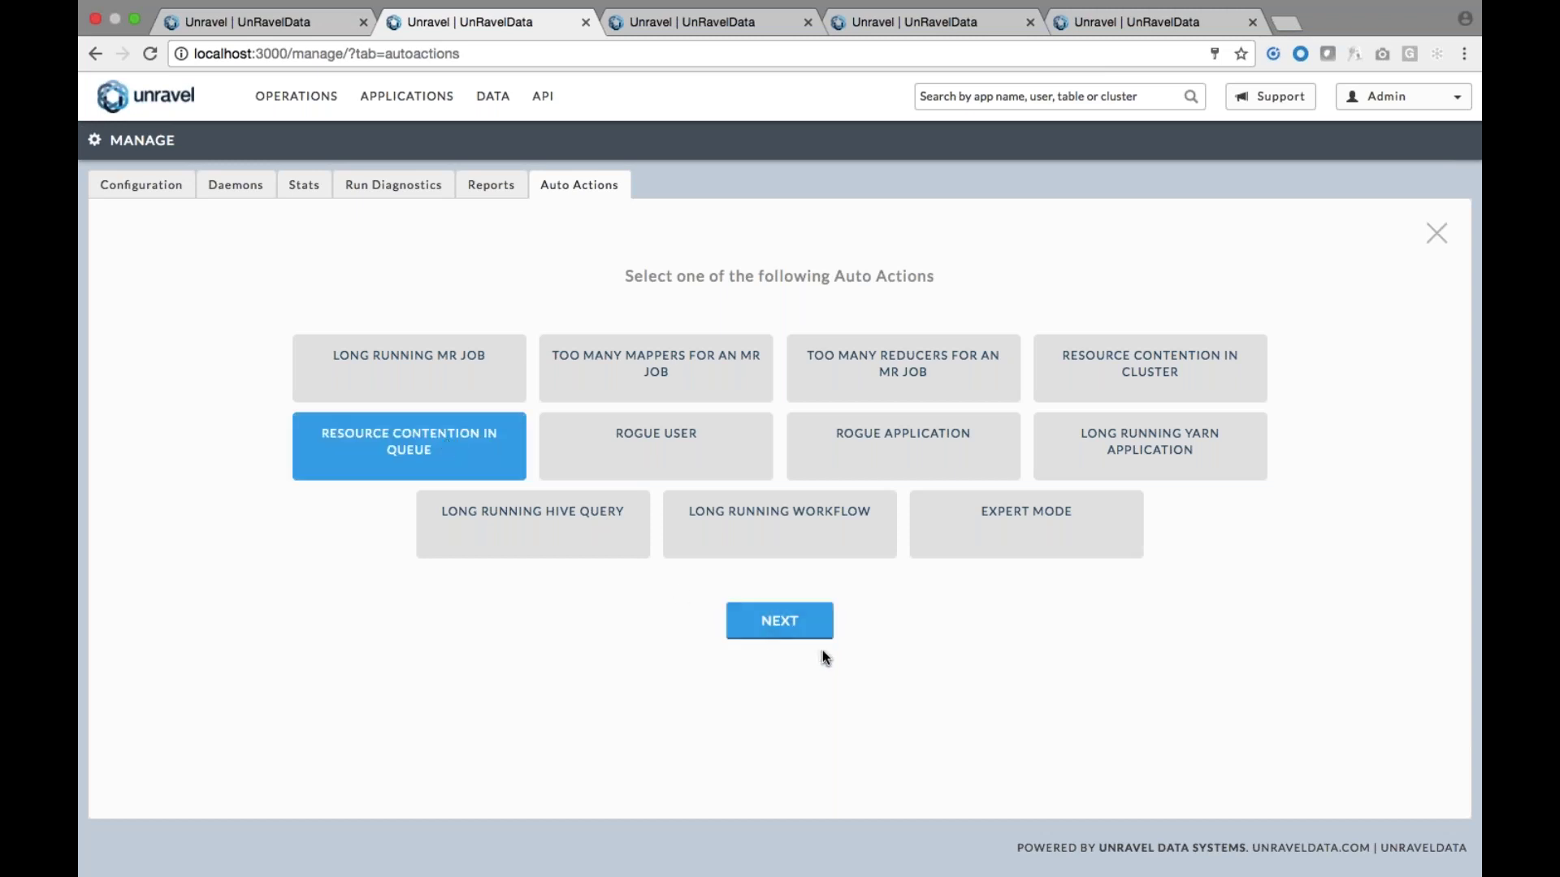
{"action": "left_click", "coordinate": [812, 627]}
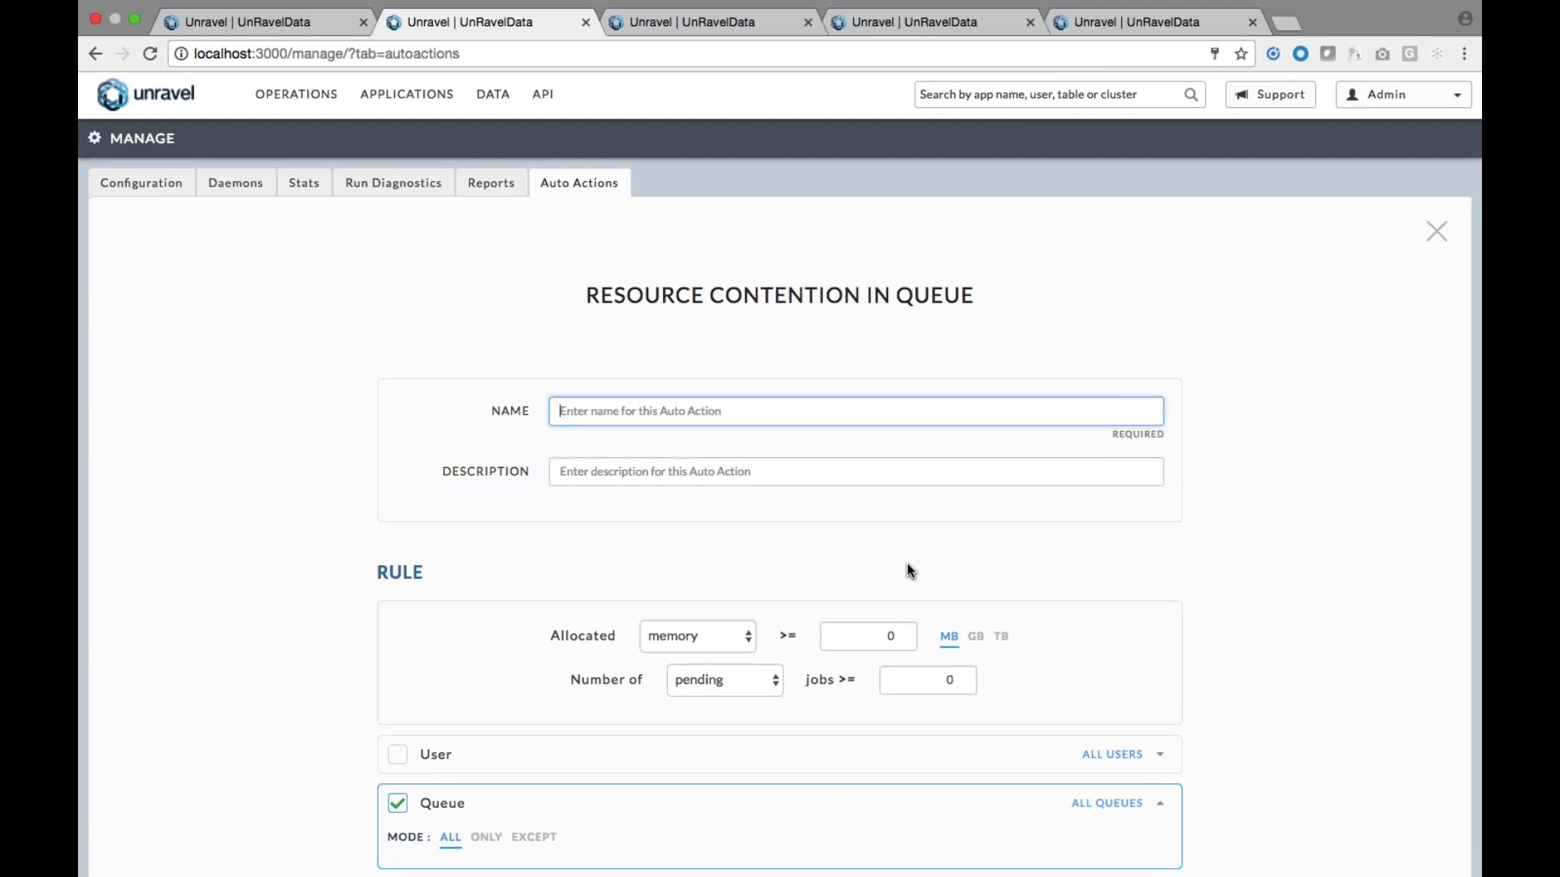
Set the rule to allocated memory of at least 1 TB and at least 1 pending job
{"action": "scroll", "coordinate": [907, 563], "scroll_direction": "down", "scroll_amount": 3}
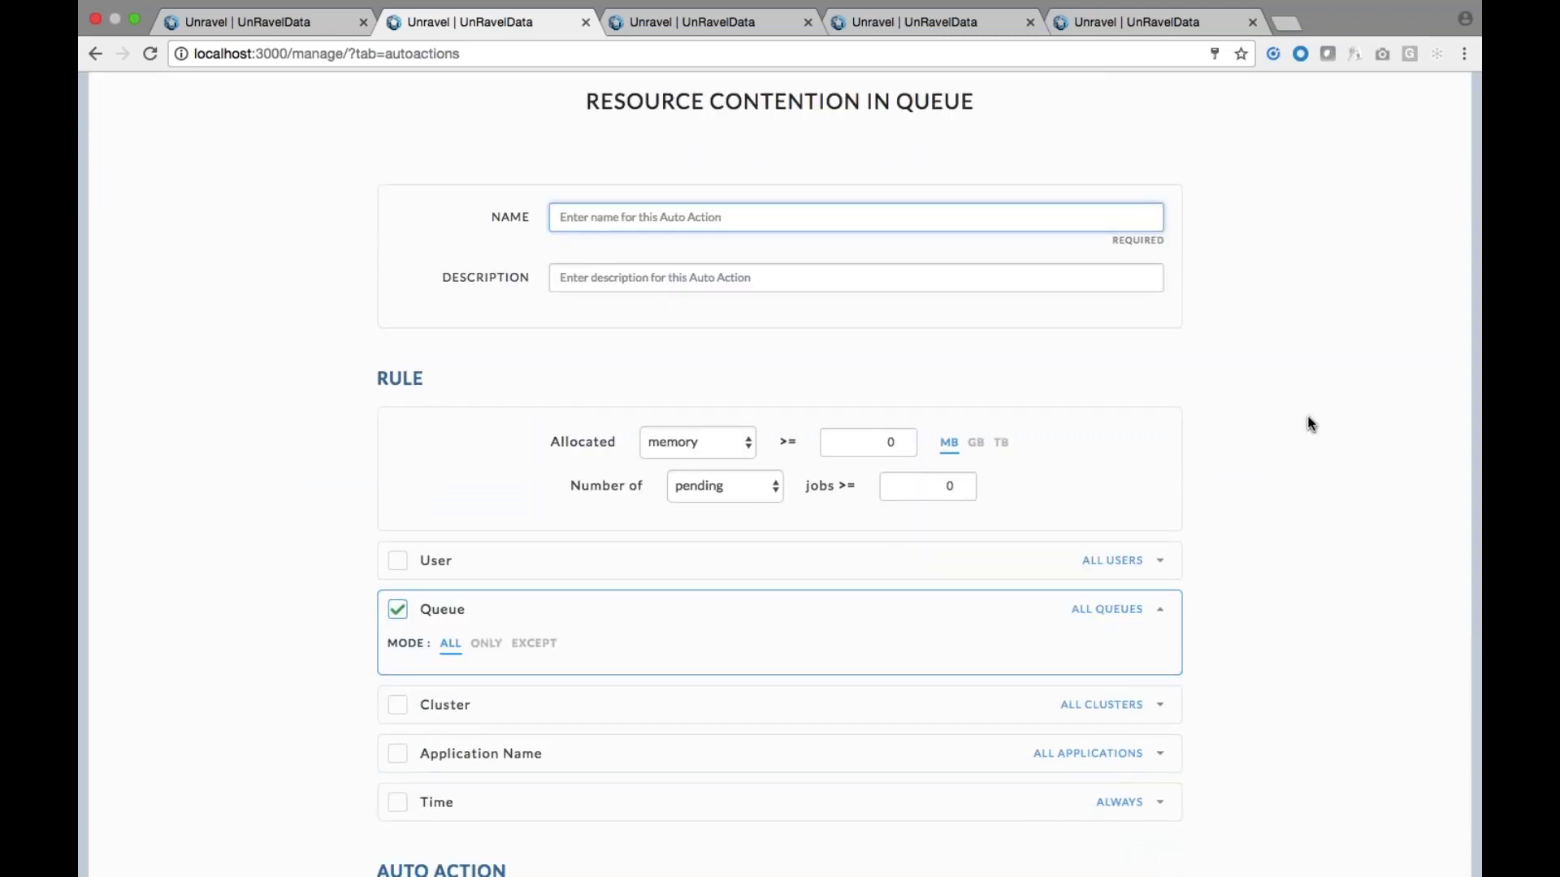
{"action": "scroll", "coordinate": [1310, 423], "scroll_direction": "down", "scroll_amount": 2}
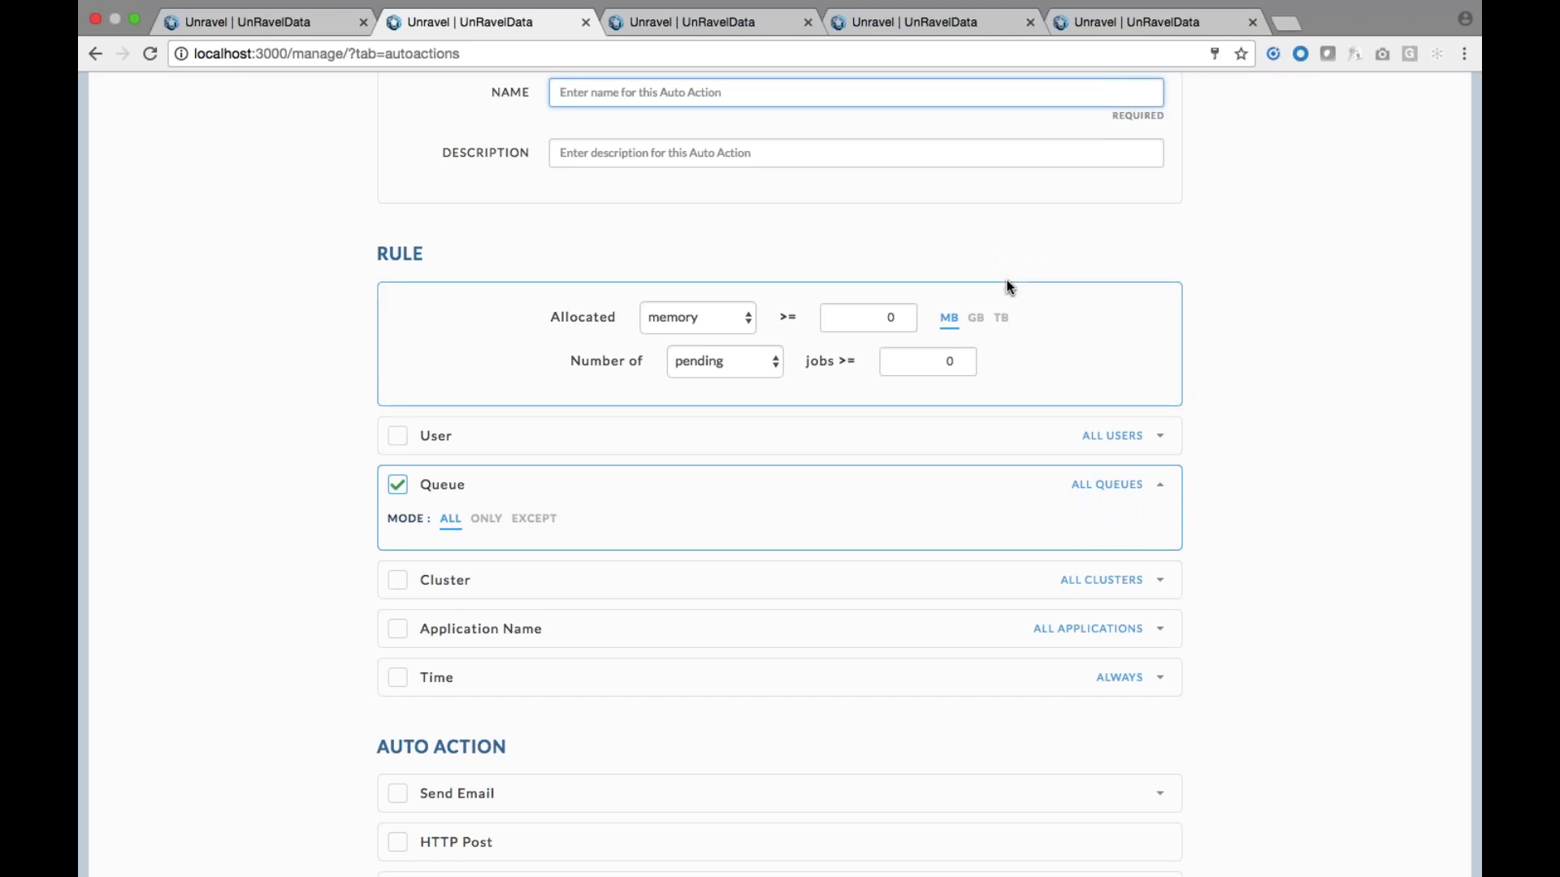
{"action": "left_click", "coordinate": [1001, 319]}
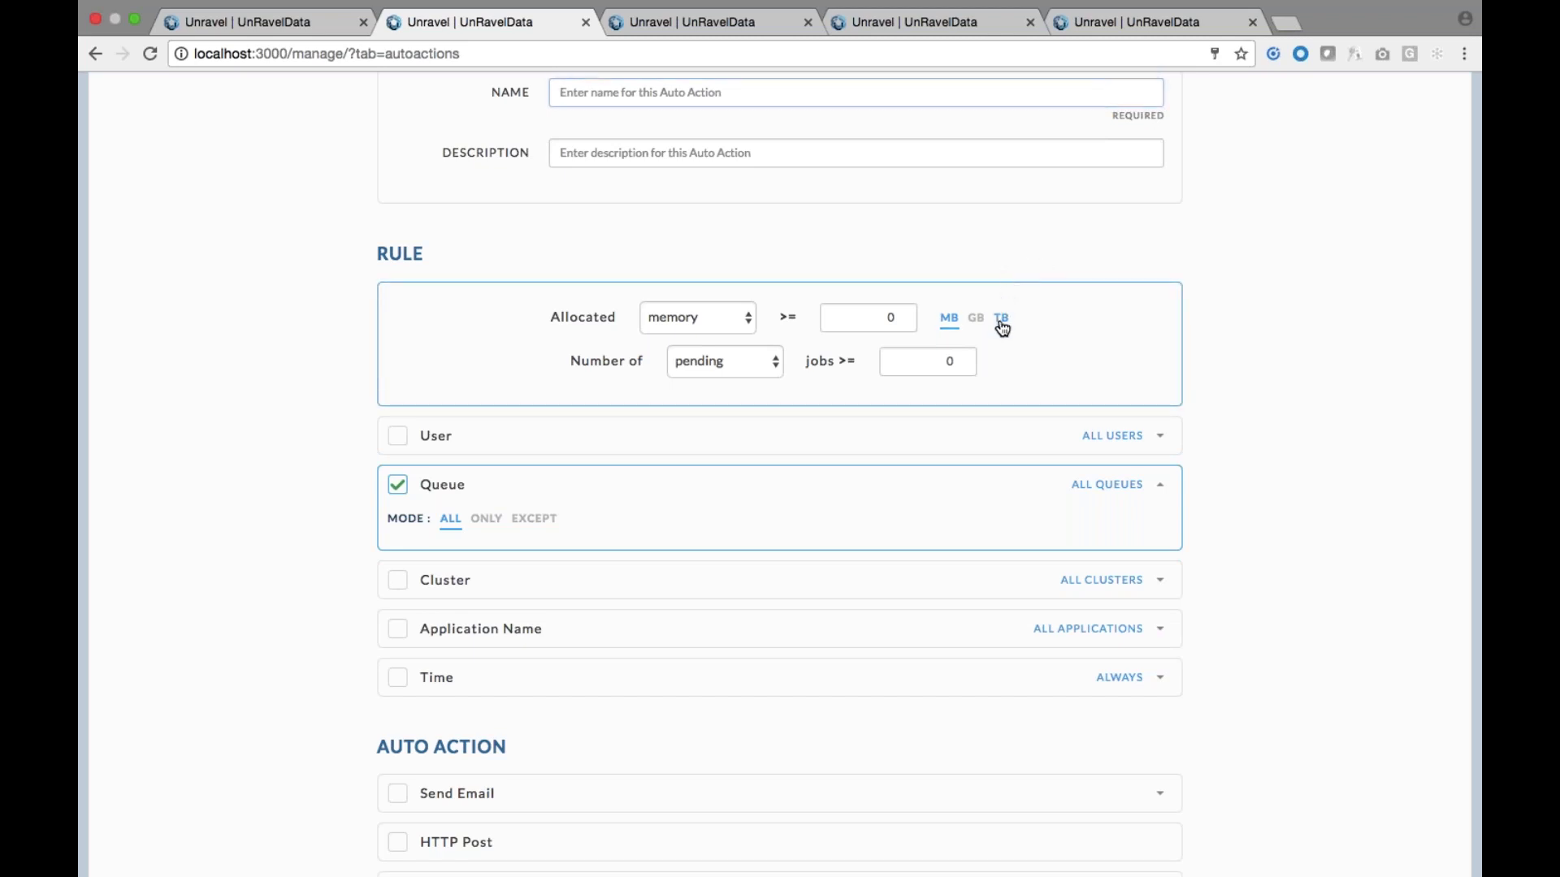
{"action": "left_click", "coordinate": [898, 312]}
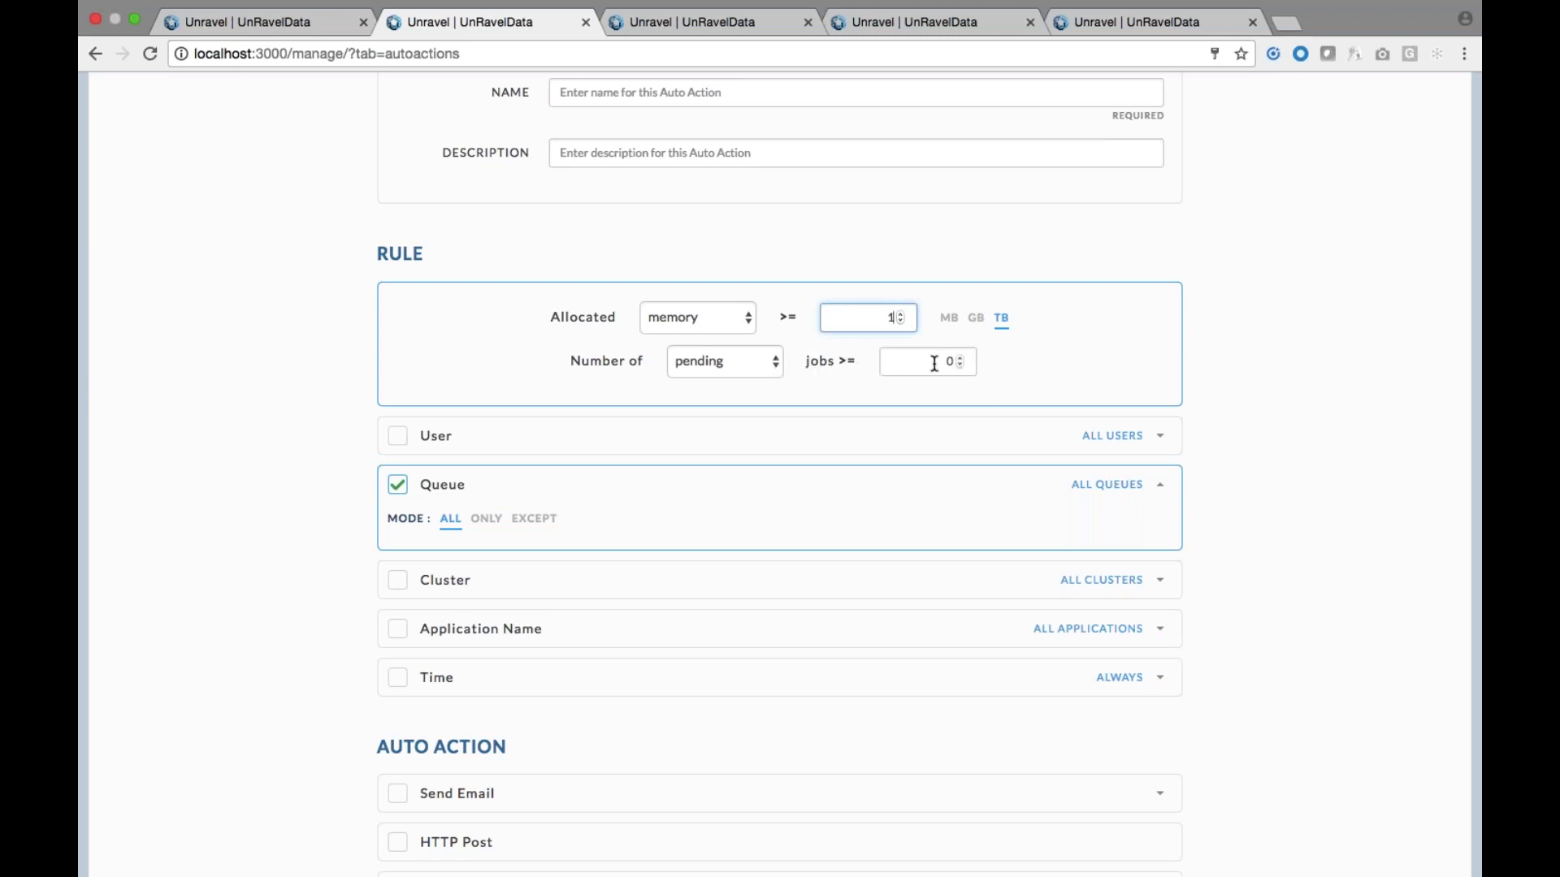
{"action": "left_click", "coordinate": [959, 358]}
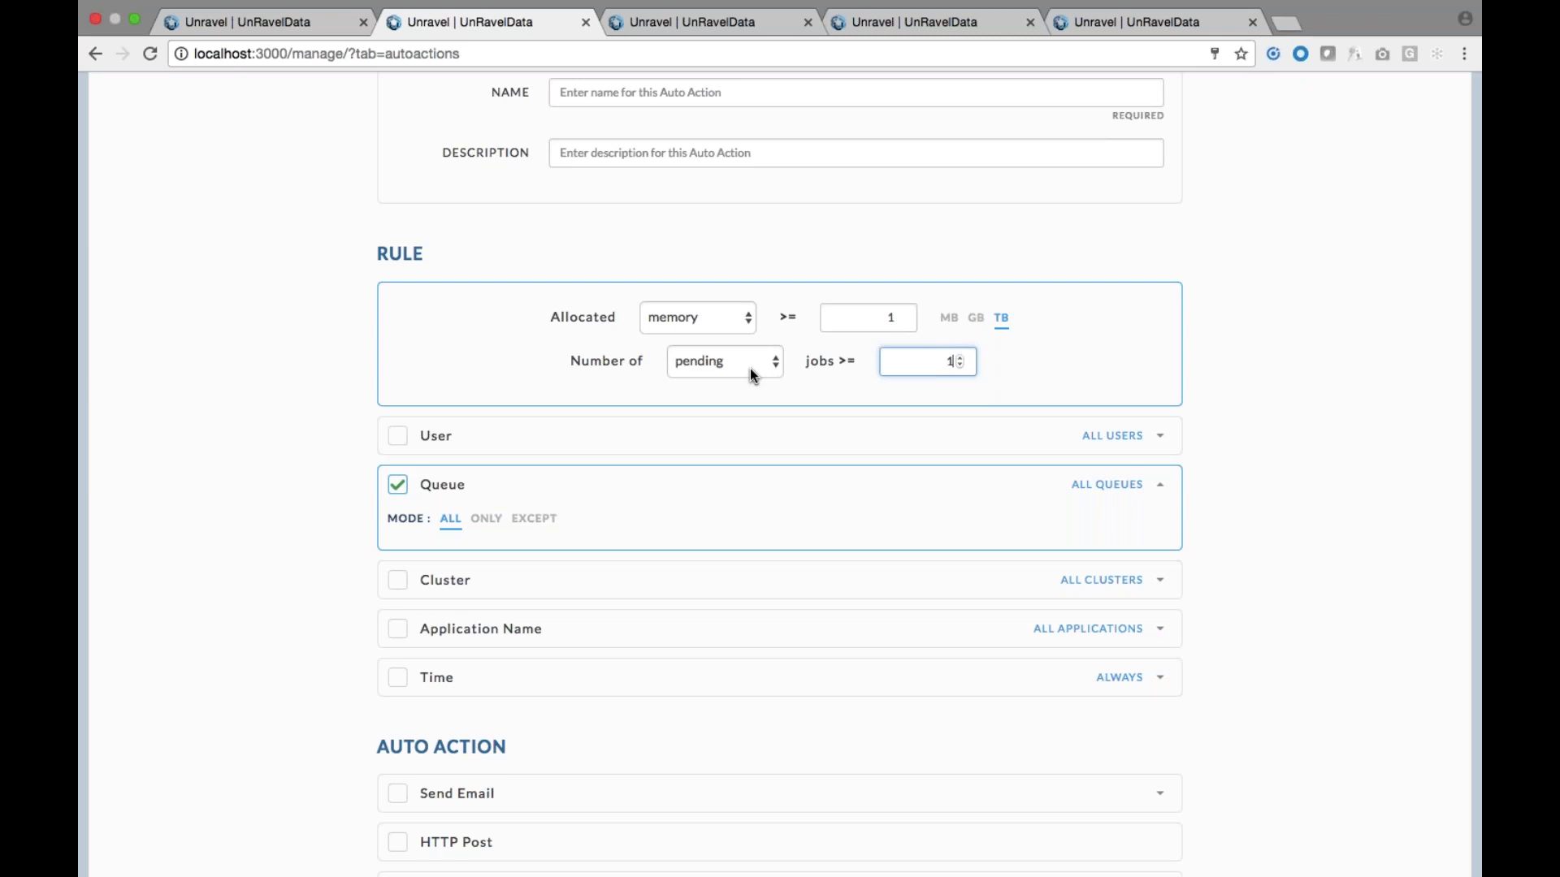
Enable the Time condition for the auto action and set its mode to Daily
{"action": "scroll", "coordinate": [723, 426], "scroll_direction": "down", "scroll_amount": 2}
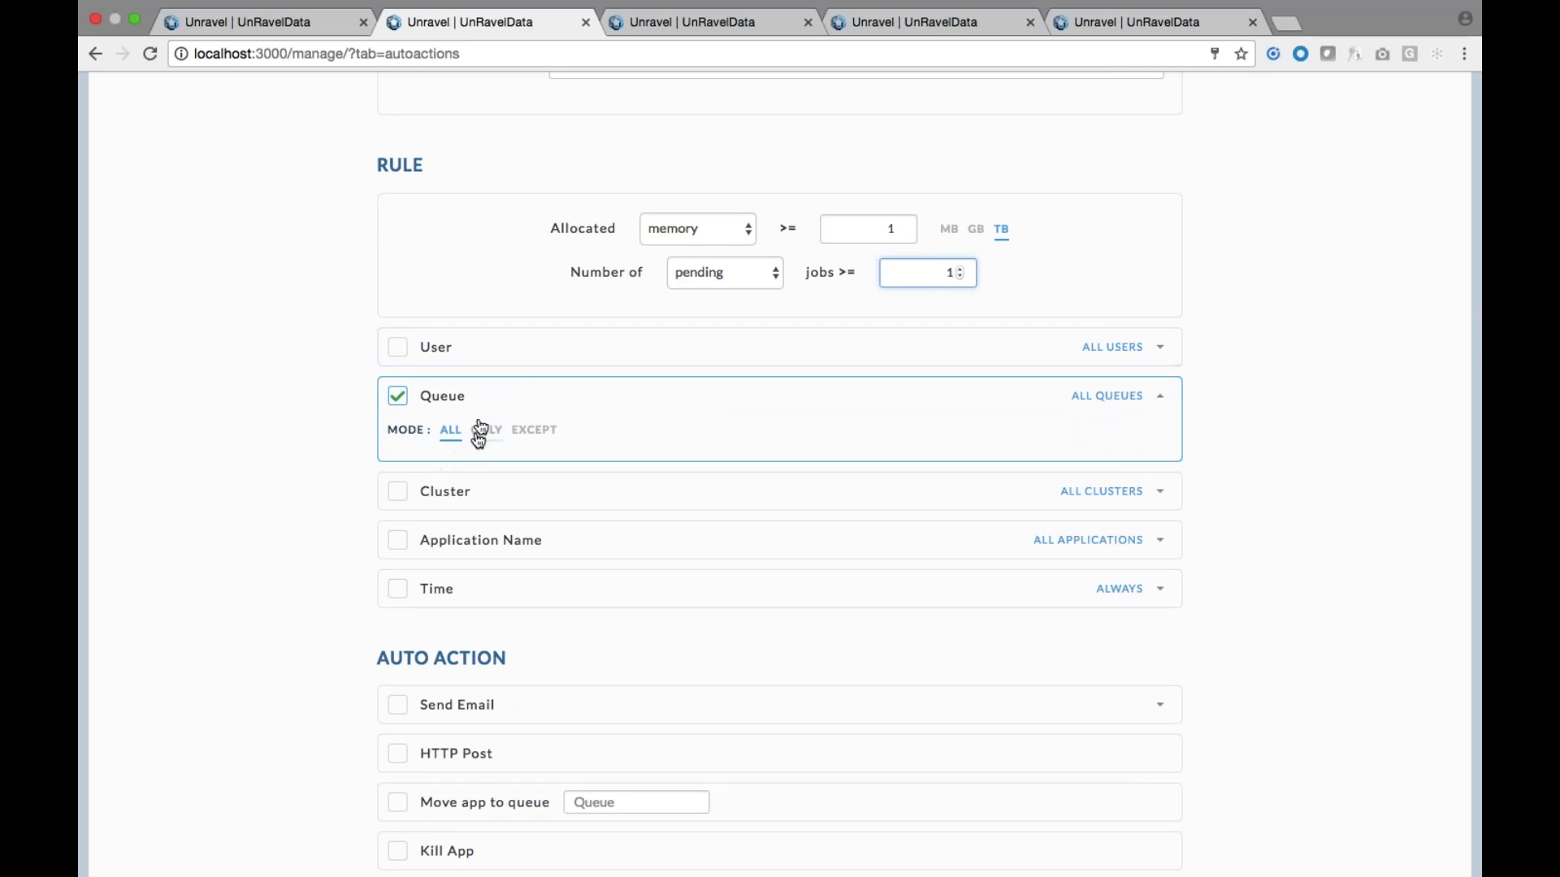
{"action": "left_click", "coordinate": [396, 590]}
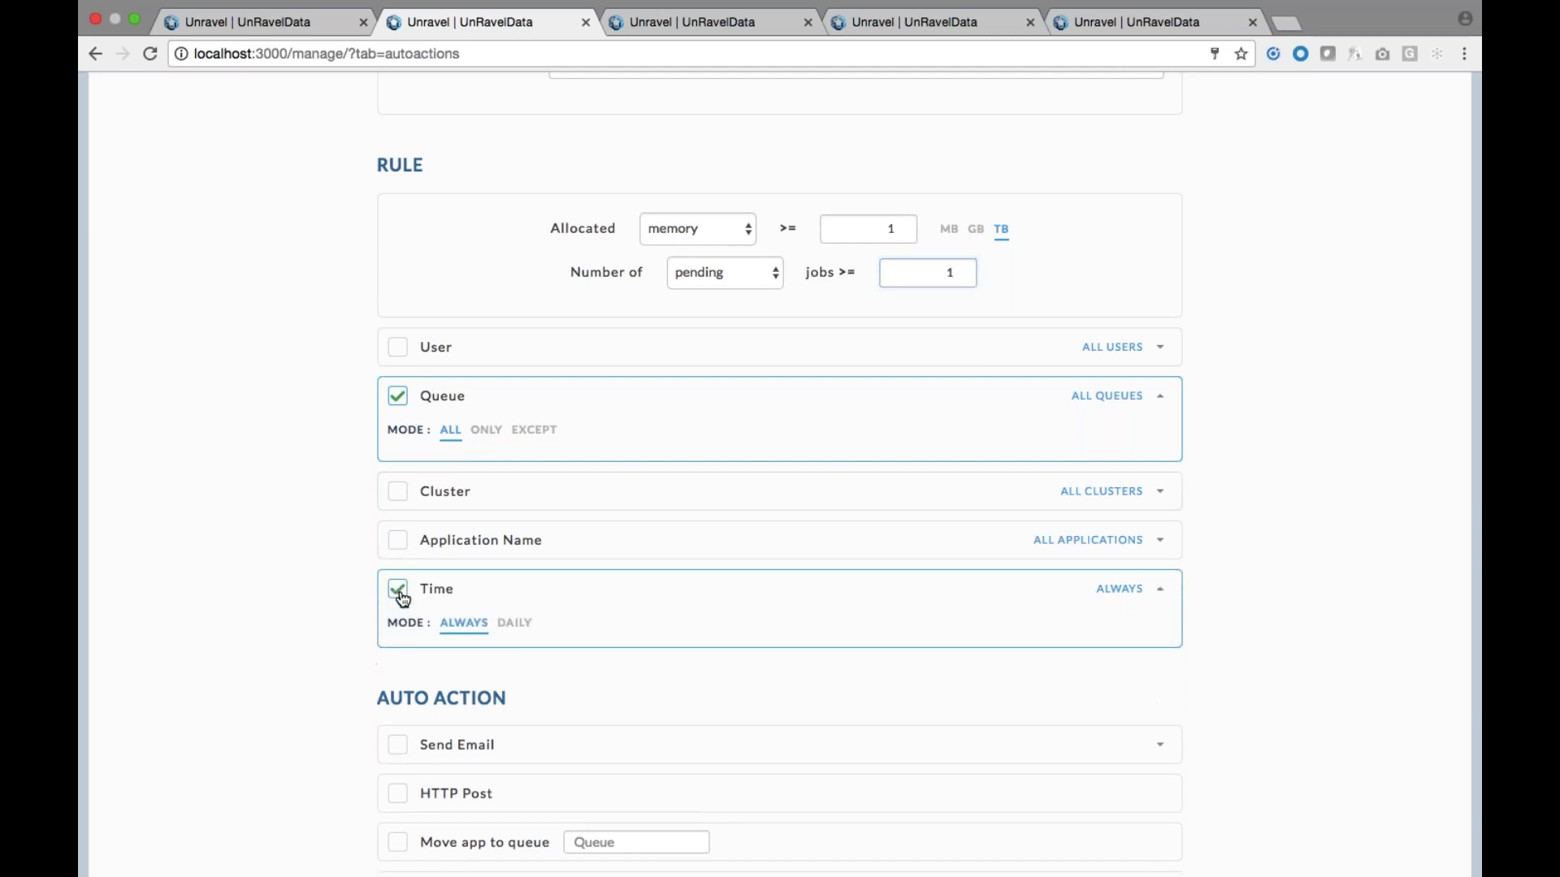
{"action": "left_click", "coordinate": [516, 624]}
{"action": "scroll", "coordinate": [523, 631], "scroll_direction": "down", "scroll_amount": 1}
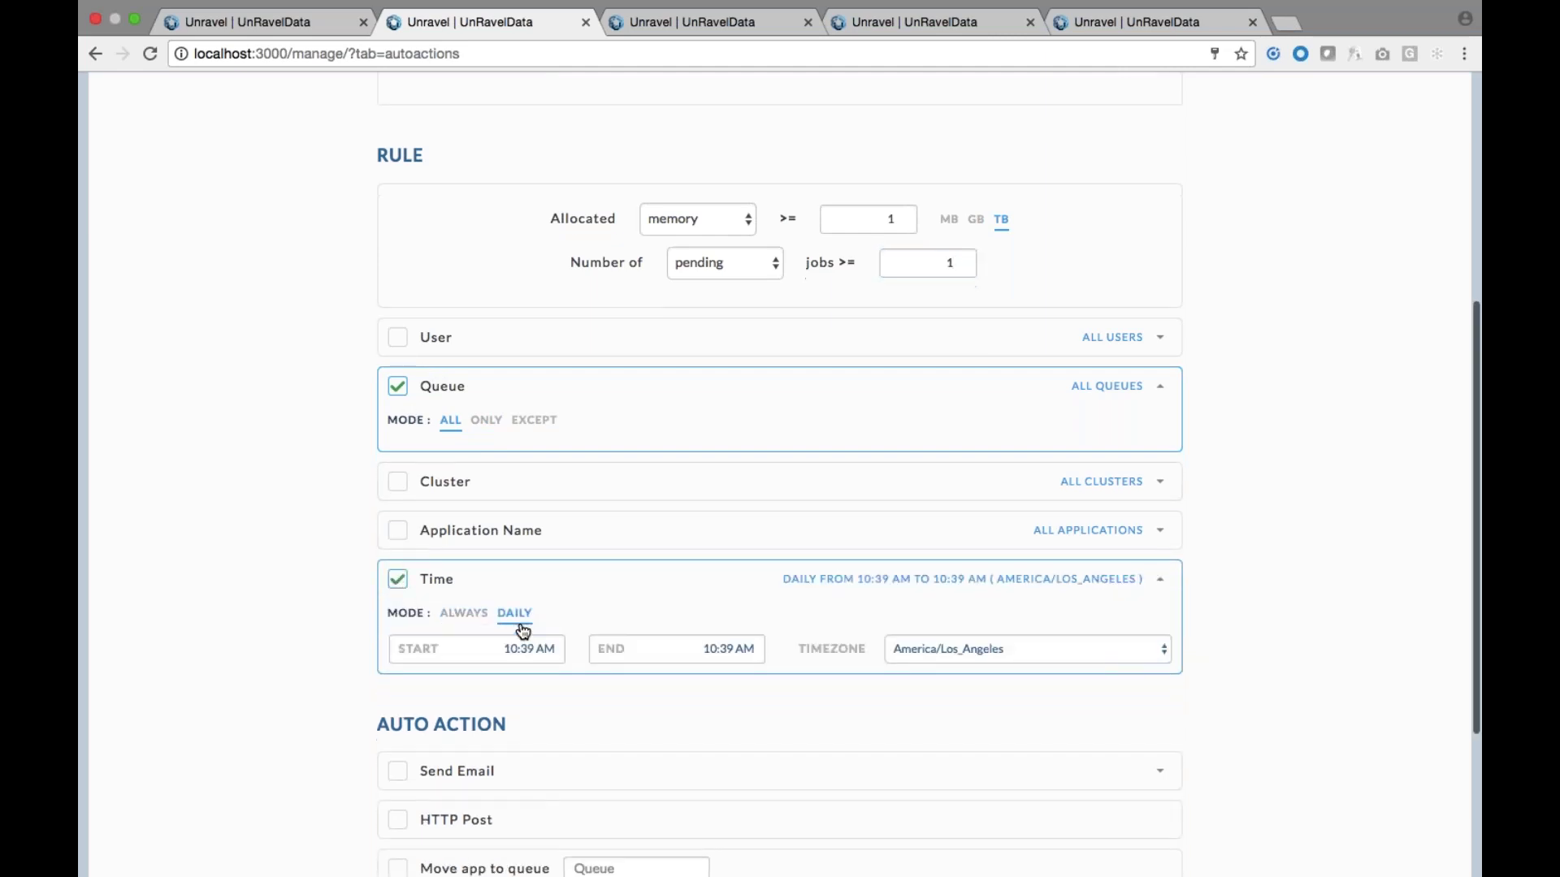
Set the start of the daily time window to 12:39 AM
{"action": "scroll", "coordinate": [523, 631], "scroll_direction": "down", "scroll_amount": 5}
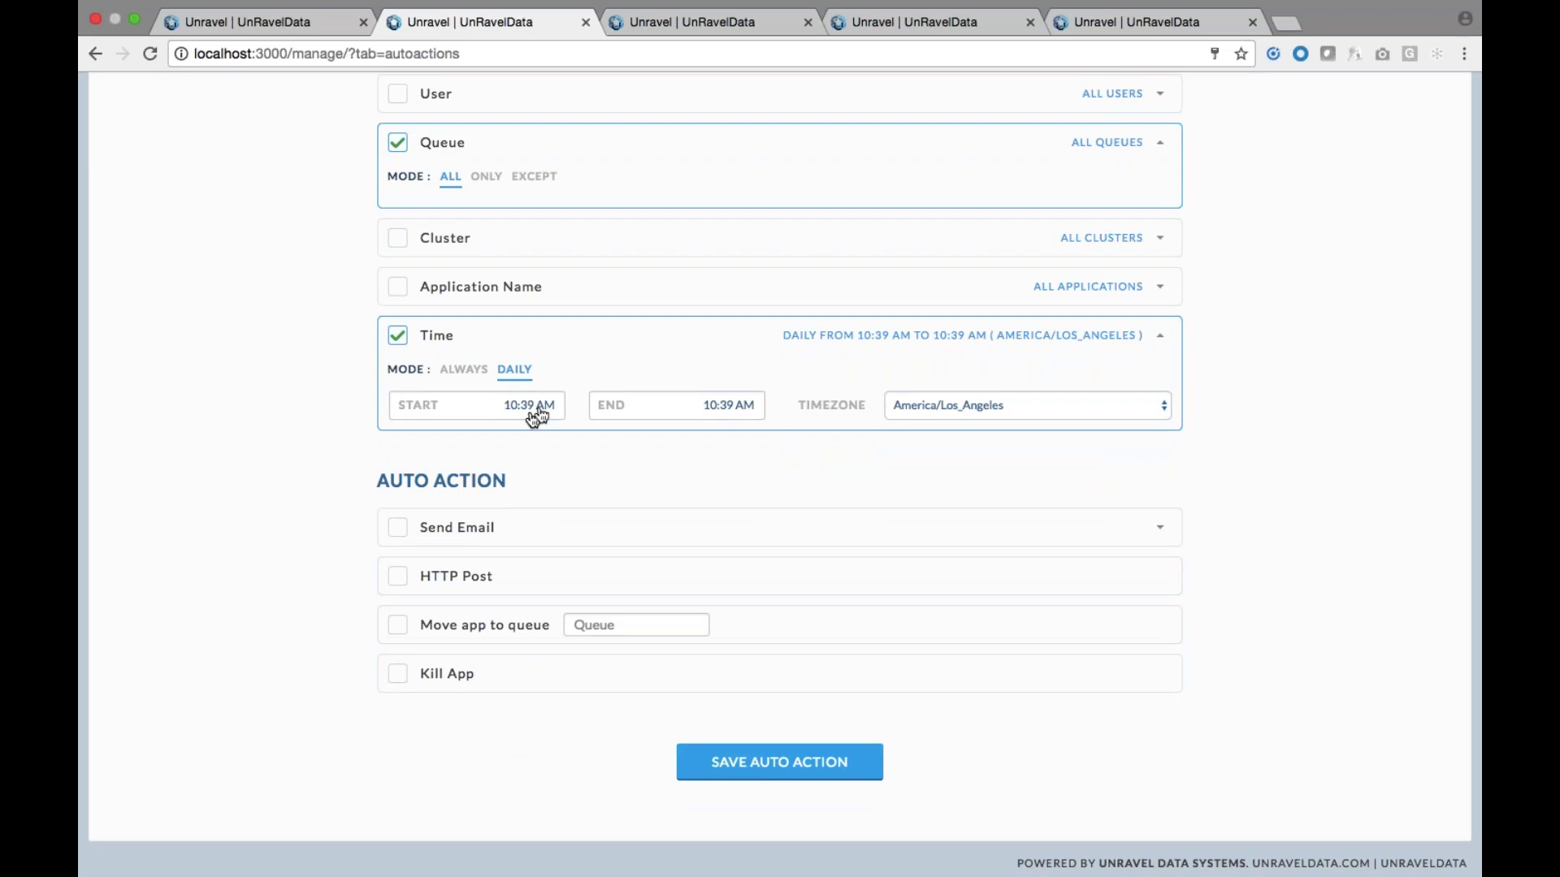
{"action": "left_click", "coordinate": [540, 411]}
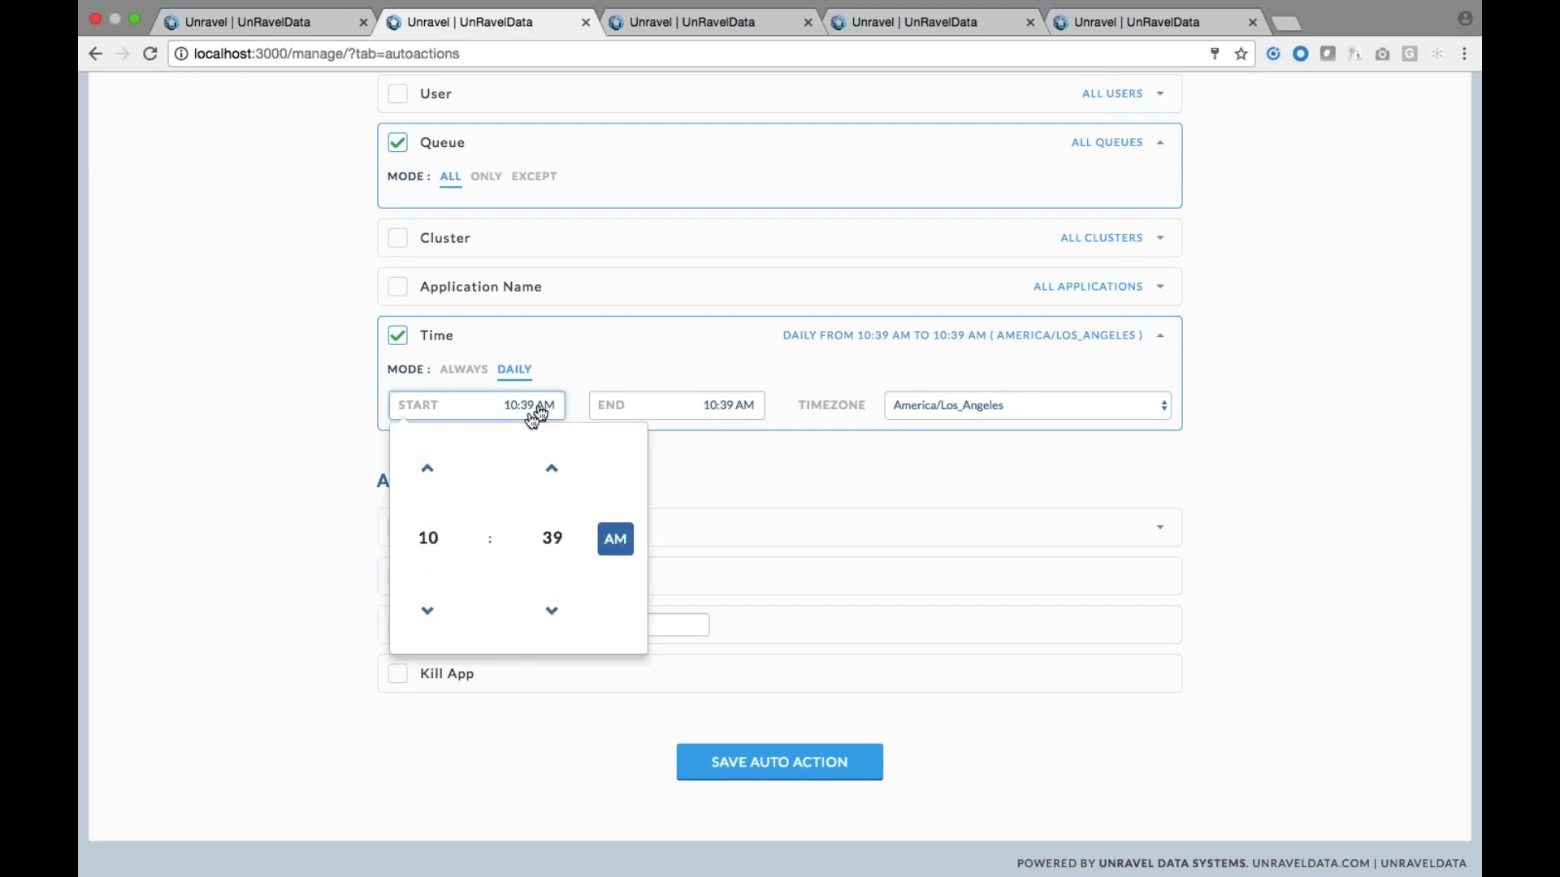
{"action": "left_click", "coordinate": [428, 469]}
{"action": "left_click", "coordinate": [428, 468]}
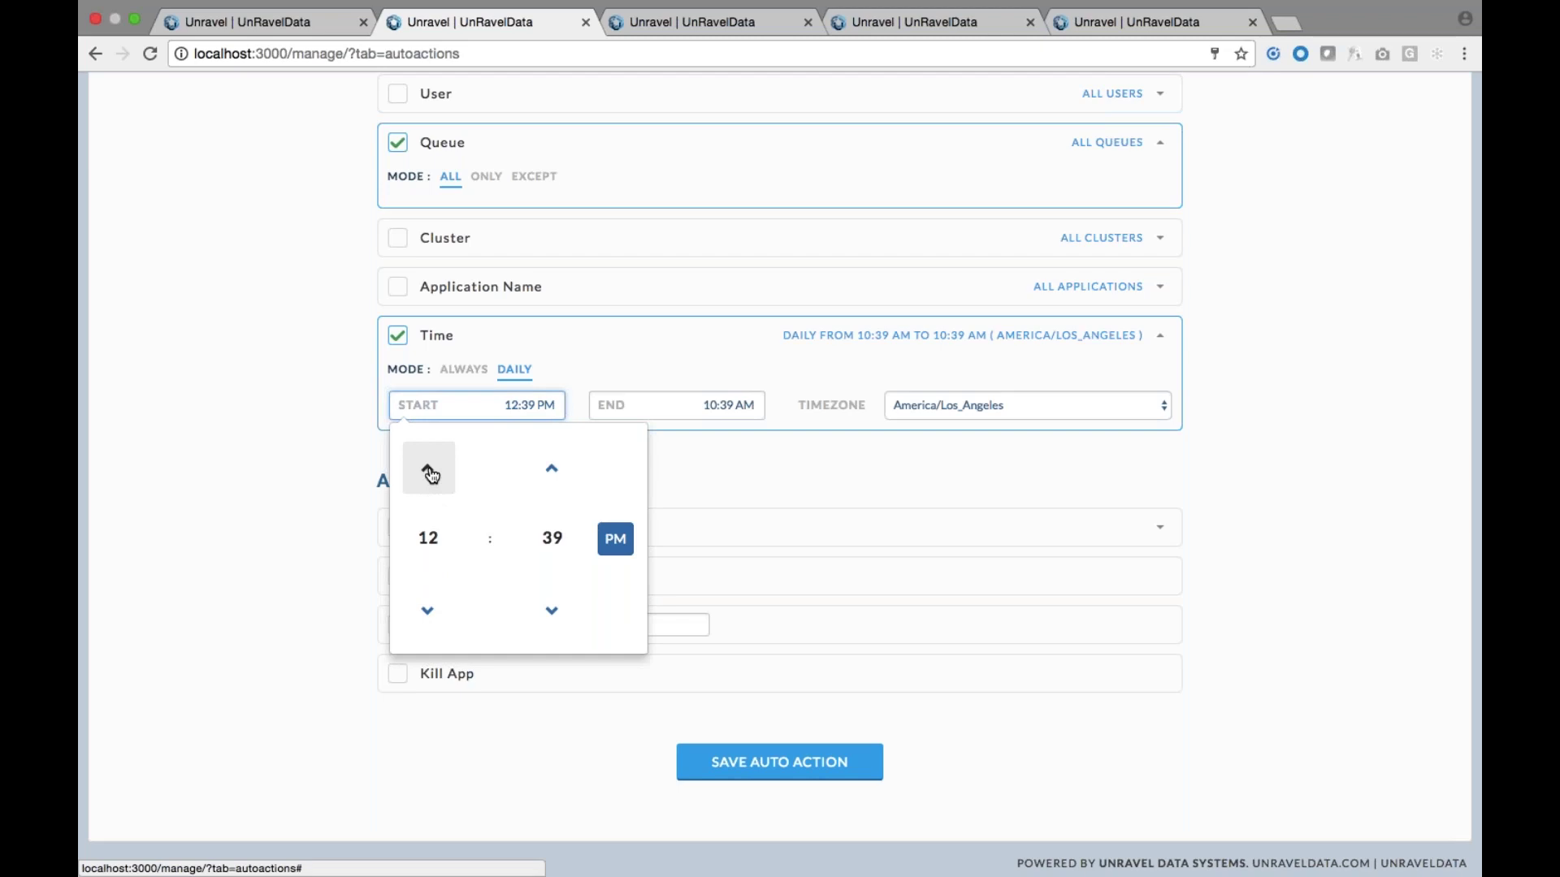
{"action": "left_click", "coordinate": [734, 411]}
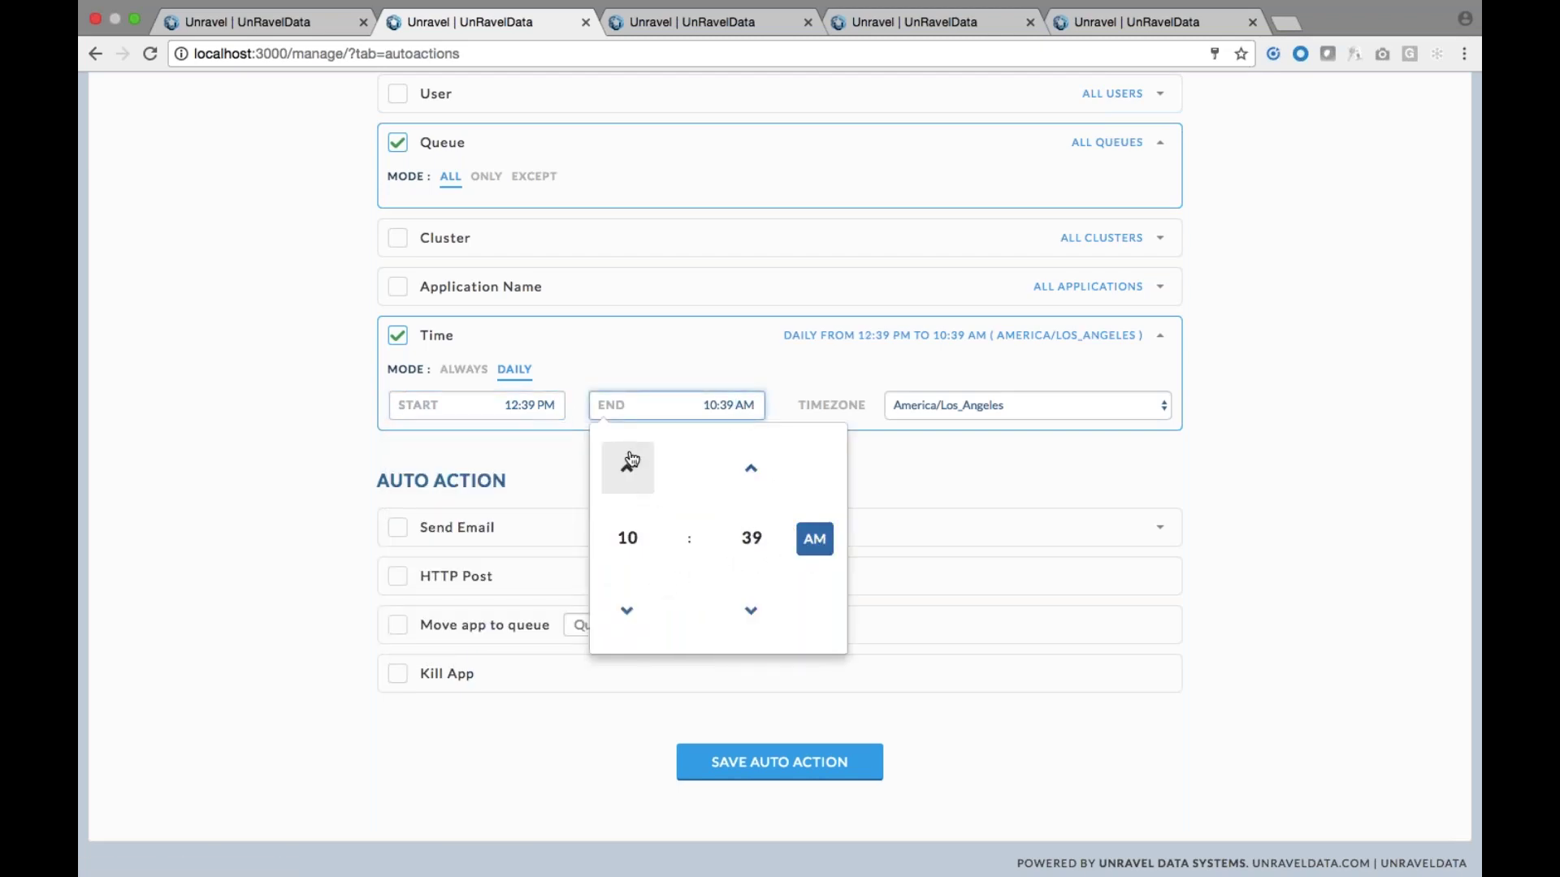
{"action": "left_click", "coordinate": [546, 406]}
{"action": "left_click", "coordinate": [615, 539]}
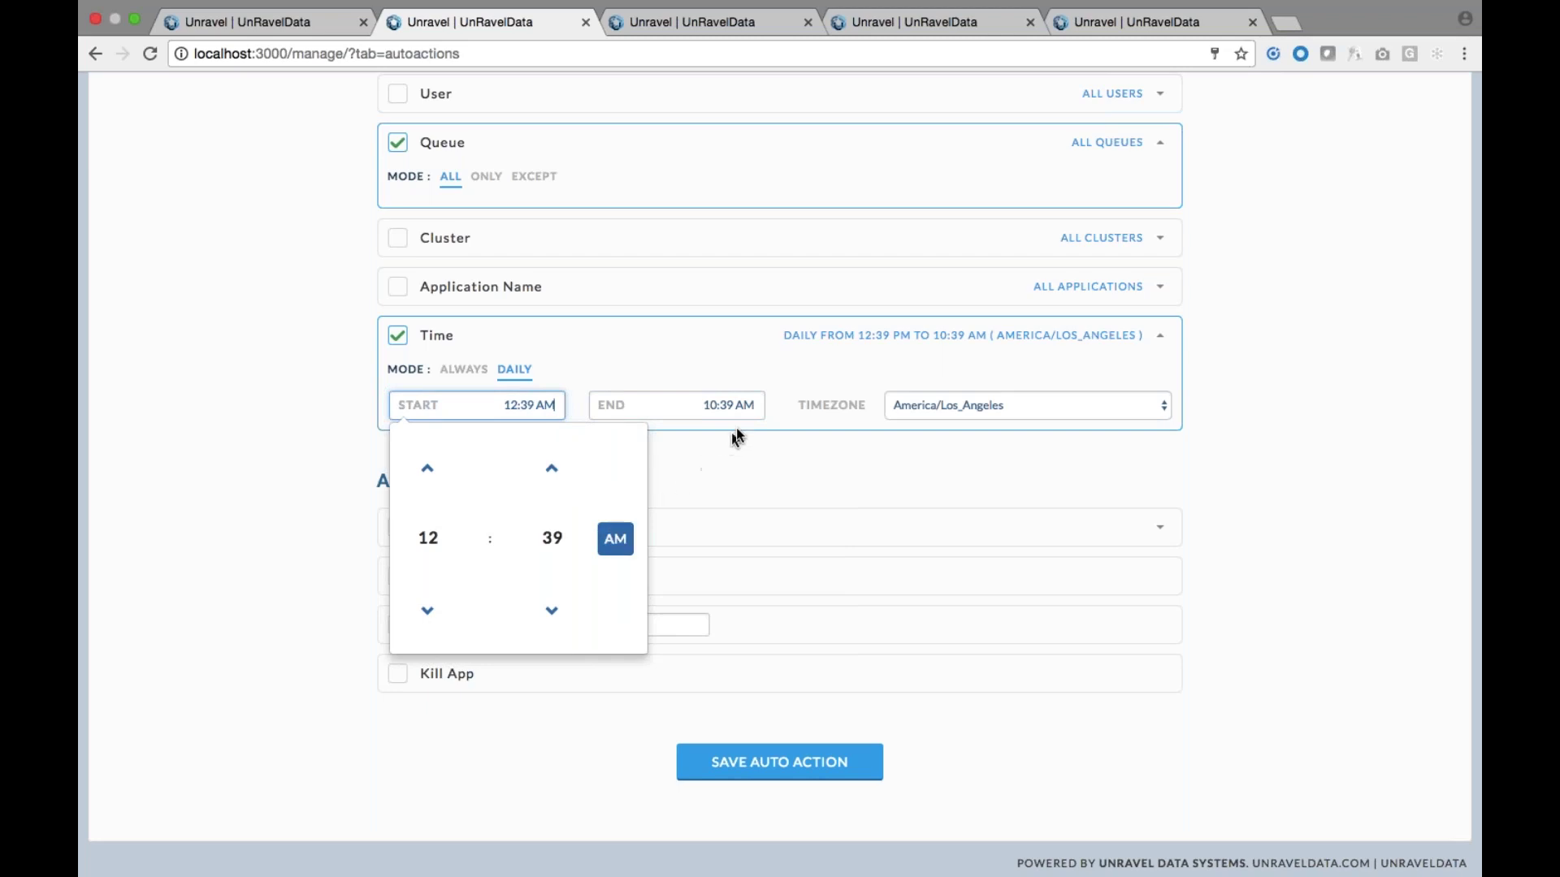
Set the end of the daily time window to 6:39 AM and look over the available auto action options
{"action": "left_click", "coordinate": [745, 405]}
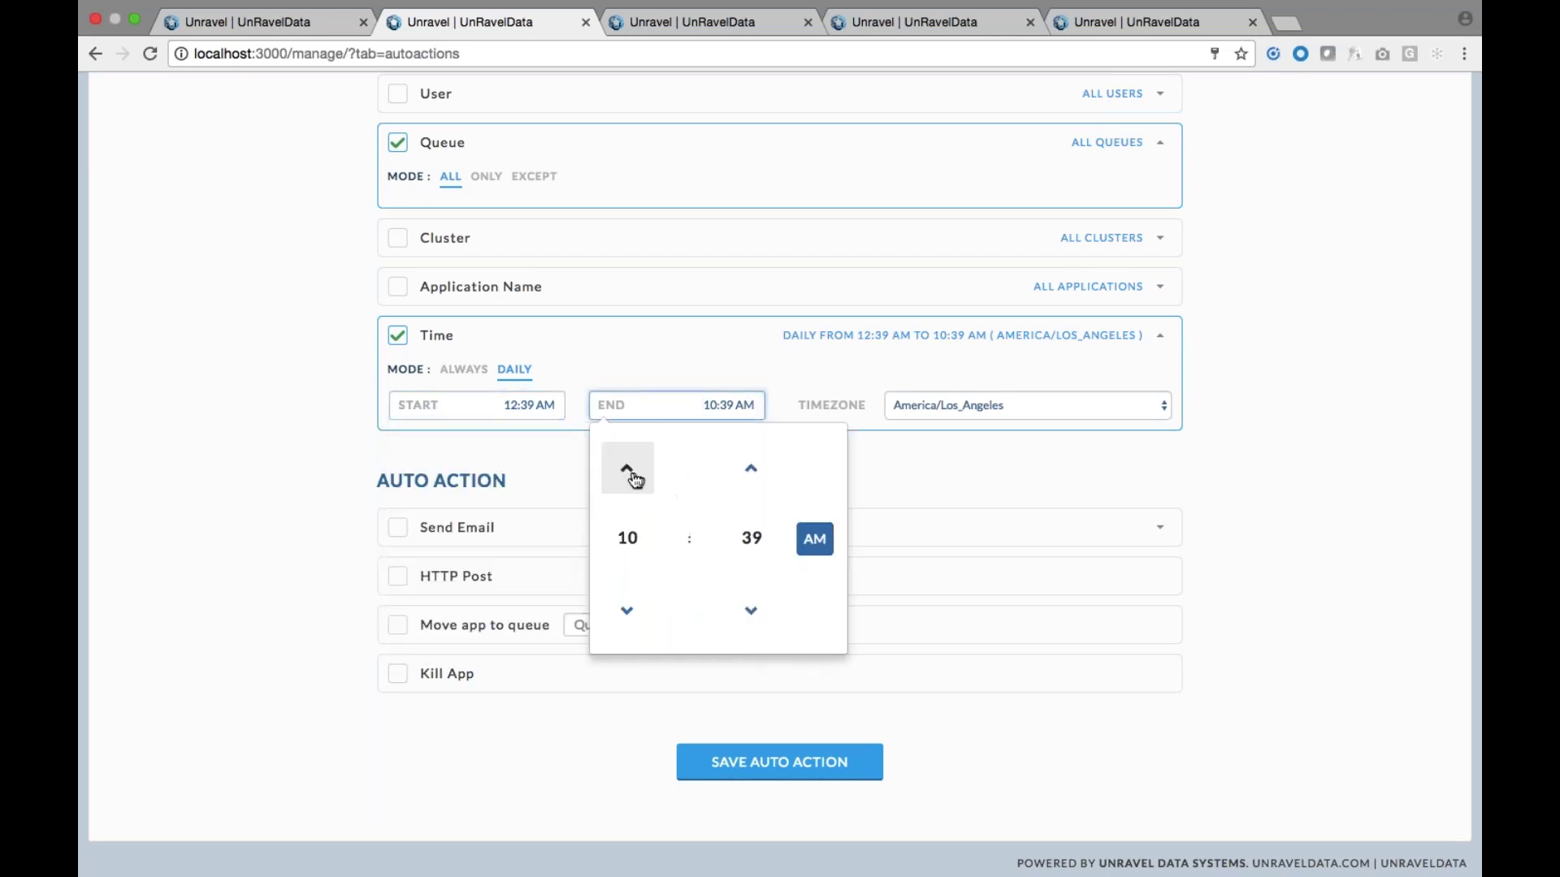
{"action": "left_click", "coordinate": [629, 611]}
{"action": "left_click", "coordinate": [628, 611]}
{"action": "left_click", "coordinate": [631, 611]}
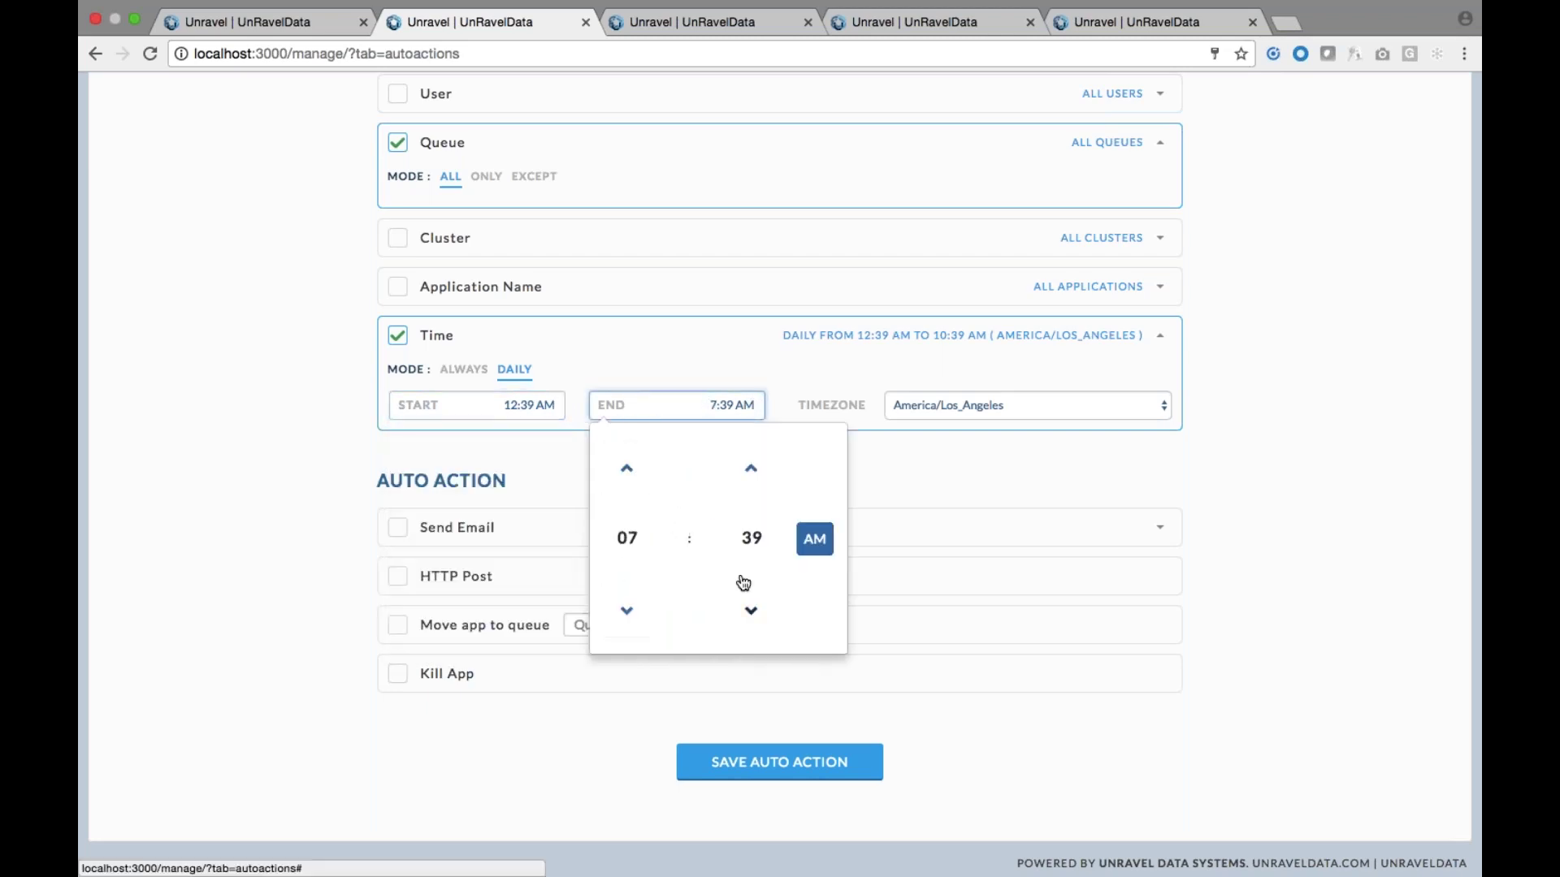
{"action": "left_click", "coordinate": [630, 611]}
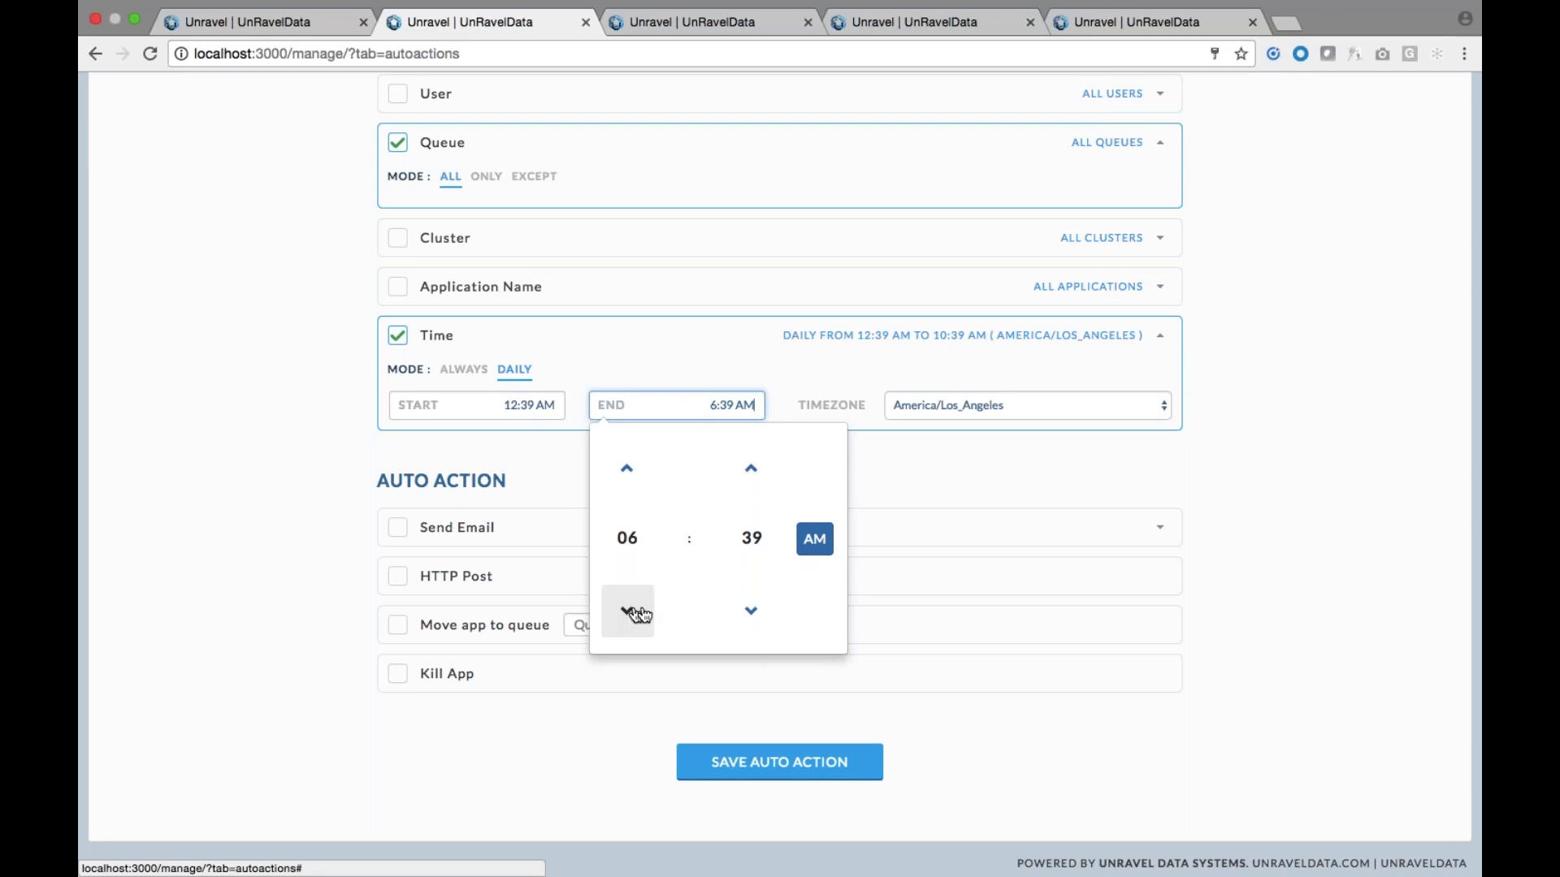
{"action": "left_click", "coordinate": [967, 494]}
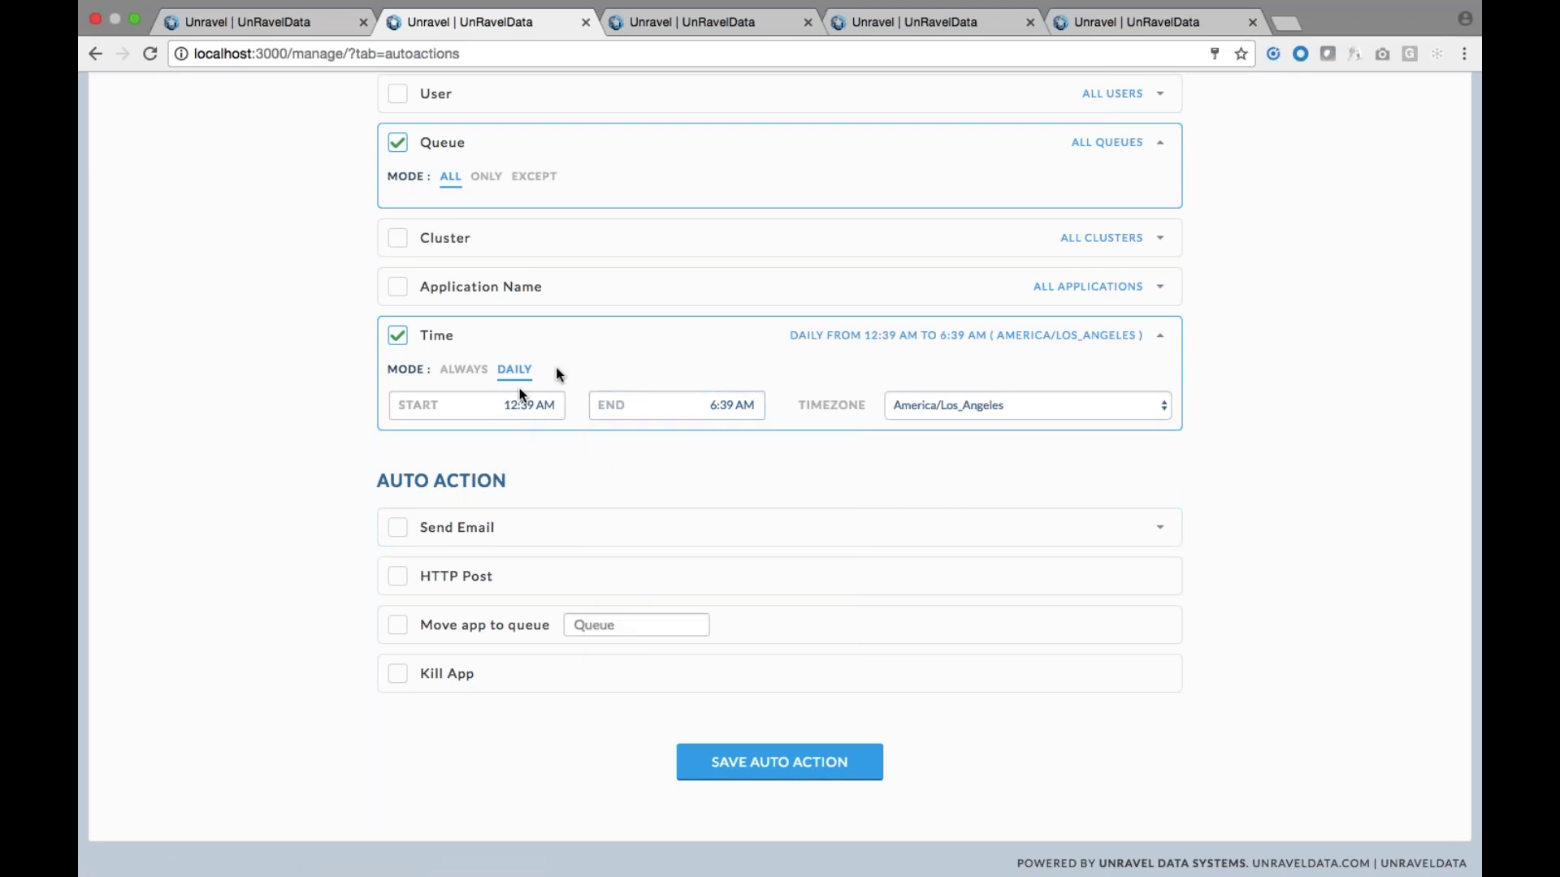
{"action": "scroll", "coordinate": [749, 433], "scroll_direction": "up", "scroll_amount": 1}
{"action": "scroll", "coordinate": [749, 433], "scroll_direction": "up", "scroll_amount": 3}
{"action": "scroll", "coordinate": [749, 432], "scroll_direction": "down", "scroll_amount": 2}
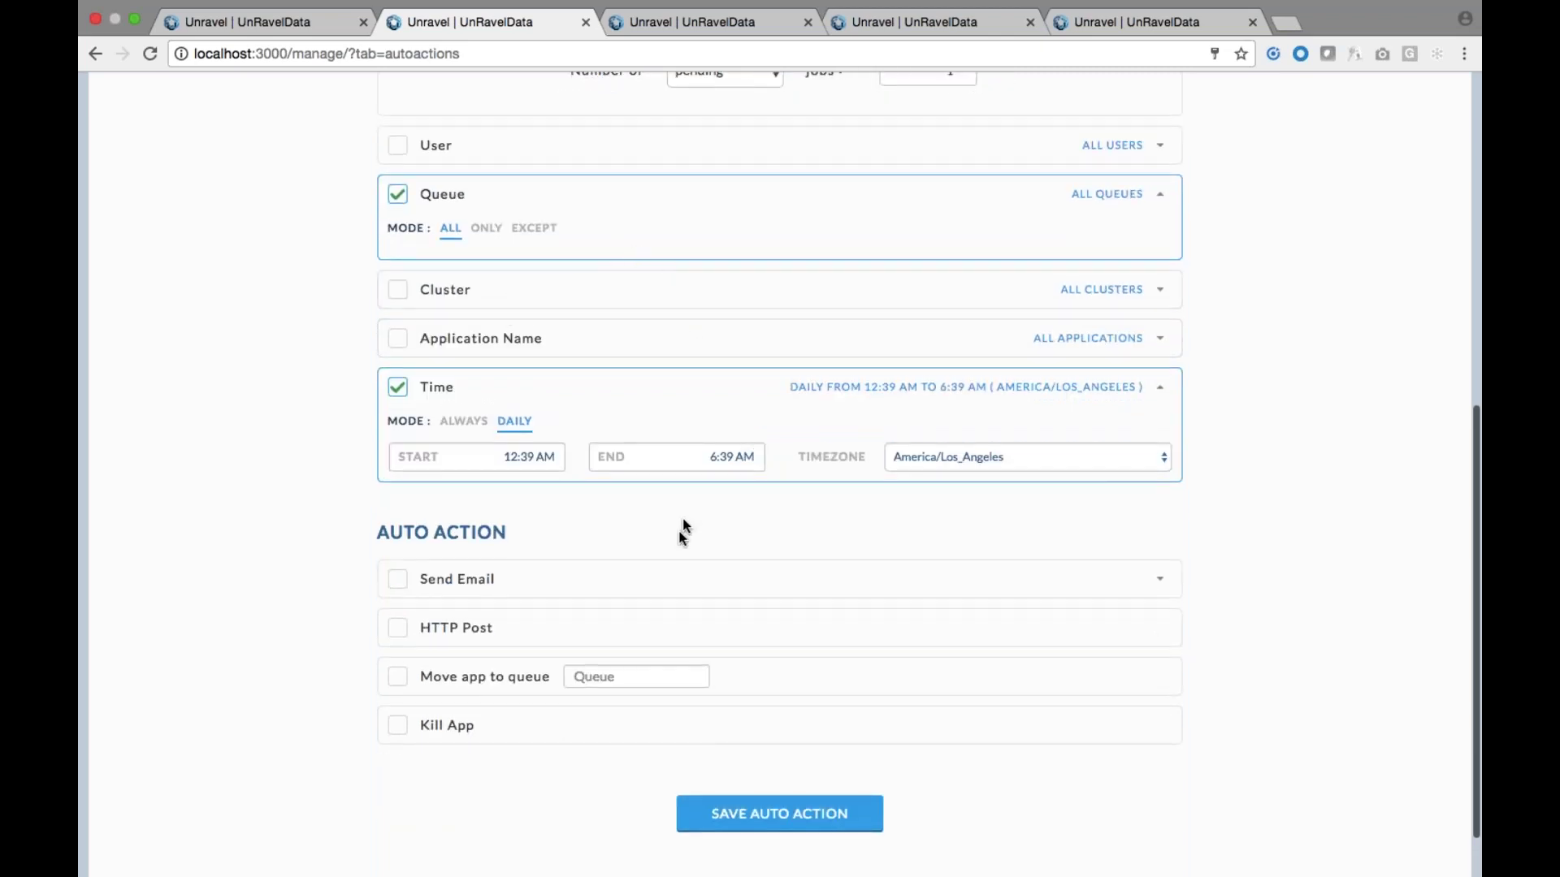
{"action": "scroll", "coordinate": [675, 534], "scroll_direction": "down", "scroll_amount": 3}
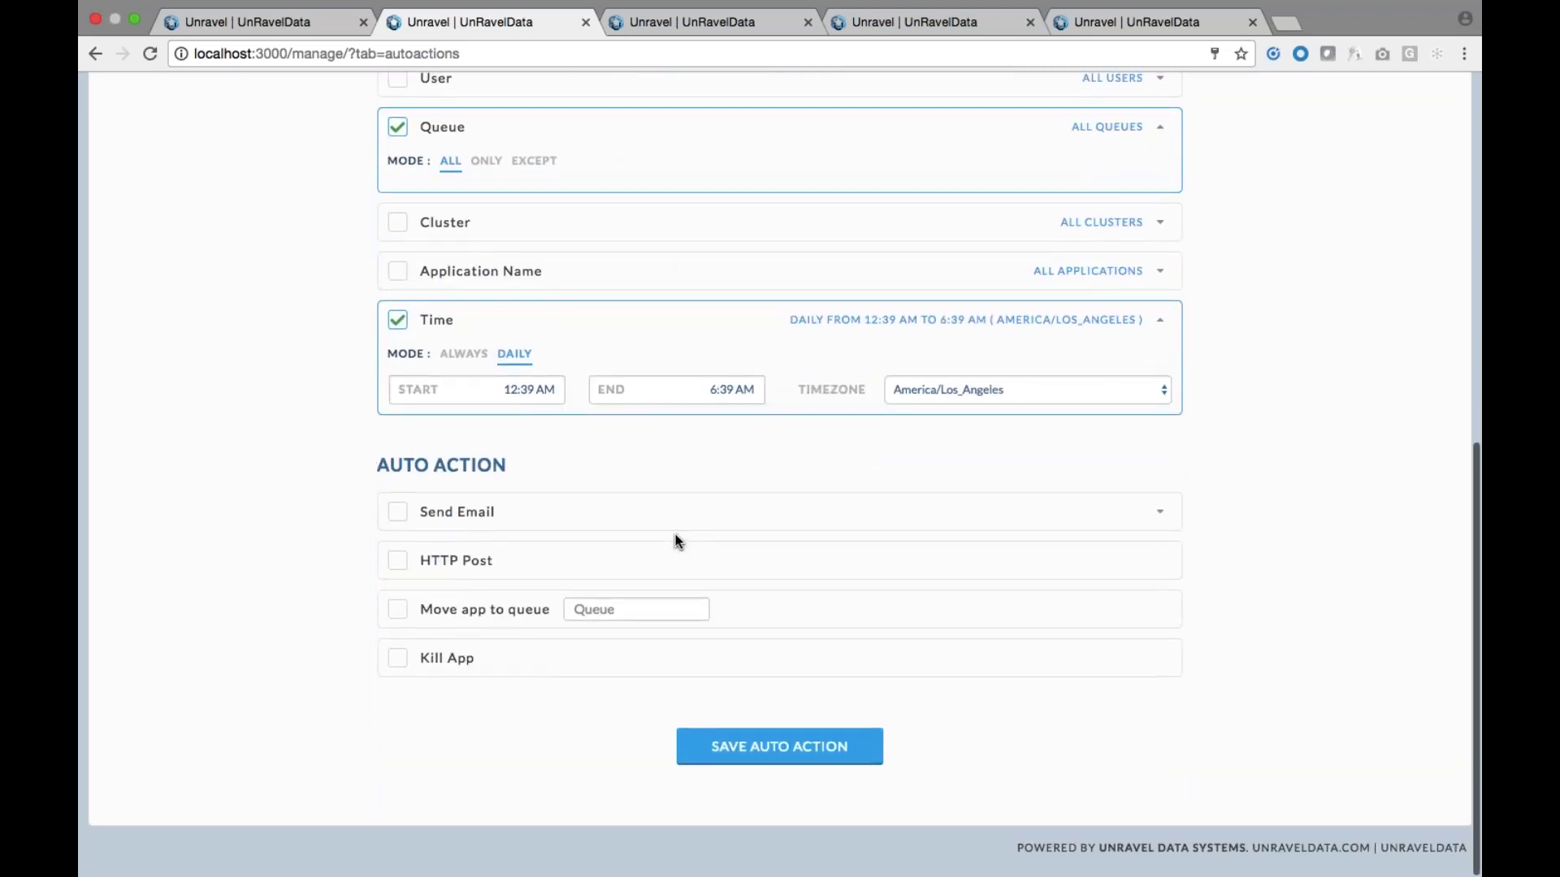
Enable the Send Email action for the queue resource contention rule, and close the auto action form without saving it
{"action": "left_click", "coordinate": [397, 514]}
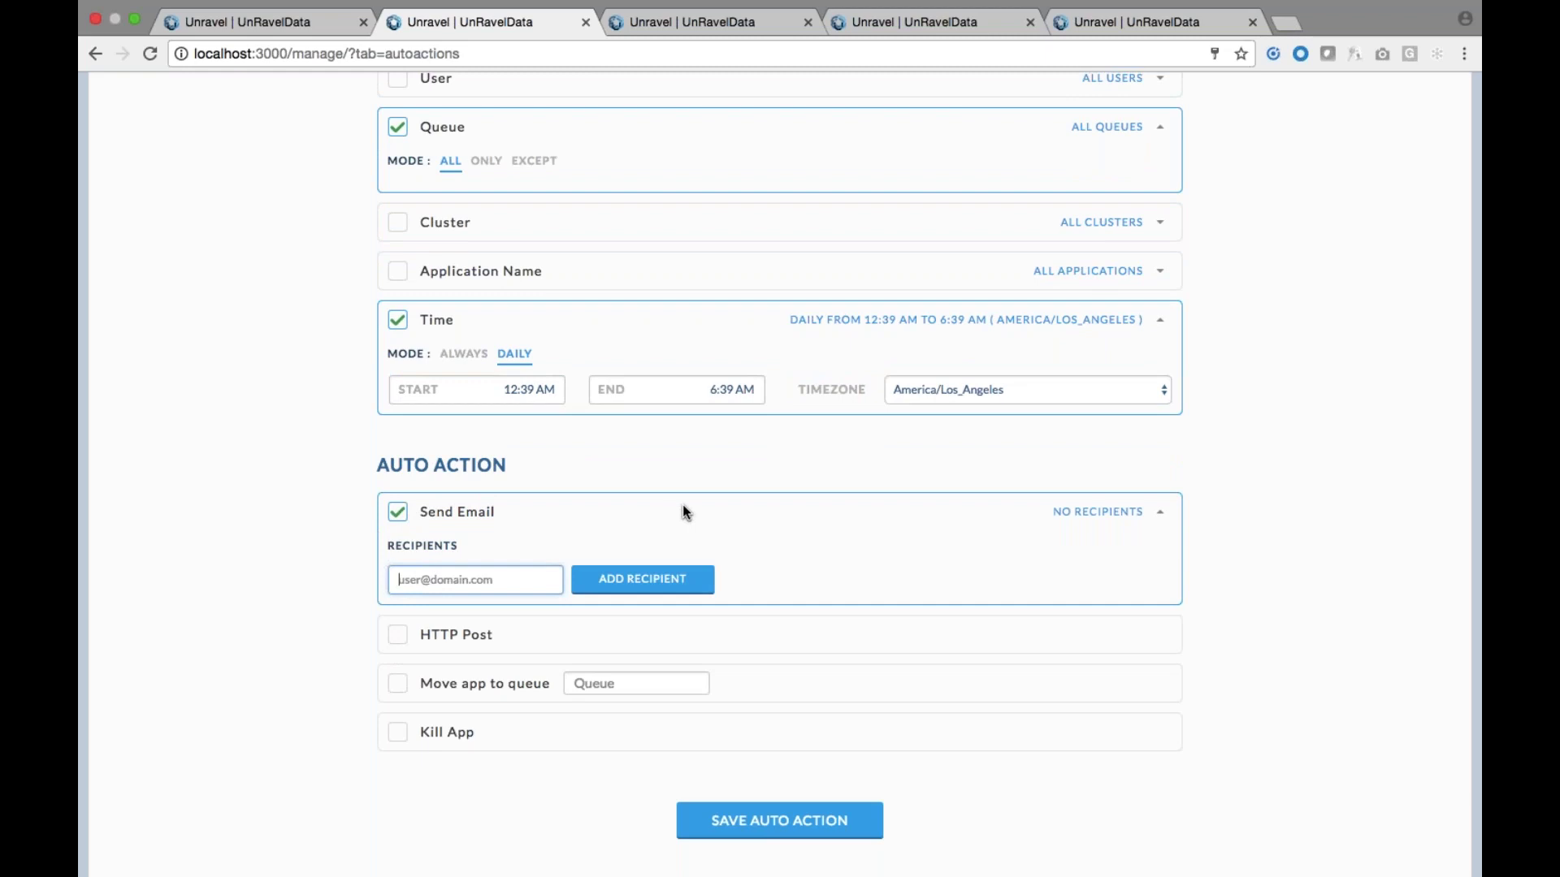
{"action": "scroll", "coordinate": [768, 494], "scroll_direction": "down", "scroll_amount": 2}
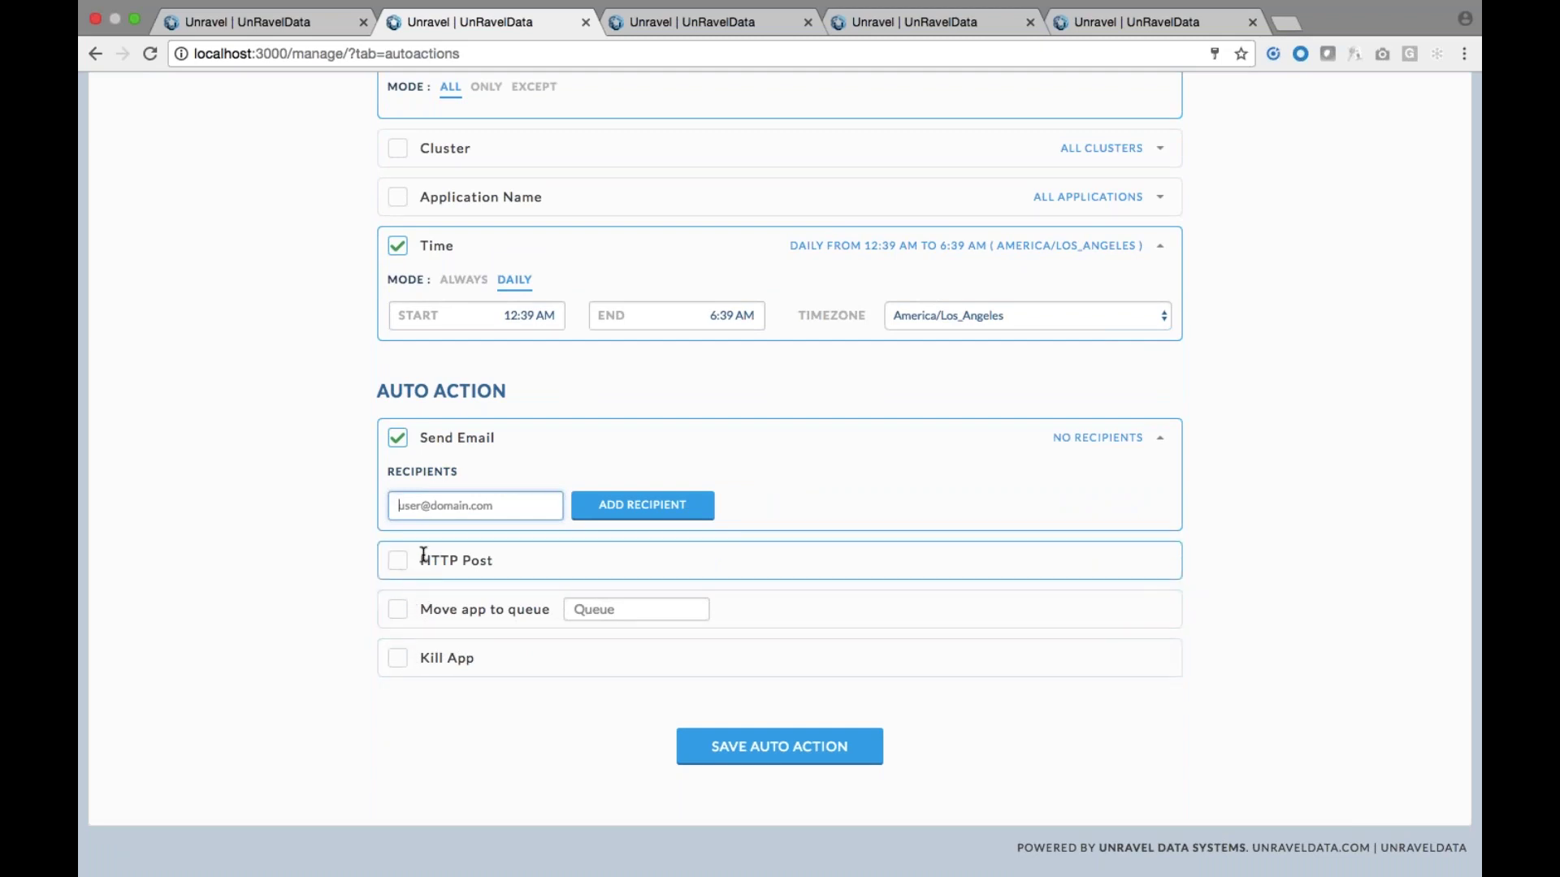
{"action": "scroll", "coordinate": [423, 555], "scroll_direction": "up", "scroll_amount": 10}
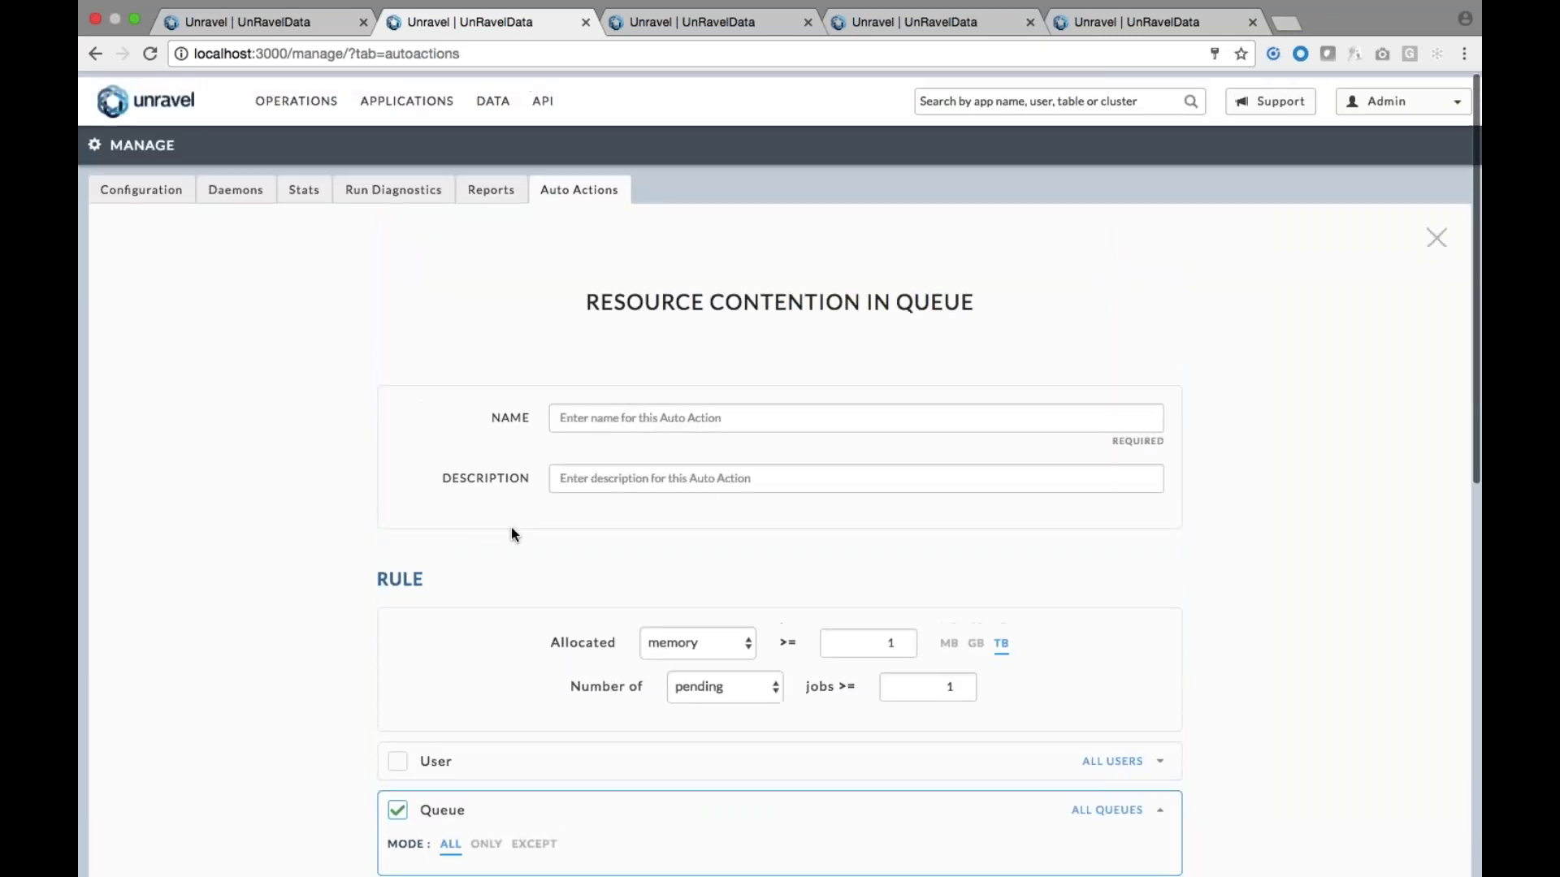
{"action": "left_click", "coordinate": [1435, 231]}
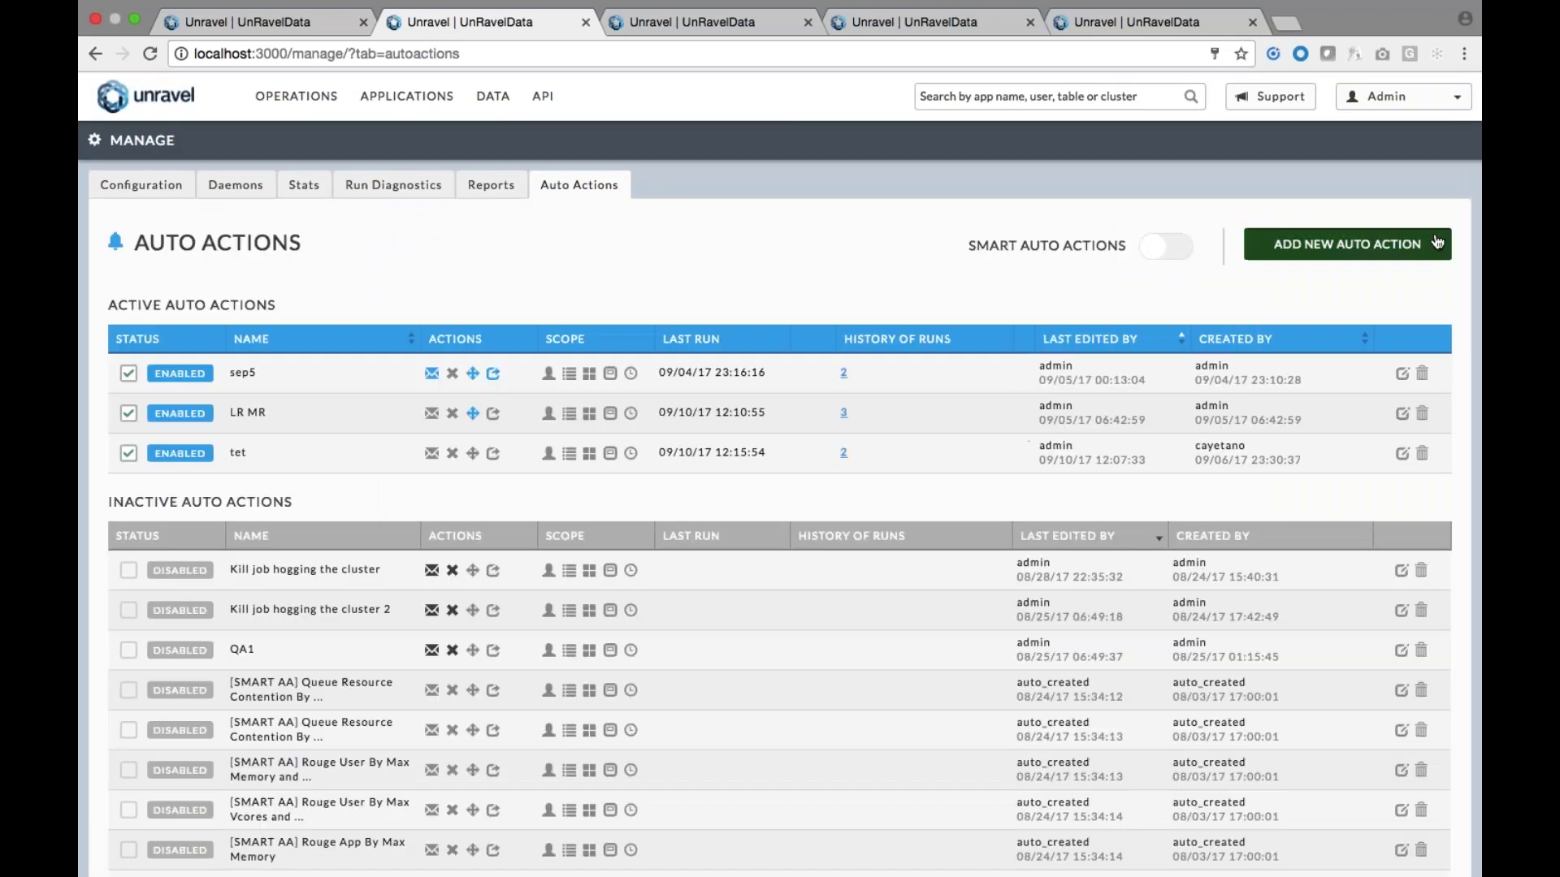
View the selectable auto action templates, return to the overview, and look through the active and inactive auto actions
{"action": "left_click", "coordinate": [1379, 251]}
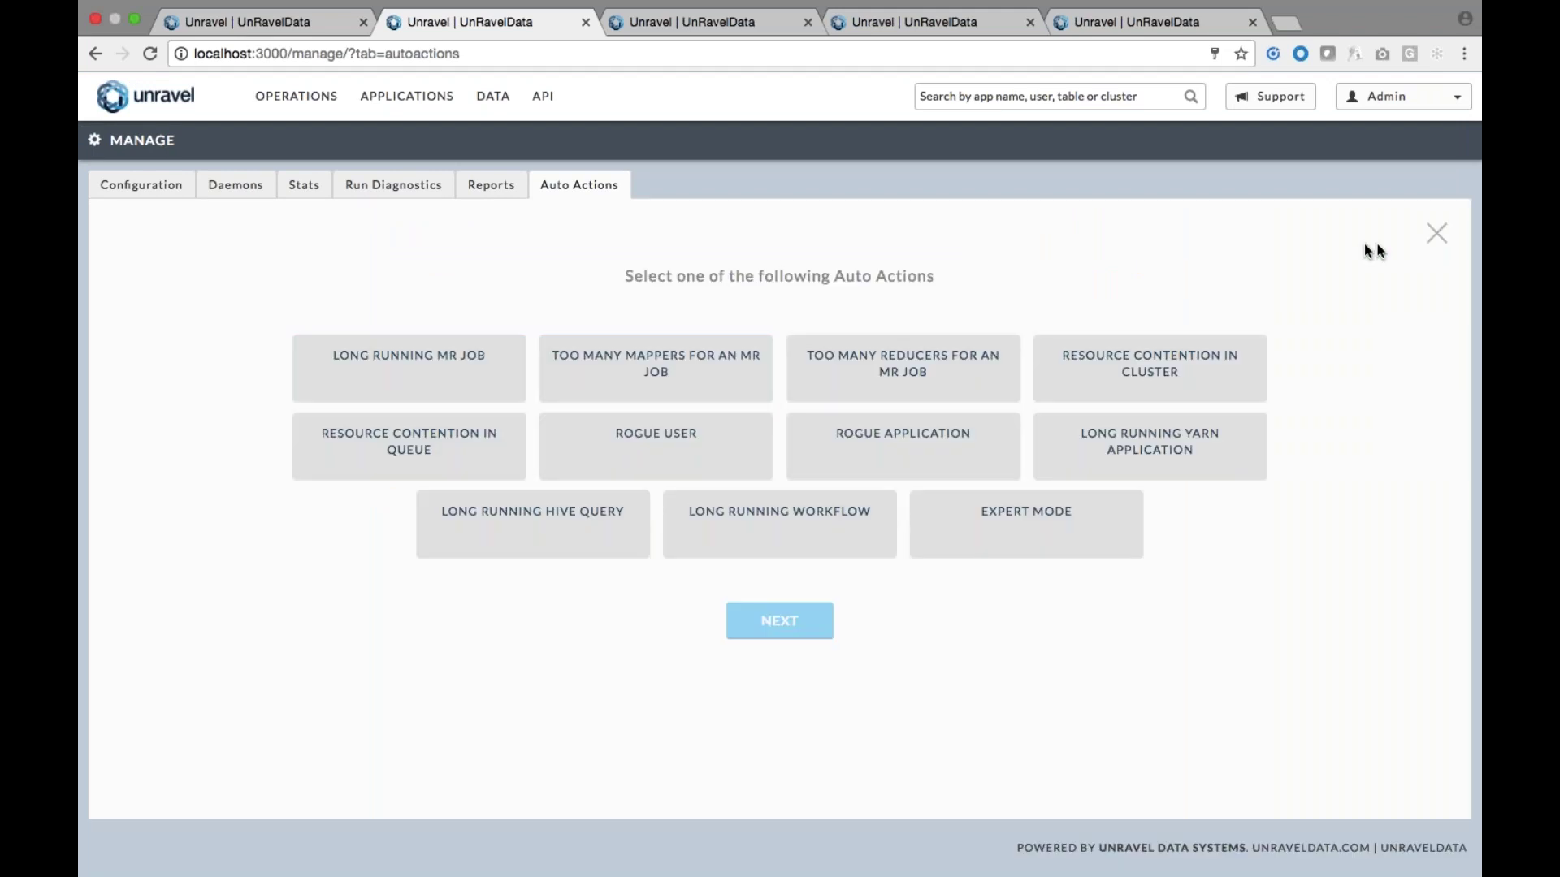
{"action": "left_click", "coordinate": [1437, 234]}
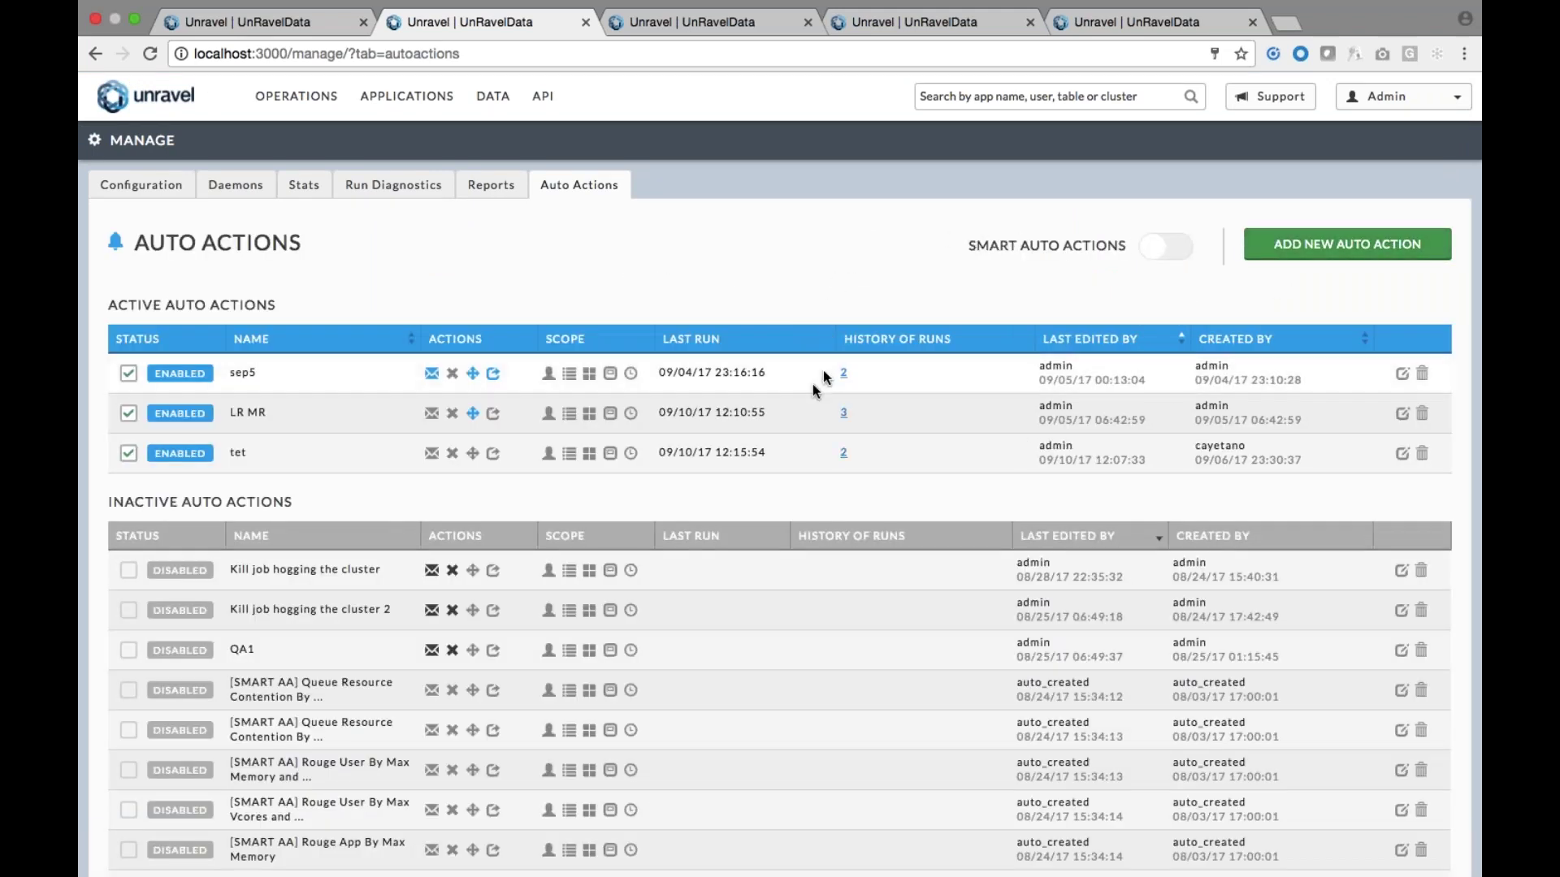
{"action": "scroll", "coordinate": [849, 363], "scroll_direction": "down", "scroll_amount": 1}
{"action": "scroll", "coordinate": [807, 357], "scroll_direction": "down", "scroll_amount": 1}
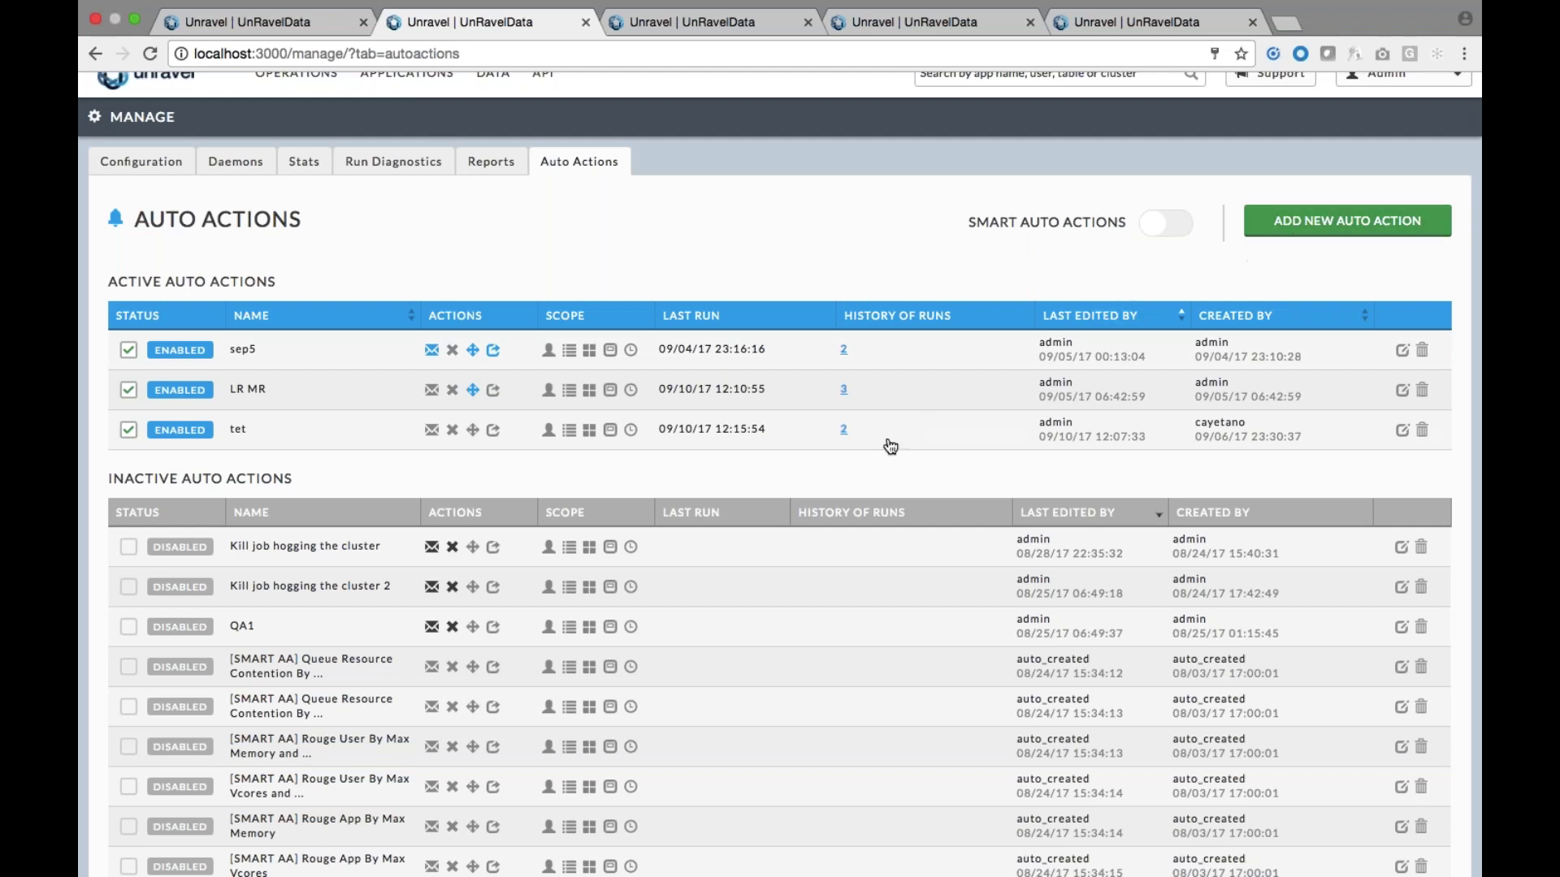
{"action": "scroll", "coordinate": [890, 446], "scroll_direction": "down", "scroll_amount": 3}
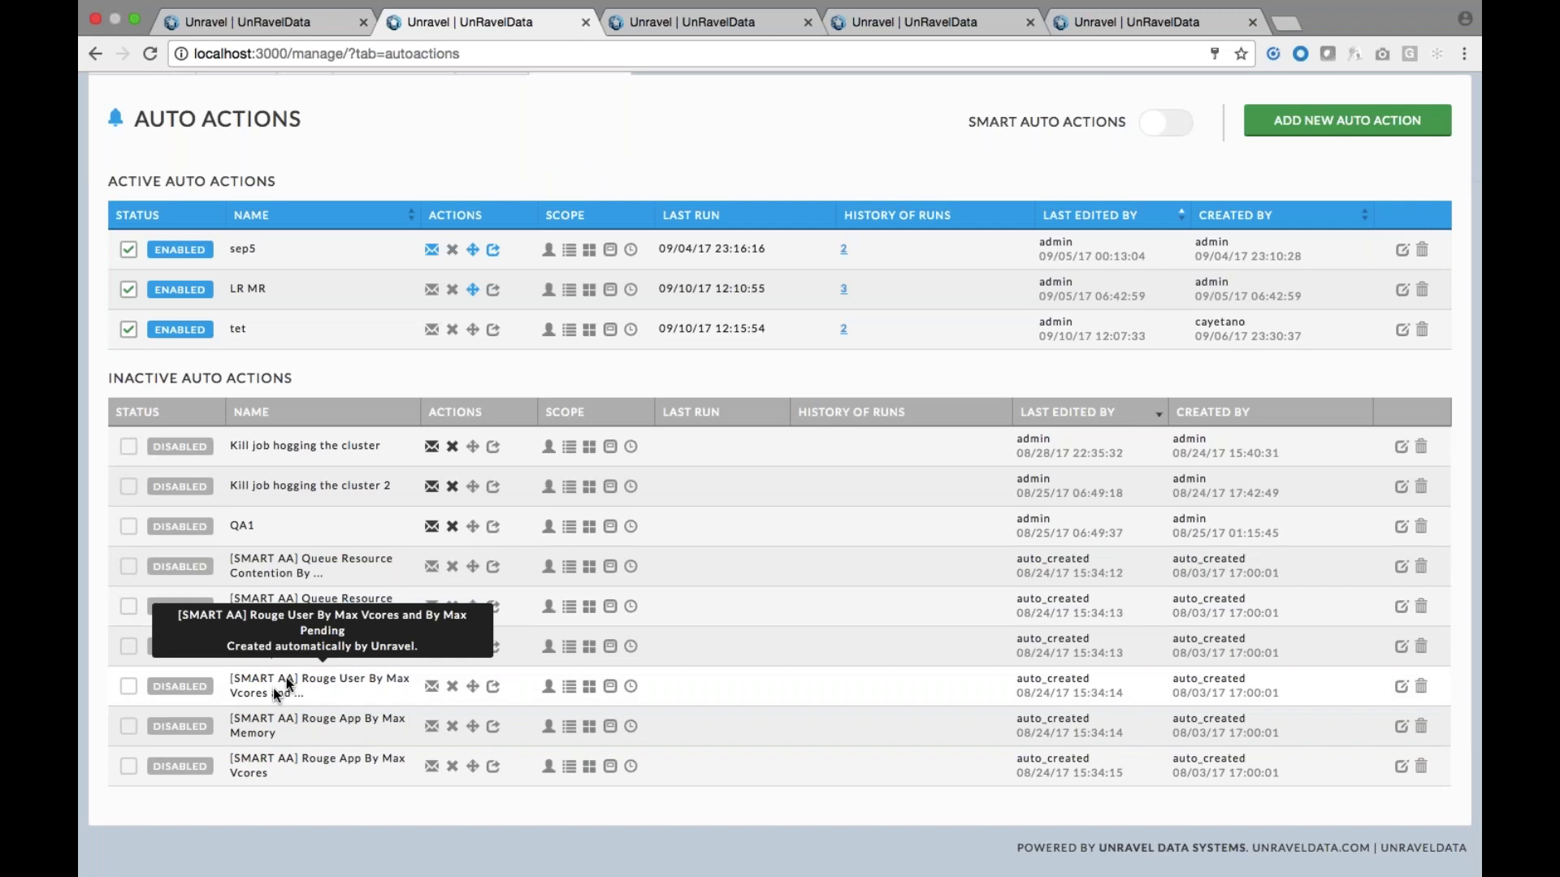